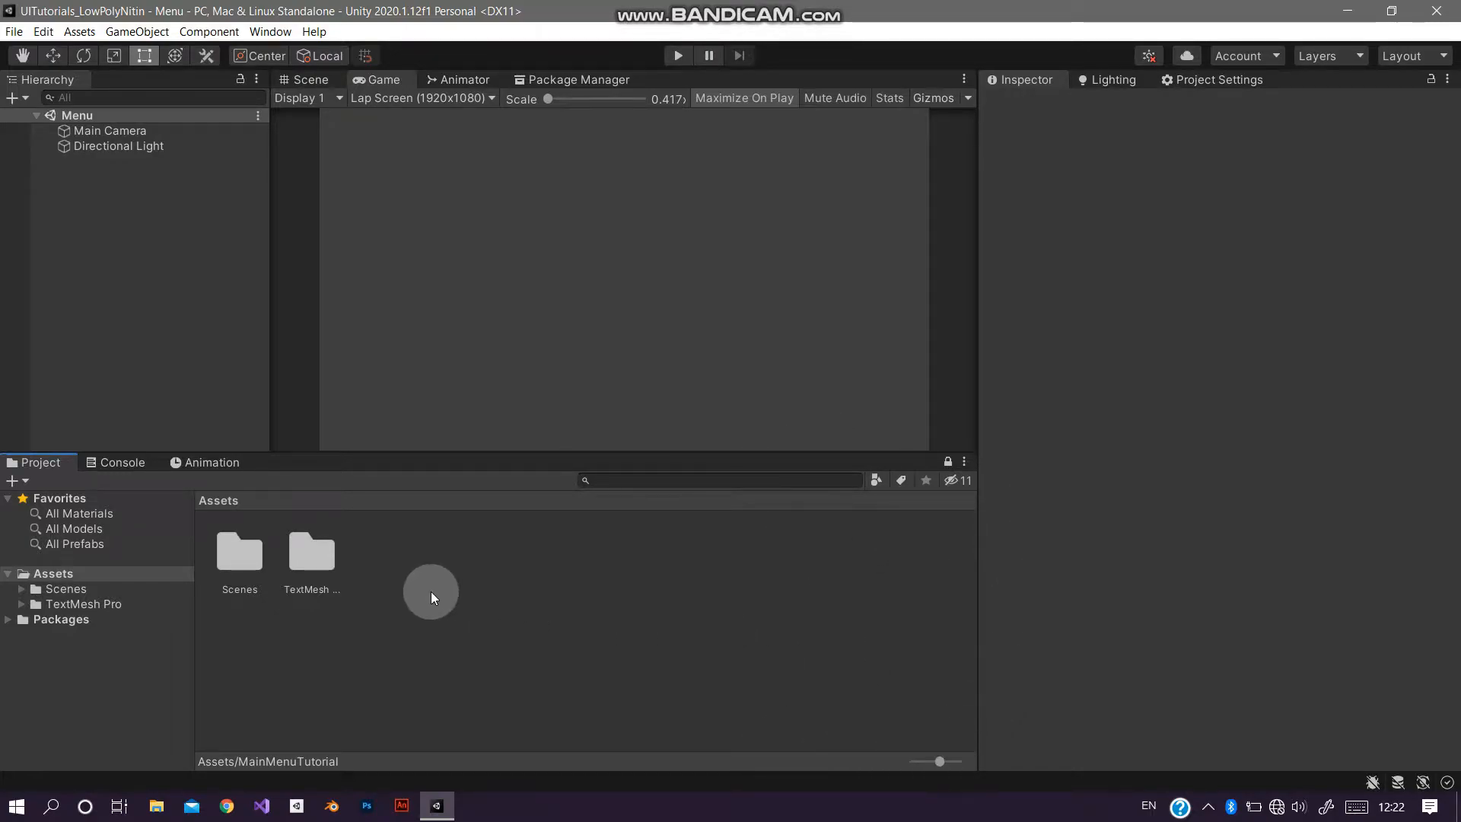
Step: Import the MainMenuTutorial custom package from the Desktop with all its font and sprite assets
right_click(486, 593)
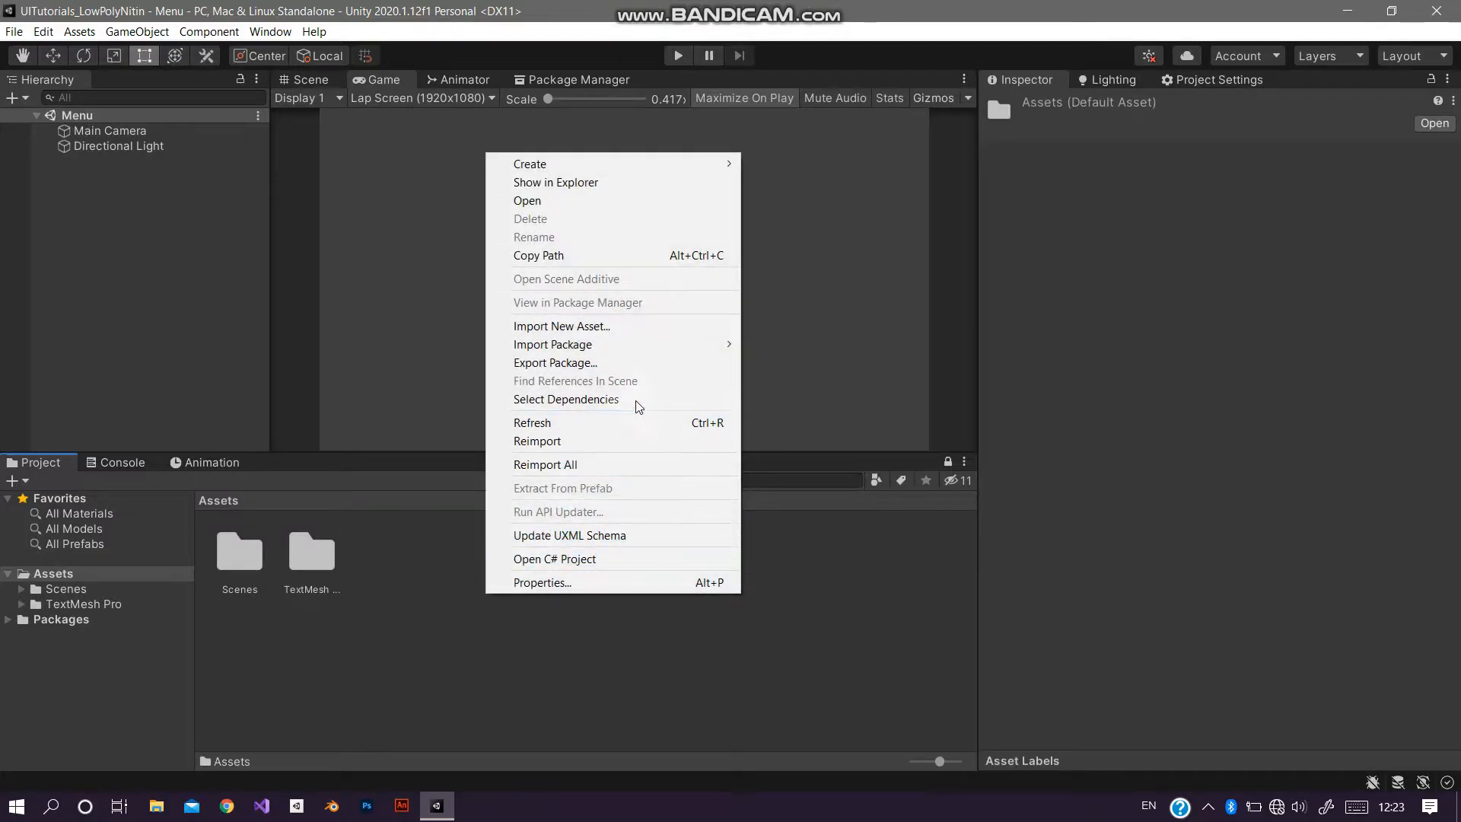
mouse_move(597, 344)
left_click(805, 344)
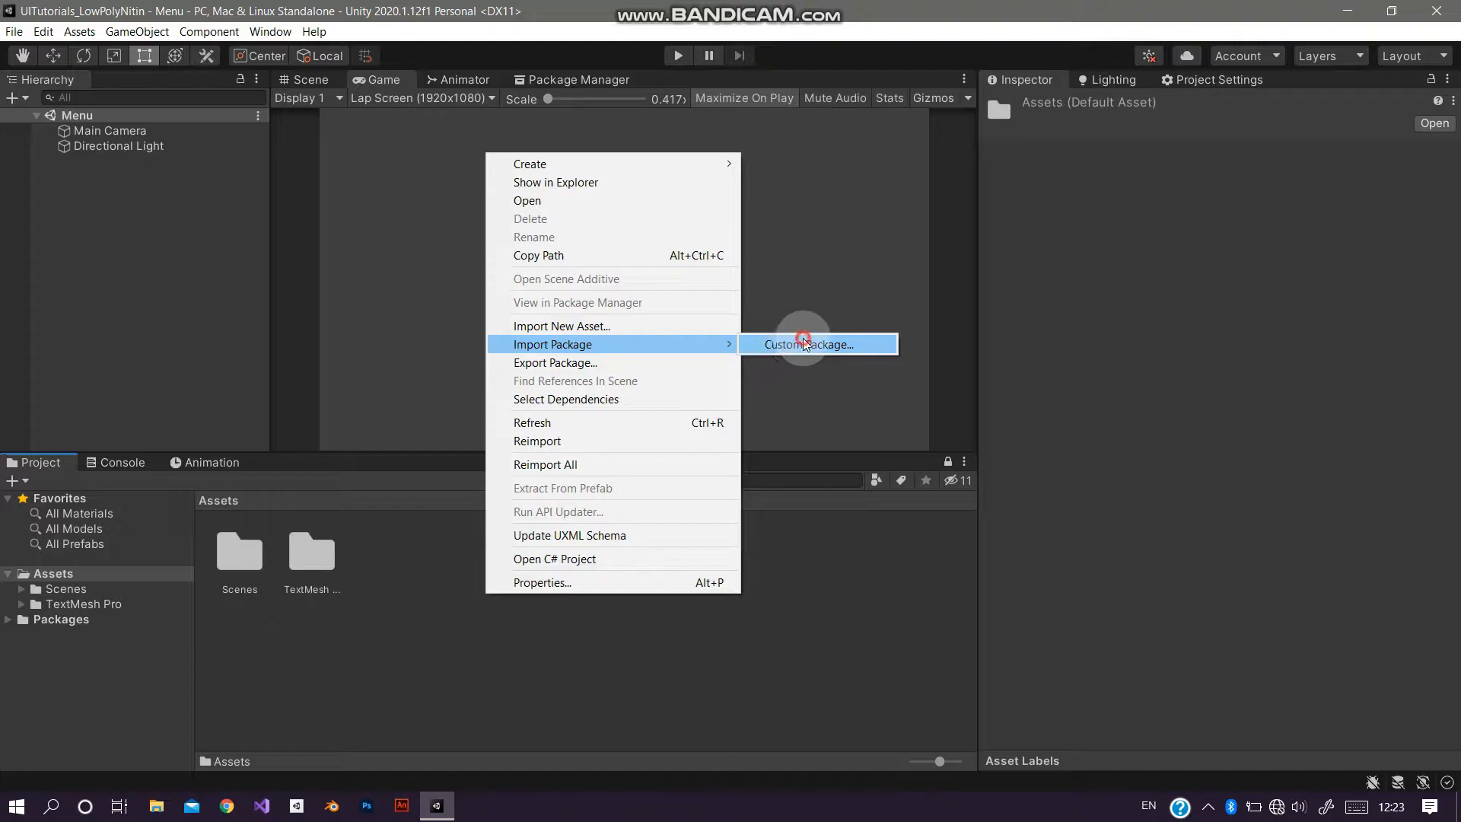
left_click(442, 213)
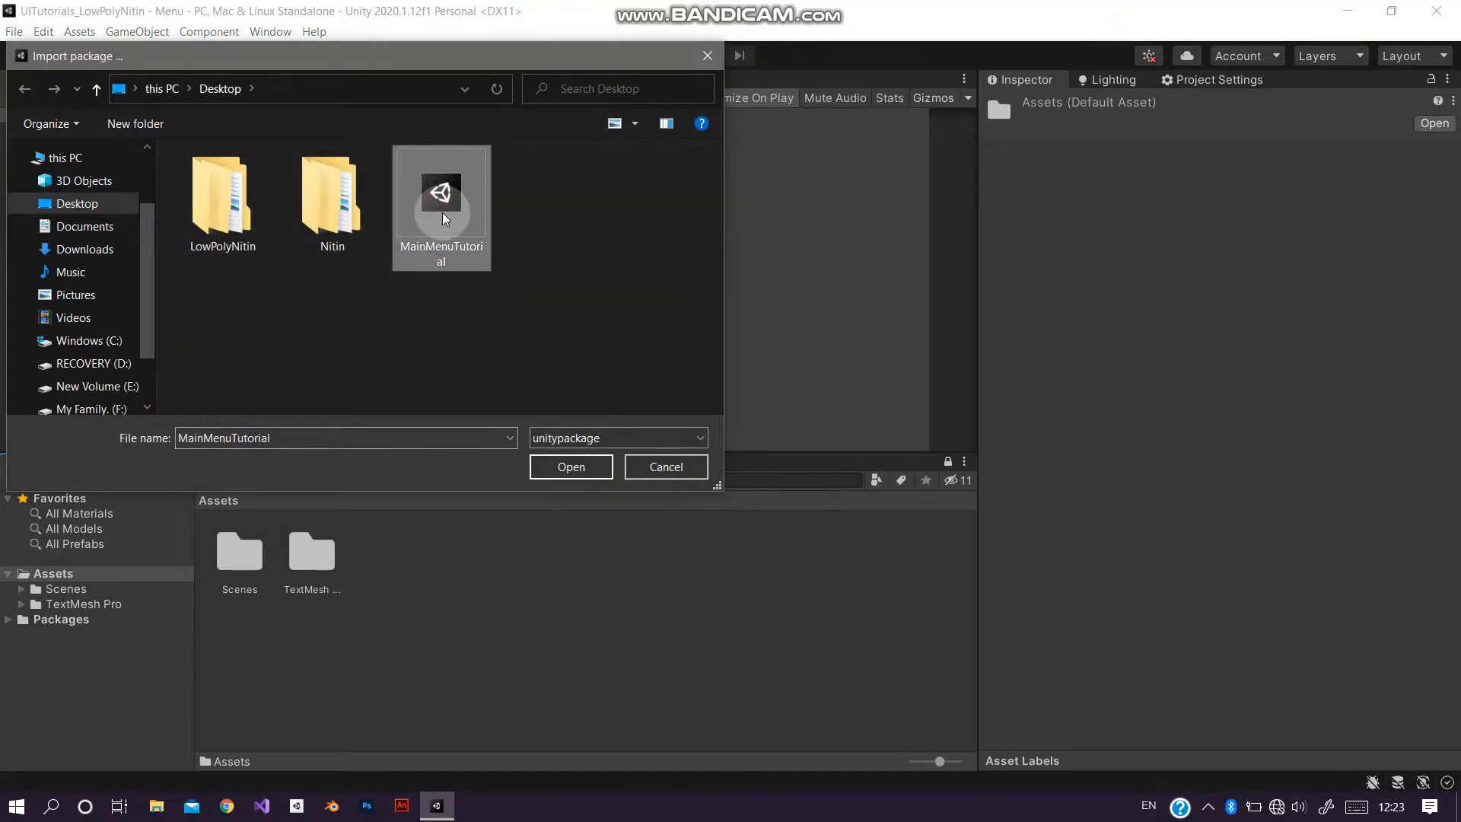
left_click(571, 466)
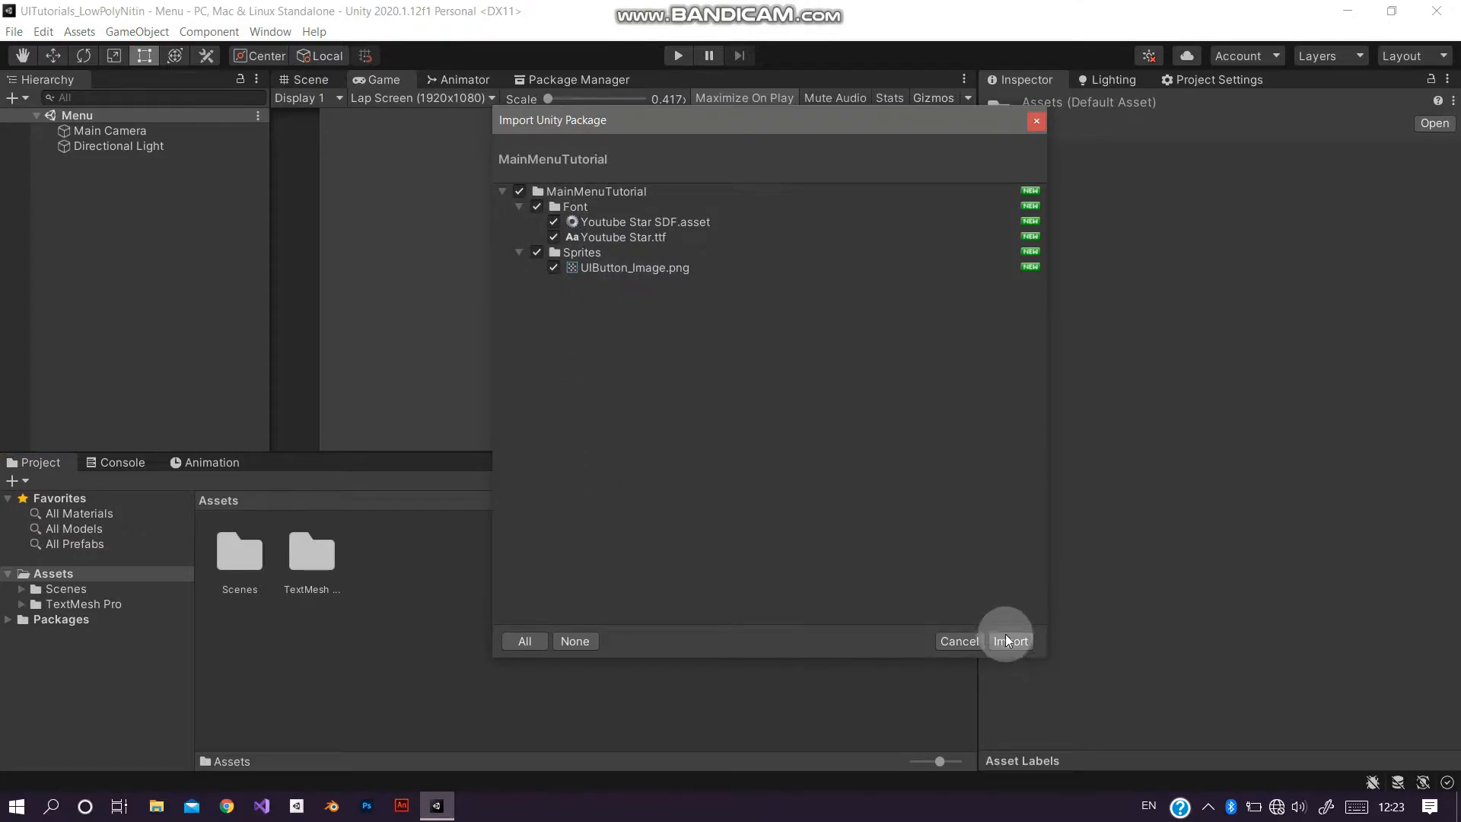
left_click(1008, 642)
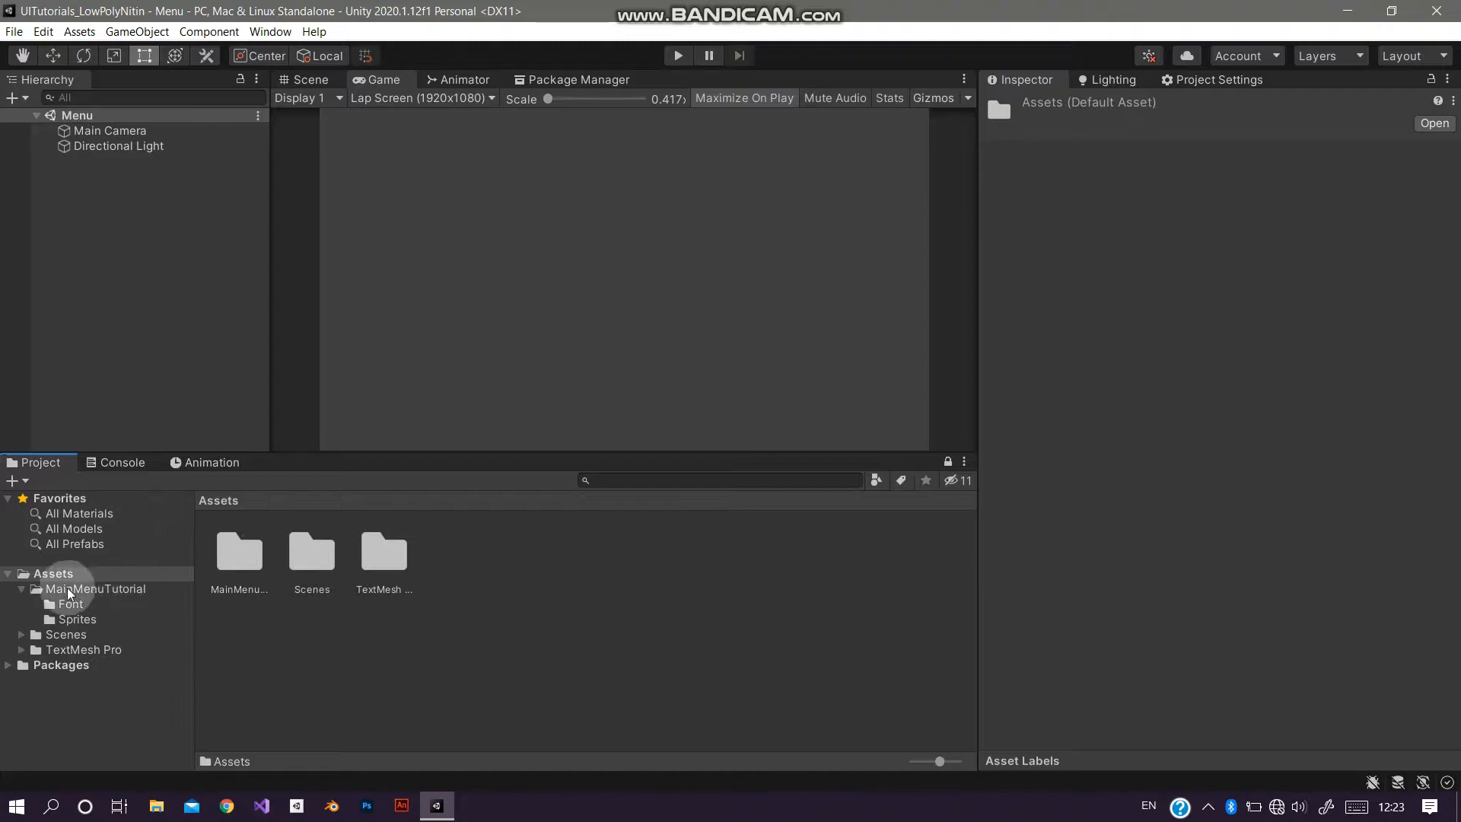
Step: Browse the imported MainMenuTutorial Font and Sprites folders and their assets
double_click(249, 559)
left_click(249, 559)
double_click(255, 554)
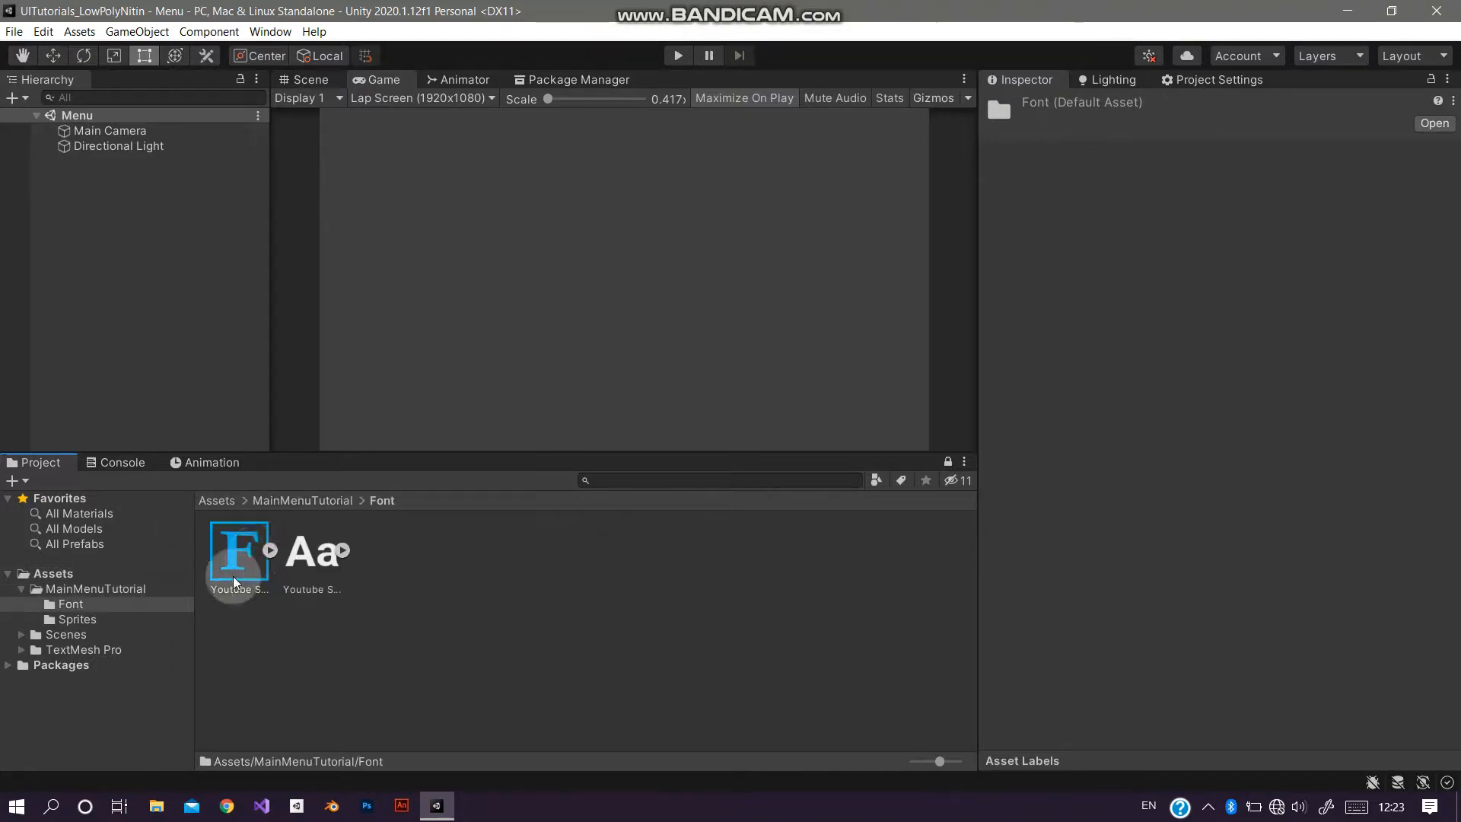
left_click(131, 619)
left_click(240, 588)
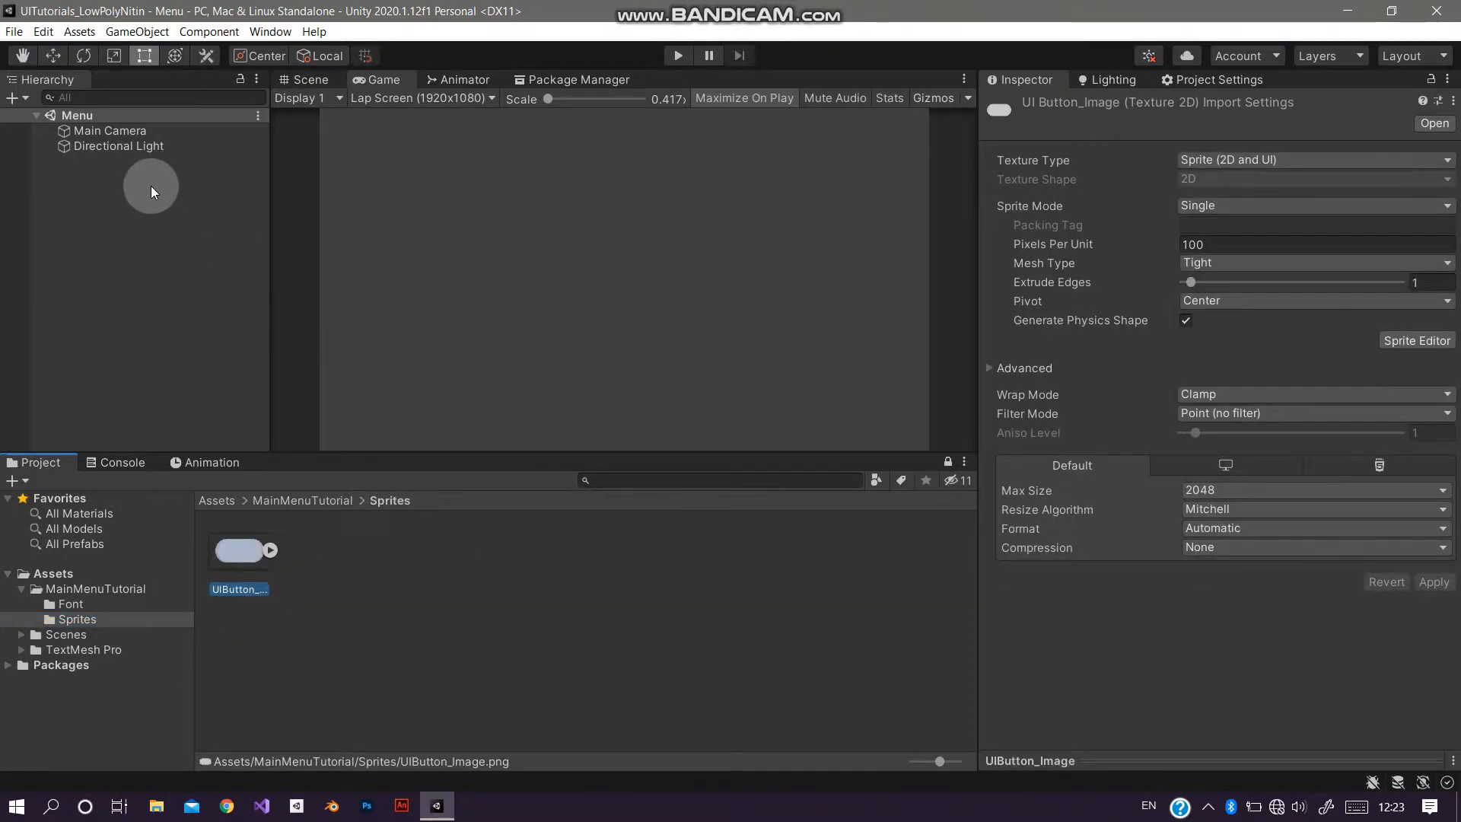
Step: Create a UI Canvas in the Menu scene
right_click(98, 174)
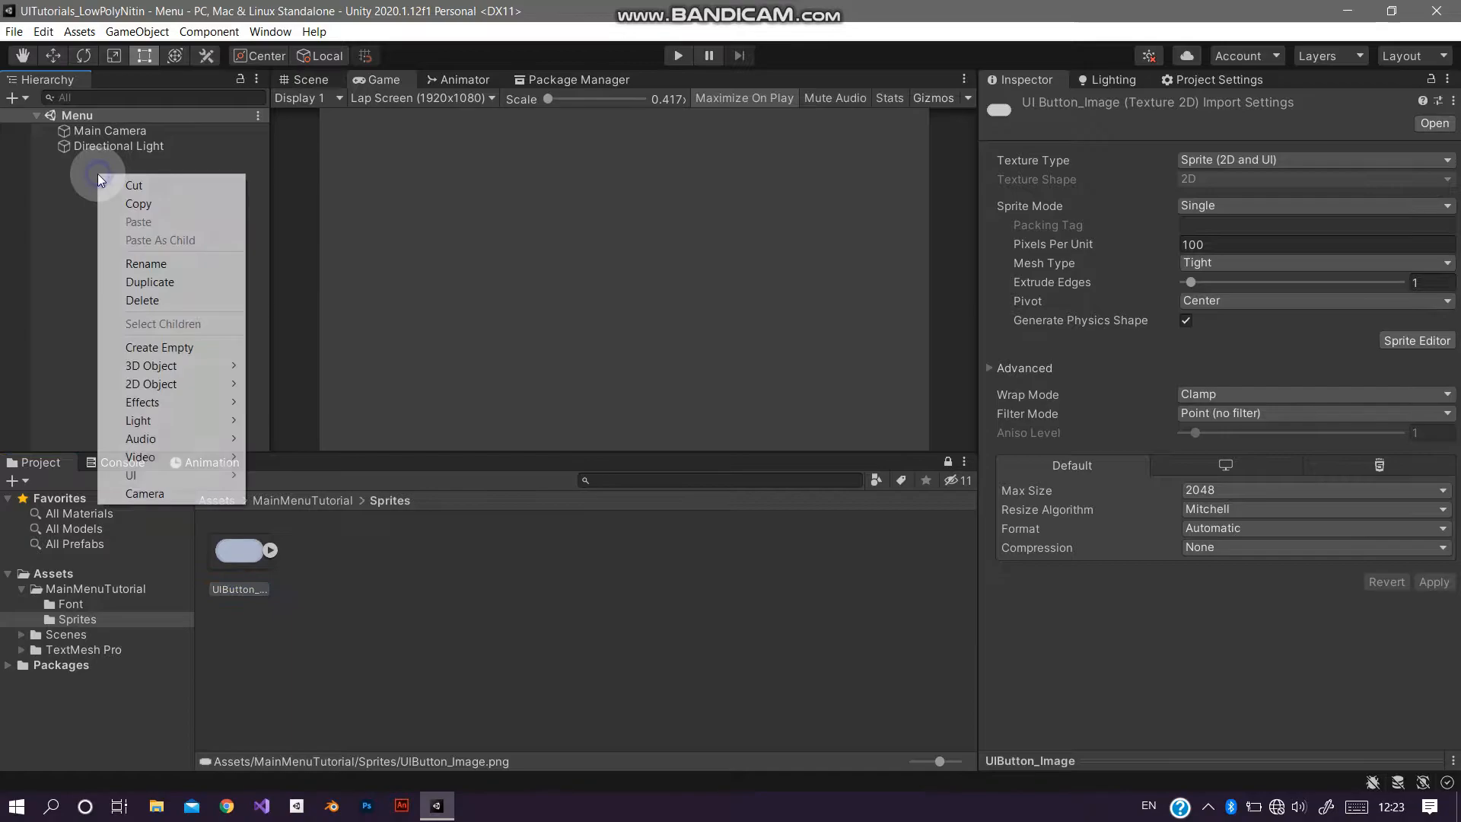
mouse_move(172, 475)
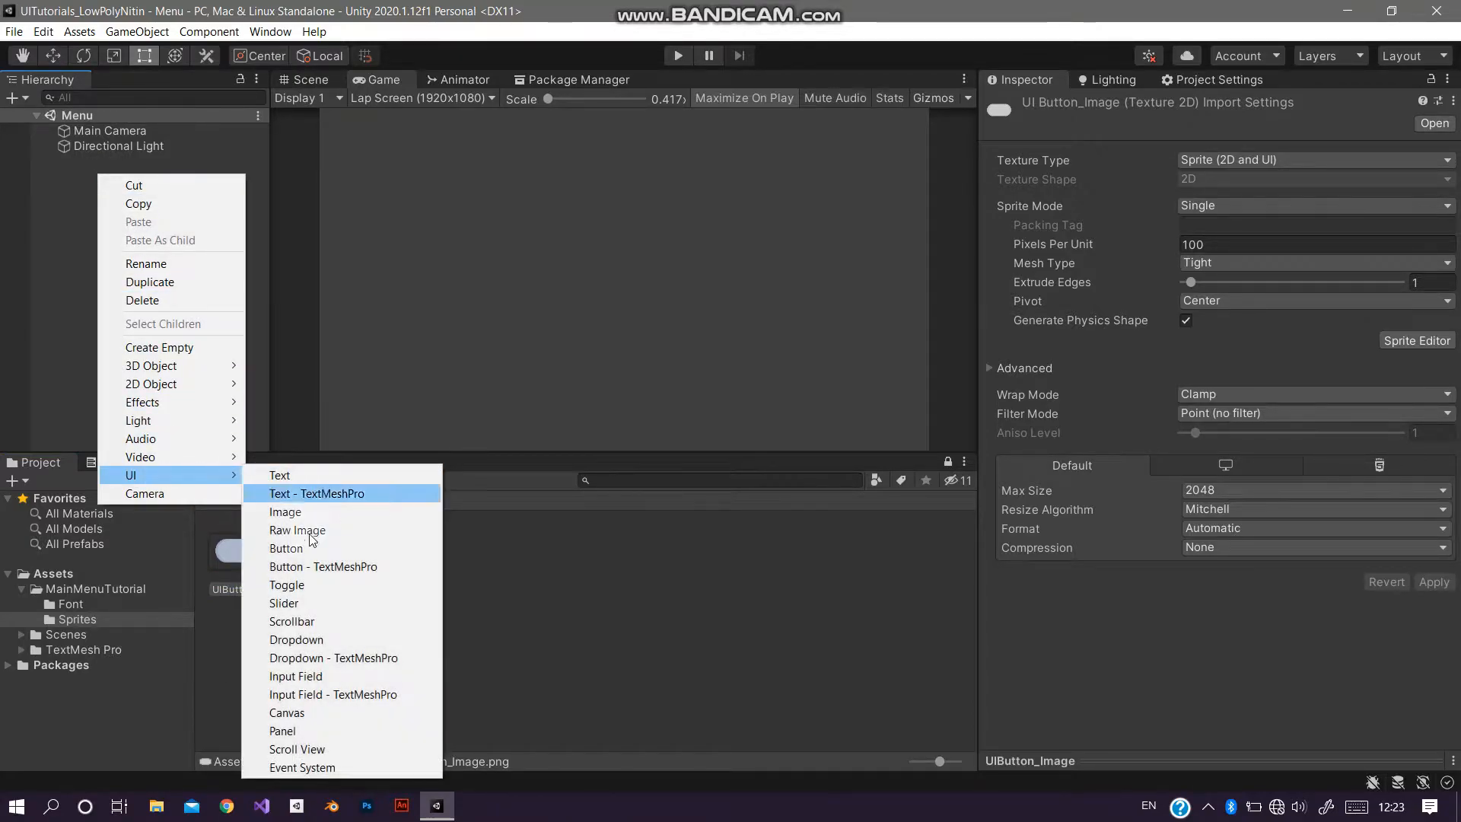
left_click(304, 710)
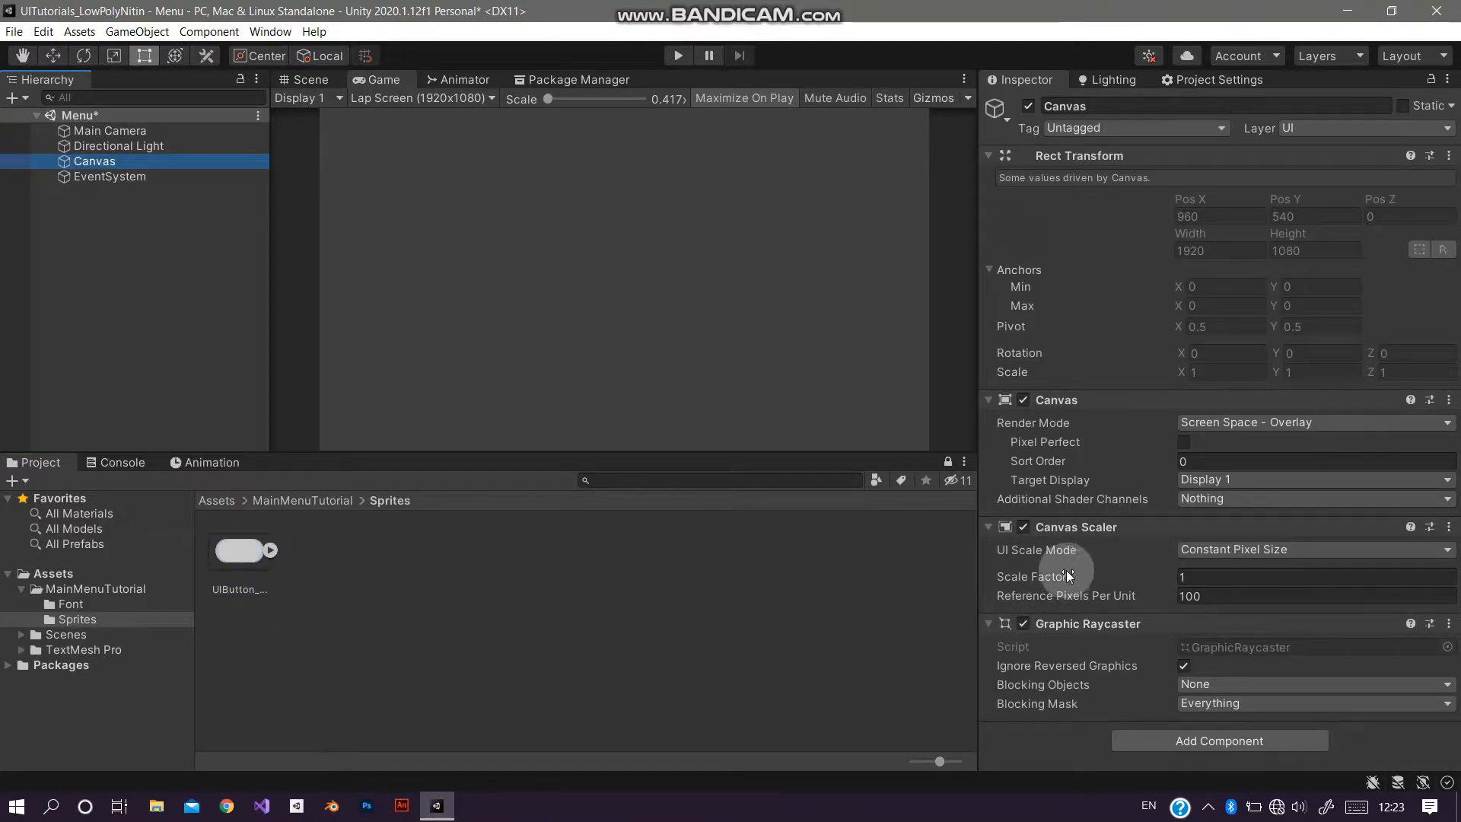
Step: Set the canvas scaler to Scale With Screen Size with a 1920 by 1080 reference resolution
left_click(1199, 551)
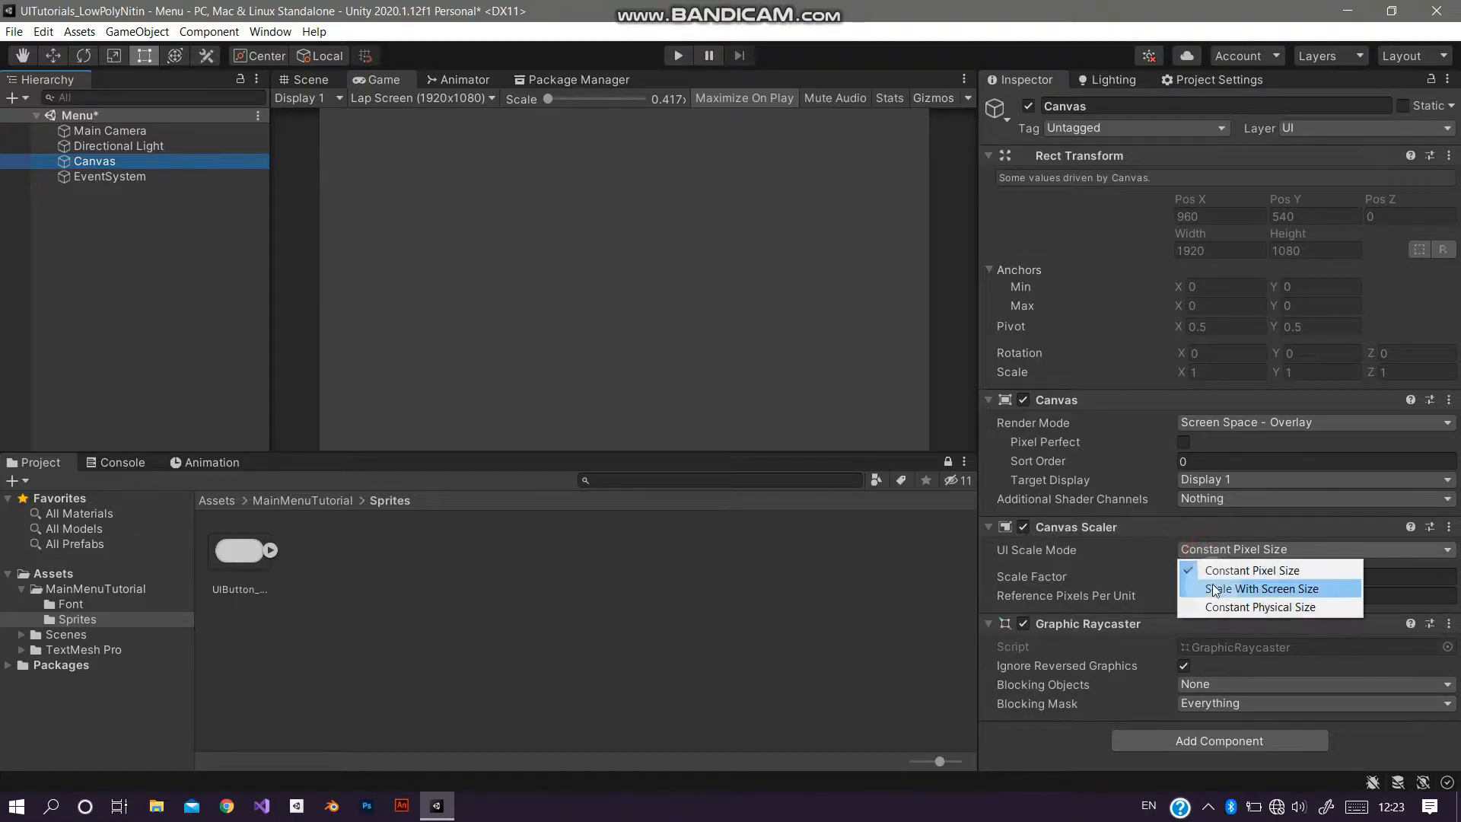
left_click(1214, 588)
left_click(1220, 576)
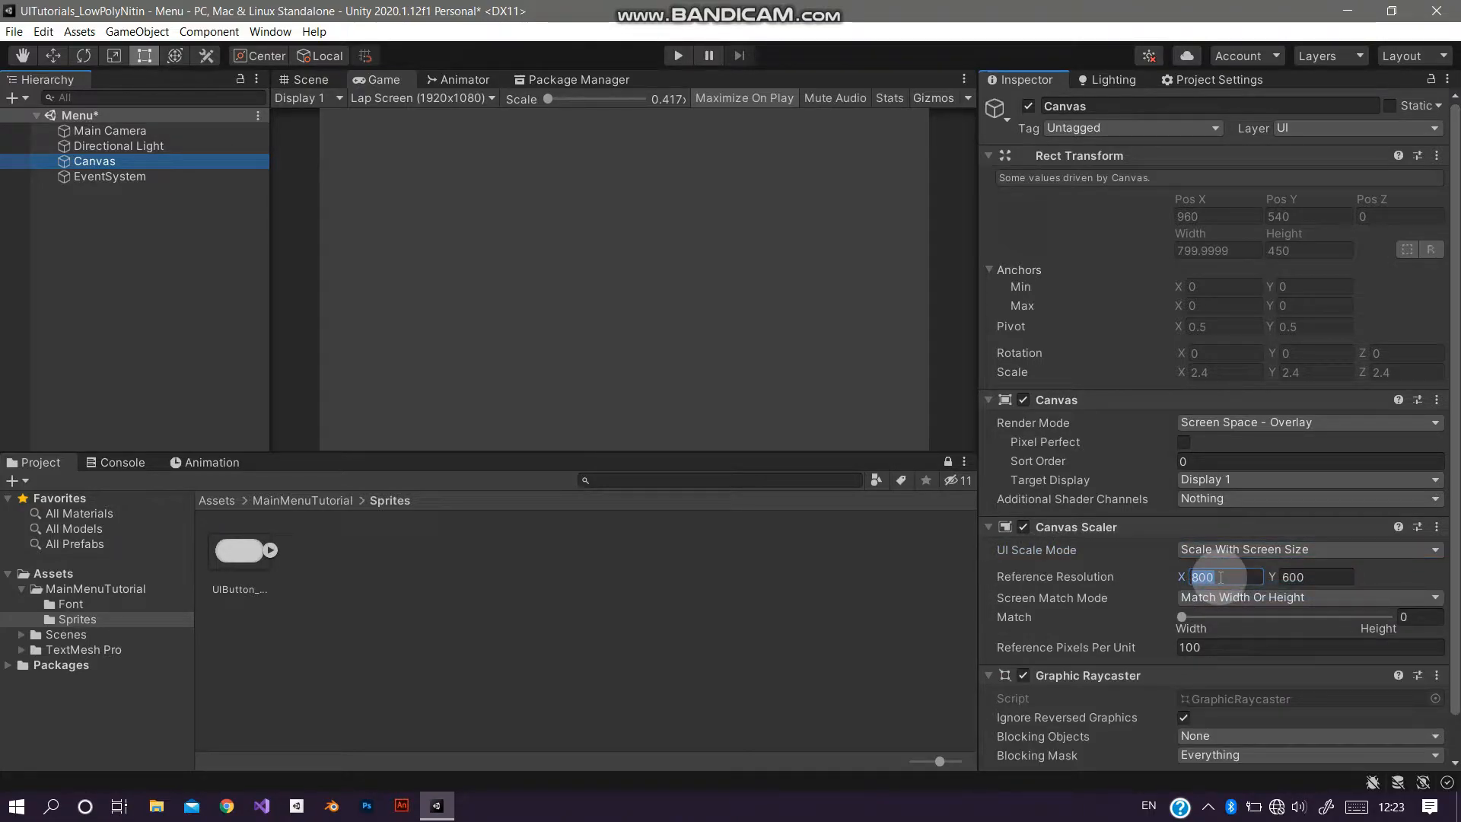
type("1920")
key("Tab")
type("1080")
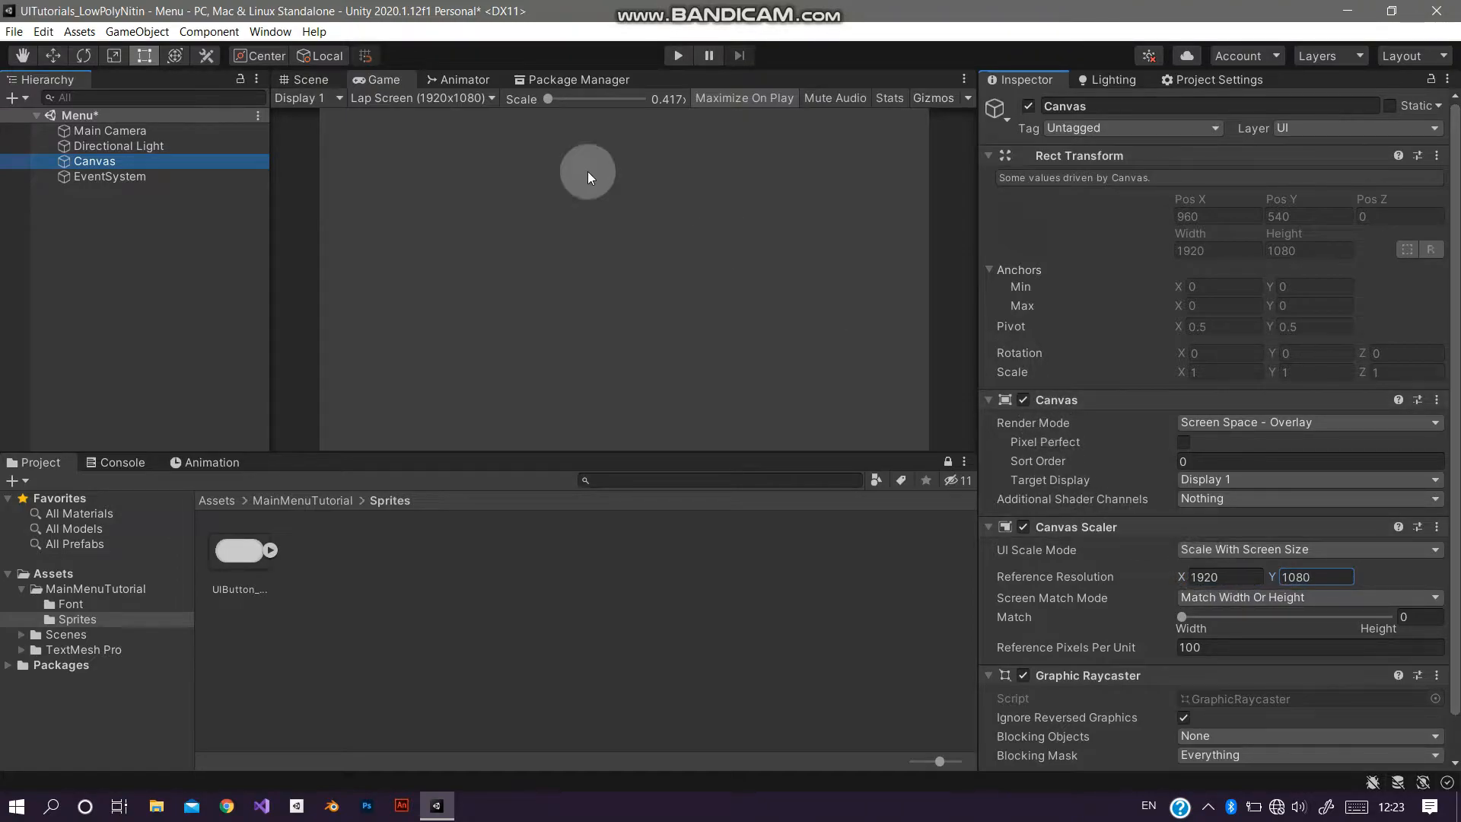
Step: Add a TextMeshPro button under the Canvas and expand it to show its text child
right_click(221, 166)
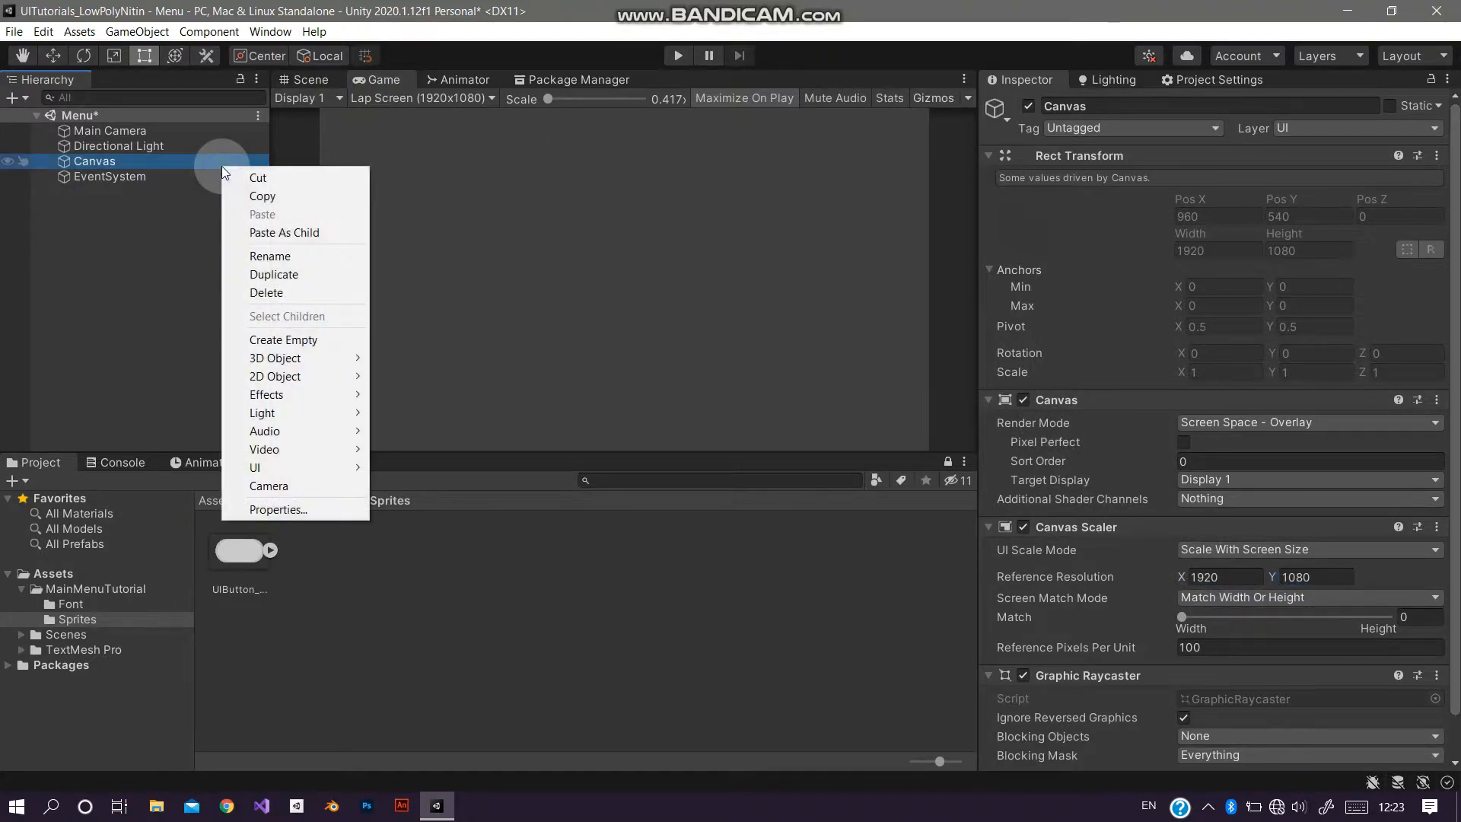
mouse_move(291, 466)
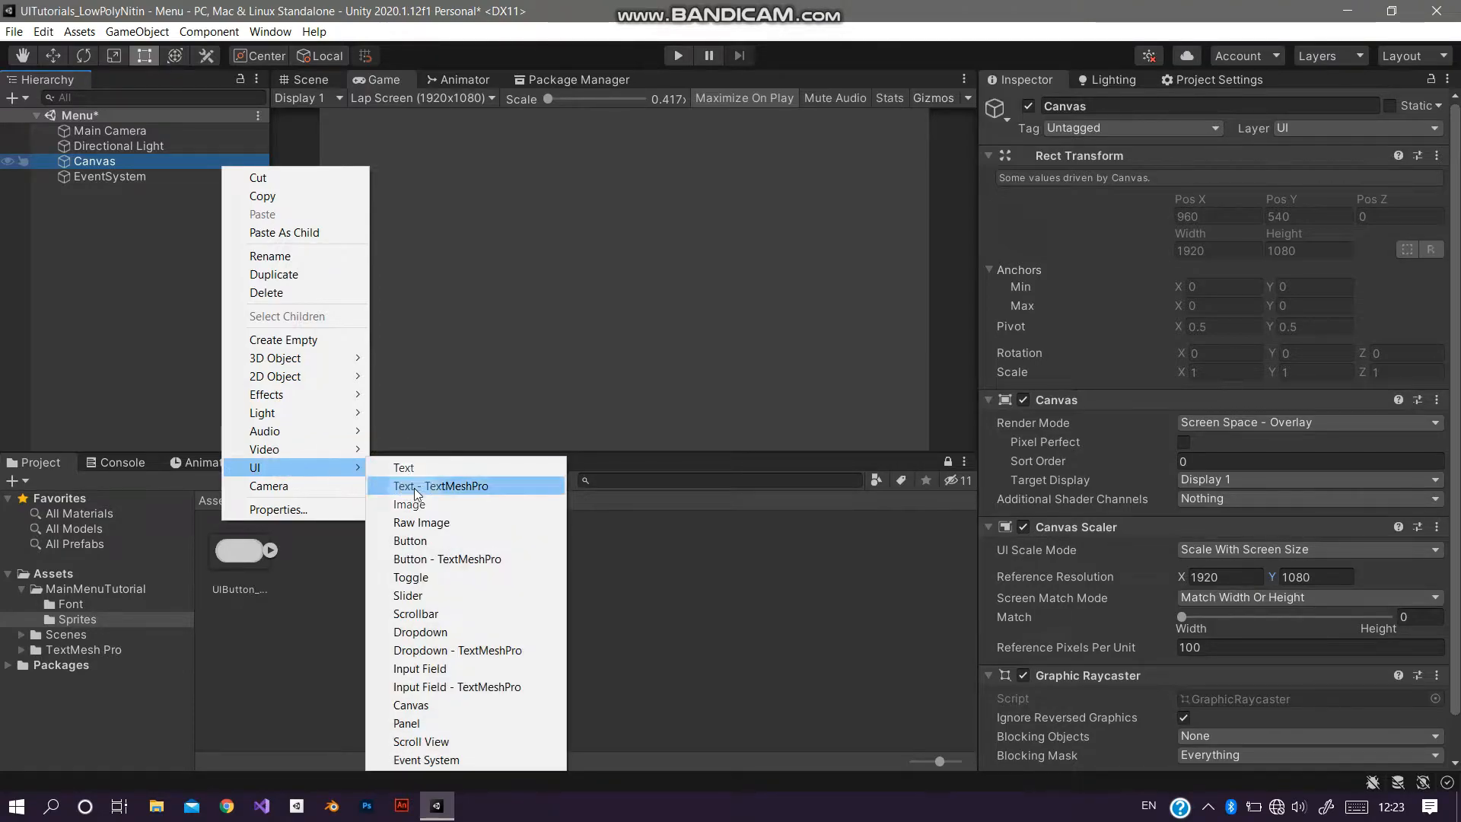
left_click(470, 558)
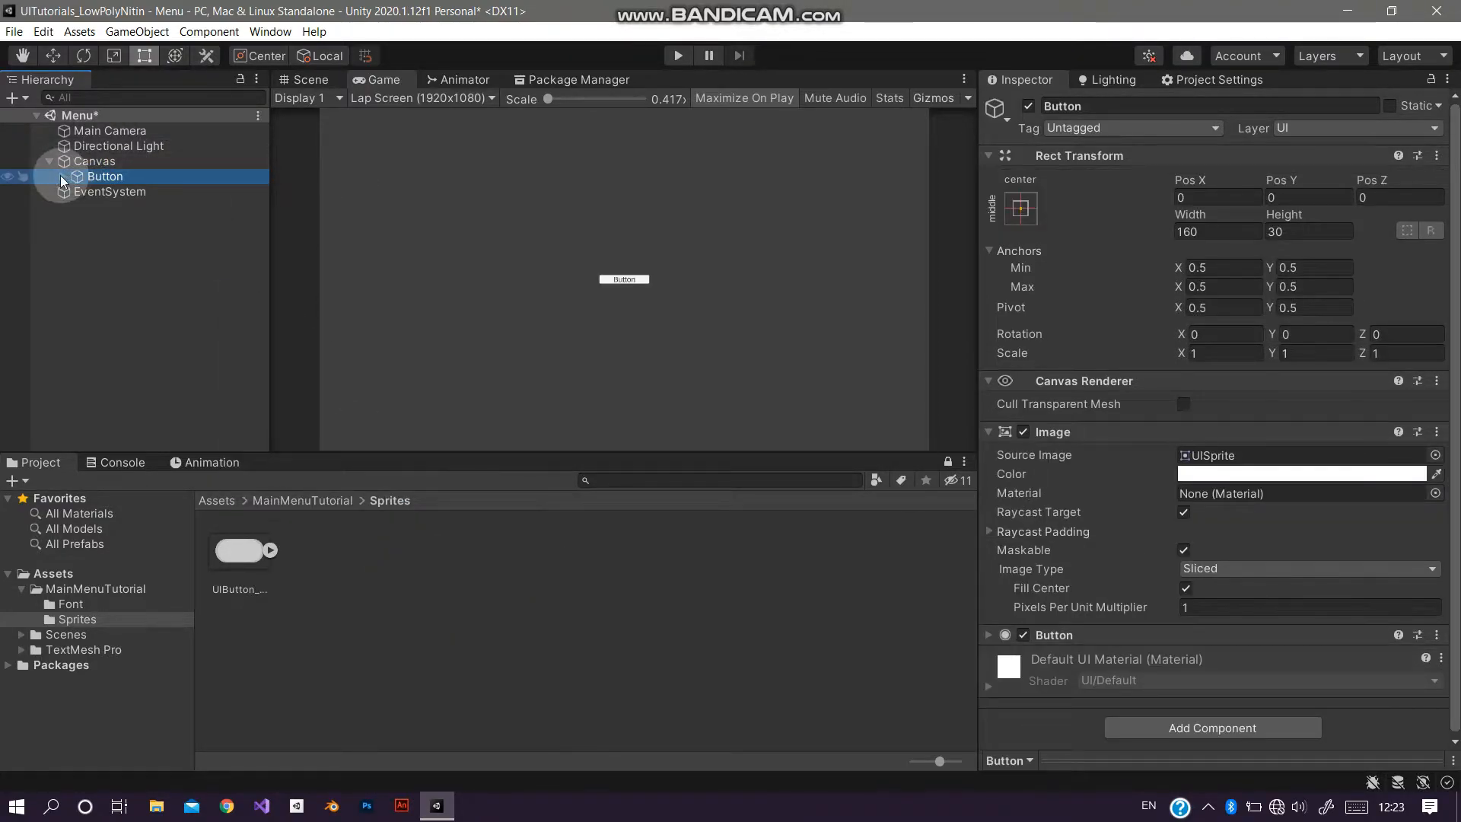
left_click(64, 176)
left_click(89, 189)
left_click(103, 176)
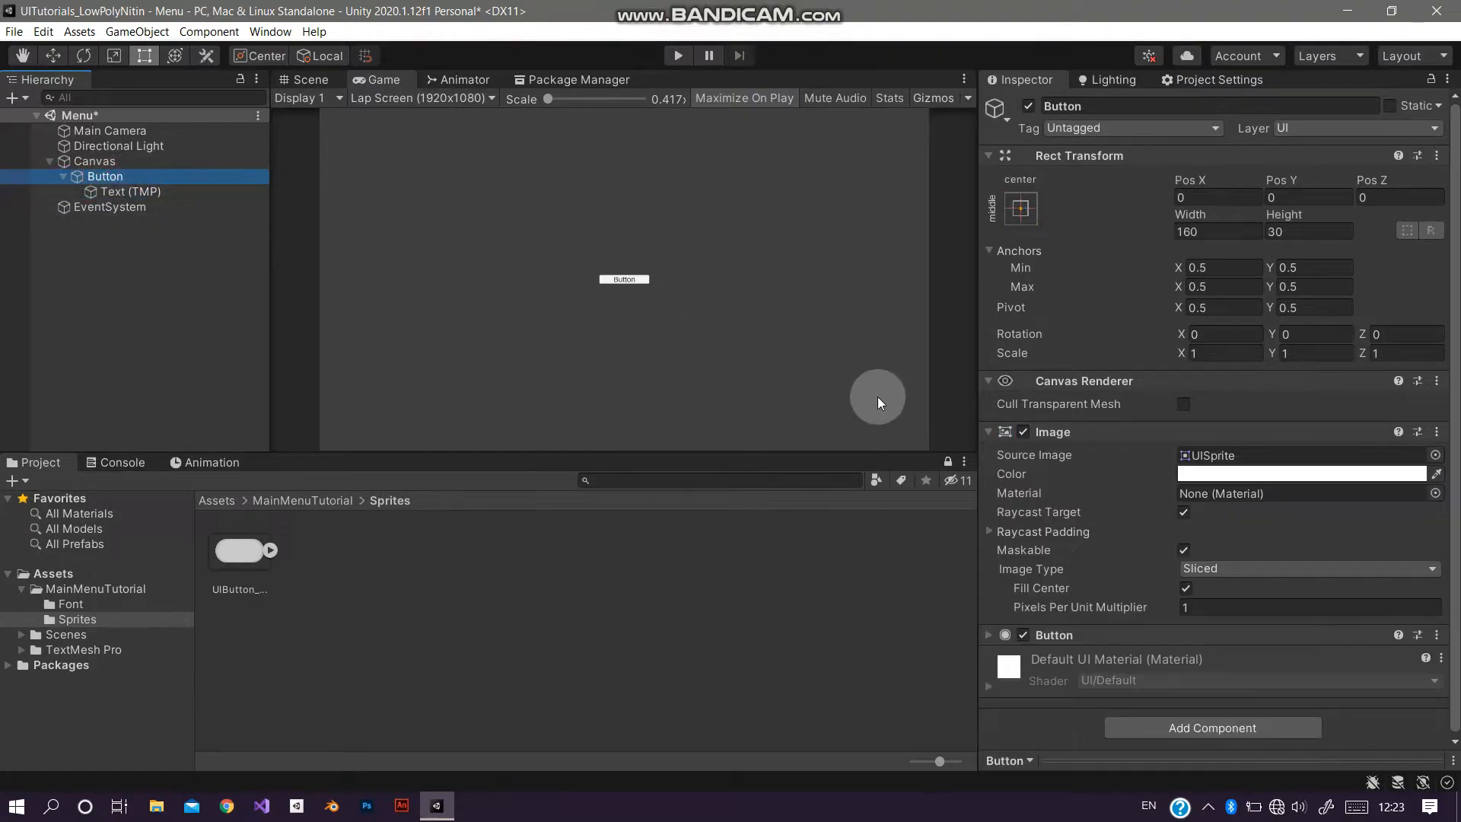
Step: Assign UIButton_Image as the button's source image and set the button to 500 by 300
left_click_drag(254, 568, 1213, 456)
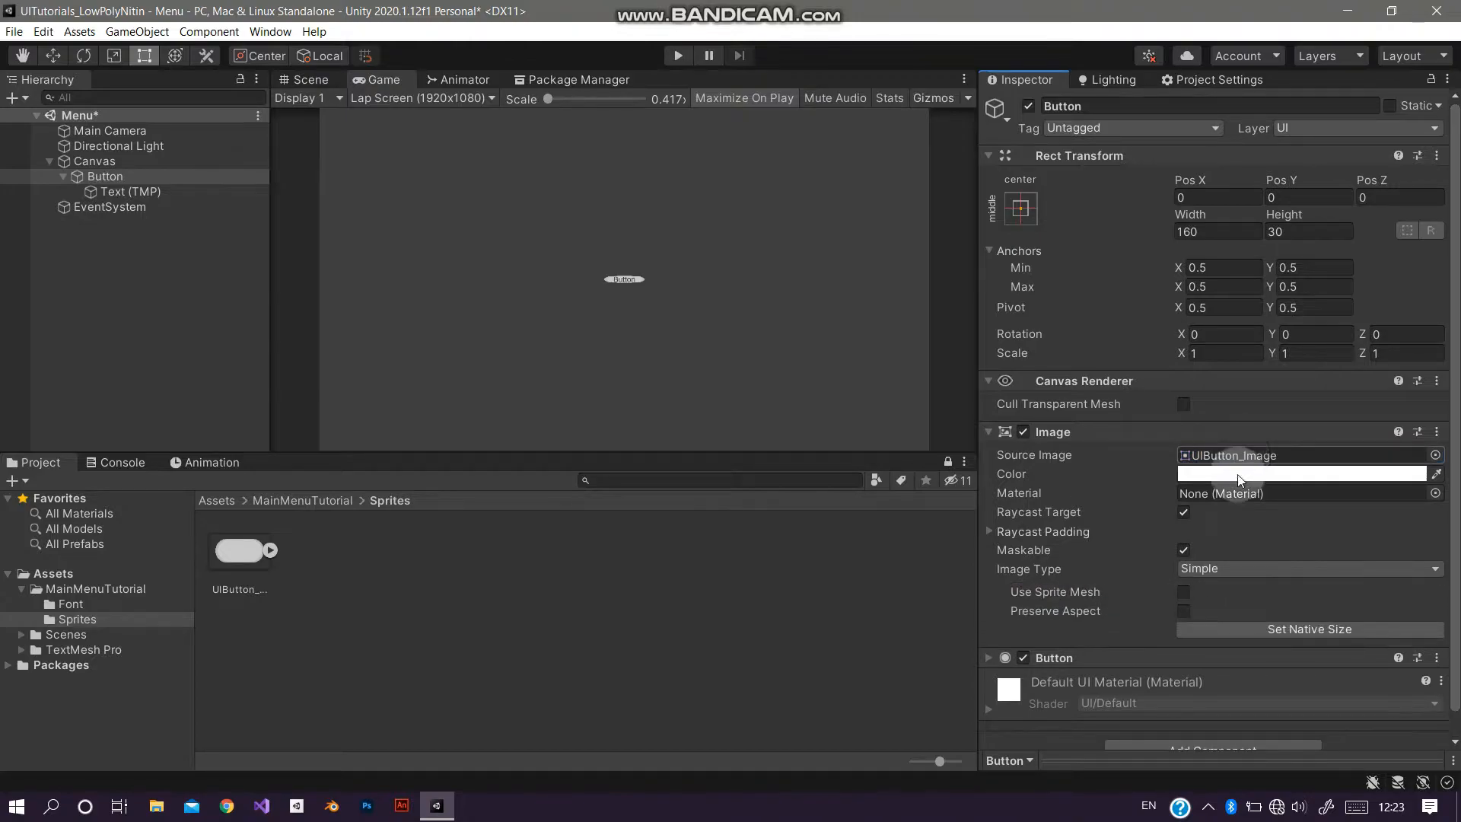
left_click(1262, 618)
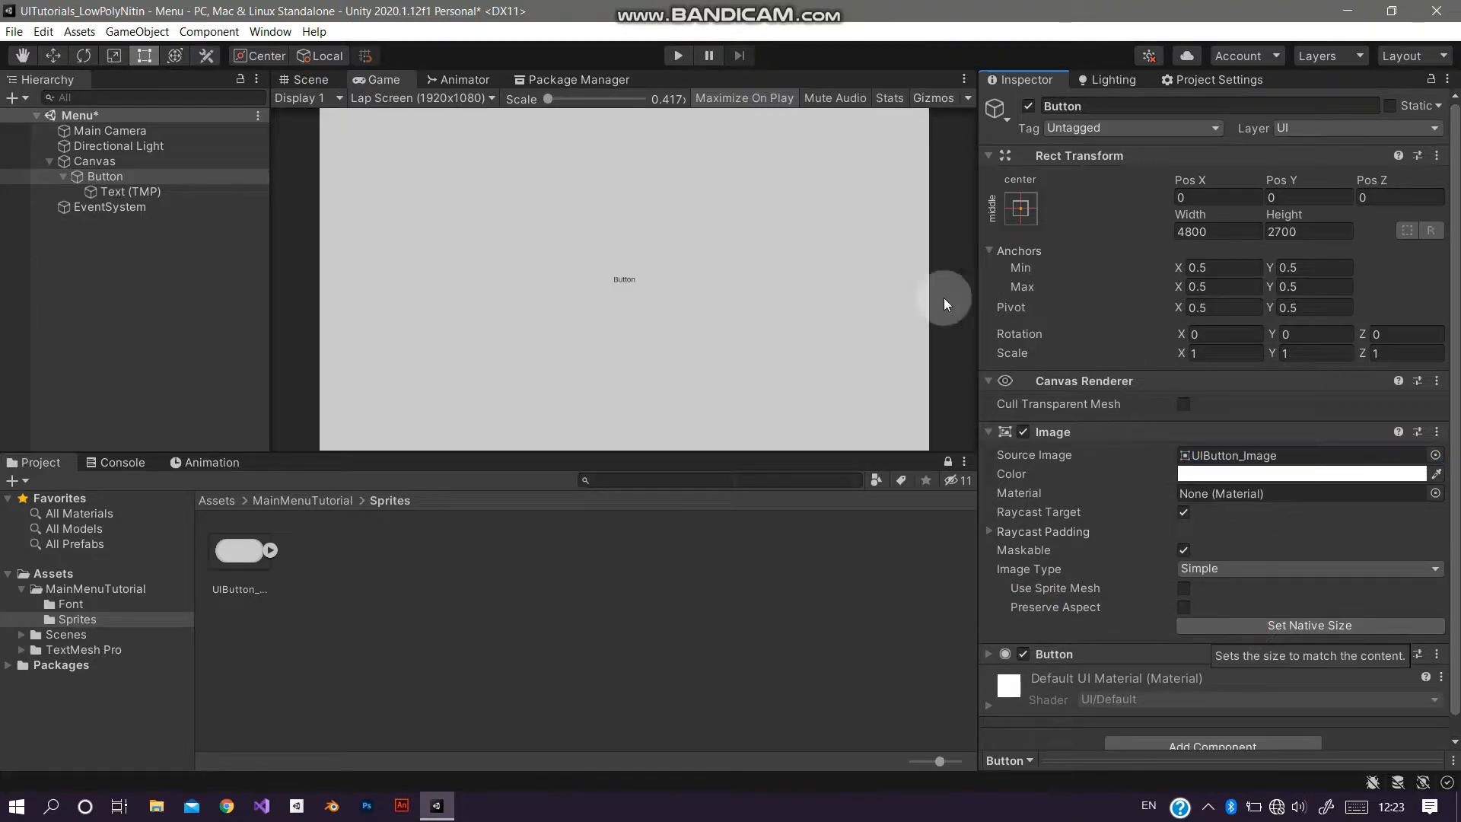
left_click(1219, 229)
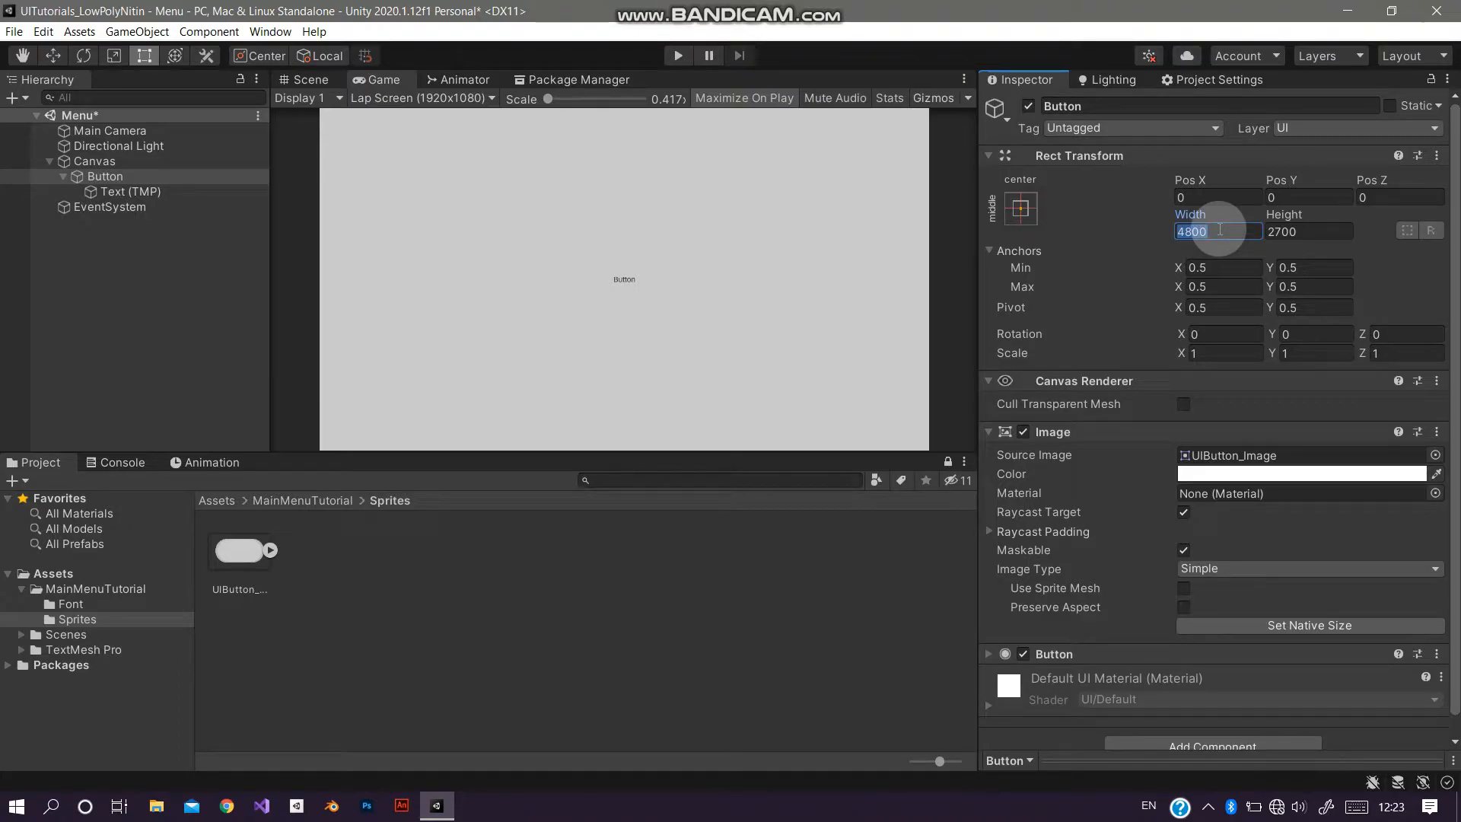
type("500")
key("Tab")
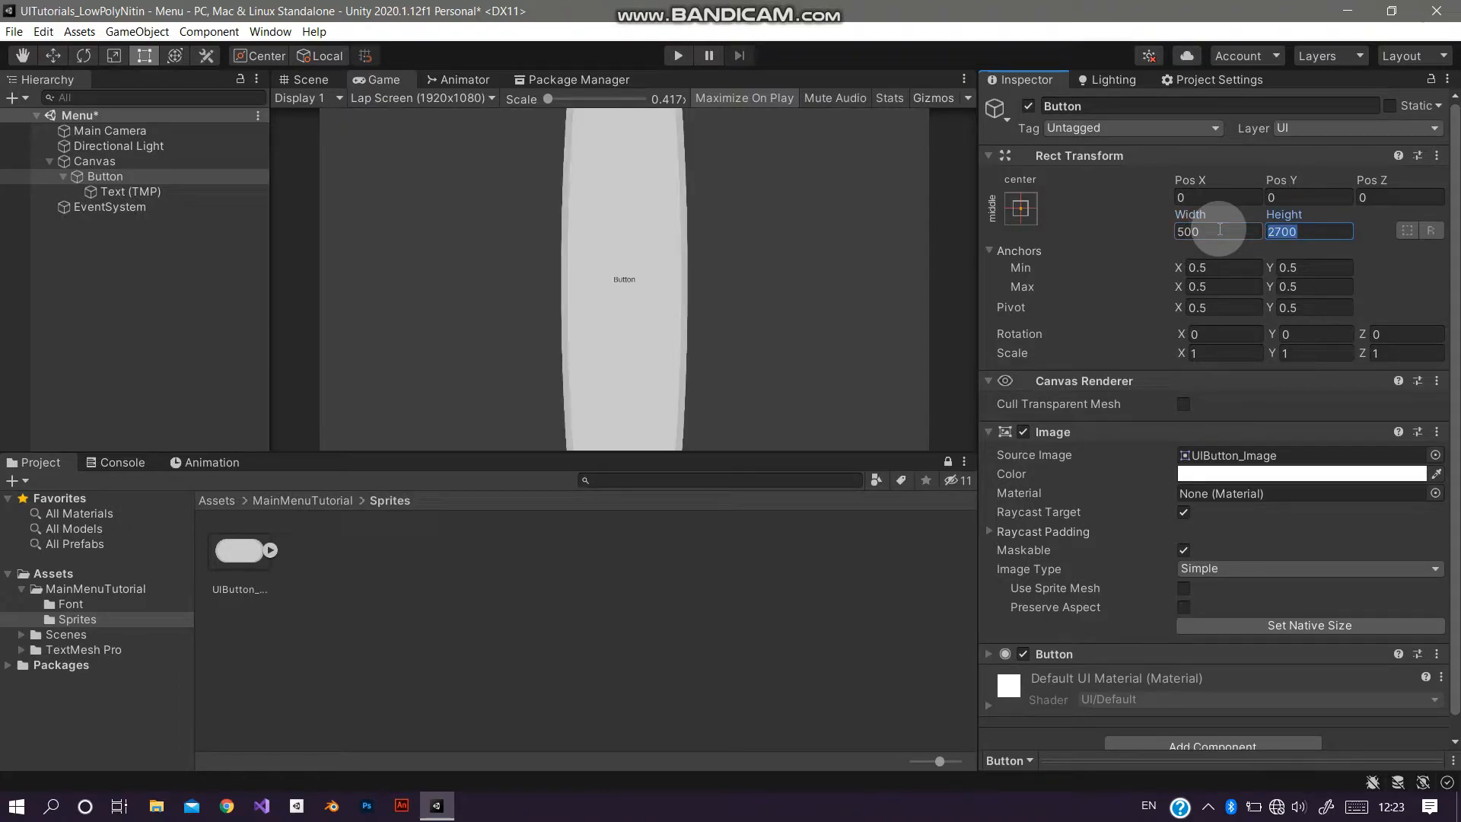
type("300")
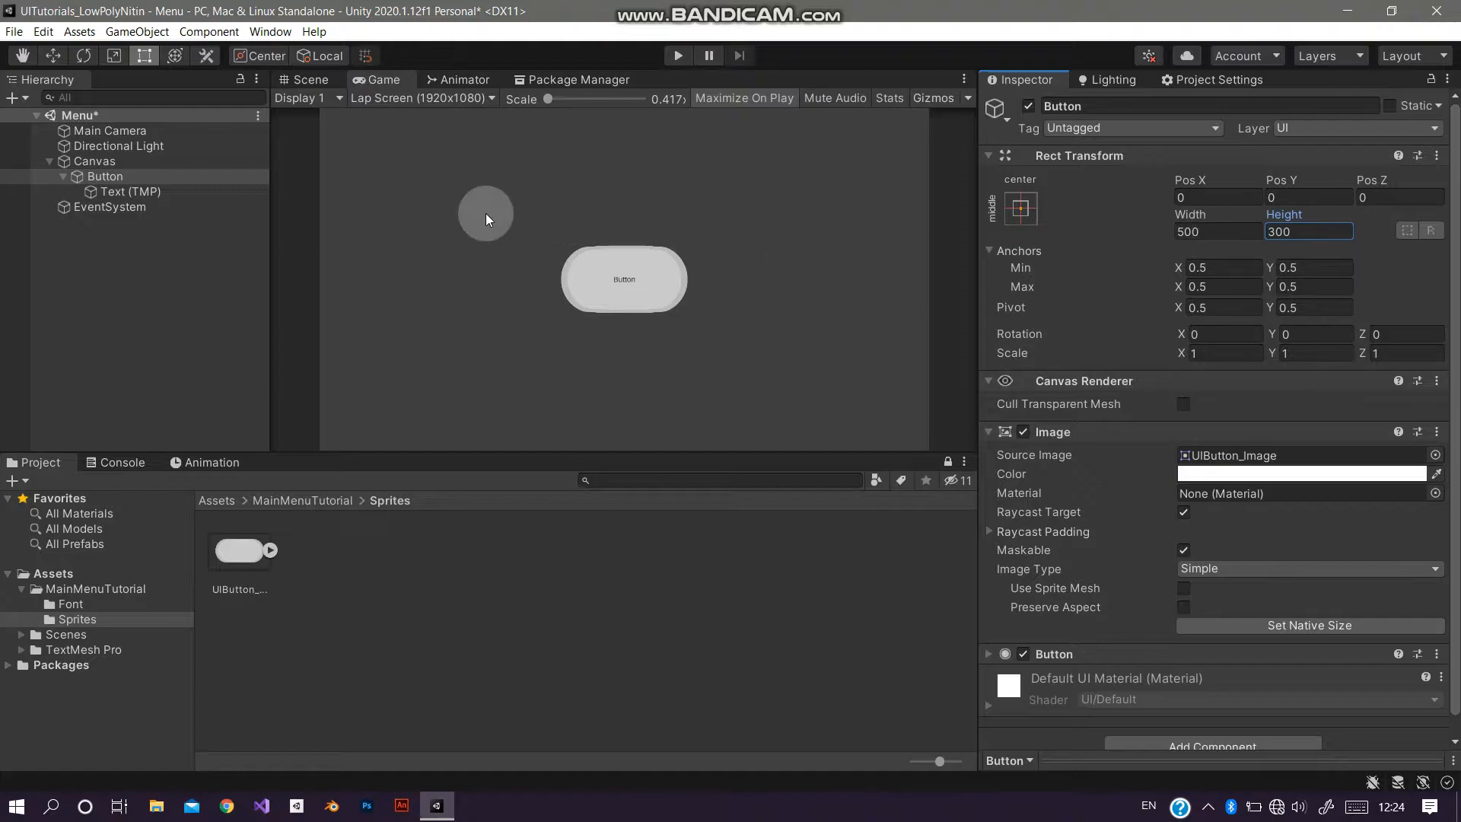
Step: Set the button label text to PLAY
left_click(172, 195)
double_click(1097, 517)
type("PLAY")
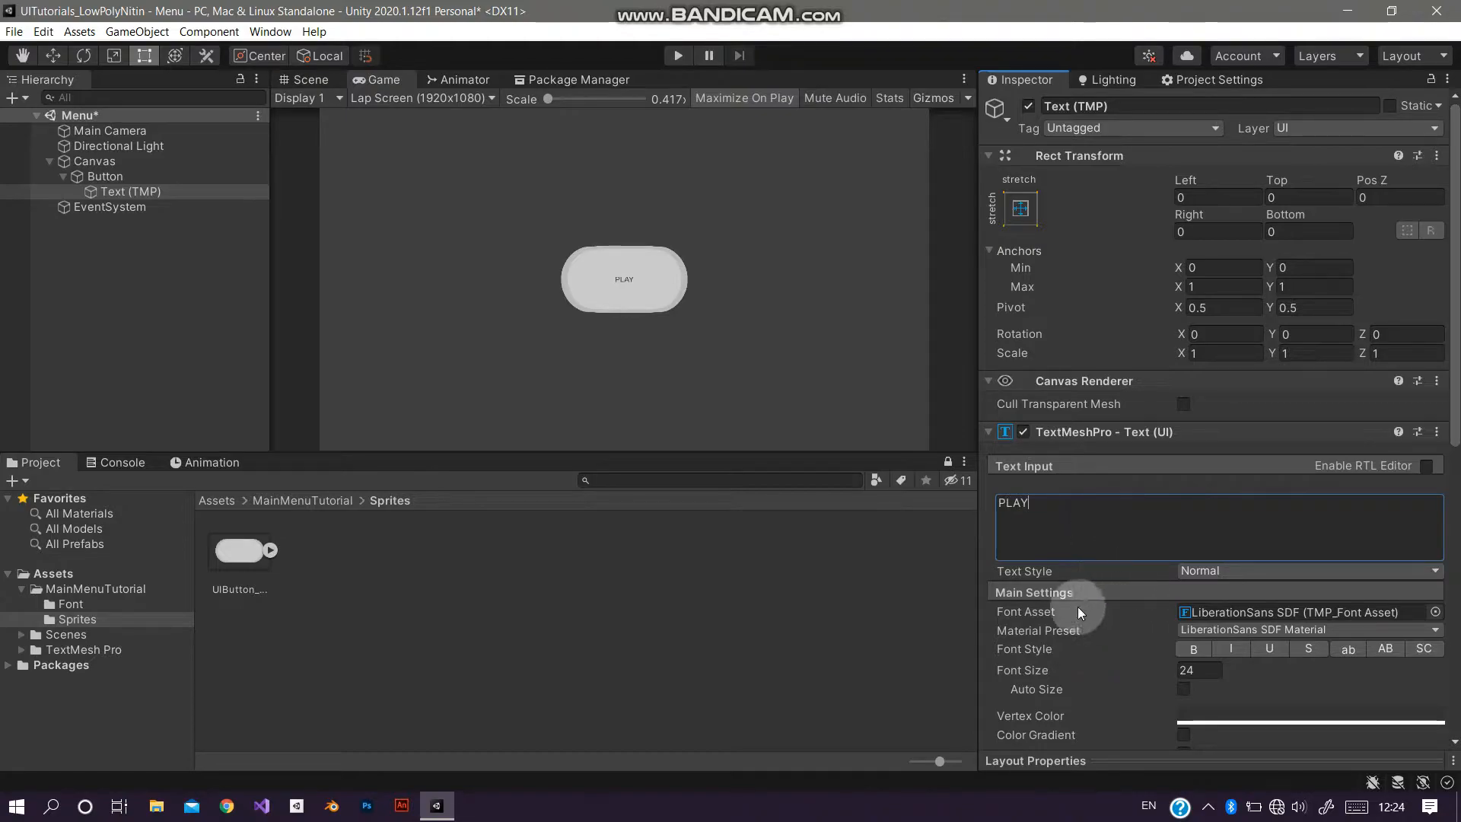
Step: Assign the Youtube Star SDF font asset to the button label
left_click(82, 606)
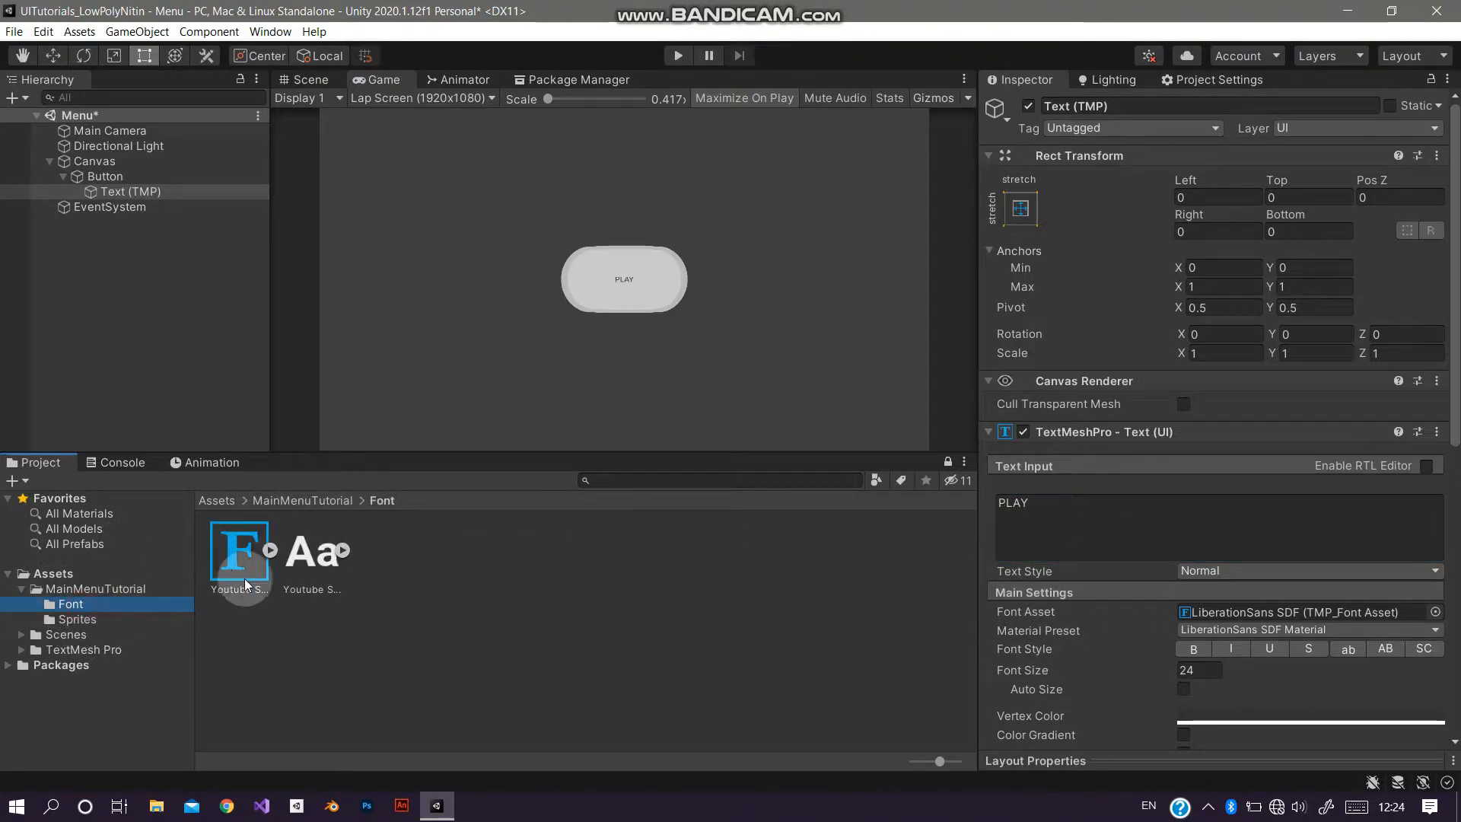
left_click(189, 194)
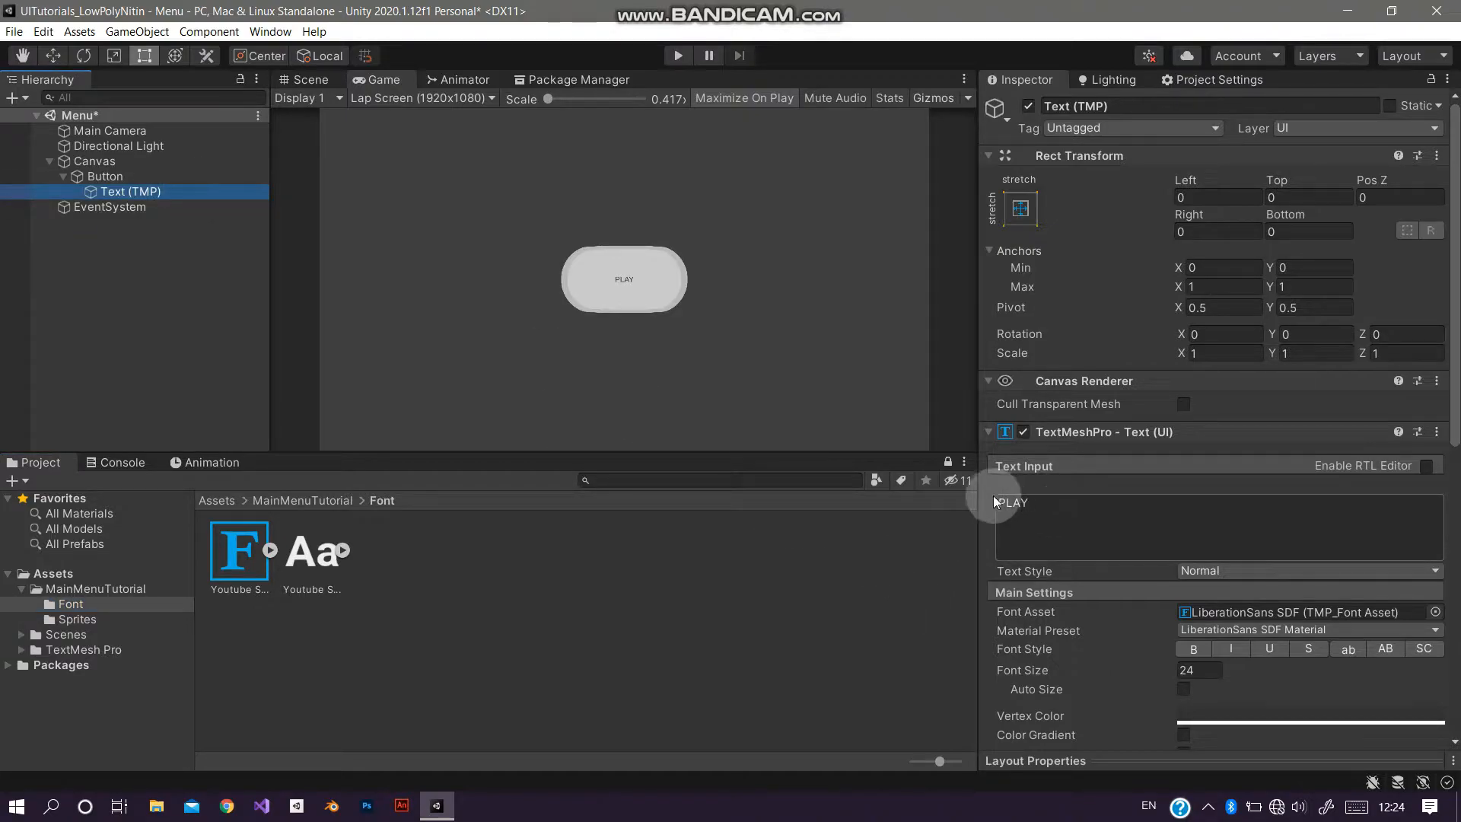
left_click(1063, 509)
type("y")
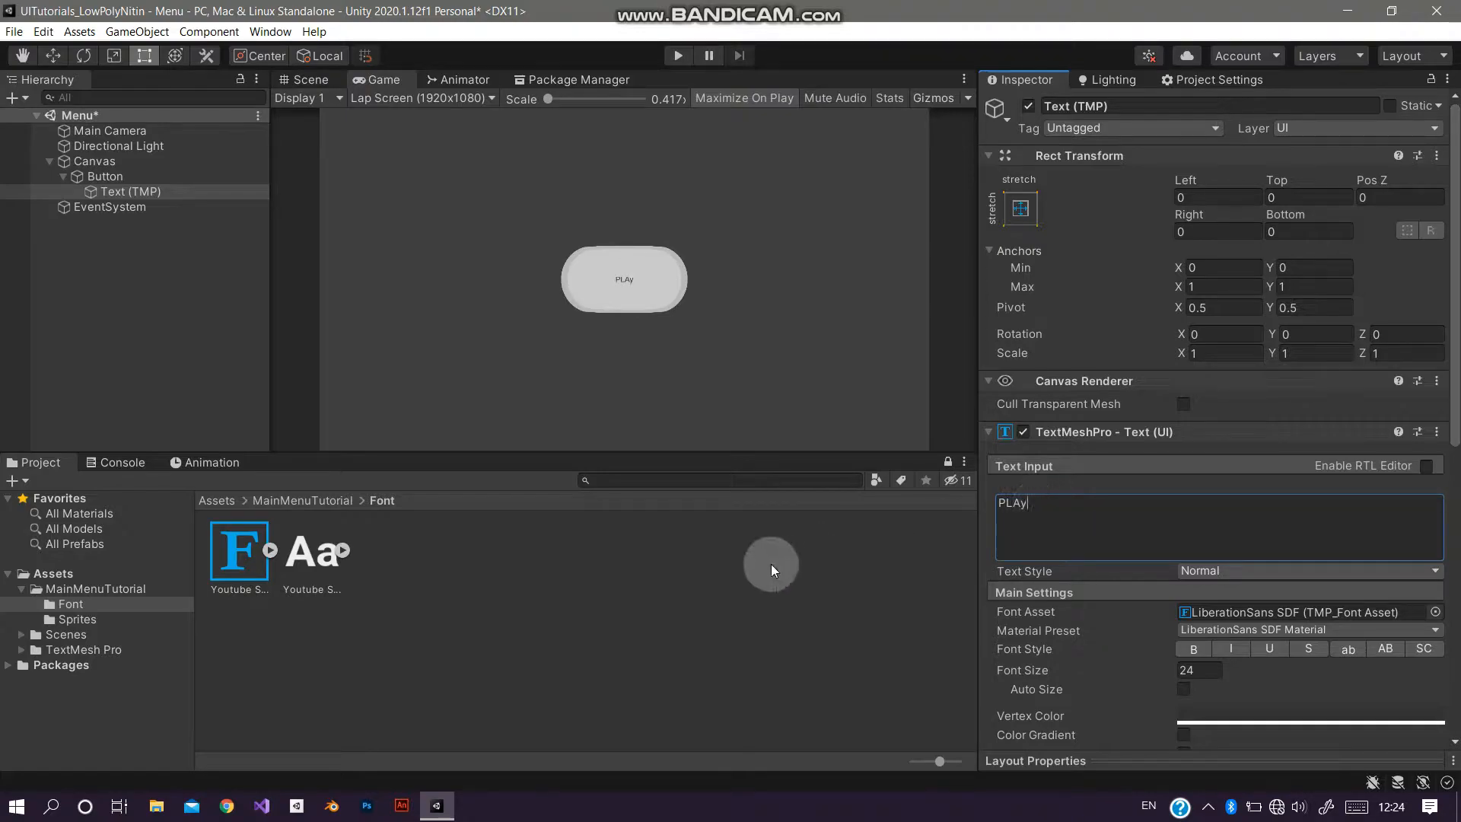
left_click_drag(223, 560, 1349, 618)
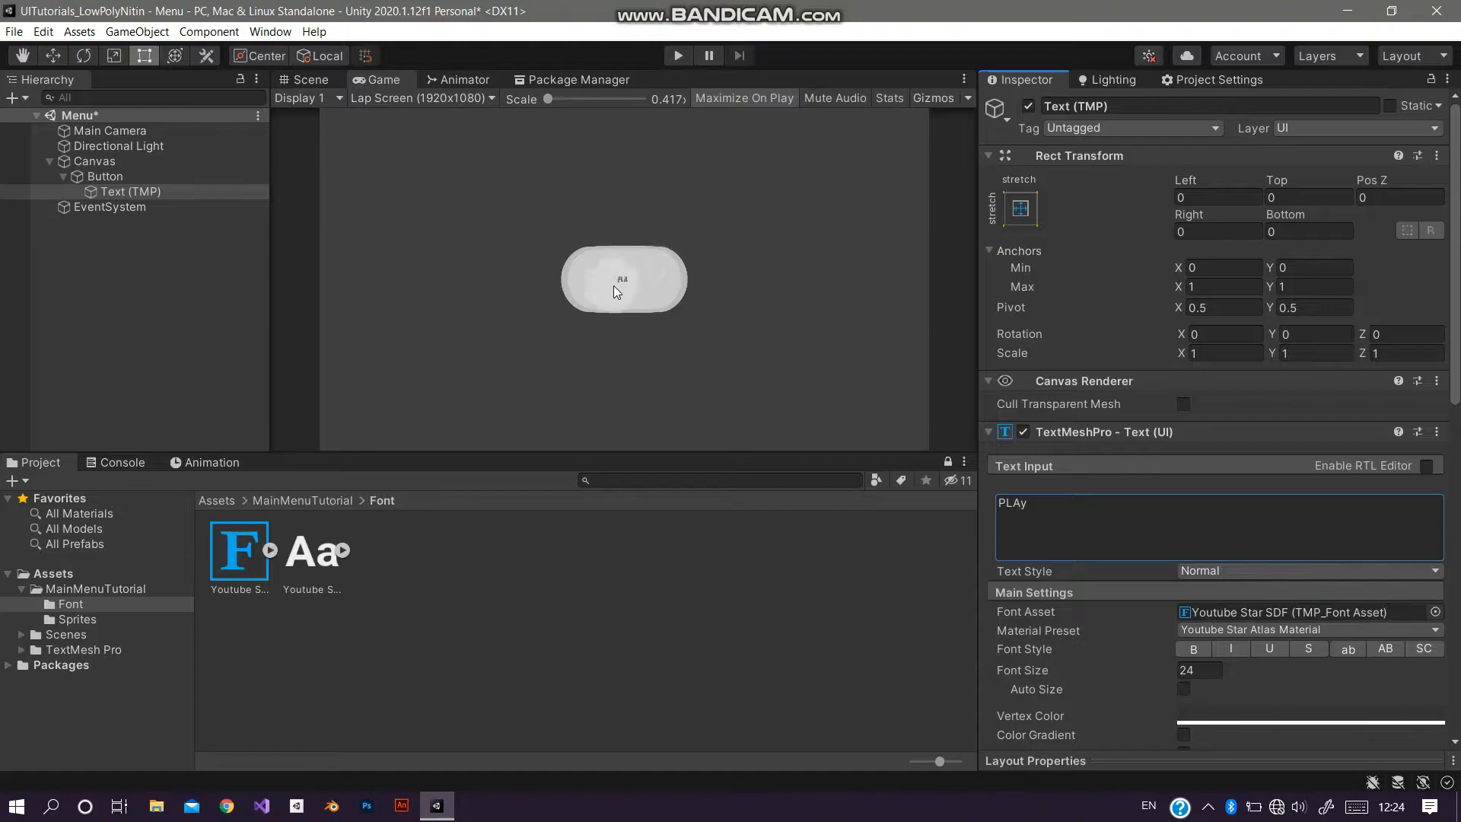
Step: Correct the label text to PLAY and set its font size to 100
left_click_drag(1016, 670, 1328, 669)
left_click(1057, 506)
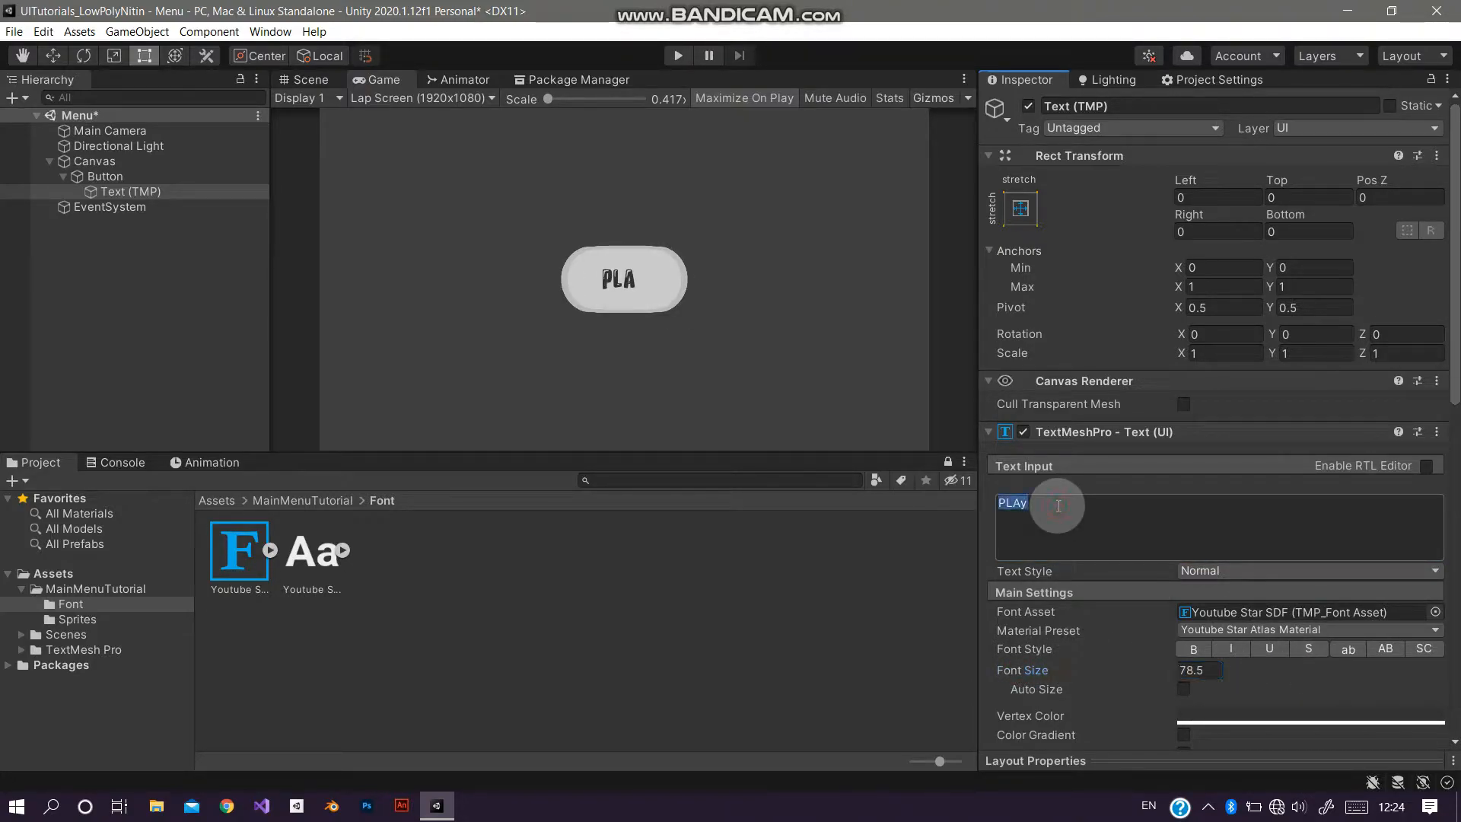
key("BackSpace")
type("Y")
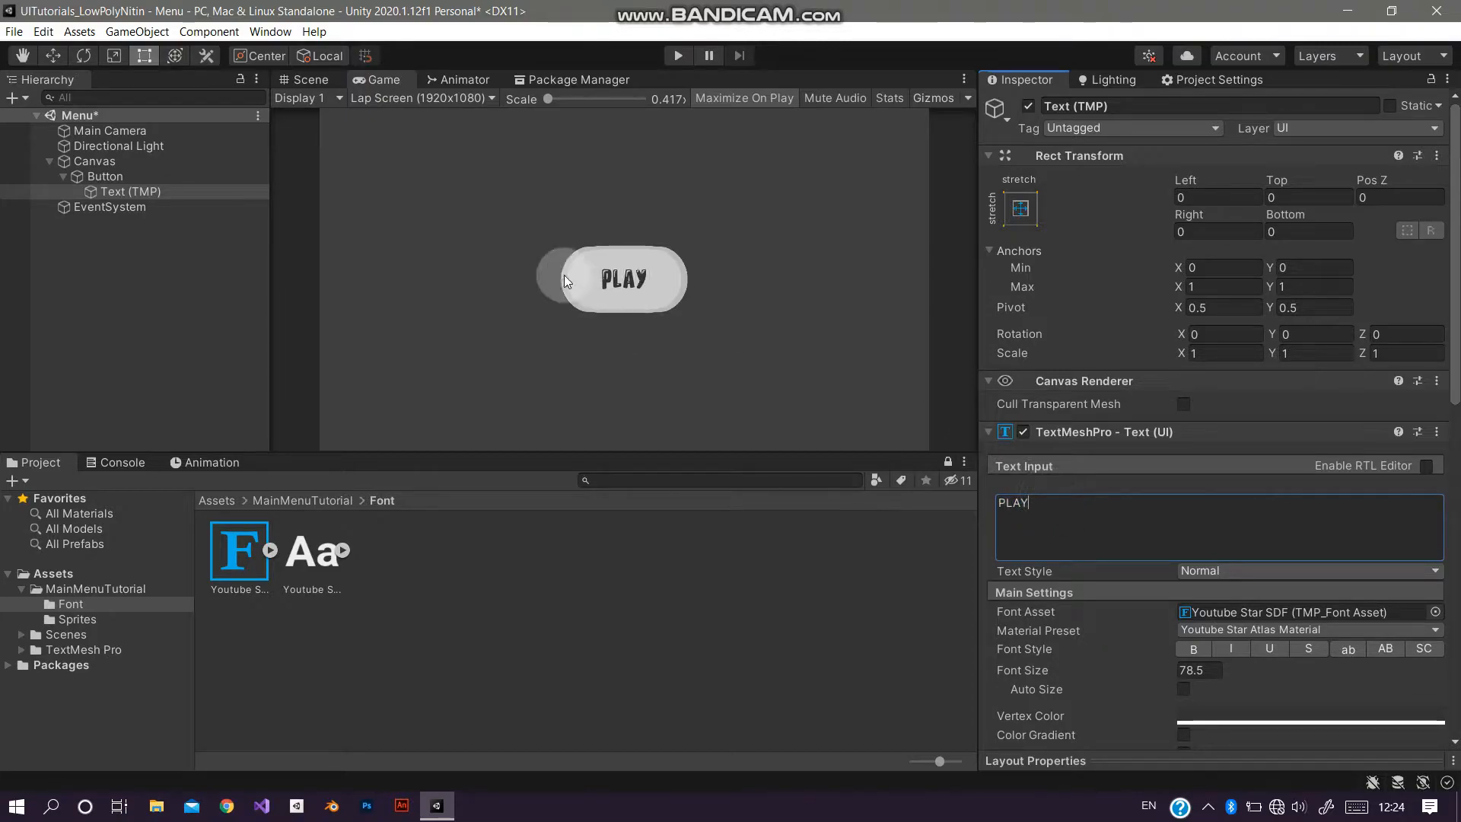
left_click(189, 191)
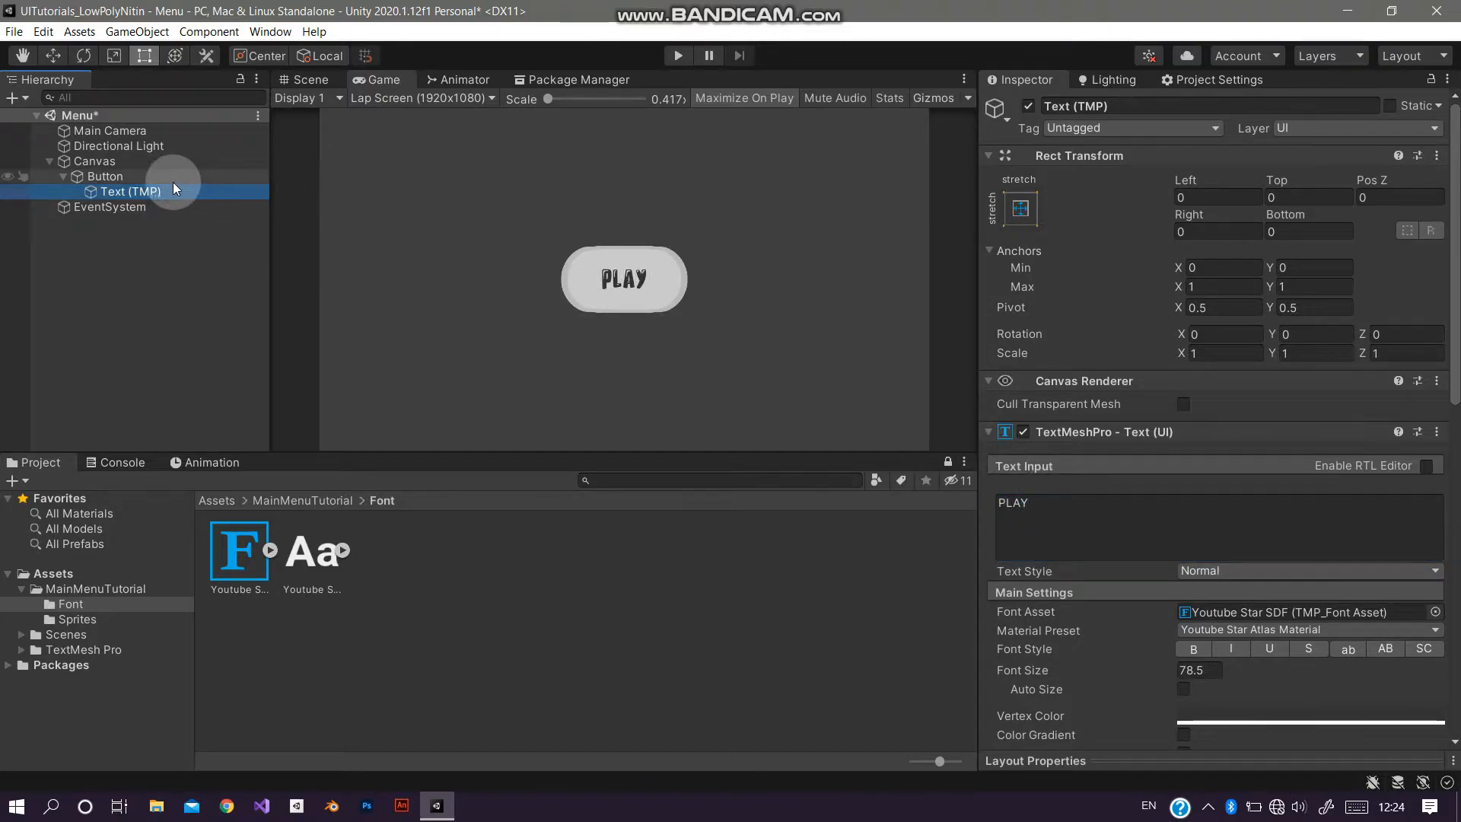
left_click_drag(1023, 669, 1208, 670)
Step: Set the button image colour to light cyan 75F2FF
left_click(247, 176)
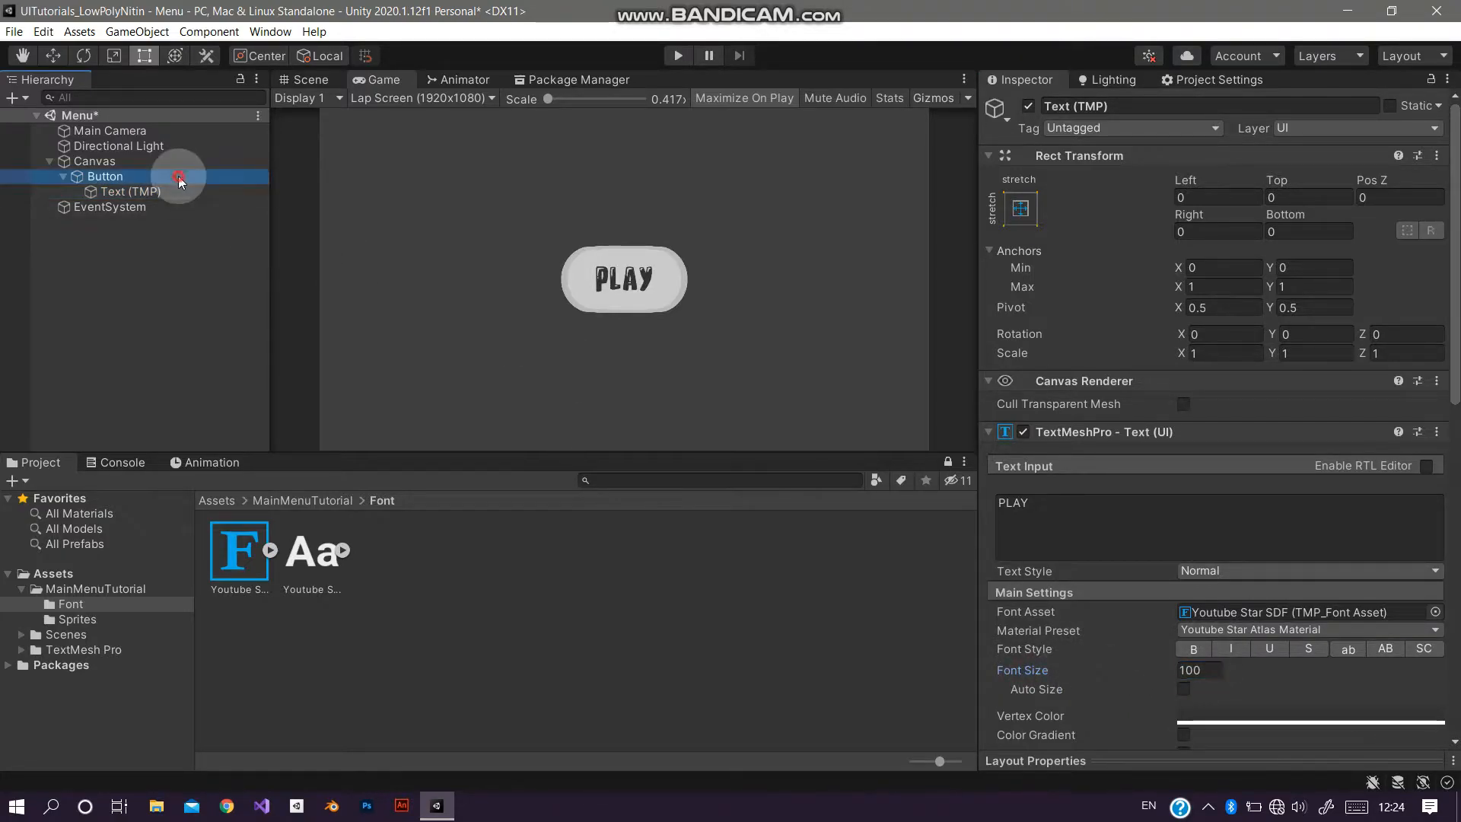
left_click(1217, 476)
left_click_drag(1316, 441, 1236, 489)
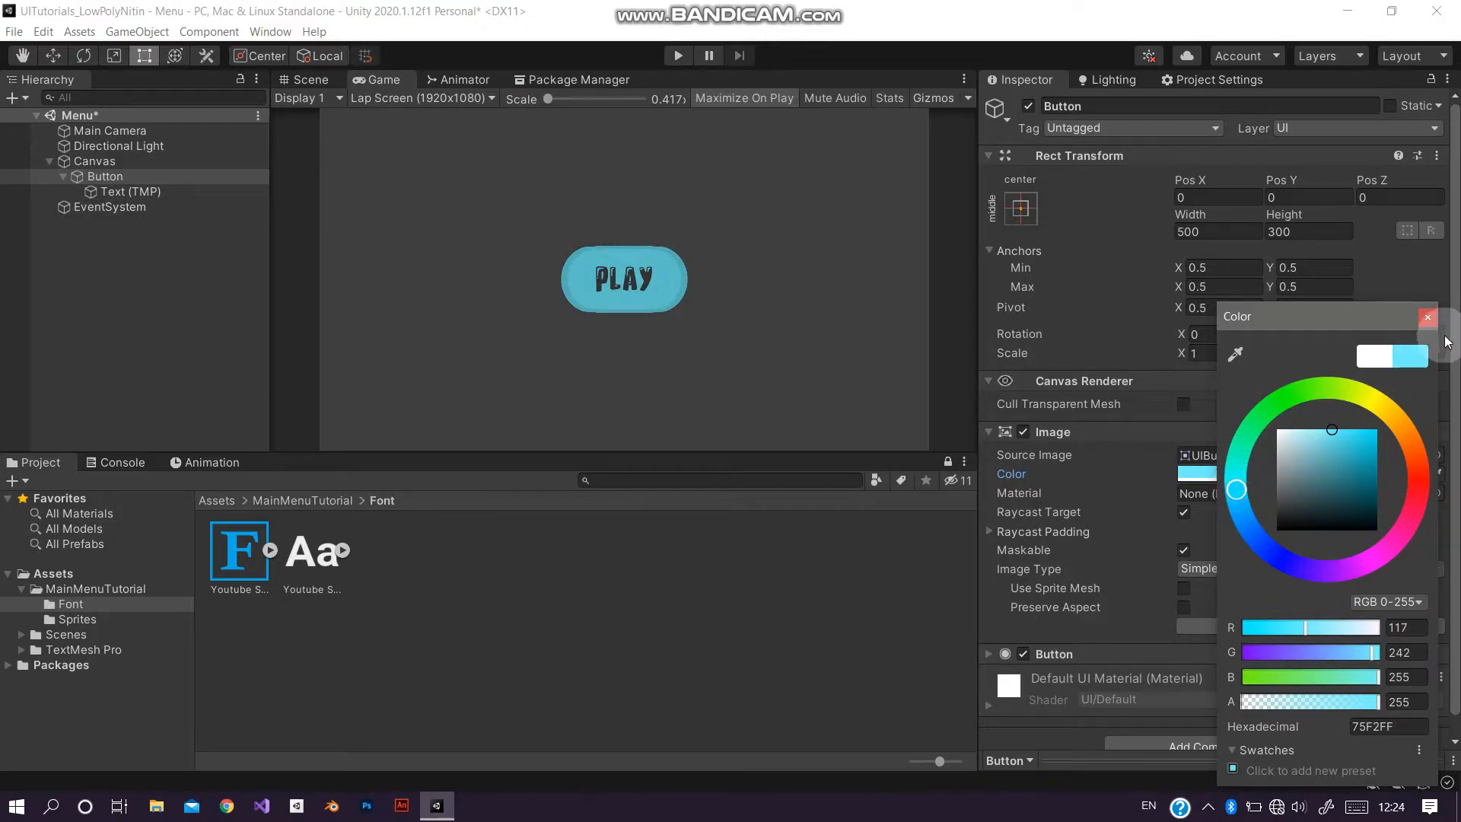
left_click(1427, 318)
Step: Enable Glow on the label's material and set offset 1, inner 0.212, outer 0.137 and power 1
left_click(190, 191)
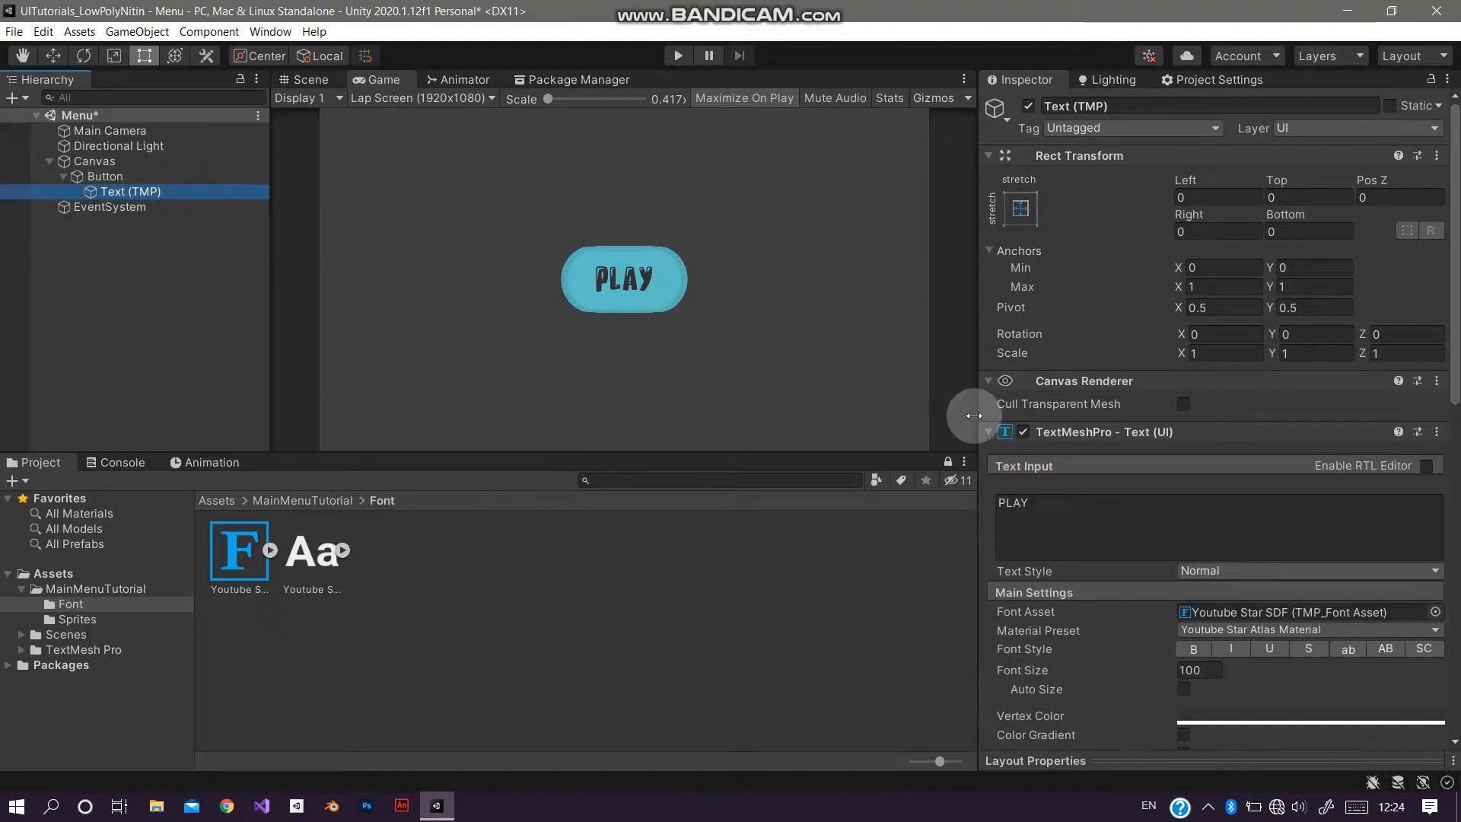
scroll(1099, 415, "down", 3)
left_click(1111, 260)
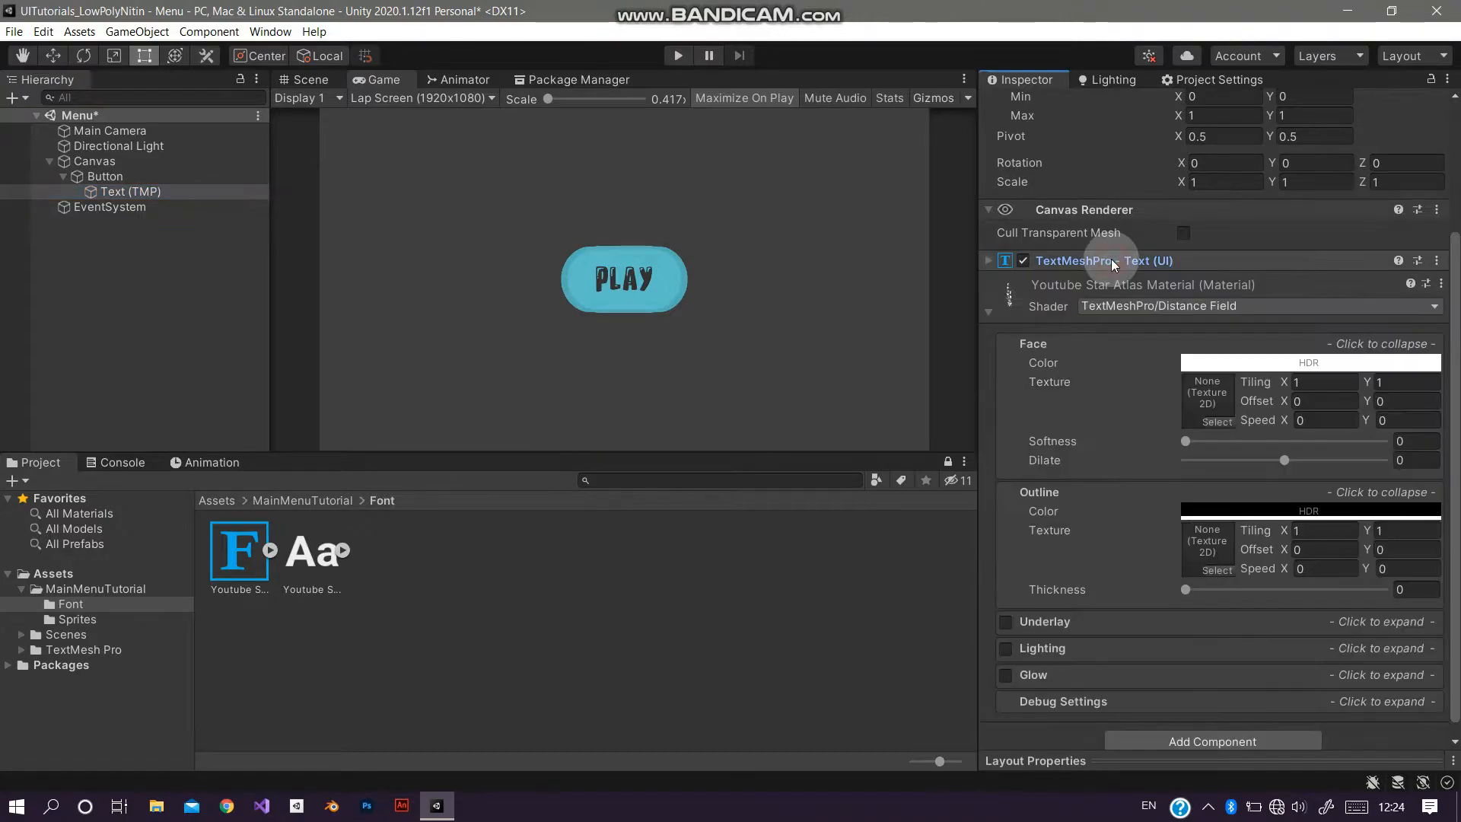
left_click_drag(1185, 589, 1074, 629)
left_click(1006, 675)
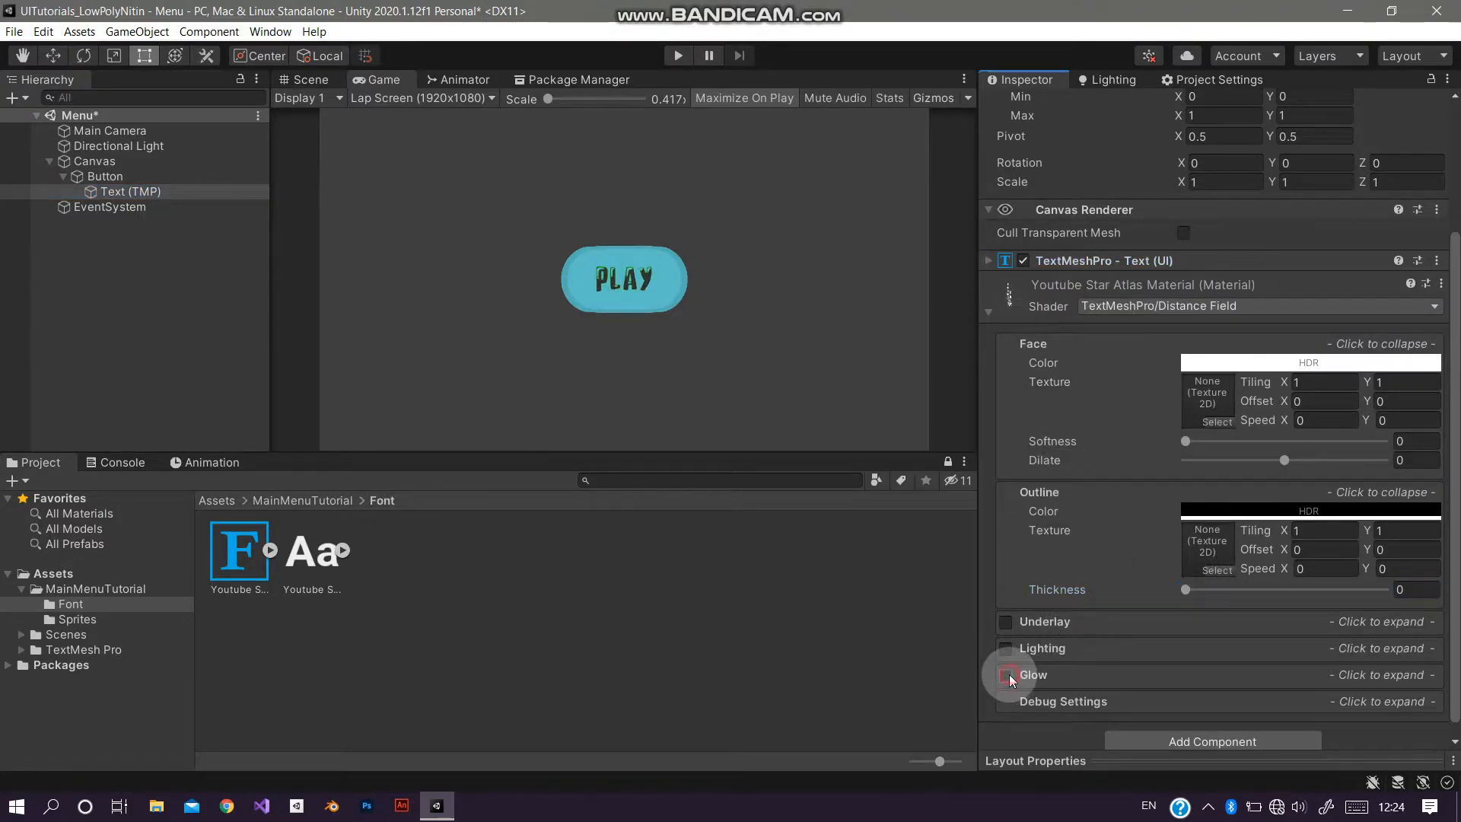
scroll(1207, 608, "down", 2)
left_click_drag(1283, 593, 1439, 611)
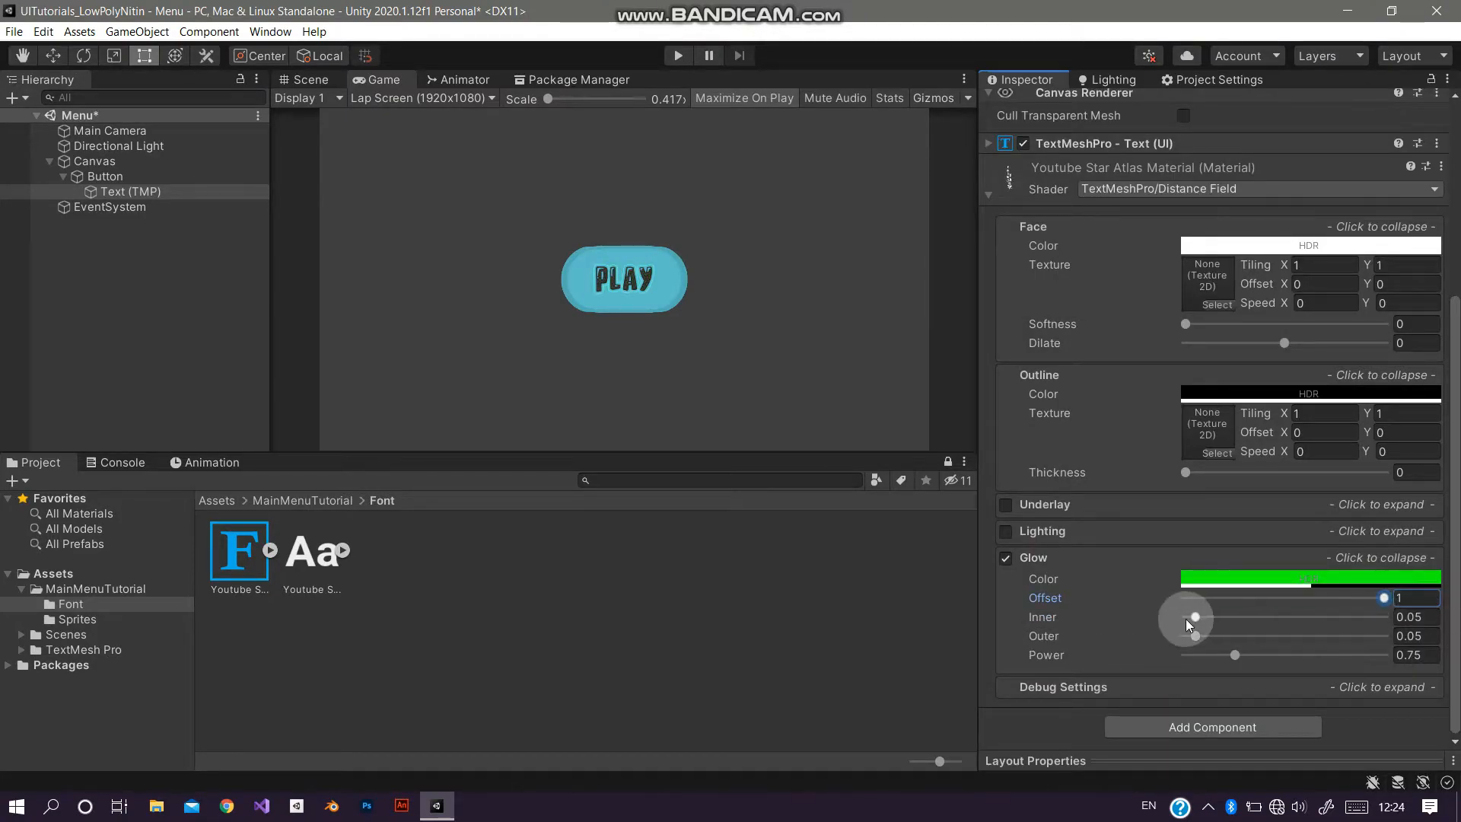
left_click_drag(1196, 619, 1075, 655)
left_click_drag(1207, 634, 1227, 616)
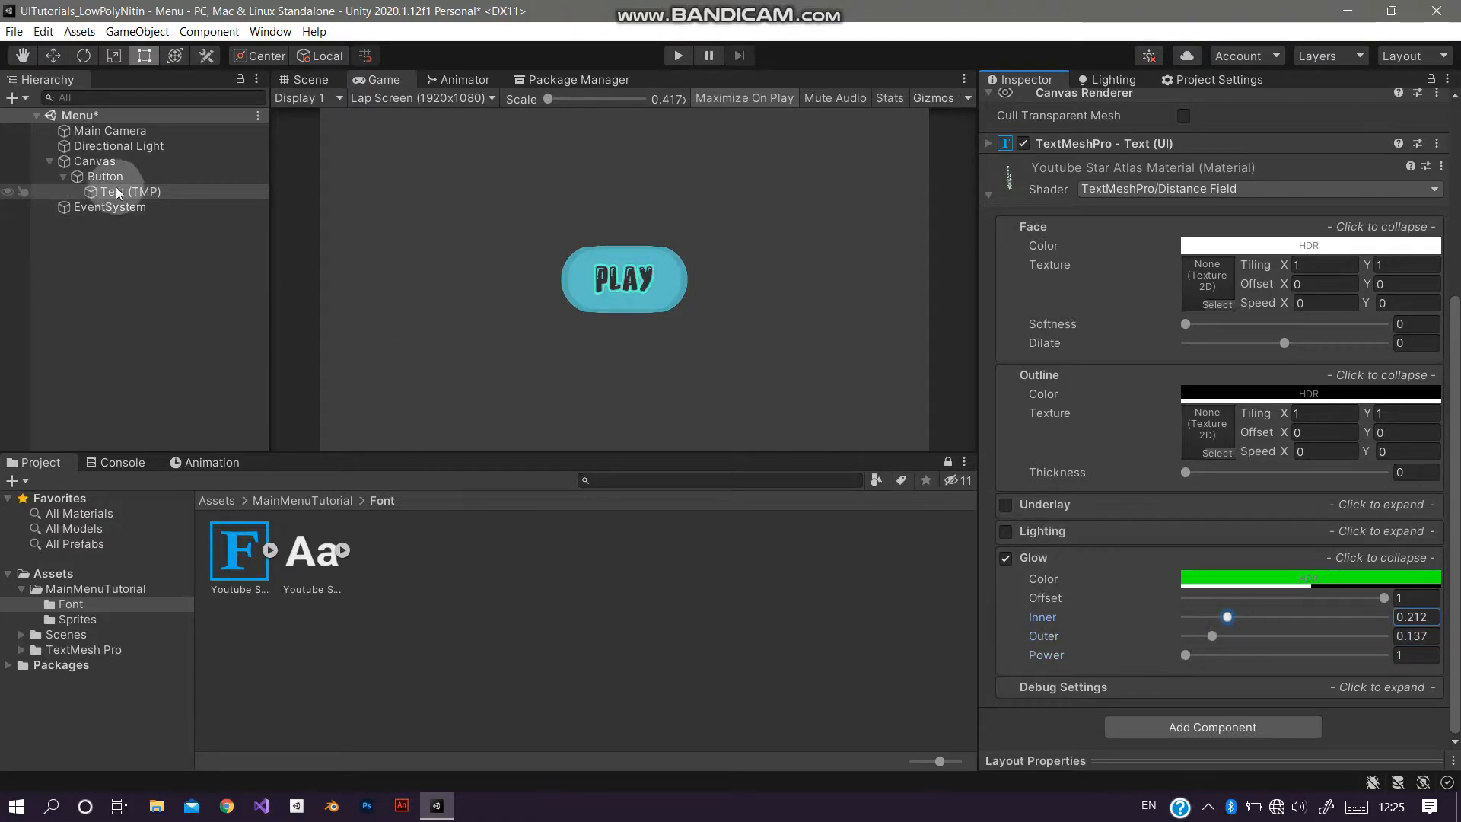
Step: Set the label's font size to 108
scroll(1141, 336, "up", 5)
left_click(1111, 432)
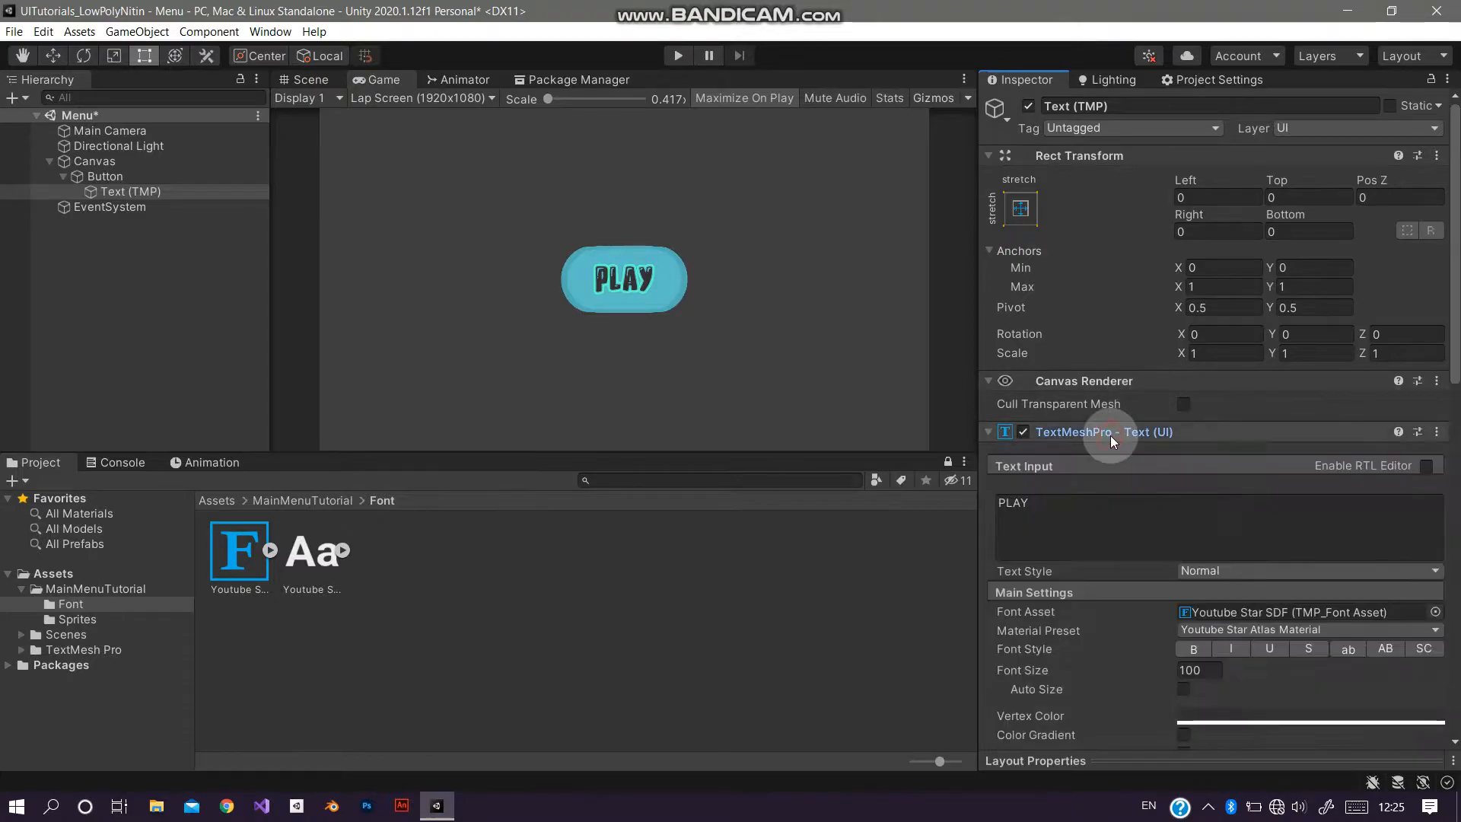
left_click_drag(1058, 674, 1076, 674)
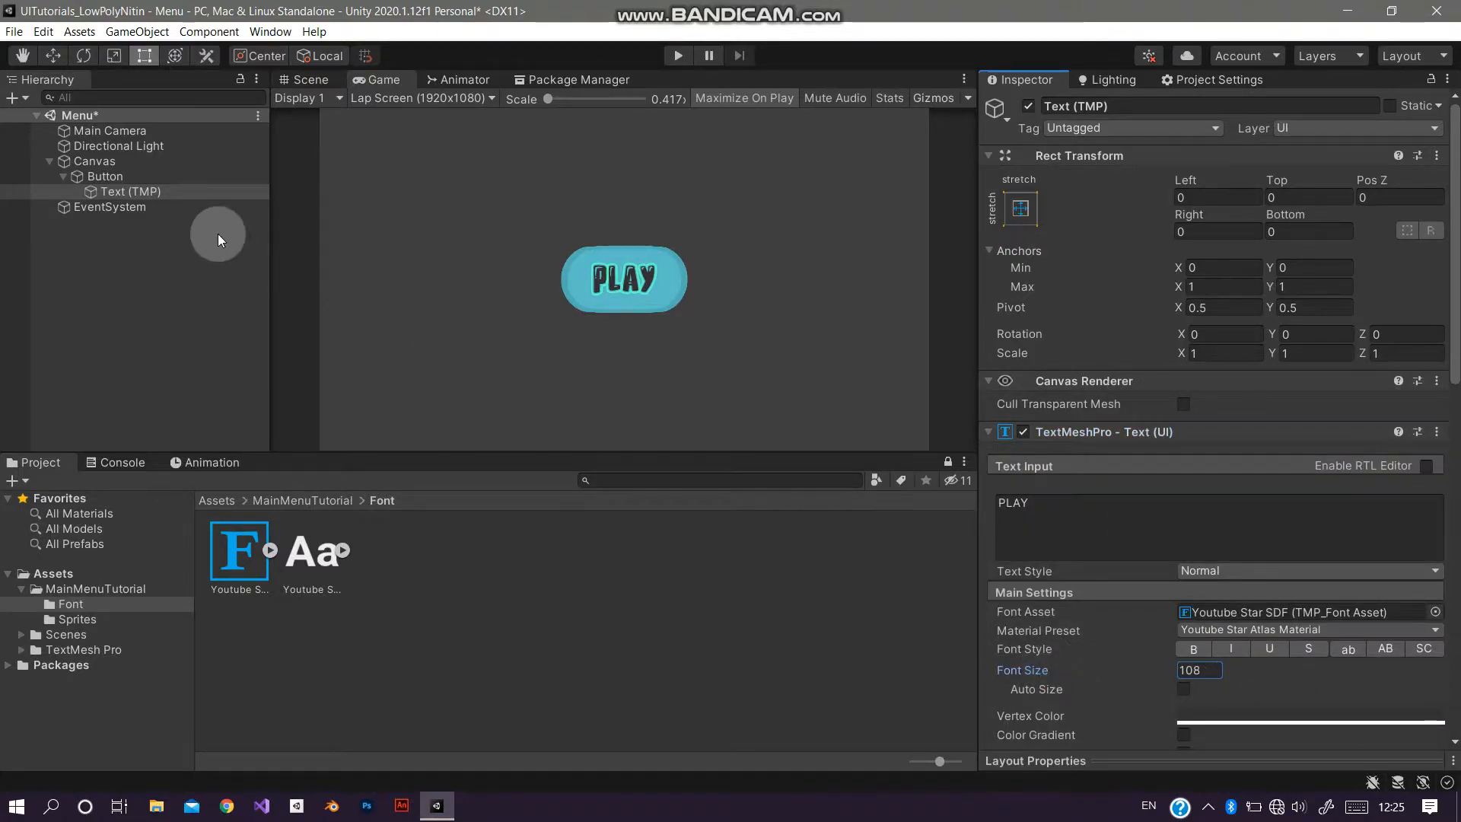
Step: Rename the button object to PlayButton
left_click(148, 174)
left_click(1155, 113)
type("PLa")
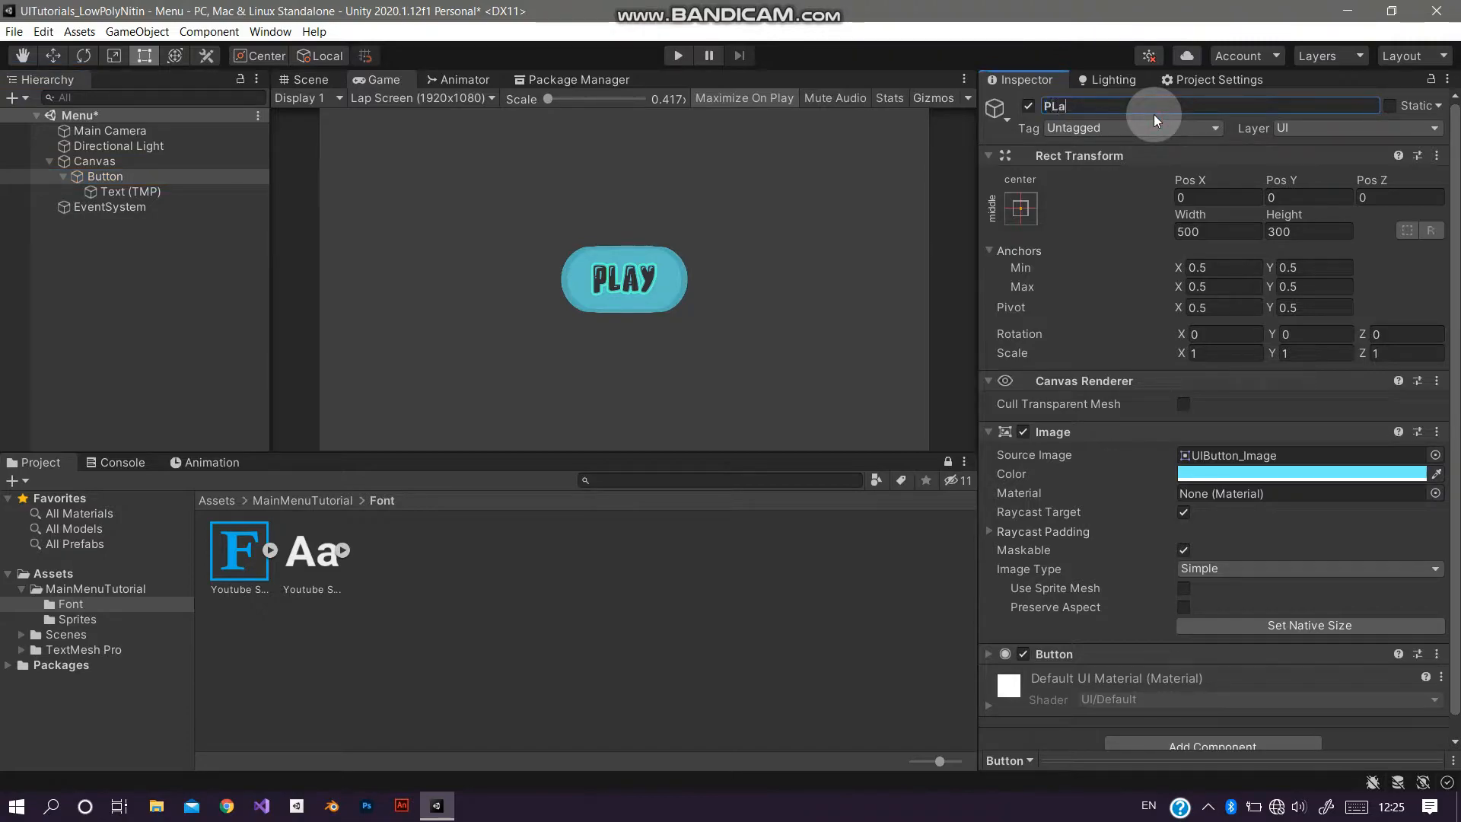
key("BackSpace")
key("BackSpace")
type("LAYbUTTON")
key("BackSpace")
key("BackSpace")
key("BackSpace")
key("BackSpace")
key("BackSpace")
key("BackSpace")
key("BackSpace")
type("layButton")
key("Return")
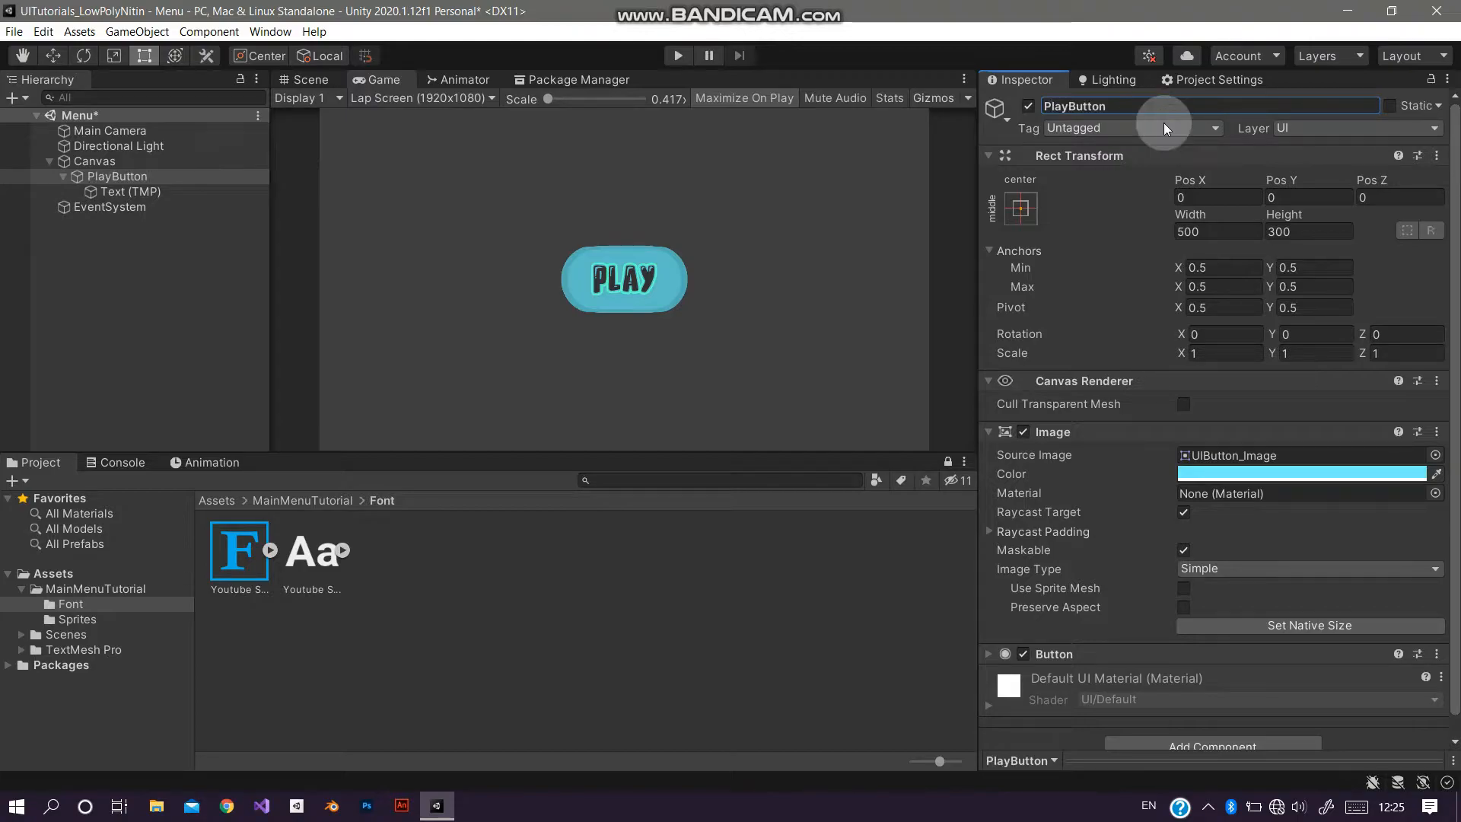
Step: Set the button's transition to Animation and its navigation to None
left_click(1107, 431)
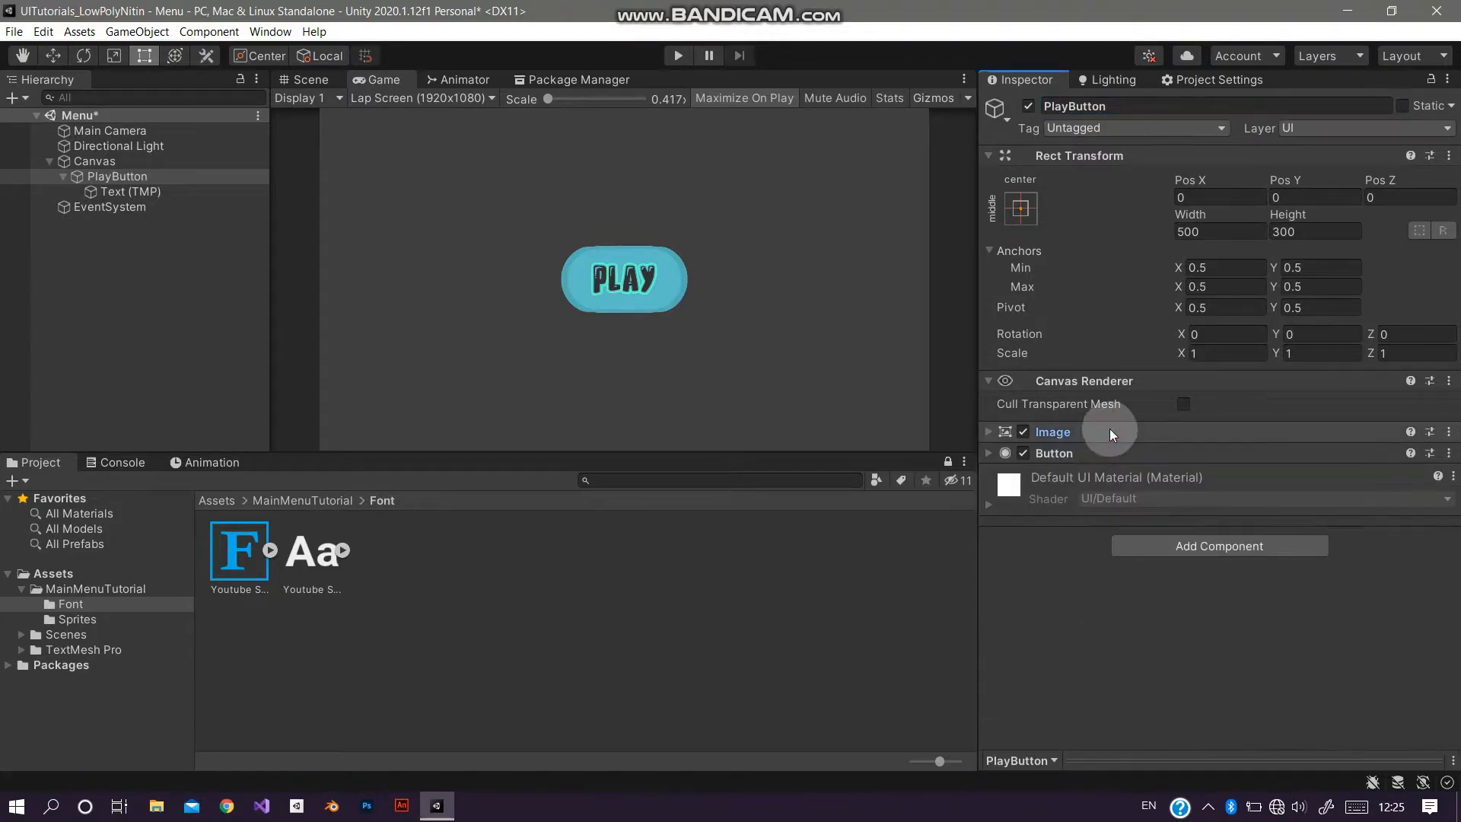
left_click(1093, 454)
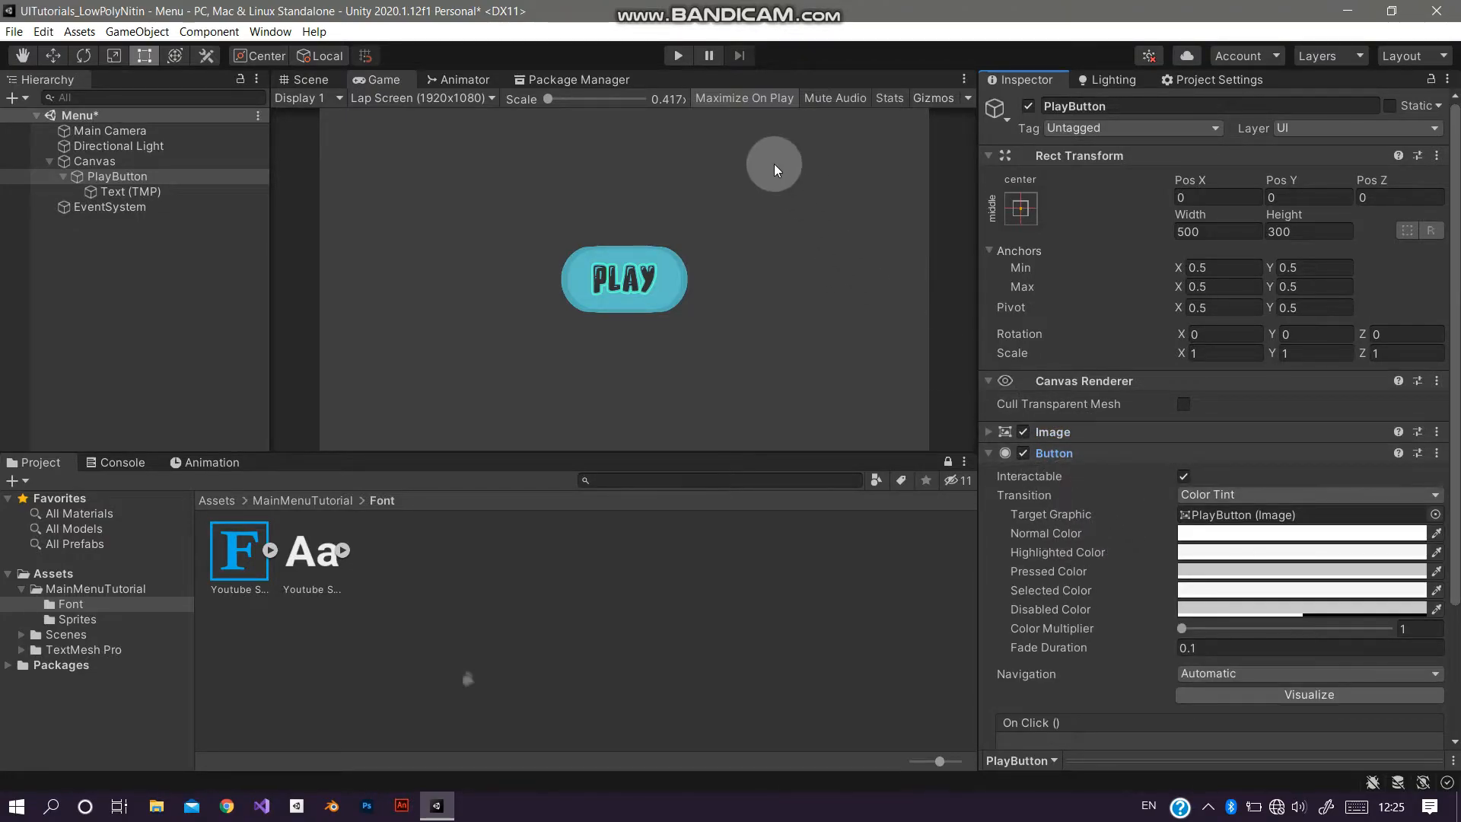
left_click(1231, 494)
left_click(1230, 570)
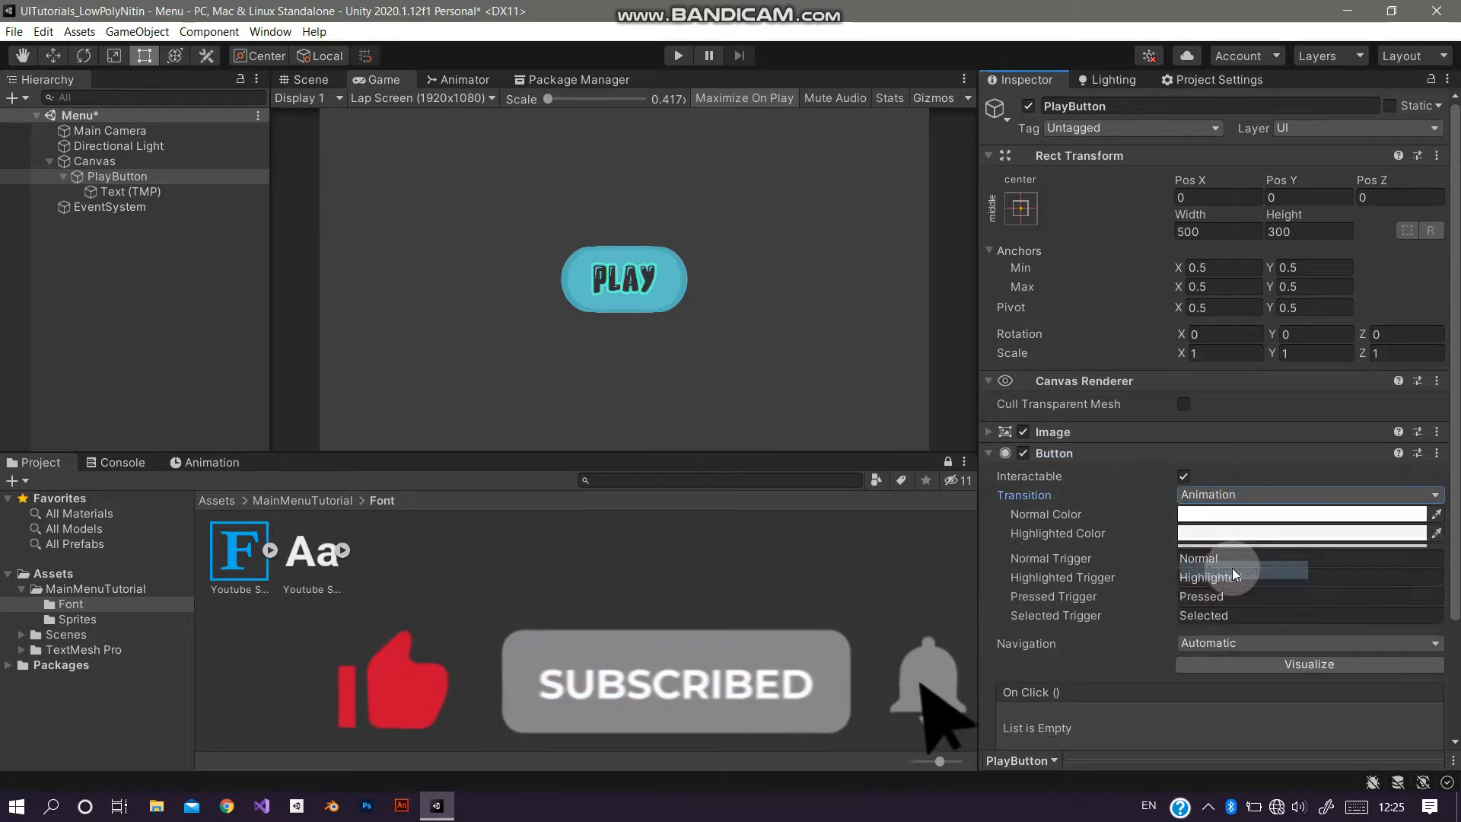
left_click(1224, 638)
left_click(1222, 655)
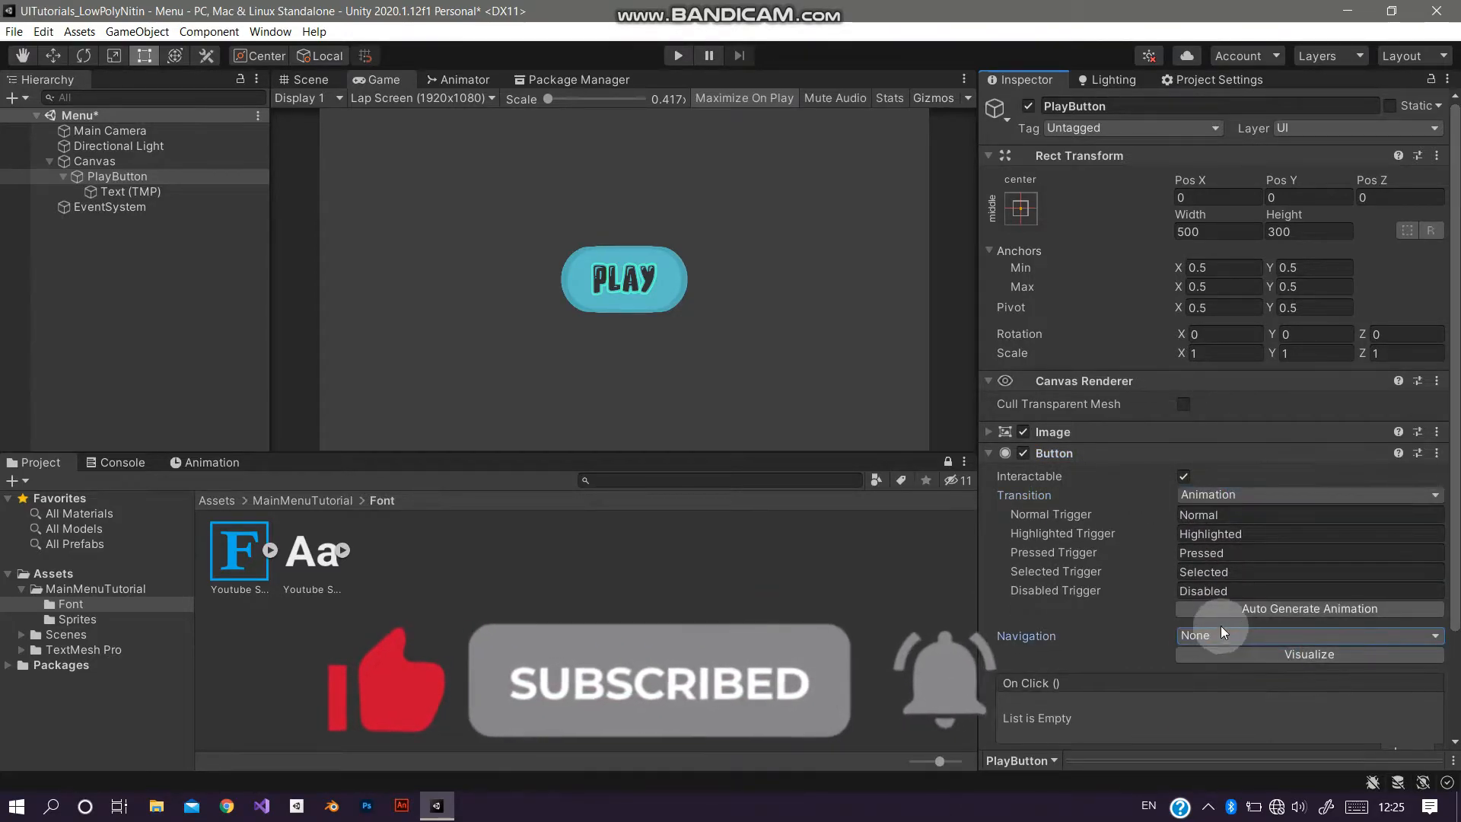
Step: Auto-generate the button animations, saving the controller as Button in a new Animations folder under Assets
left_click(1244, 609)
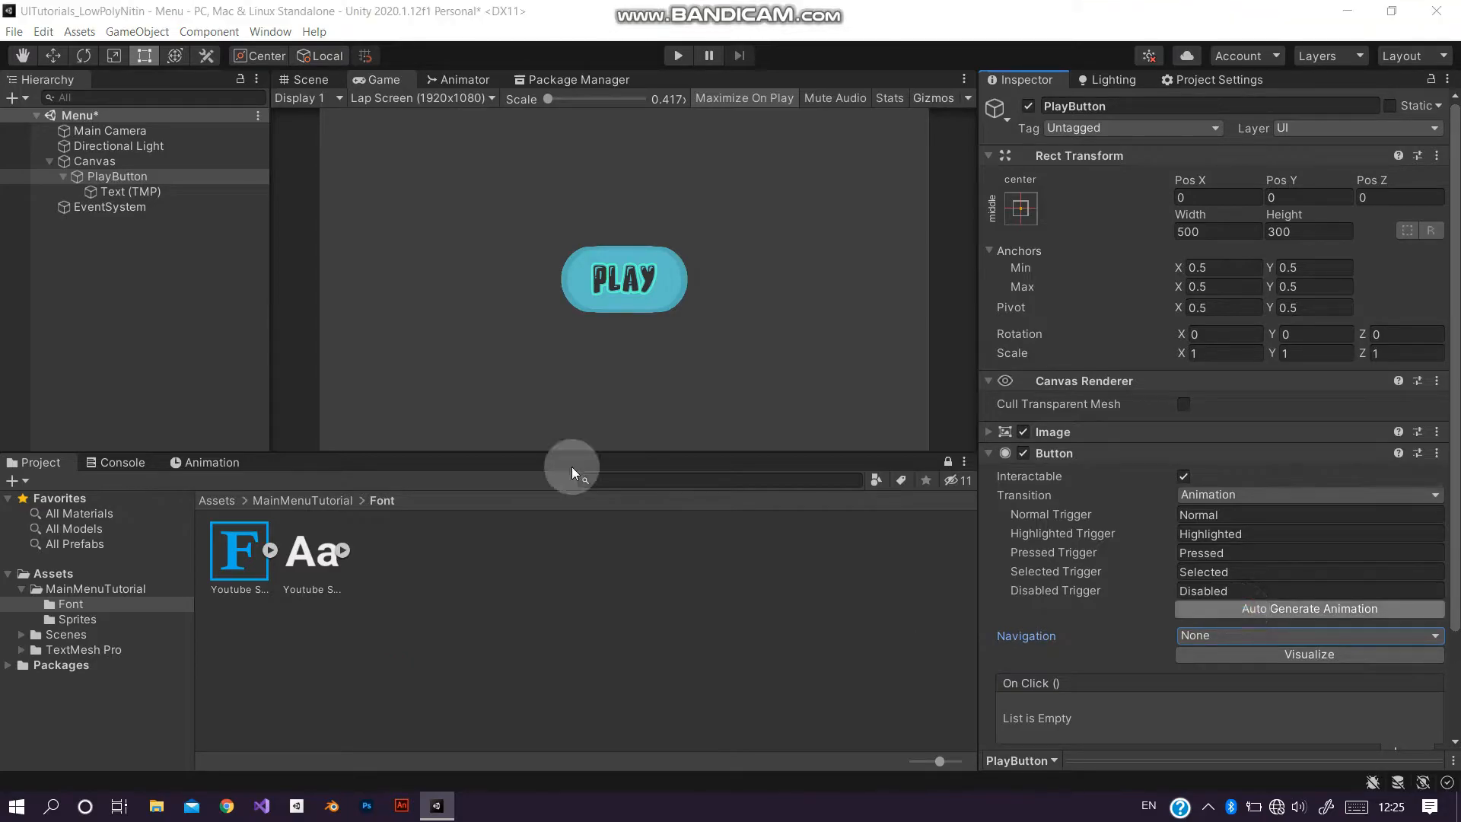
right_click_drag(230, 290, 292, 537)
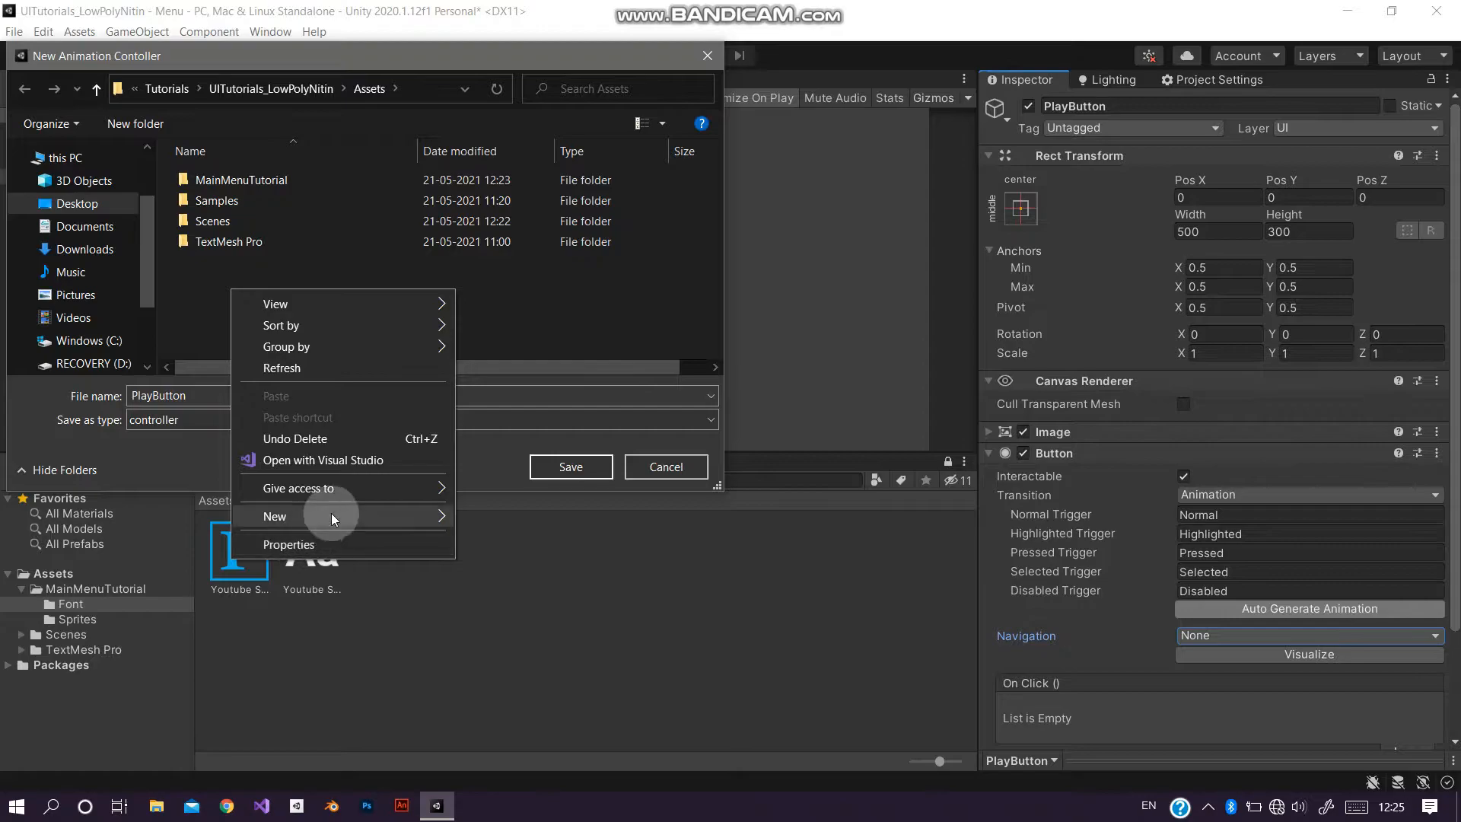
left_click(487, 512)
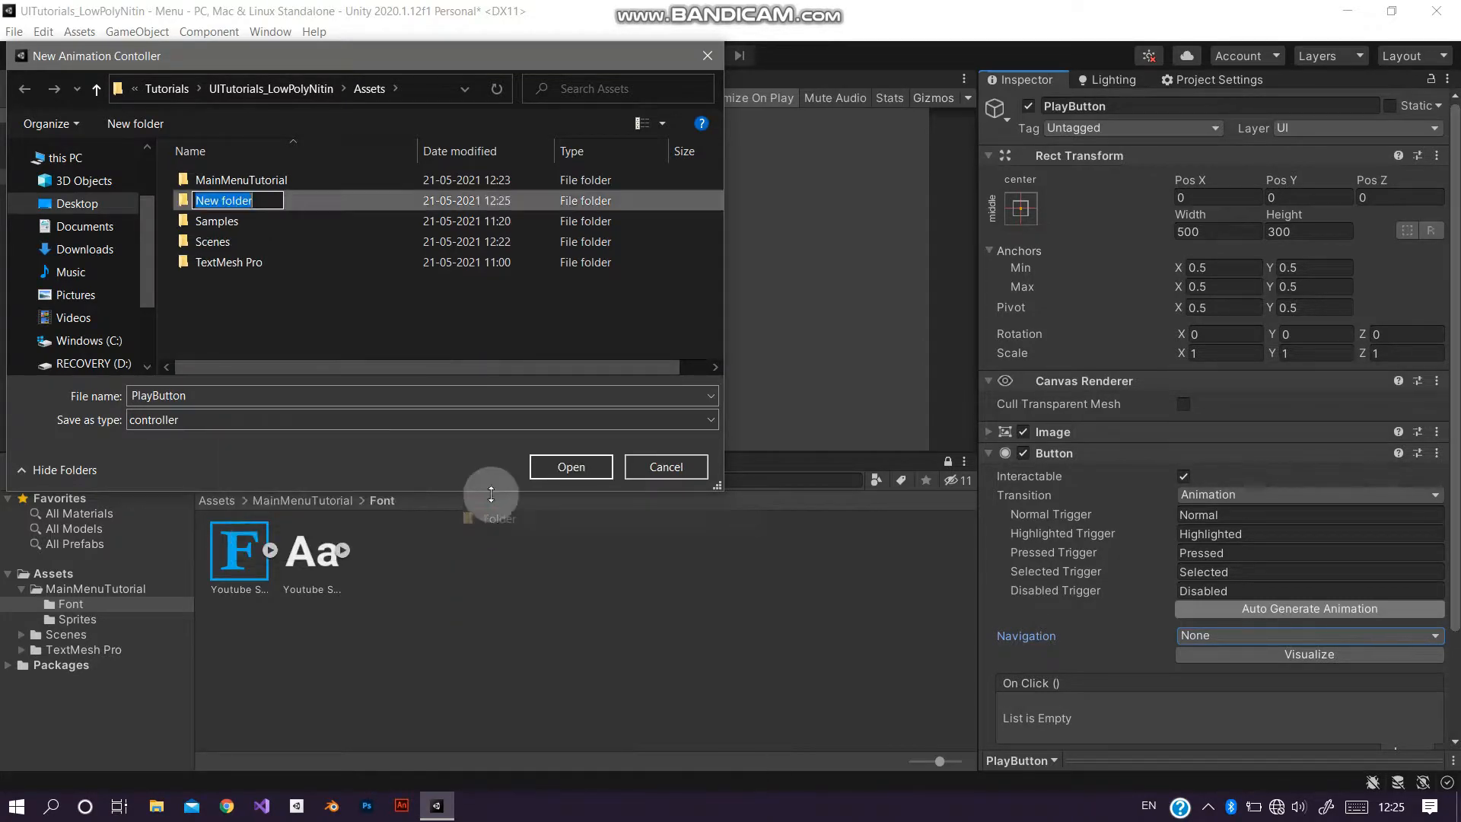
type("Anima")
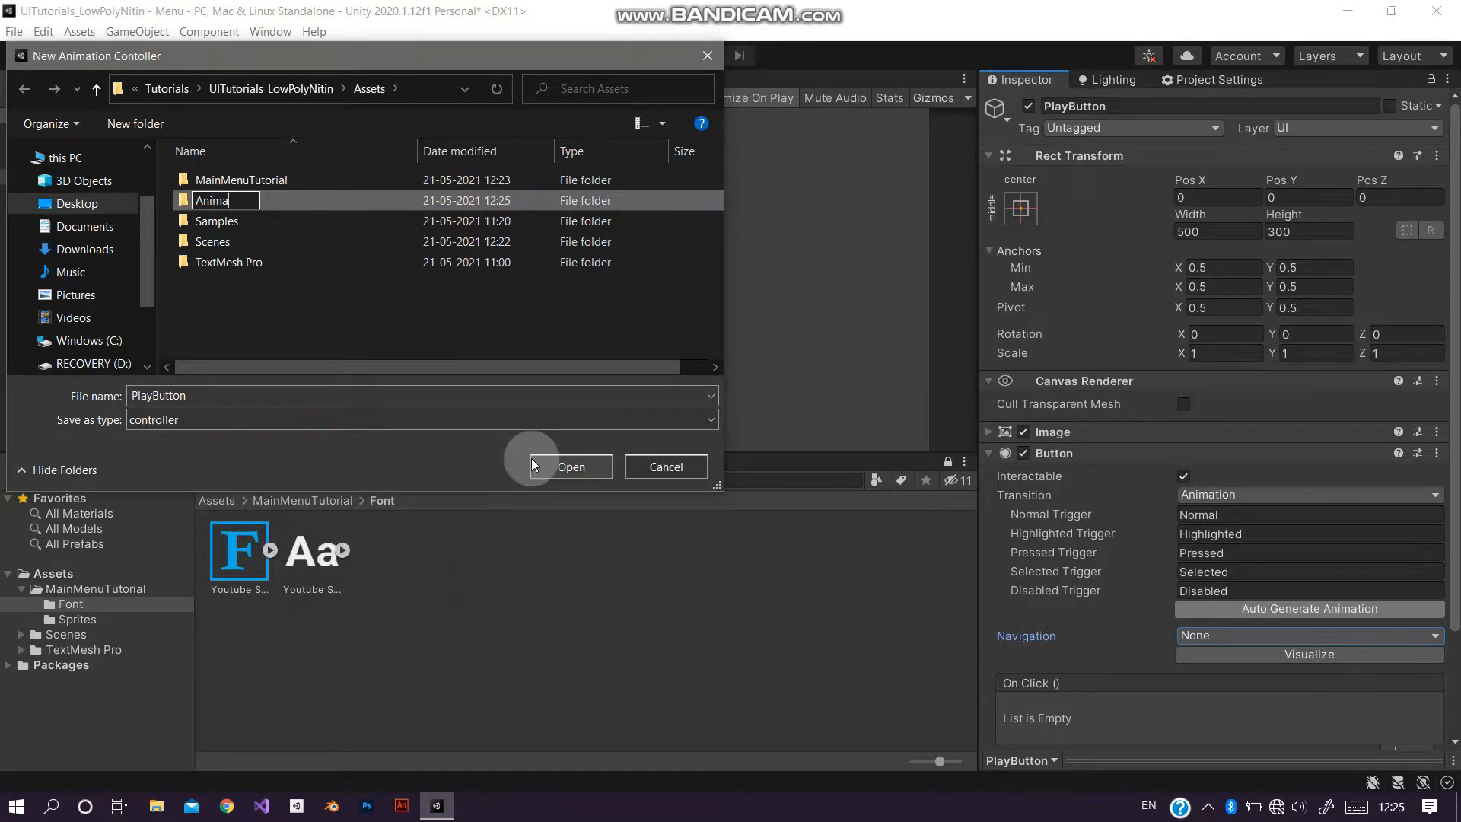
type("tions")
key("Return")
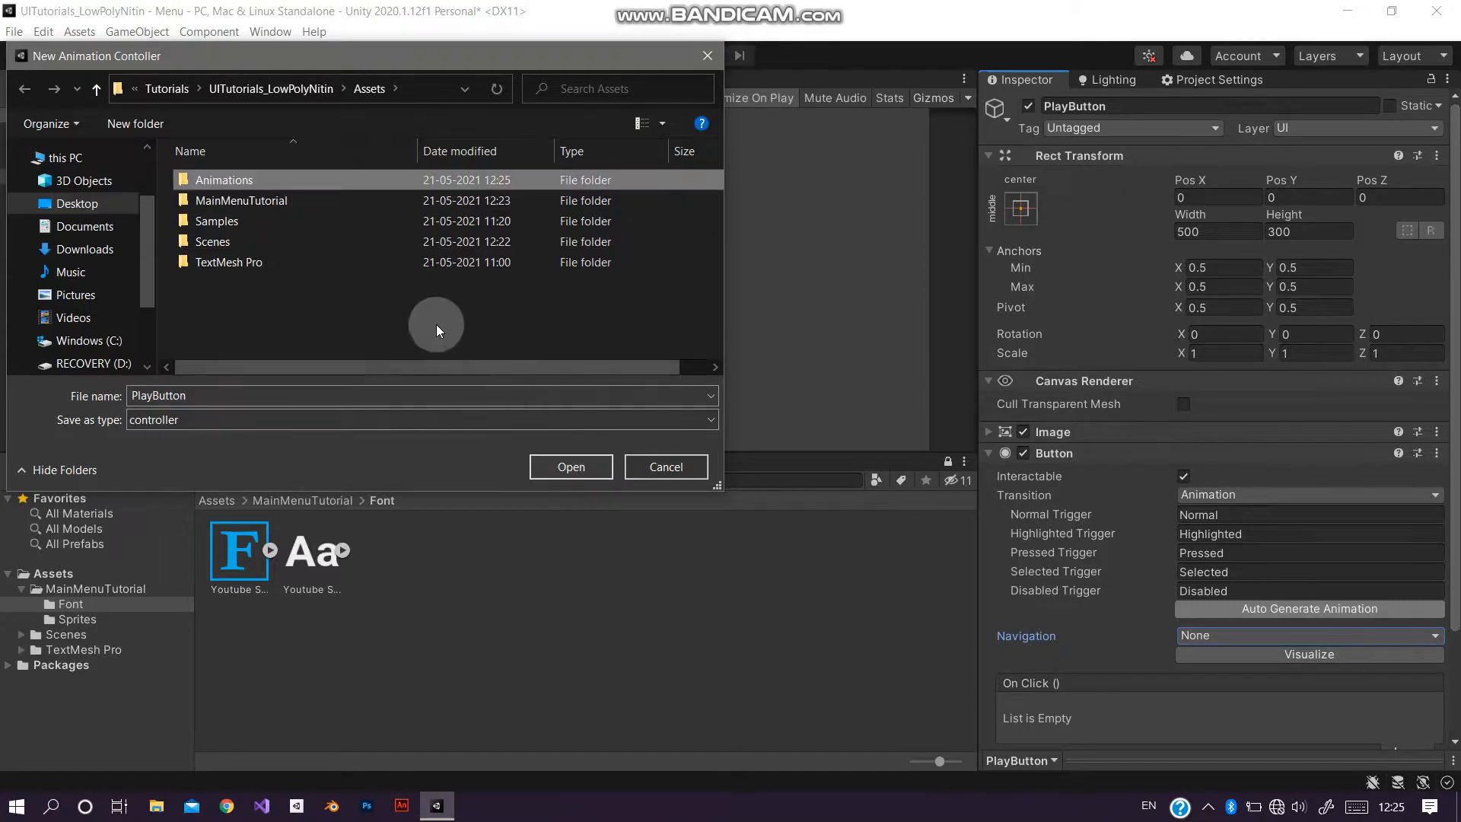
double_click(321, 179)
double_click(191, 396)
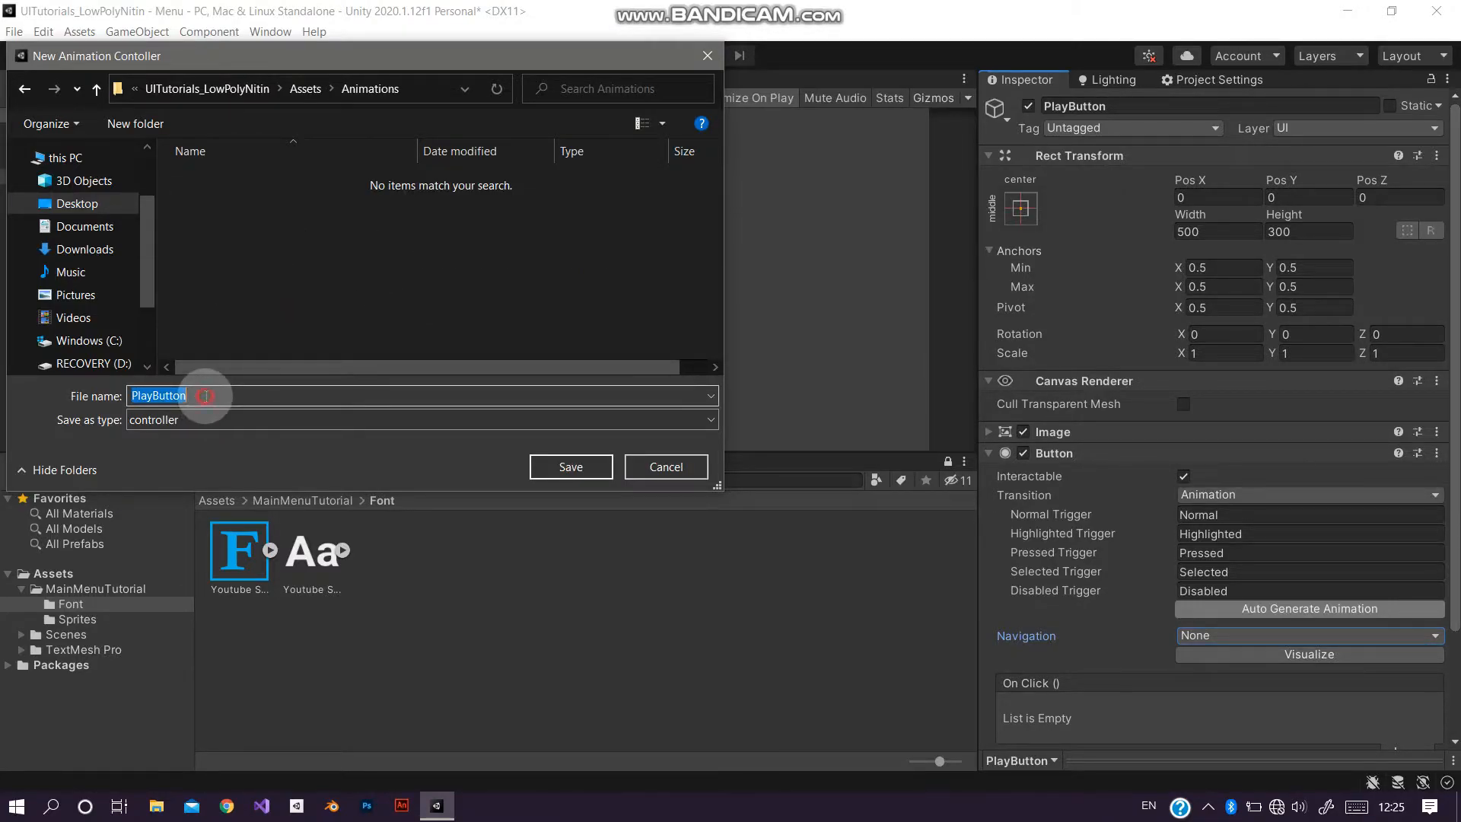
type("Button")
key("Return")
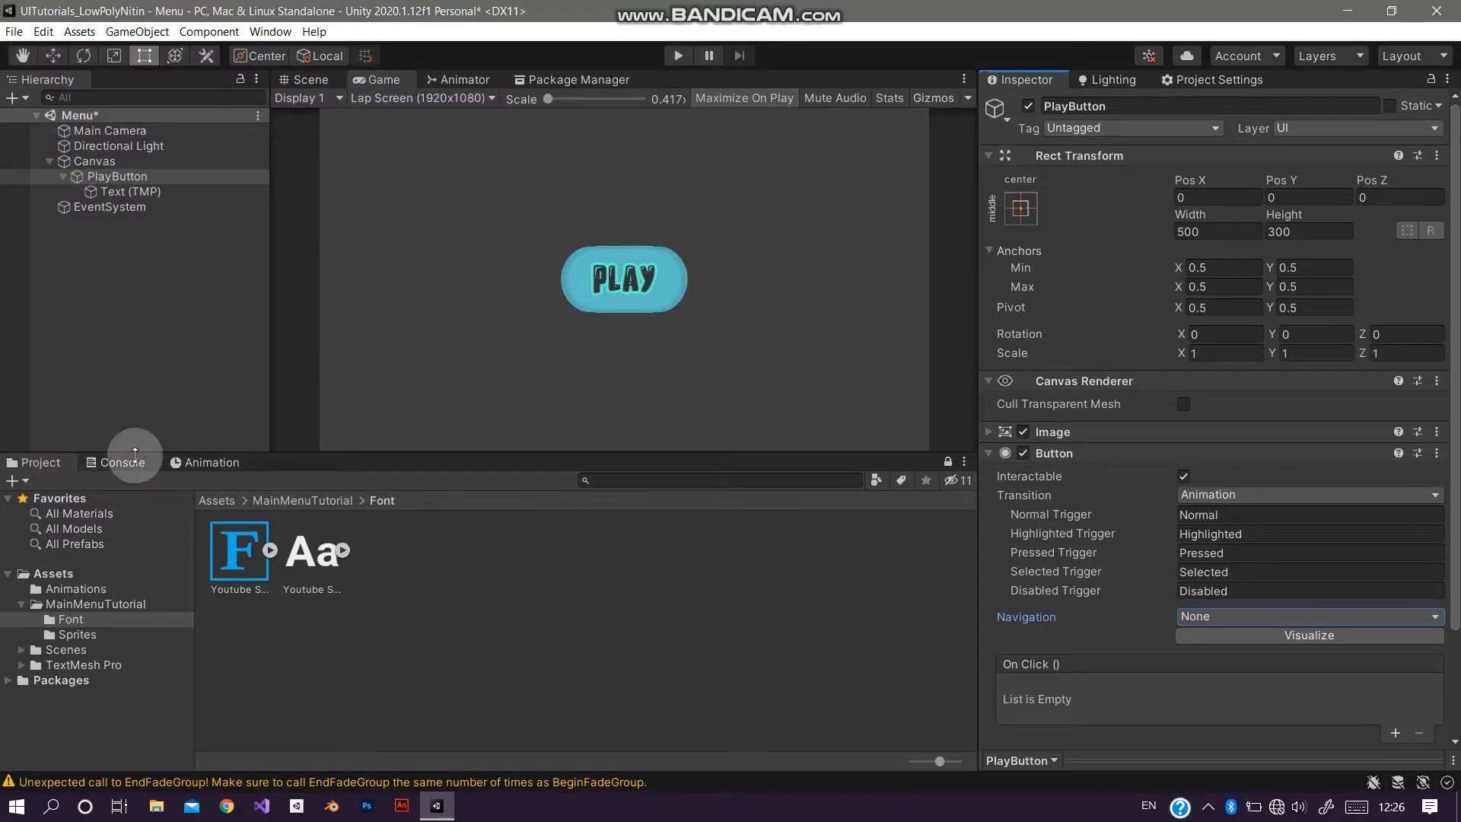
Step: Open the Animation window with PlayButton selected and review the generated Animator states
left_click(121, 462)
left_click(28, 481)
left_click(34, 461)
left_click(209, 461)
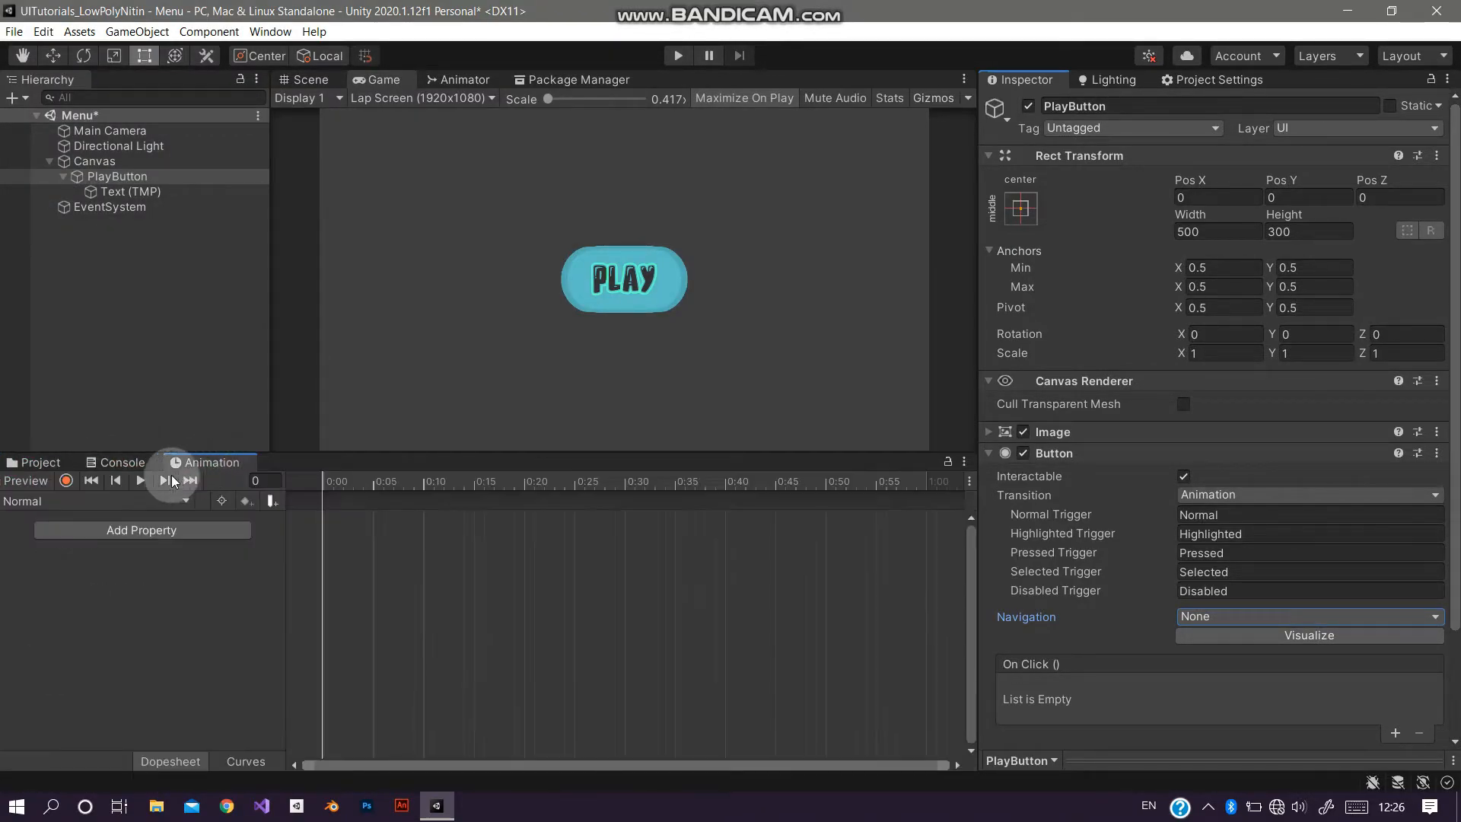
left_click(102, 297)
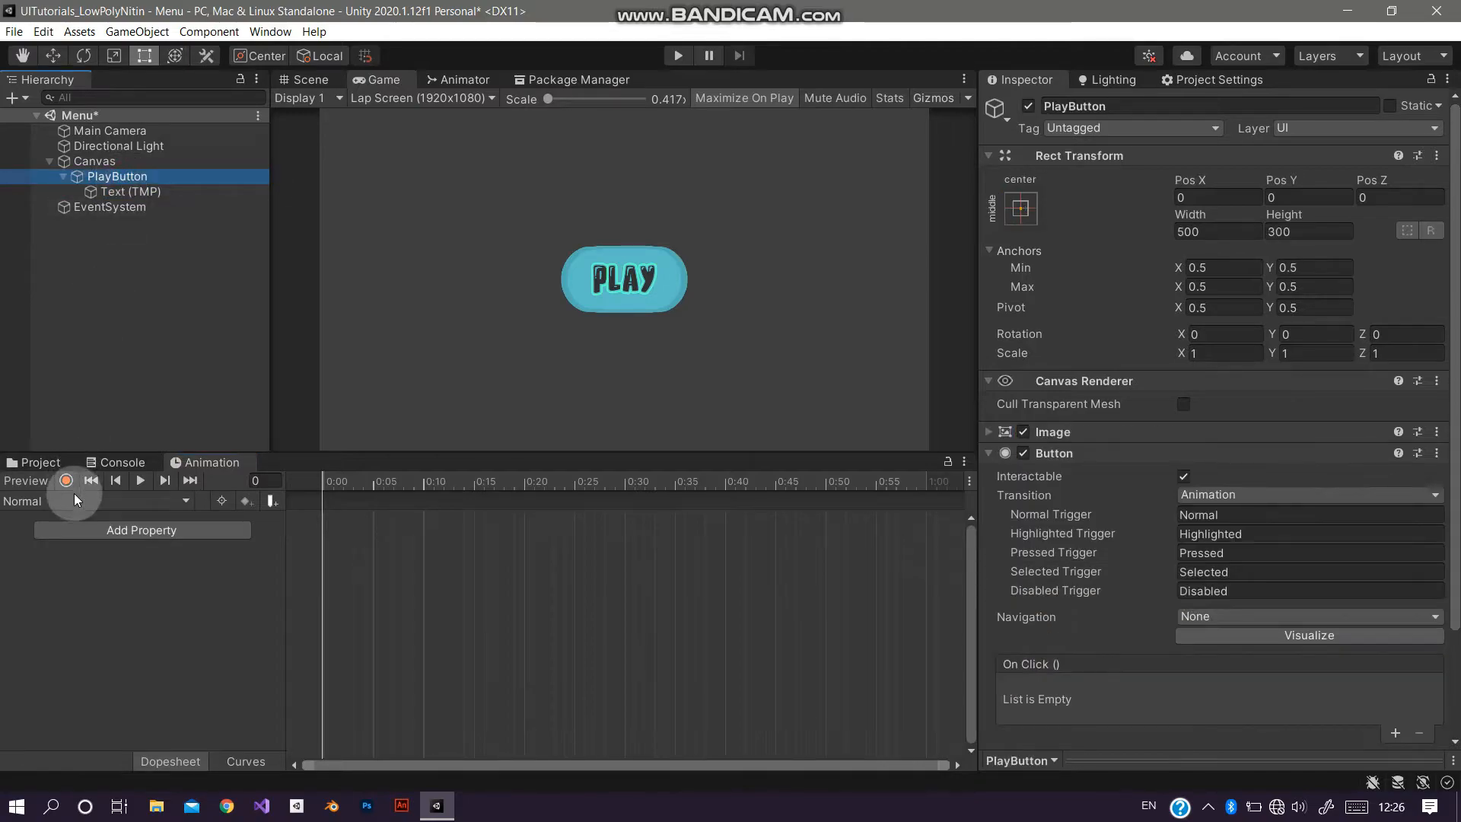
left_click(74, 499)
left_click(116, 496)
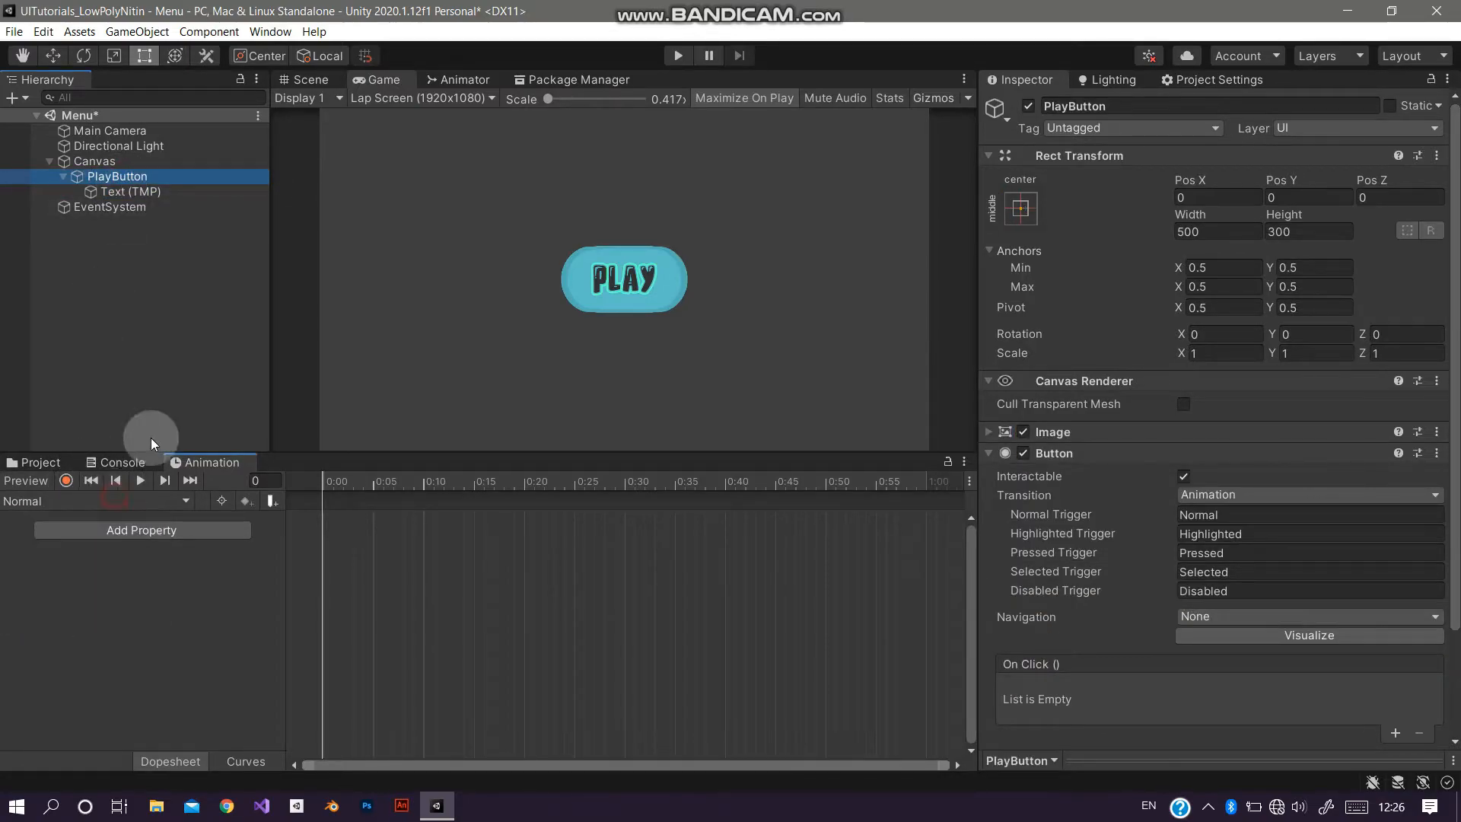
left_click(459, 79)
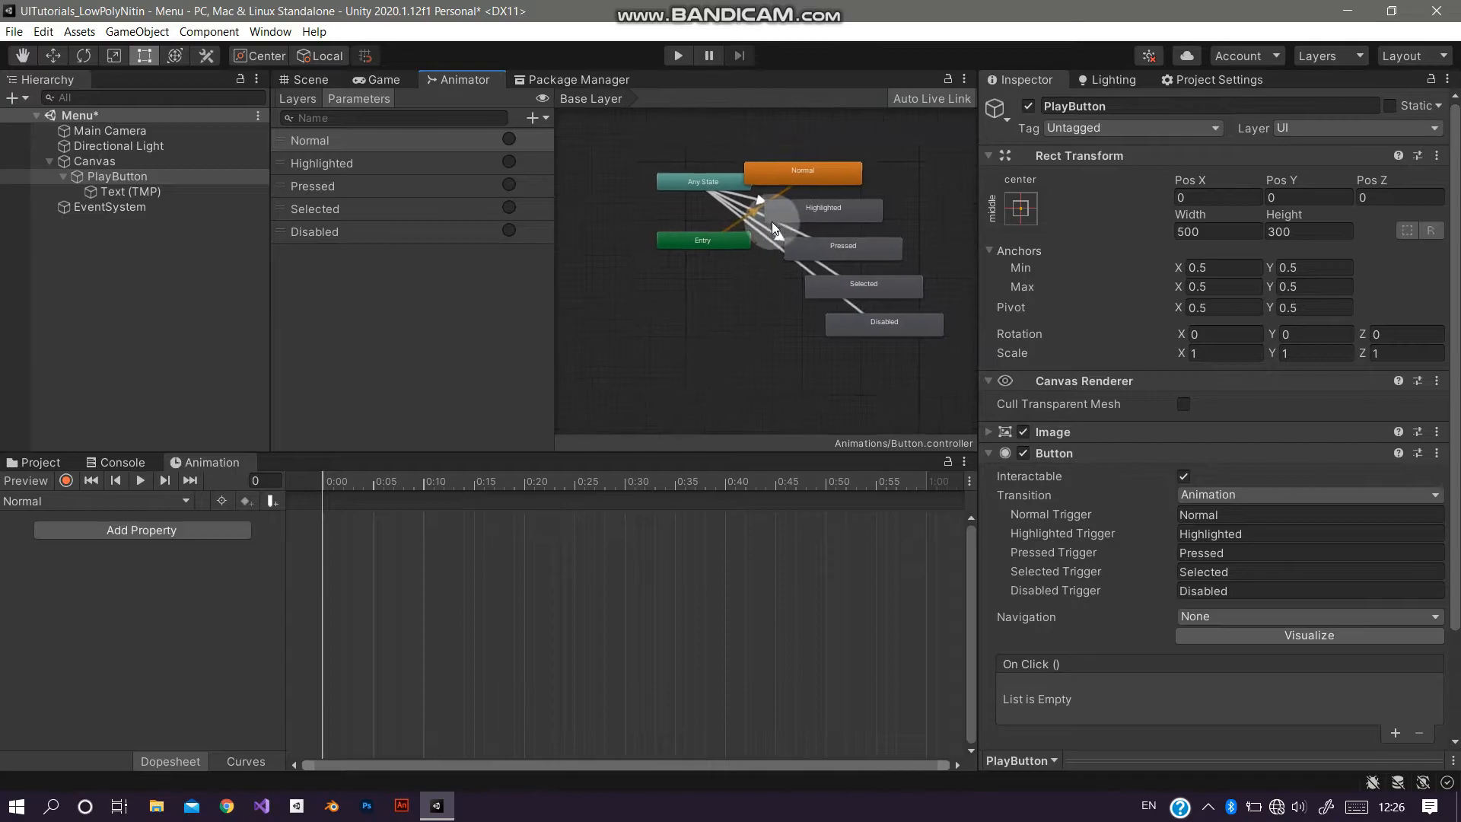
left_click(375, 79)
left_click(182, 176)
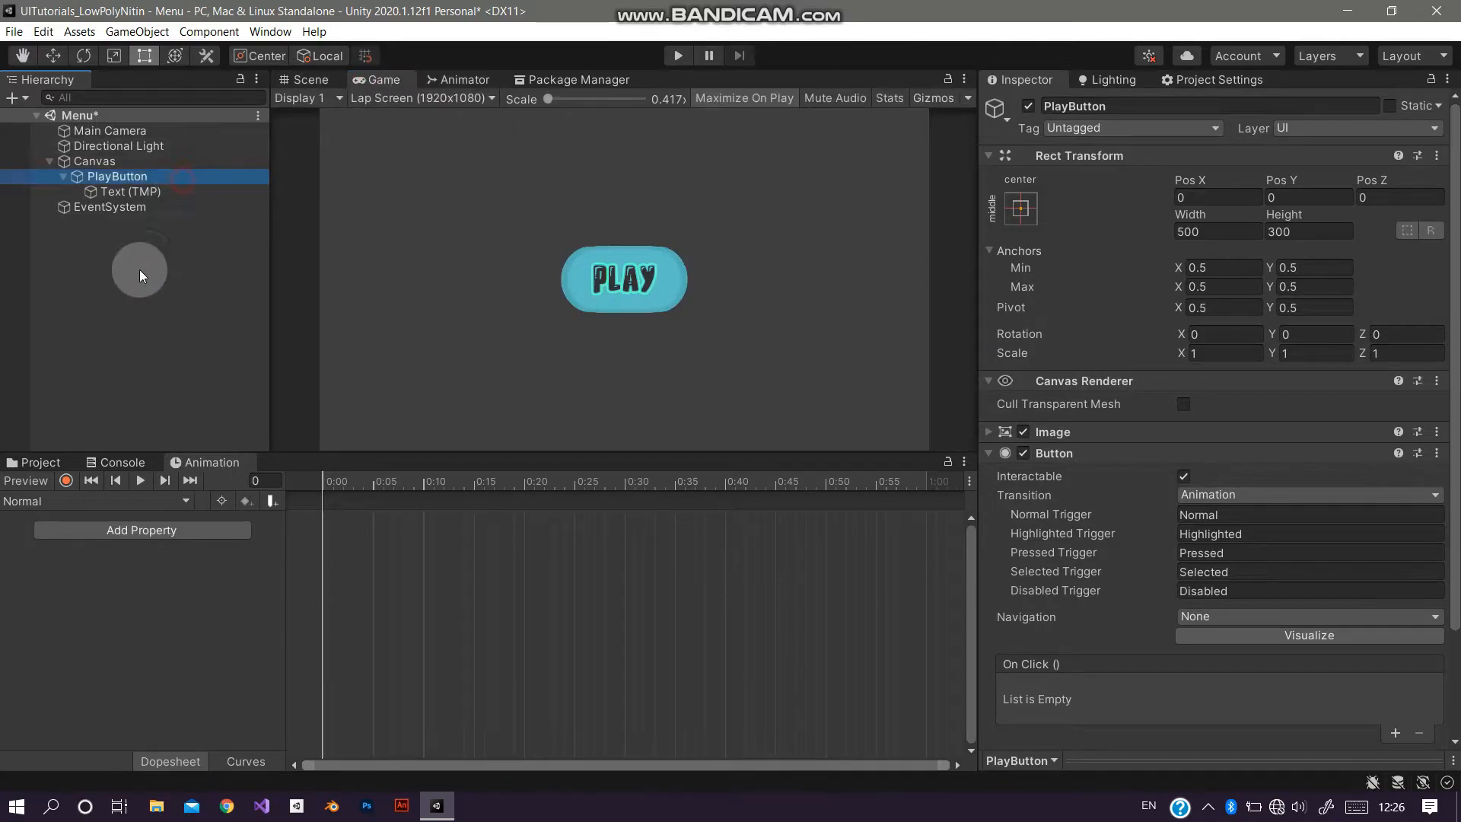
Step: Select the Highlighted animation clip for PlayButton and turn on keyframe recording
left_click(76, 501)
left_click(69, 535)
left_click(66, 497)
left_click(66, 480)
left_click(66, 480)
left_click(137, 191)
left_click(106, 176)
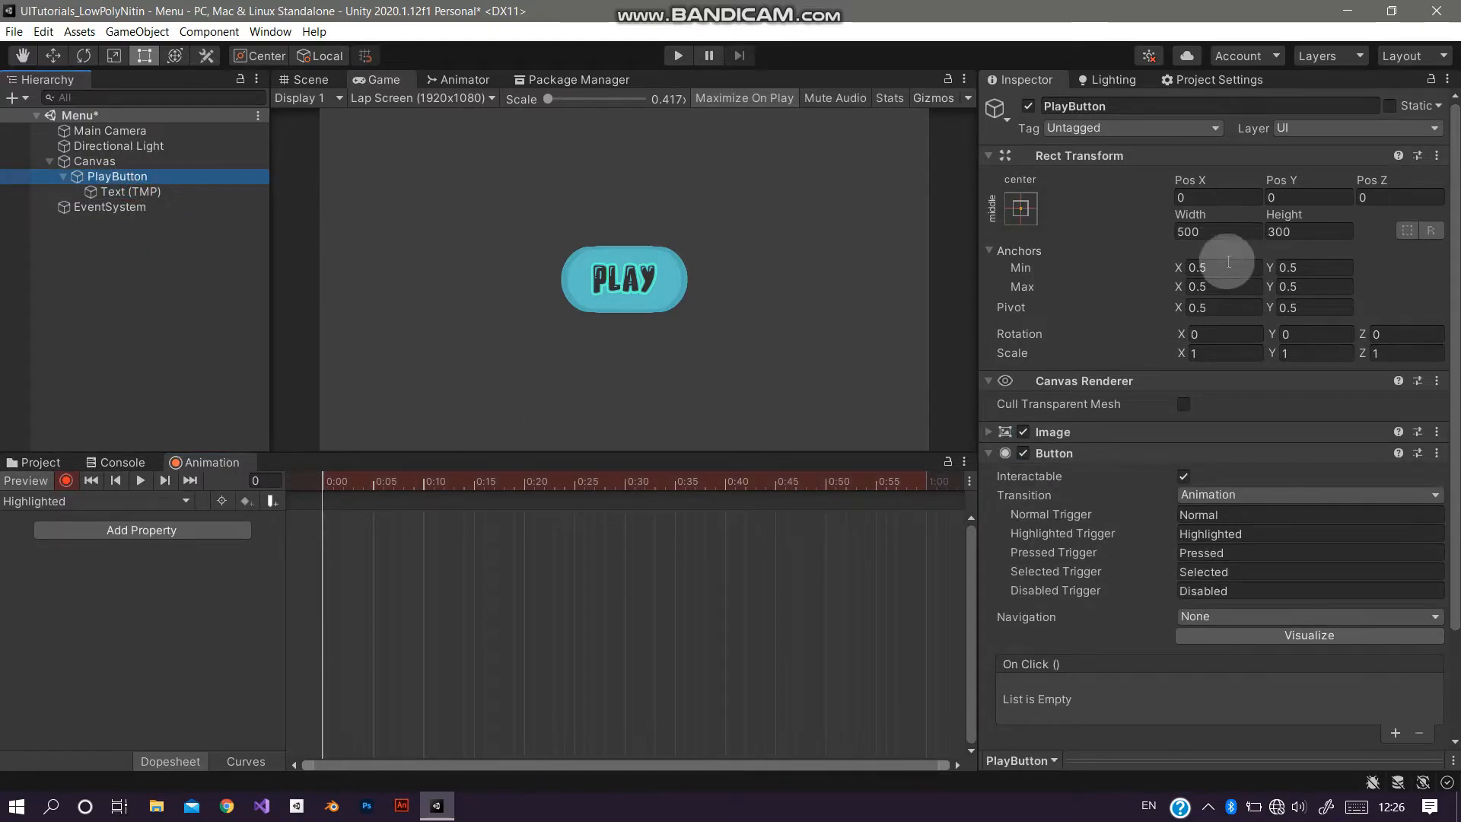
Step: Key the button's scale X and Y to 1.08 at frame 0 of the Highlighted clip
left_click(1218, 352)
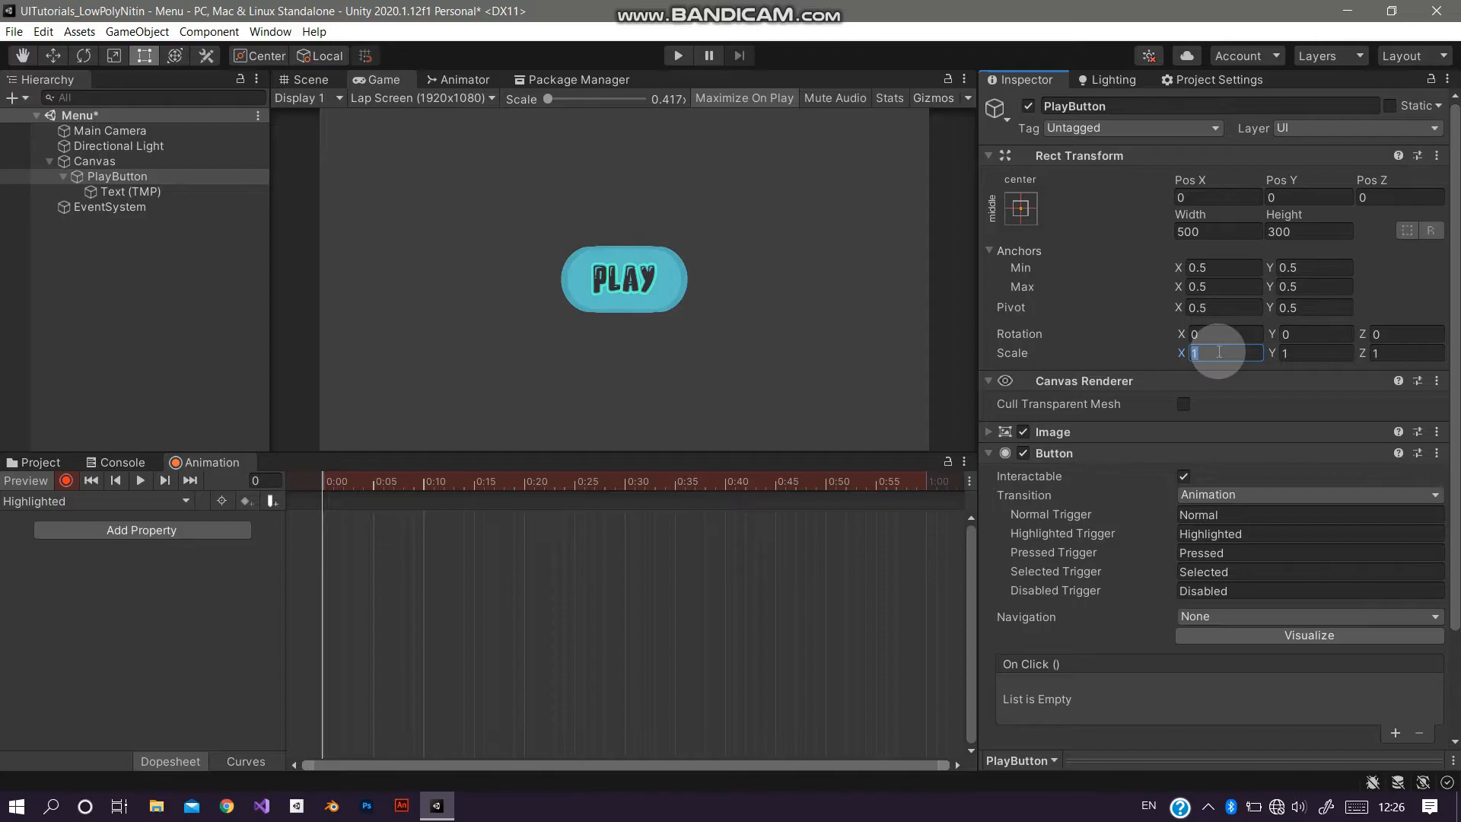
type("1.08")
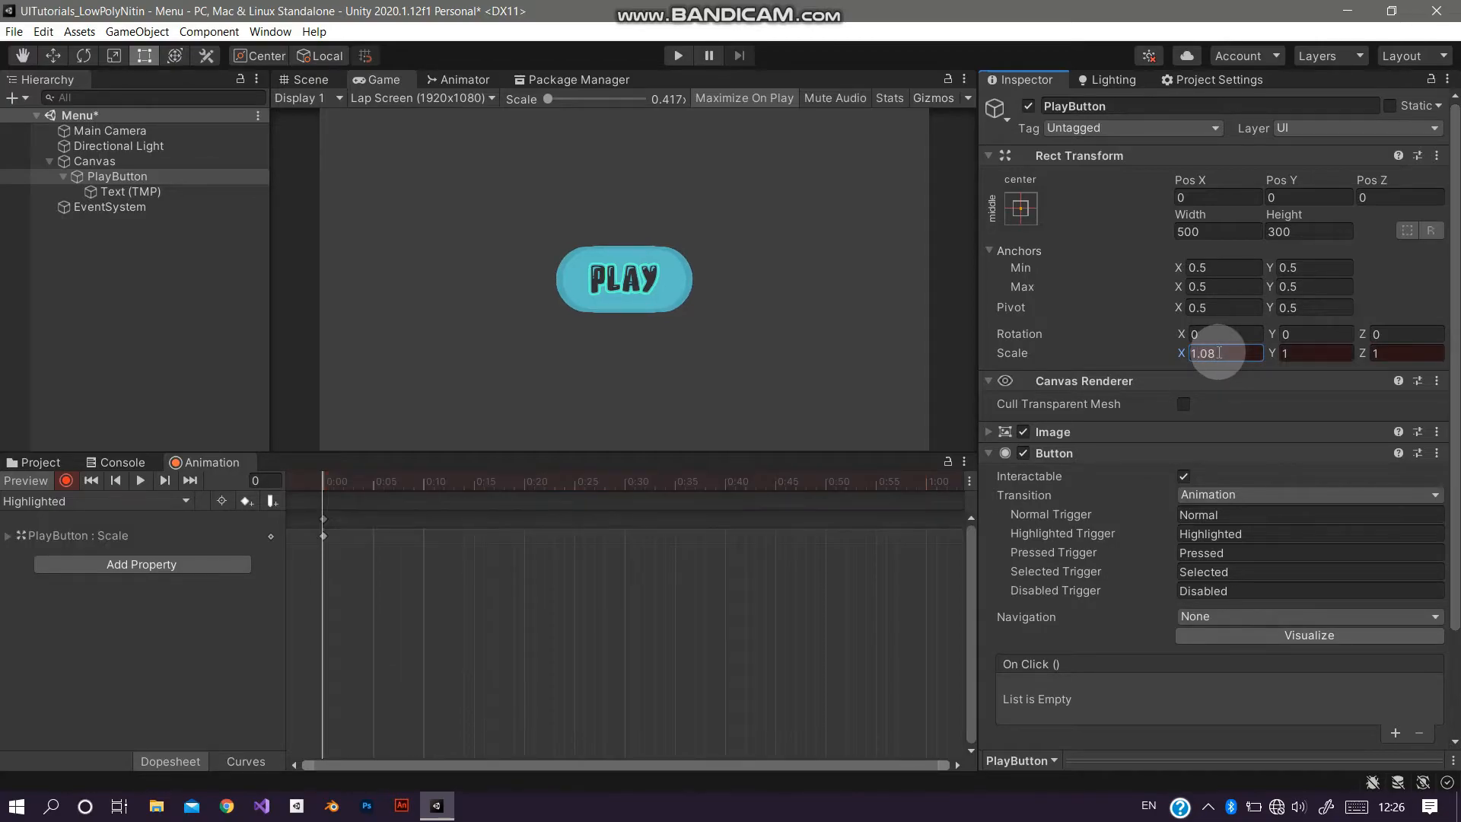
left_click(1304, 354)
type(".08")
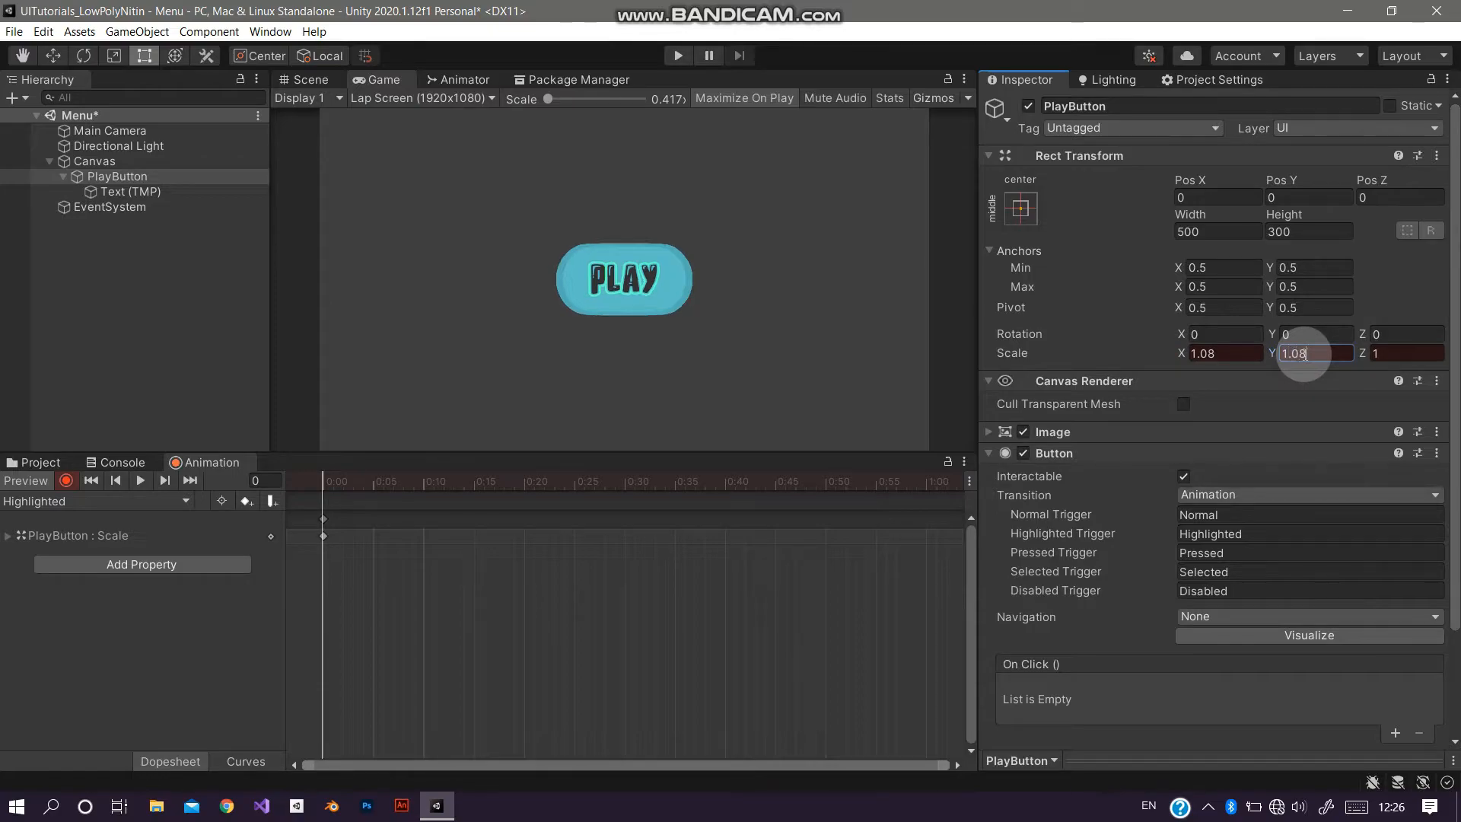
Step: At frame 20 of the Highlighted clip, key the button's scale X and Y to 1.15
left_click(642, 504)
left_click(528, 487)
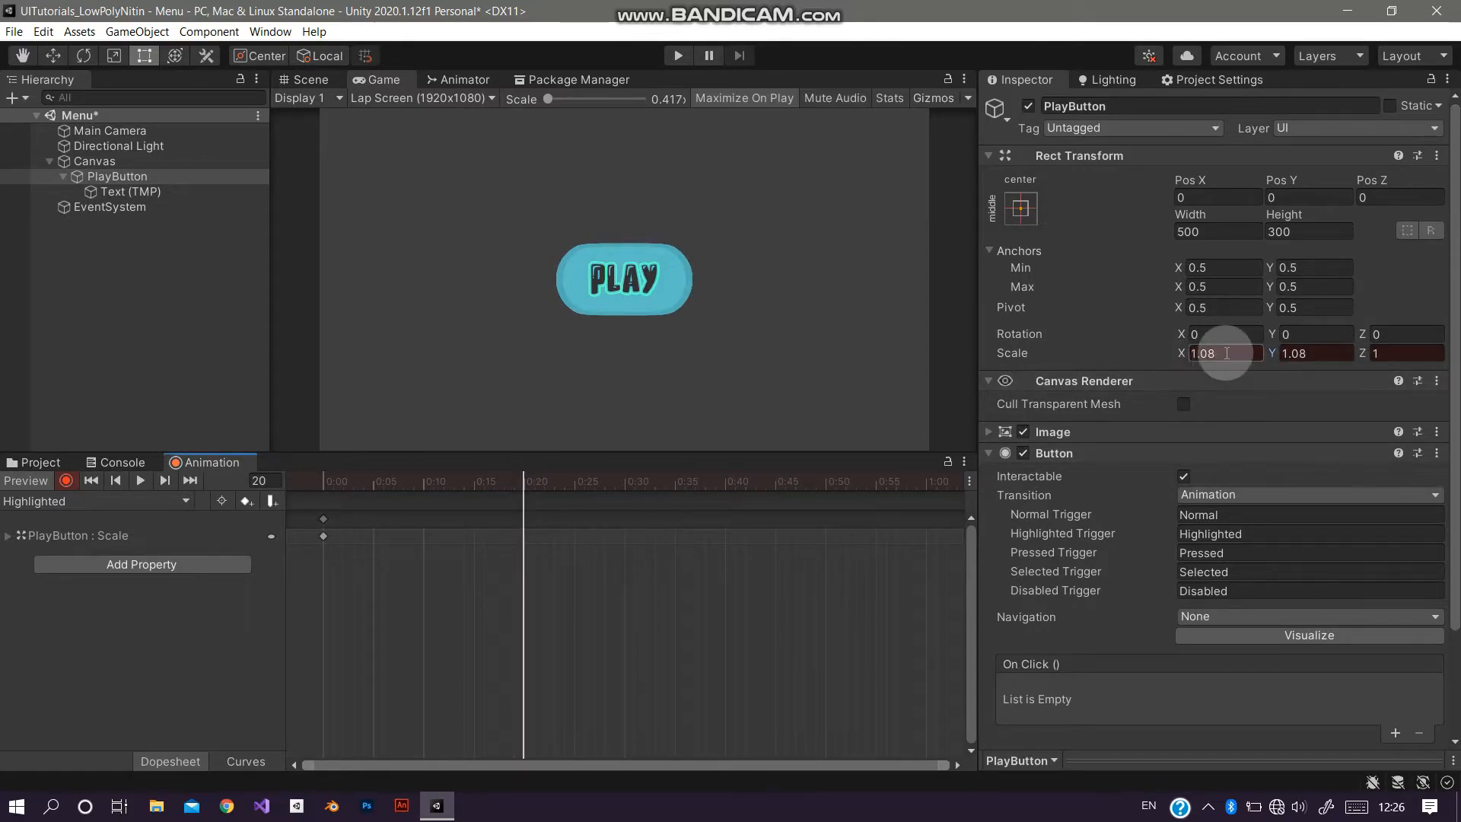
type("1.15")
key("Tab")
type("1.15")
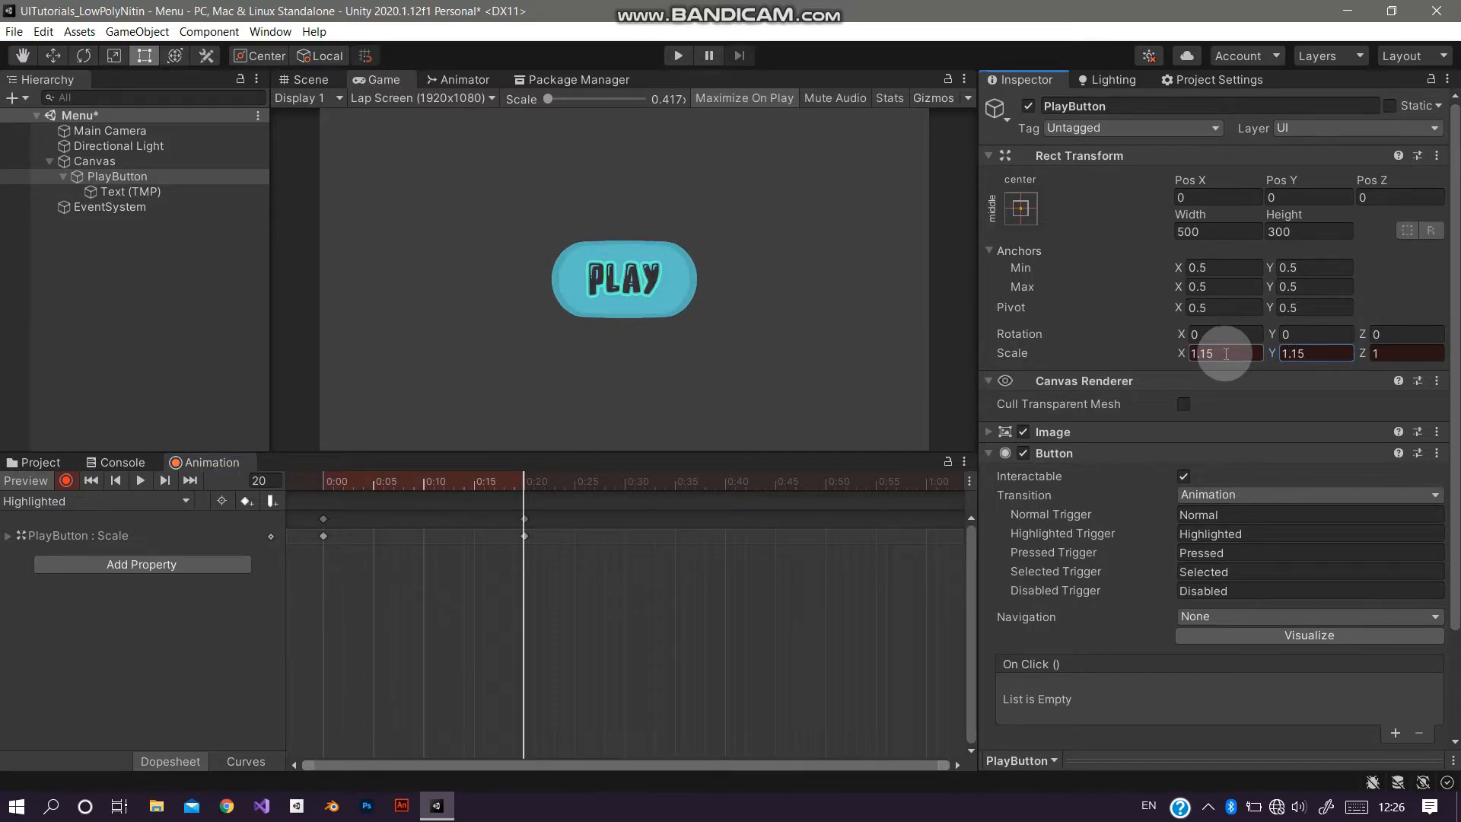
Step: At frame 30 of the Highlighted clip, key the button's scale X and Y to 1
left_click(628, 484)
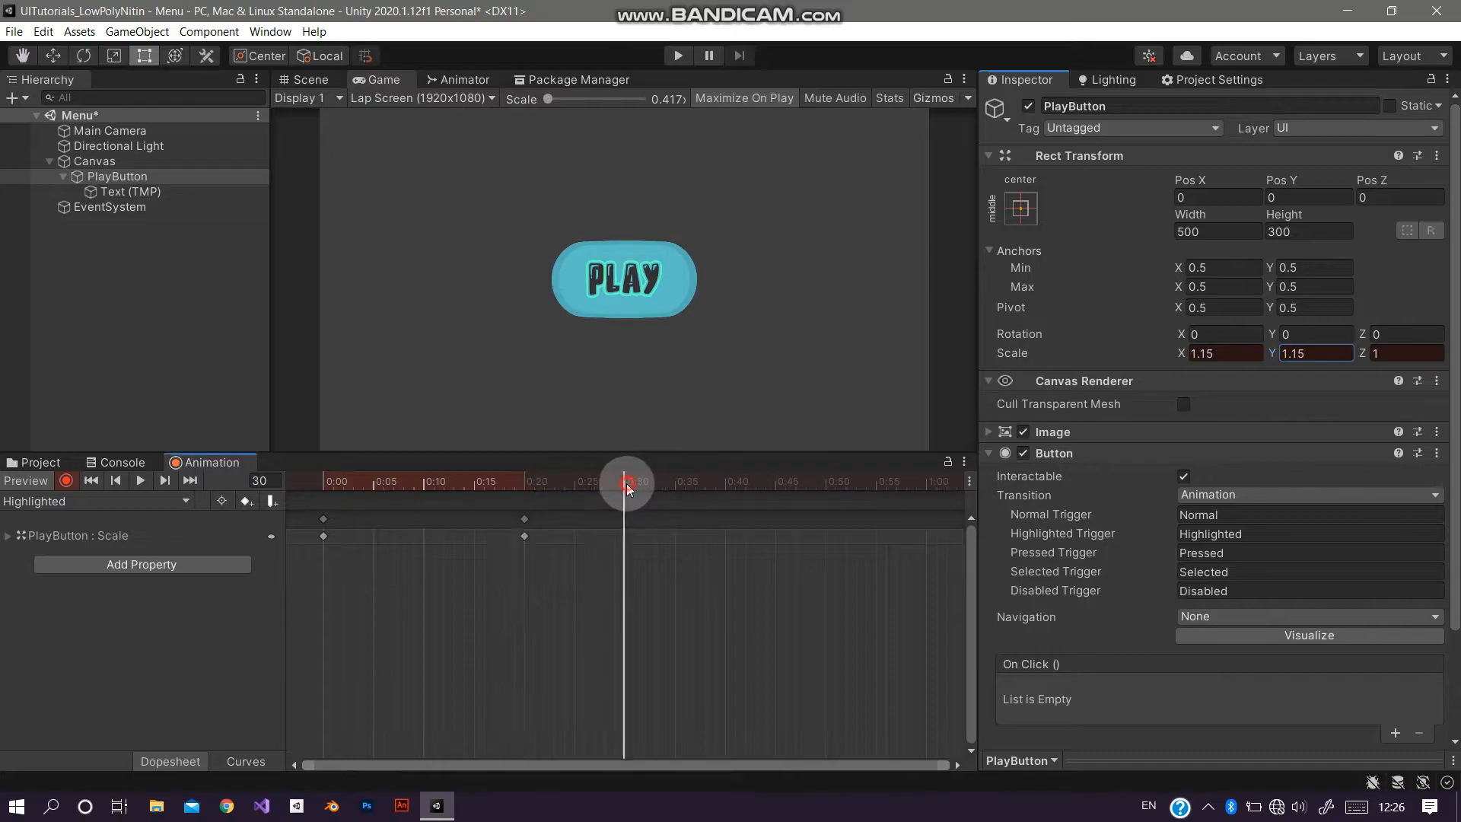
left_click(1233, 354)
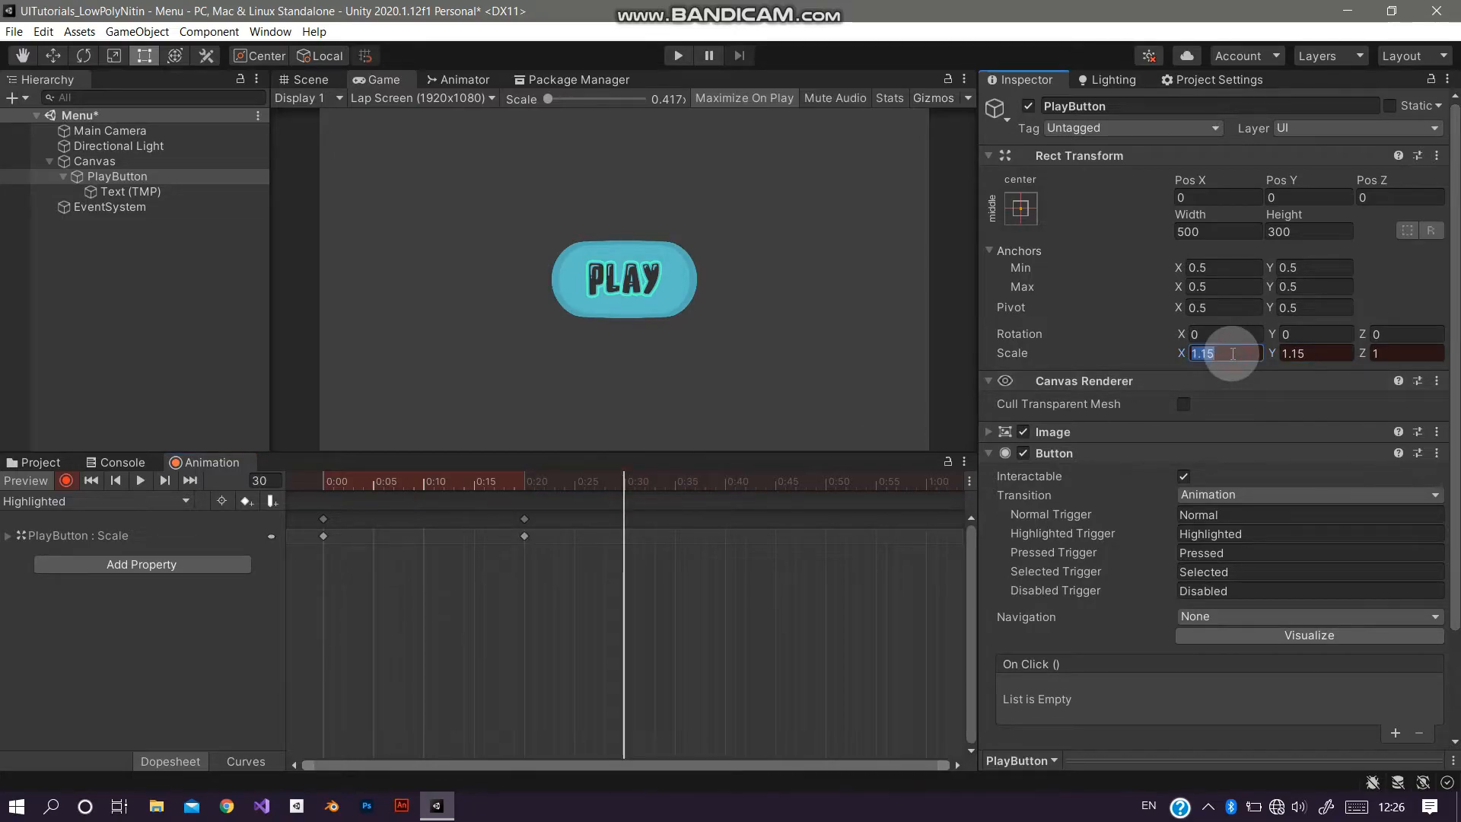
type("1")
key("Tab")
type("1")
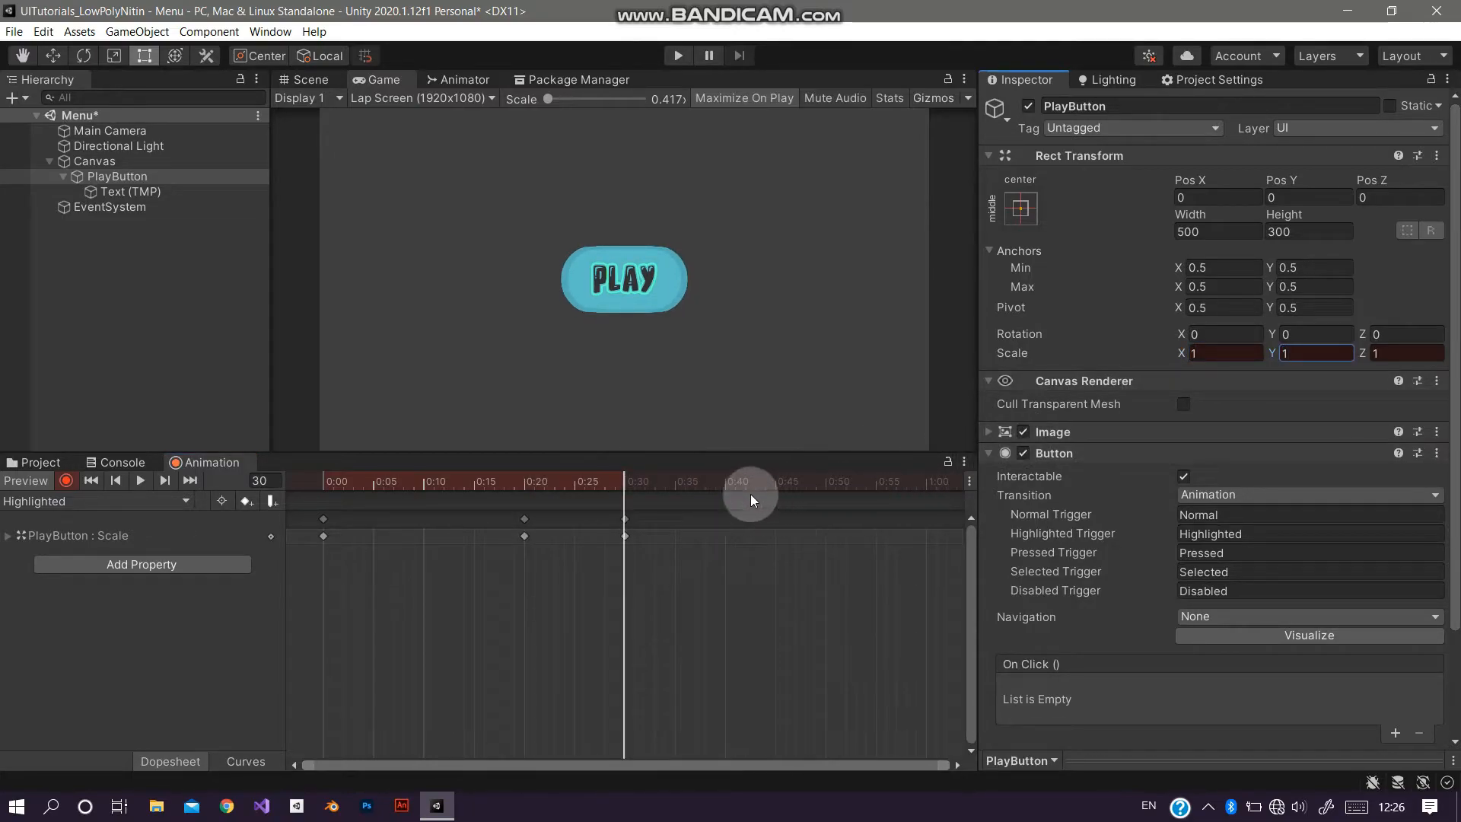
Step: At frame 40 of the Highlighted clip, key the button's scale X and Y to 1.08, then preview the clip
left_click(726, 486)
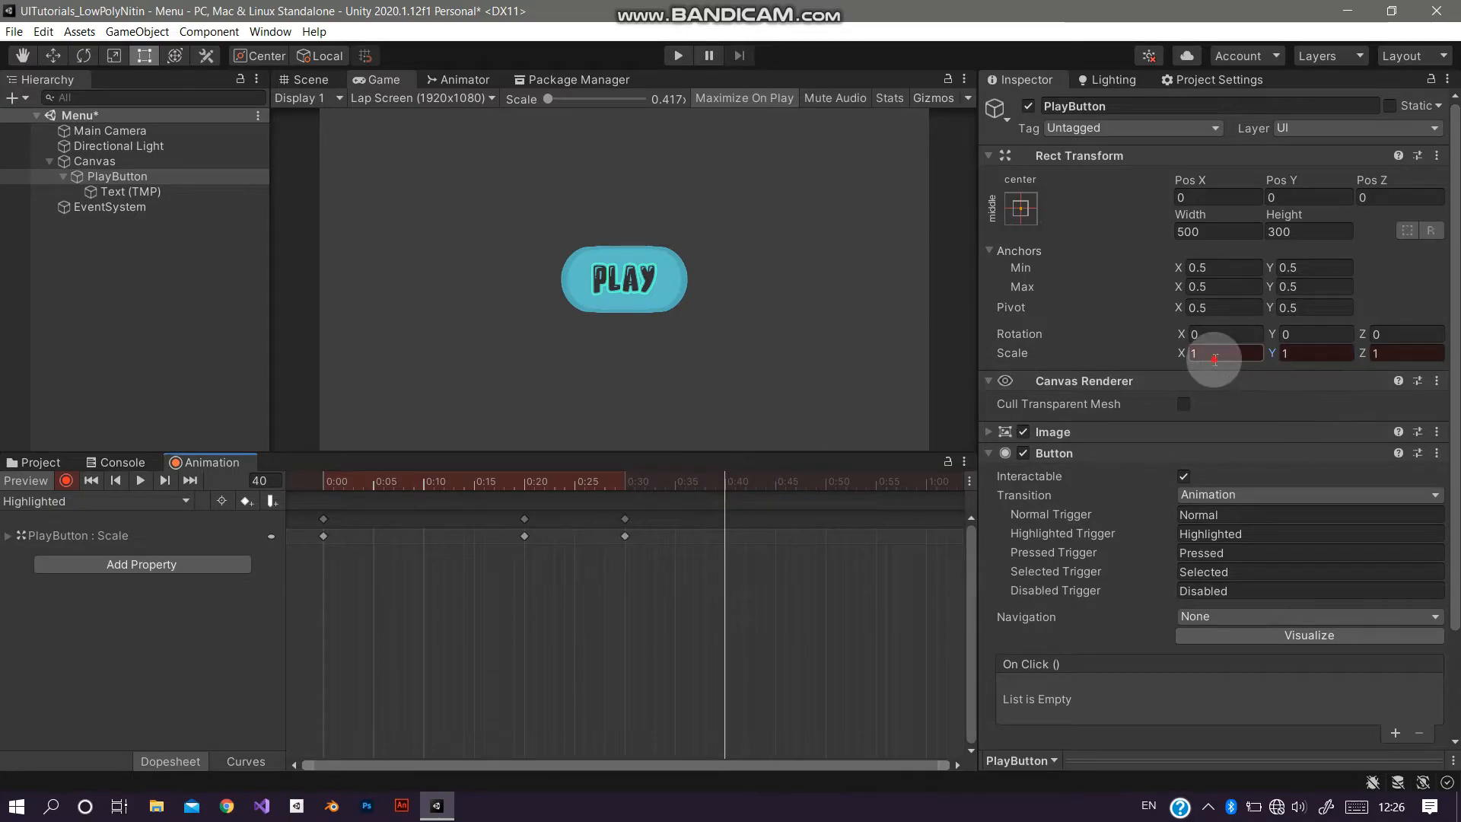
type("08")
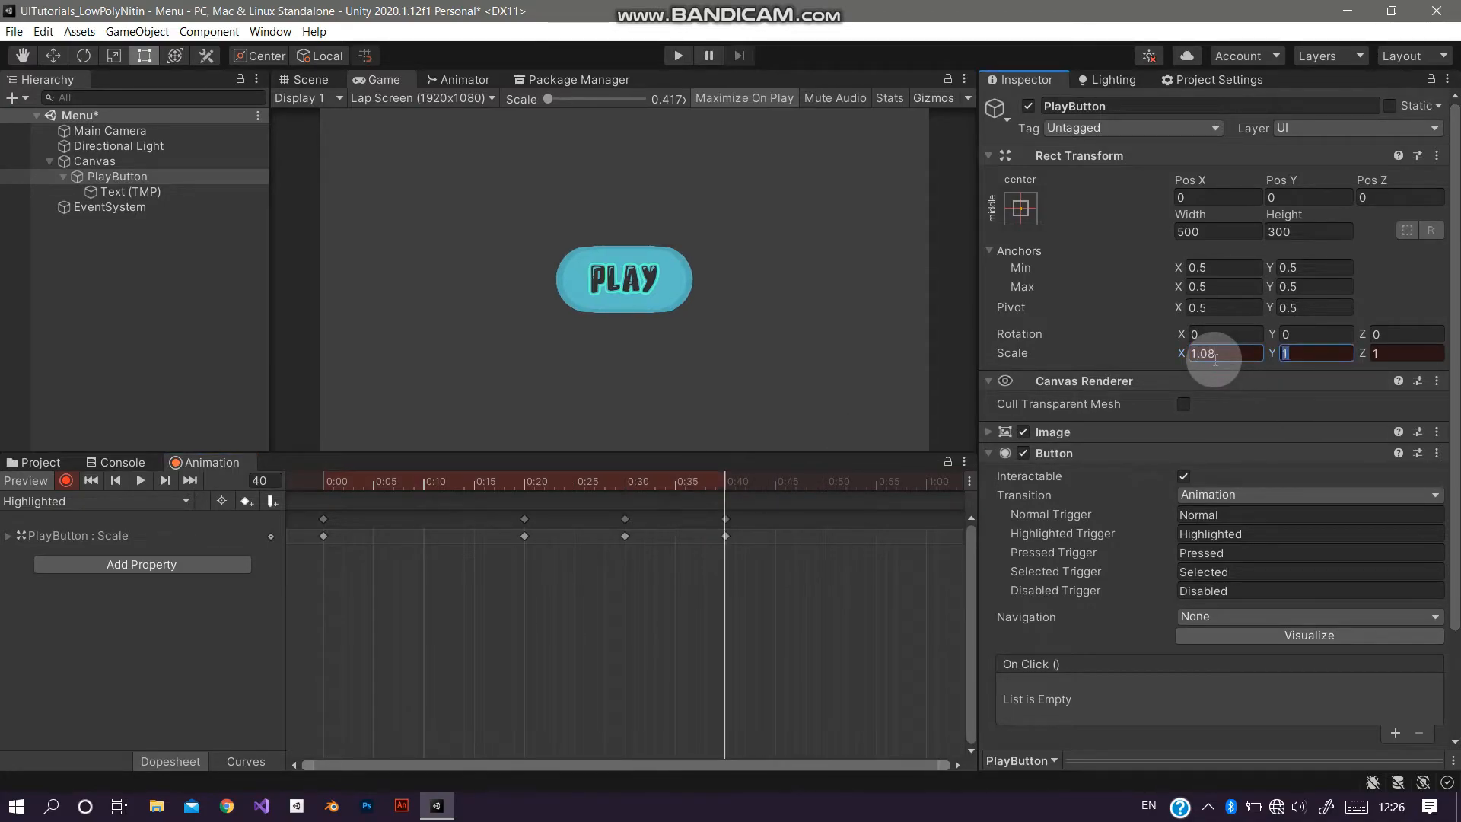
type("08")
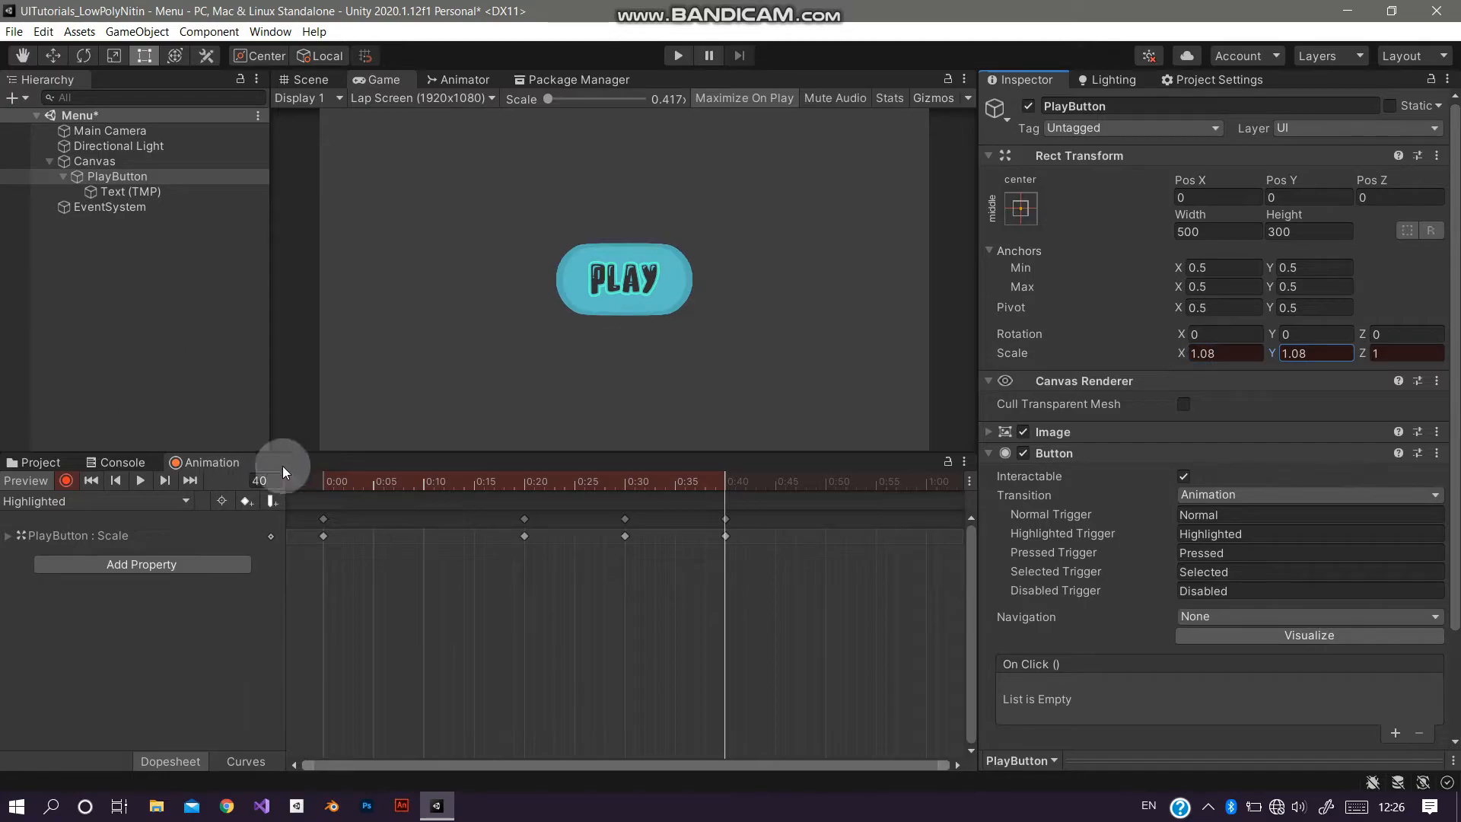
left_click(336, 485)
left_click(141, 482)
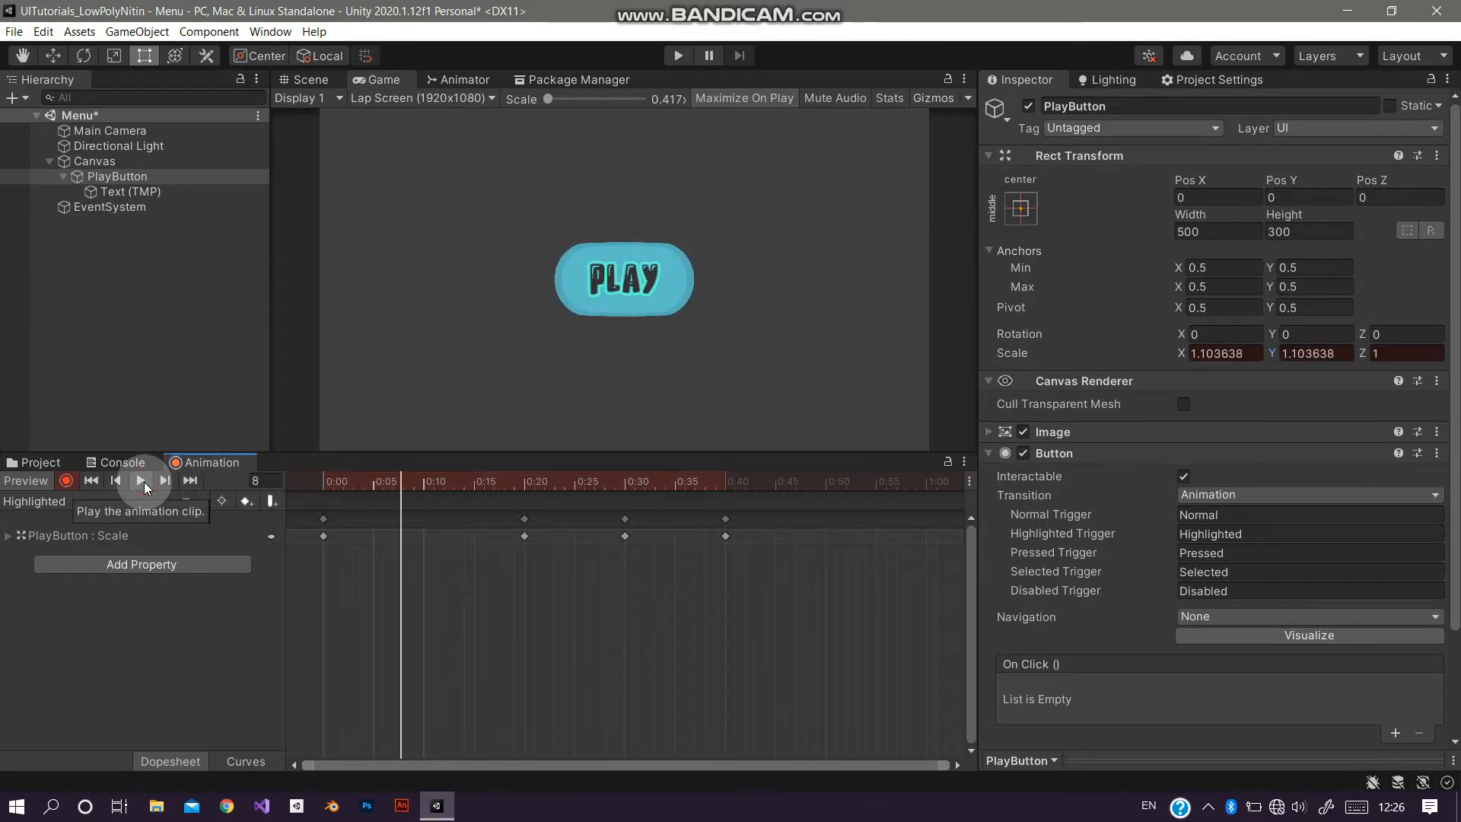
Step: Select the Pressed animation clip for PlayButton and turn on keyframe recording
left_click(127, 499)
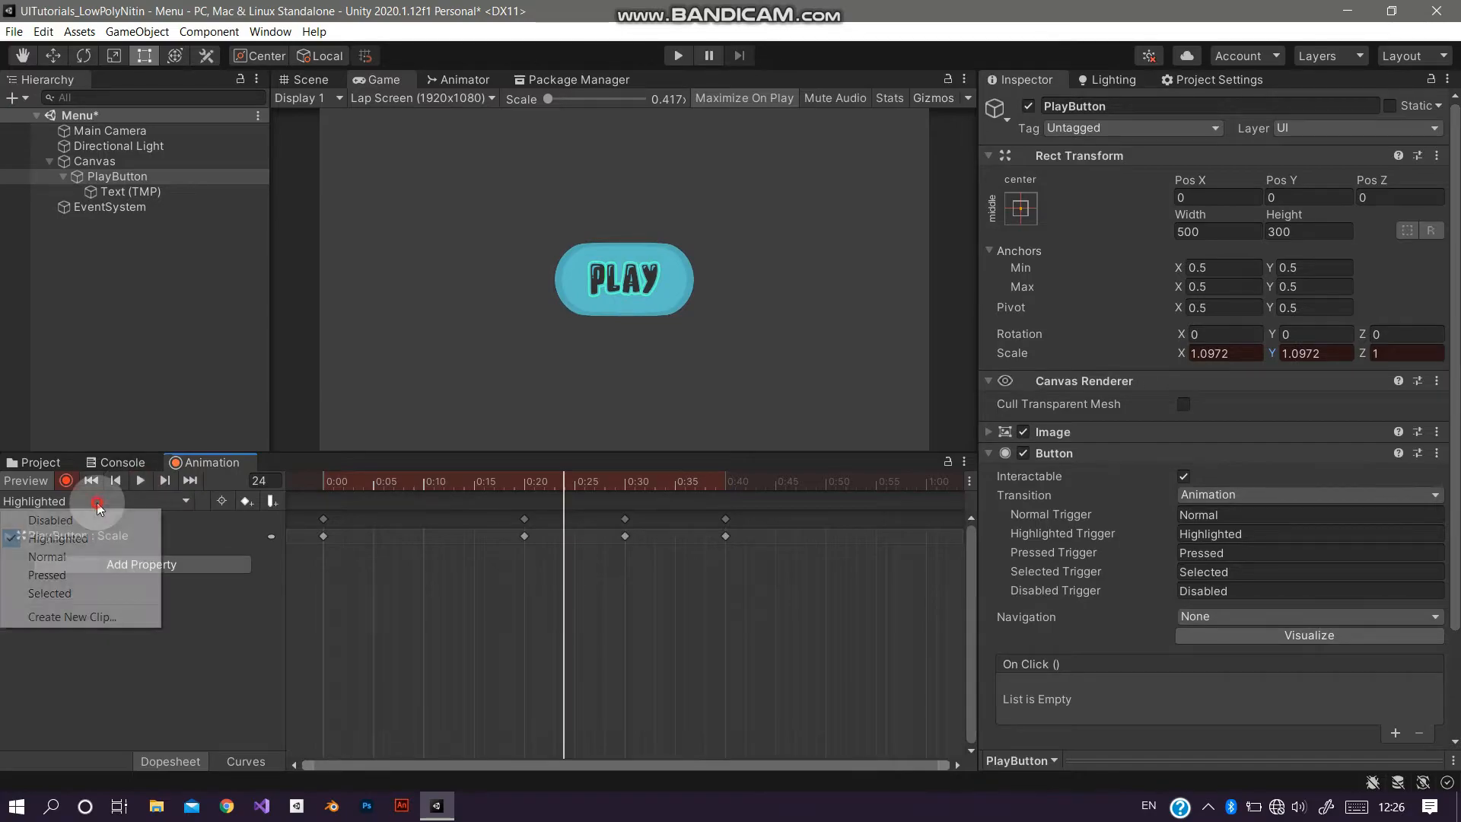
left_click(44, 572)
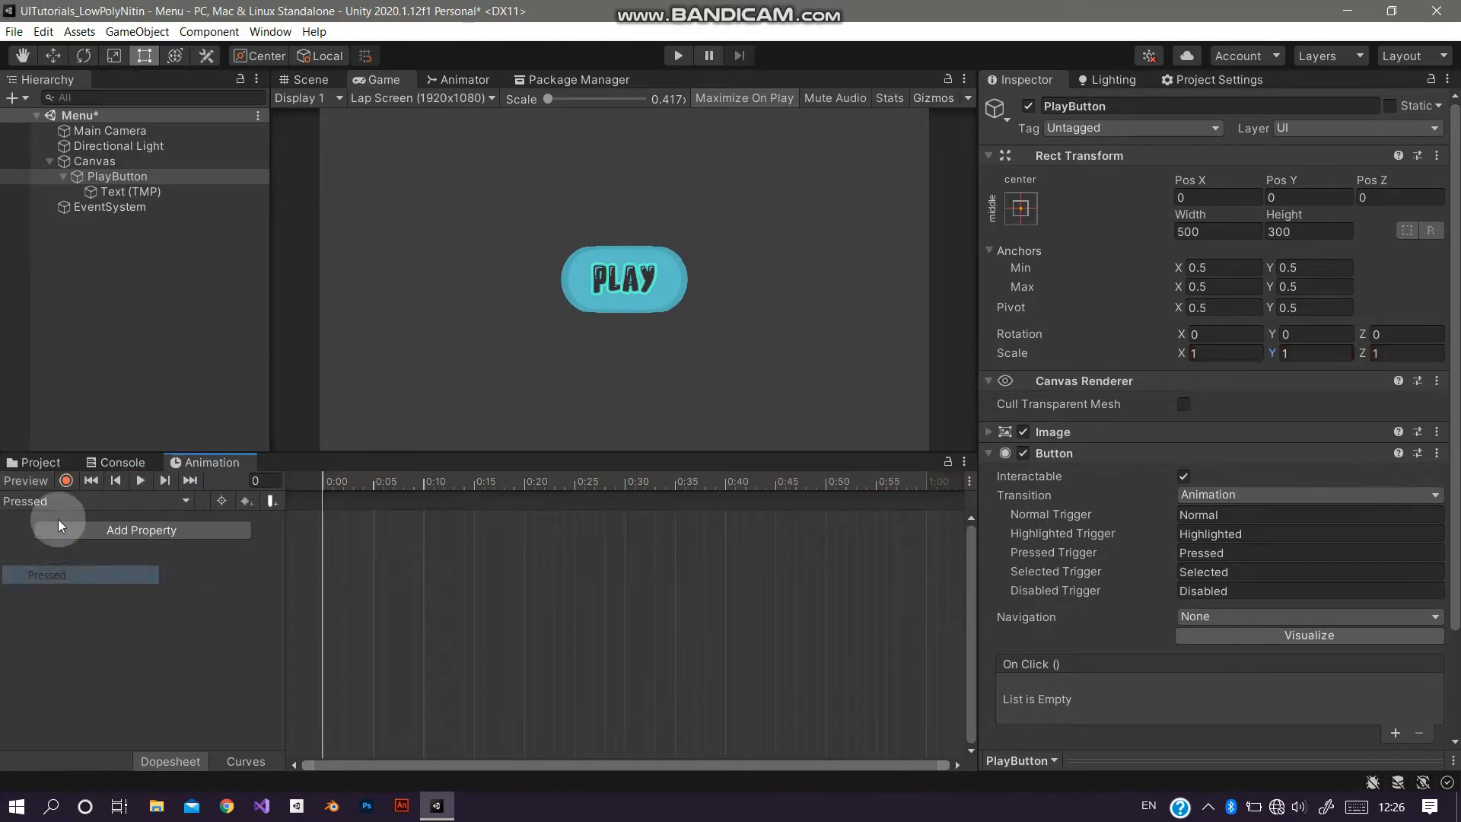
left_click(66, 480)
left_click(117, 176)
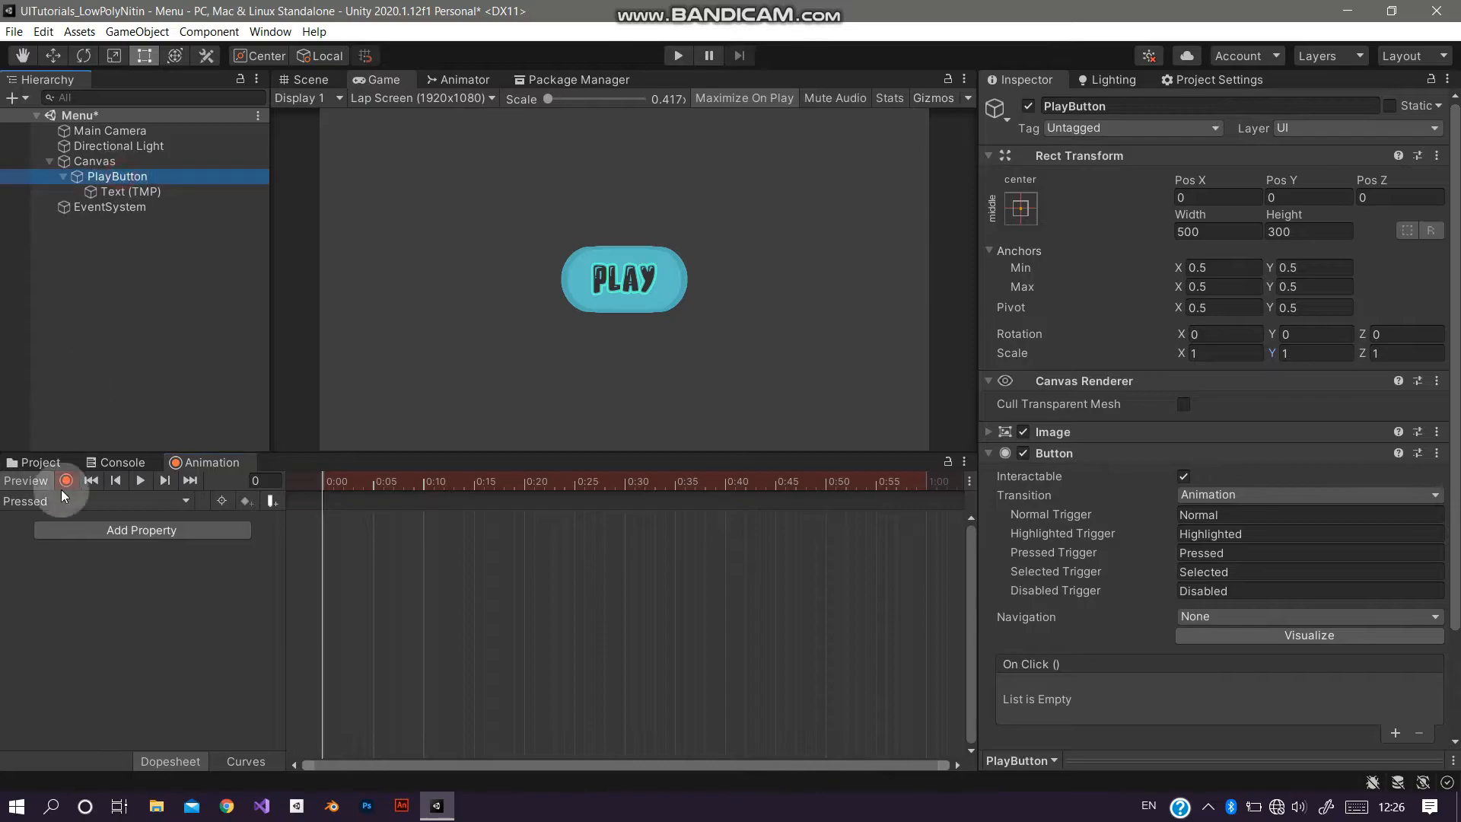
Step: Add the Rect Transform Scale property to the Pressed clip and delete its end keyframe
left_click(1220, 354)
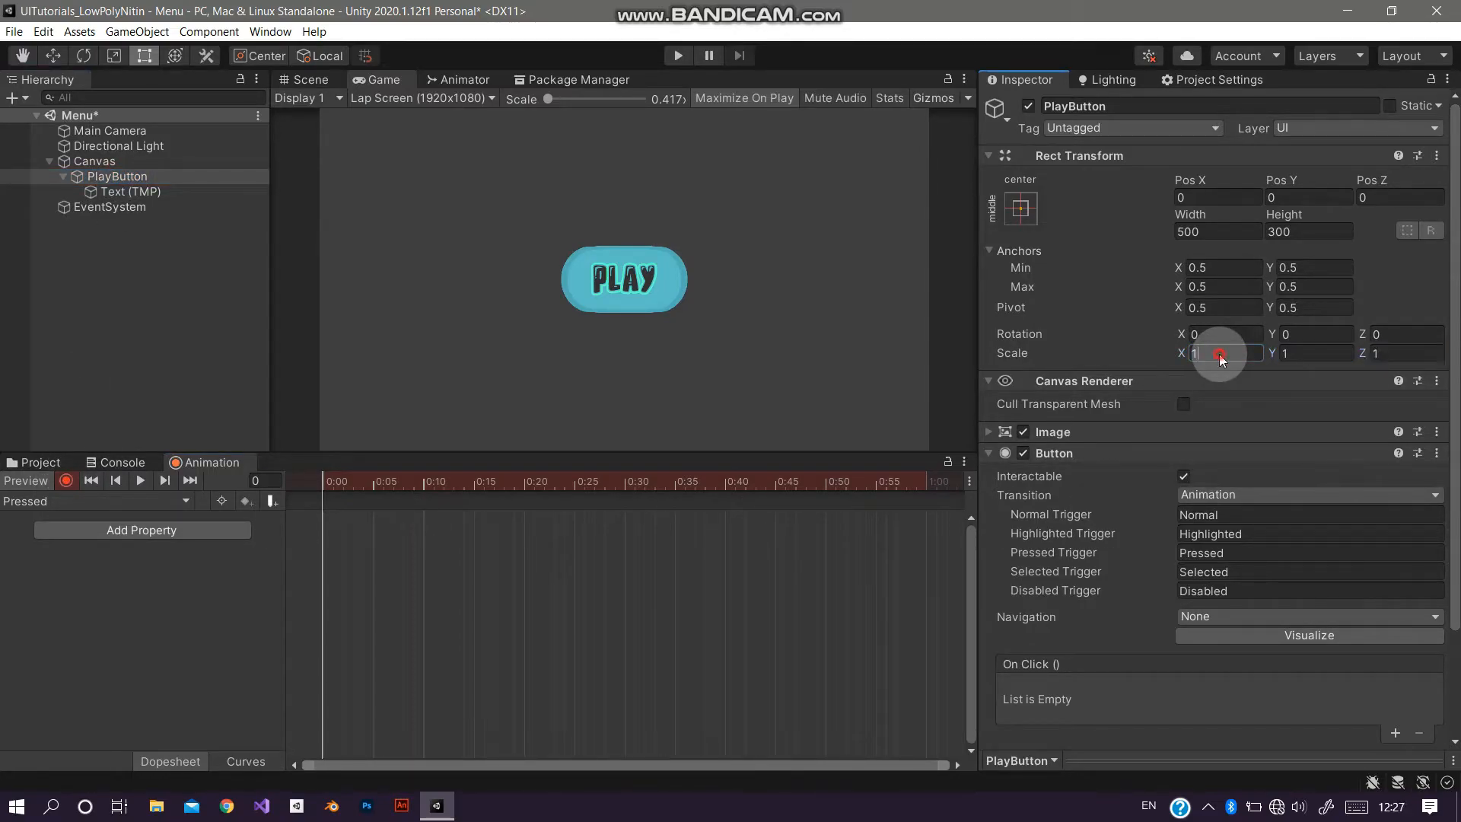
left_click(164, 531)
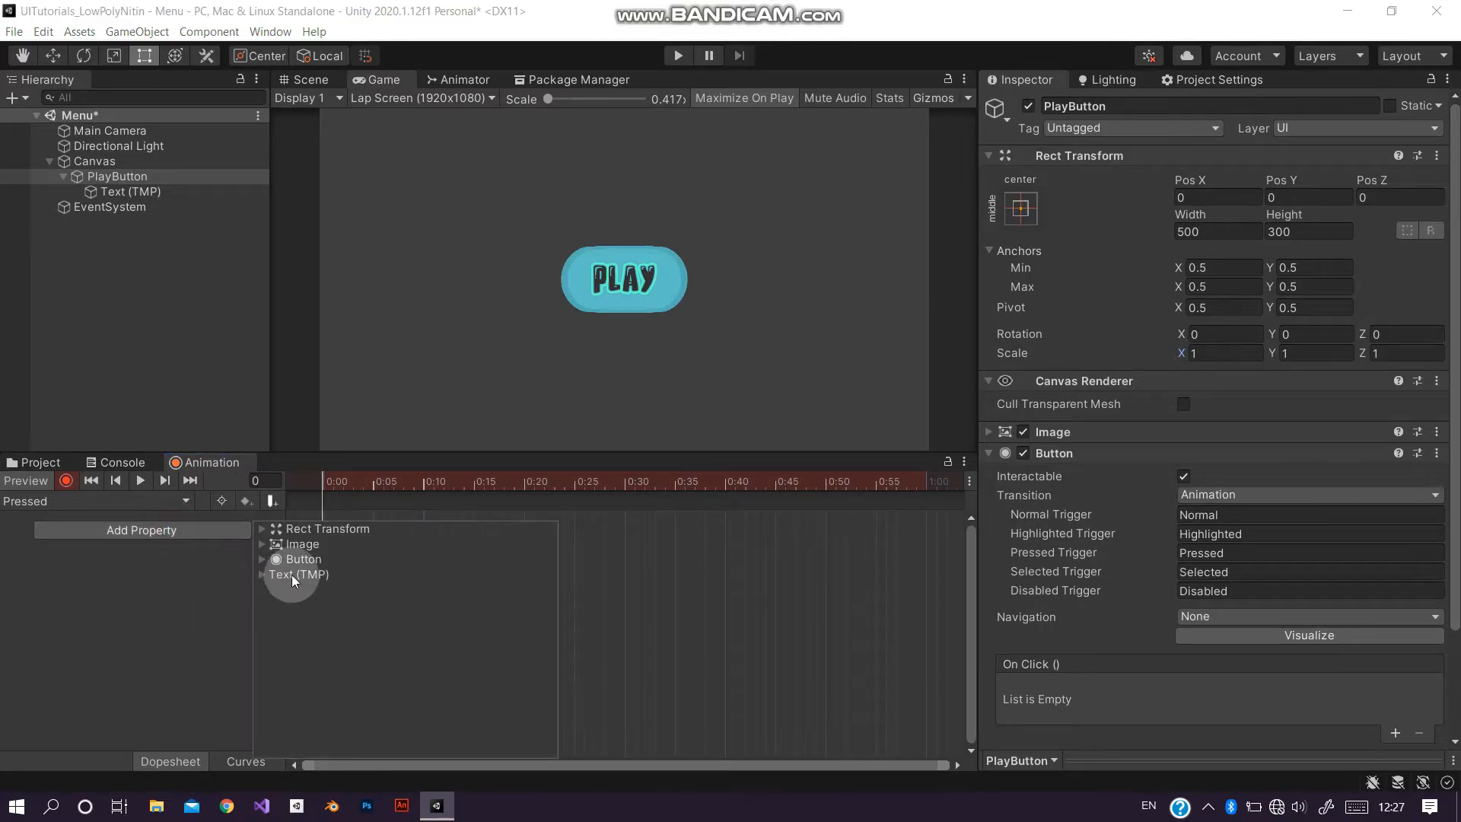
left_click(263, 529)
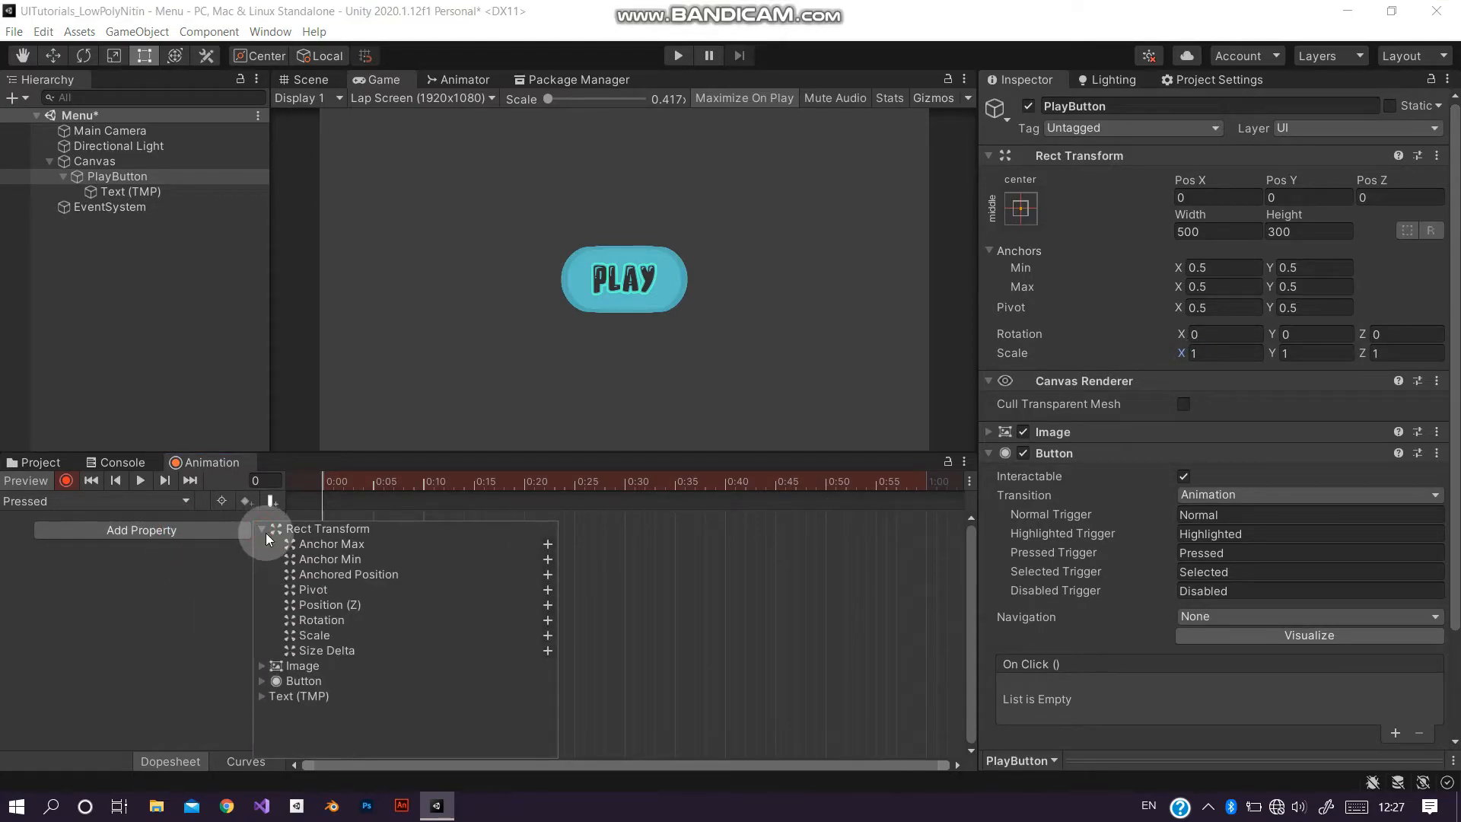
left_click(548, 634)
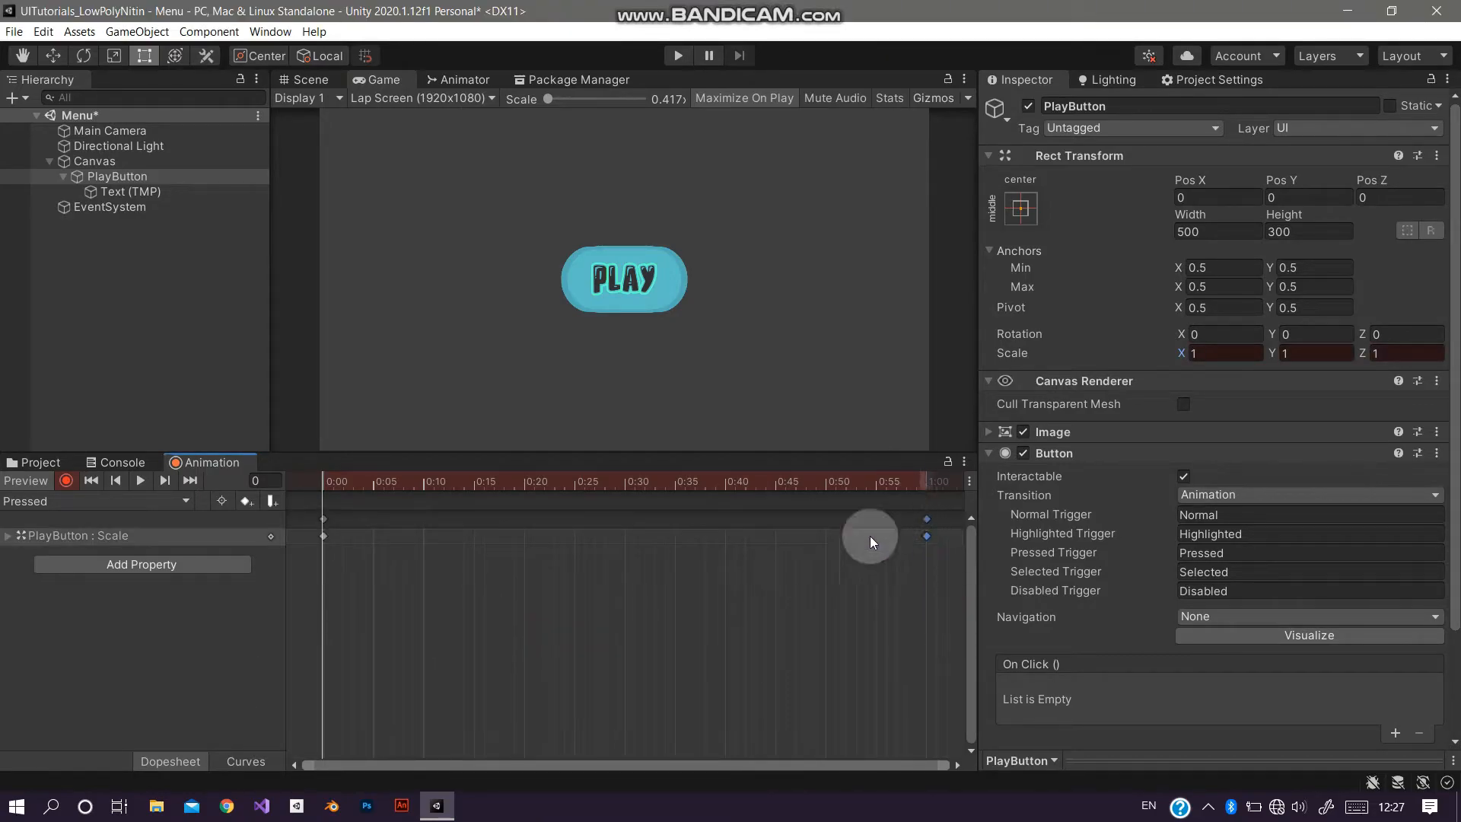
key("Delete")
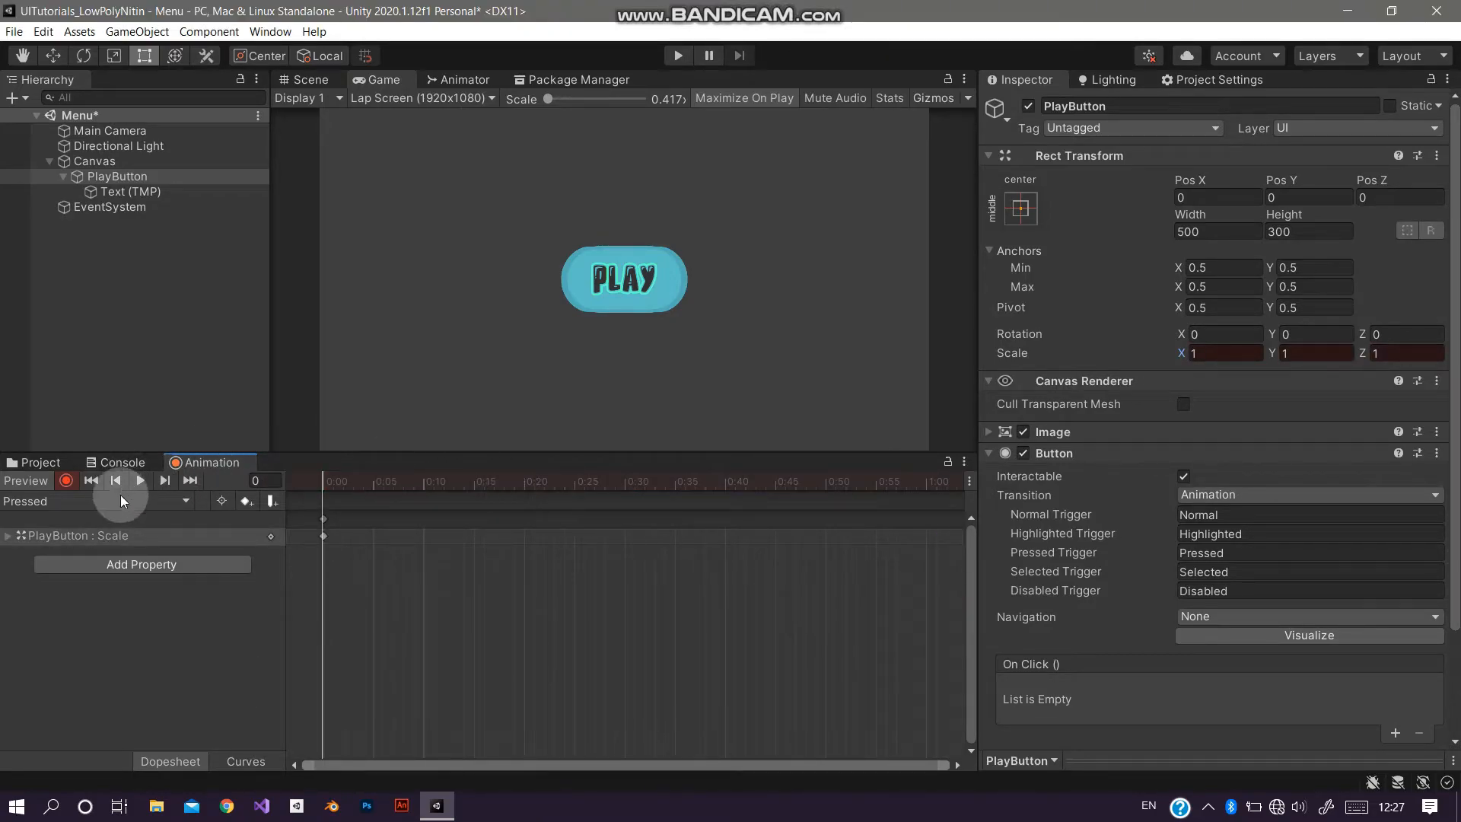
Step: Enter and leave Play mode to test the button's hover animation
left_click(678, 55)
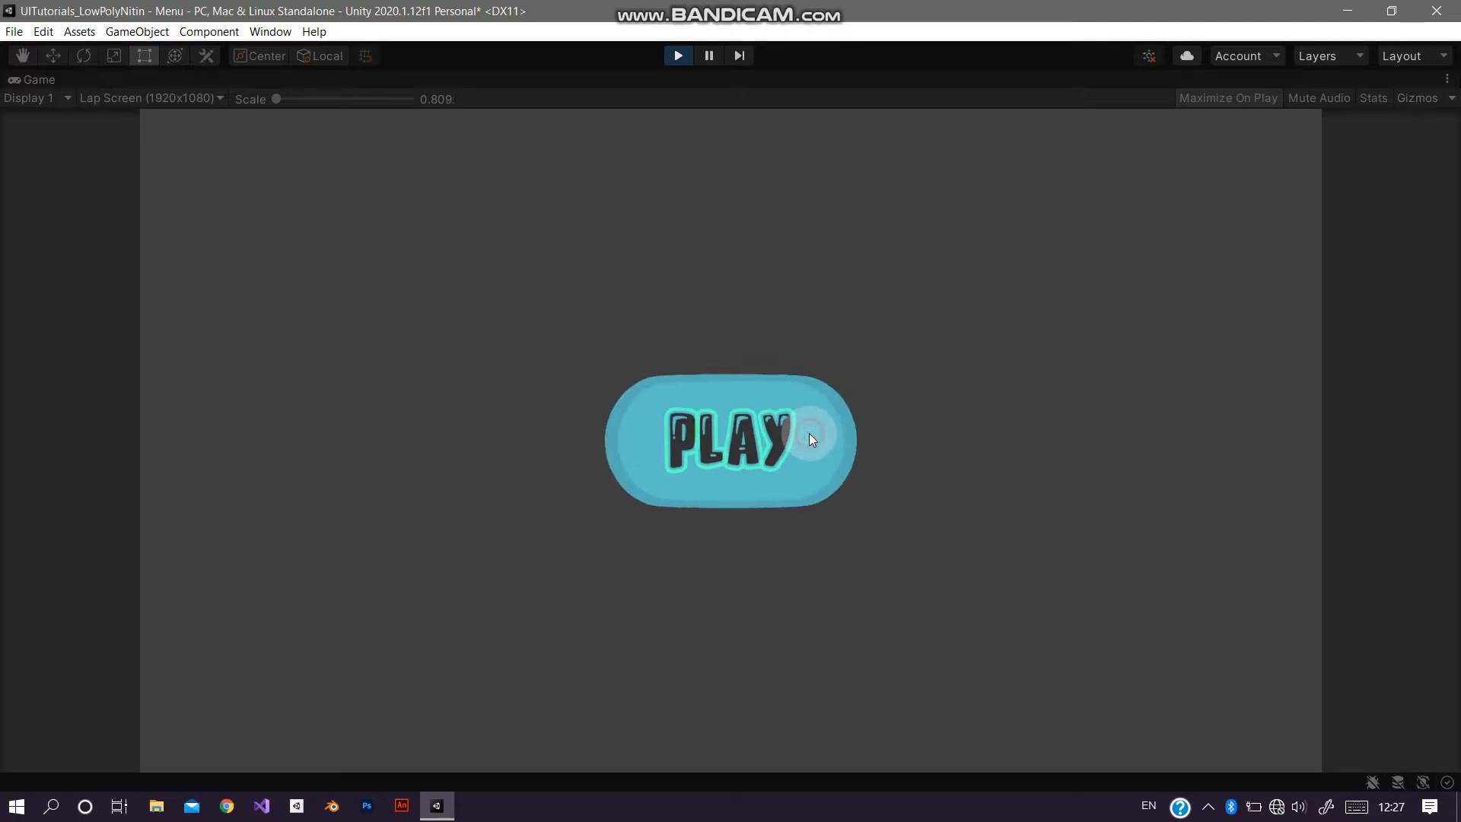
left_click(683, 64)
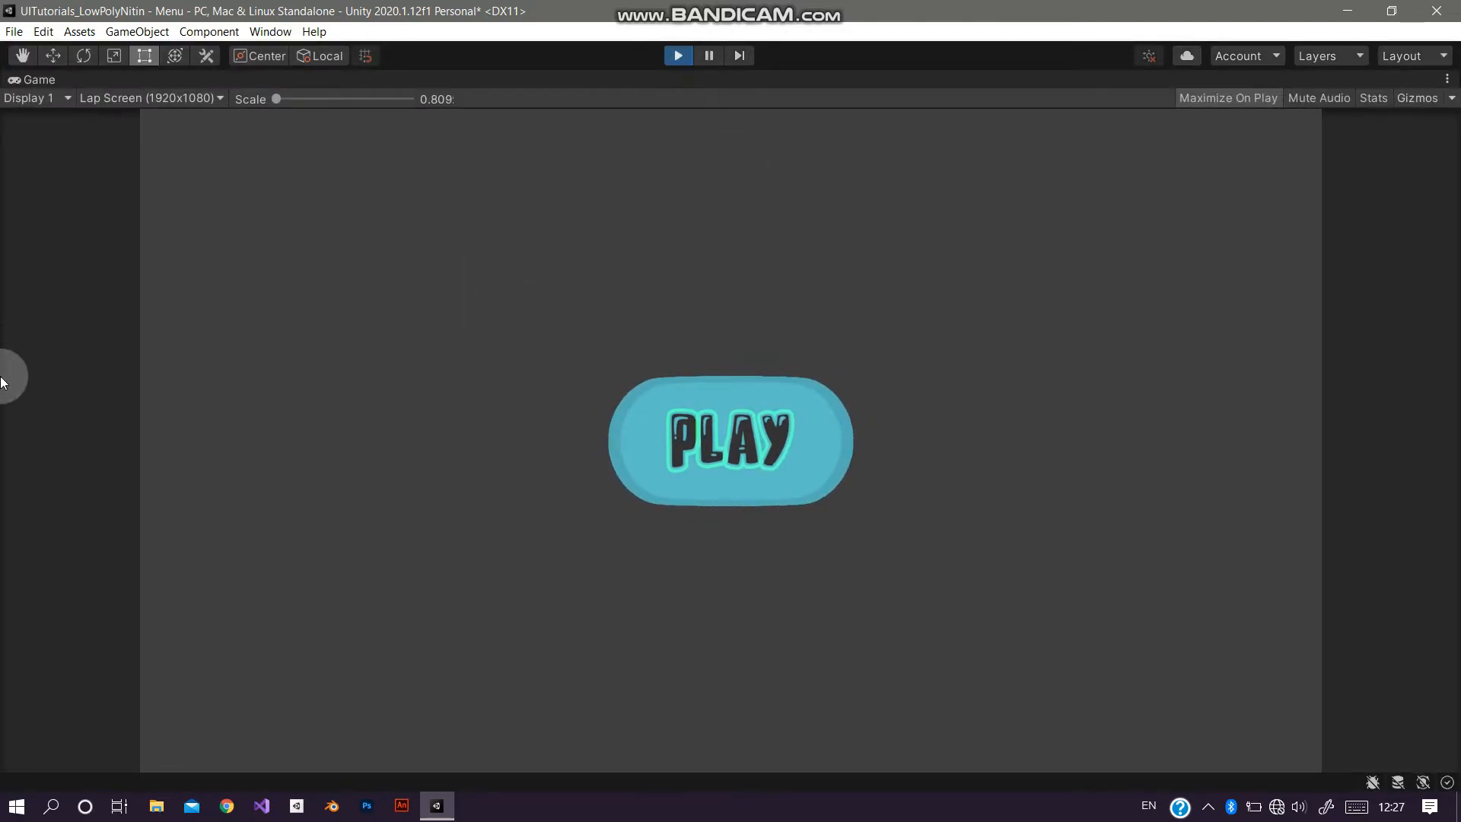
Step: Turn off Loop Time on the Highlighted animation clip and test the hover again in Play mode
left_click(29, 460)
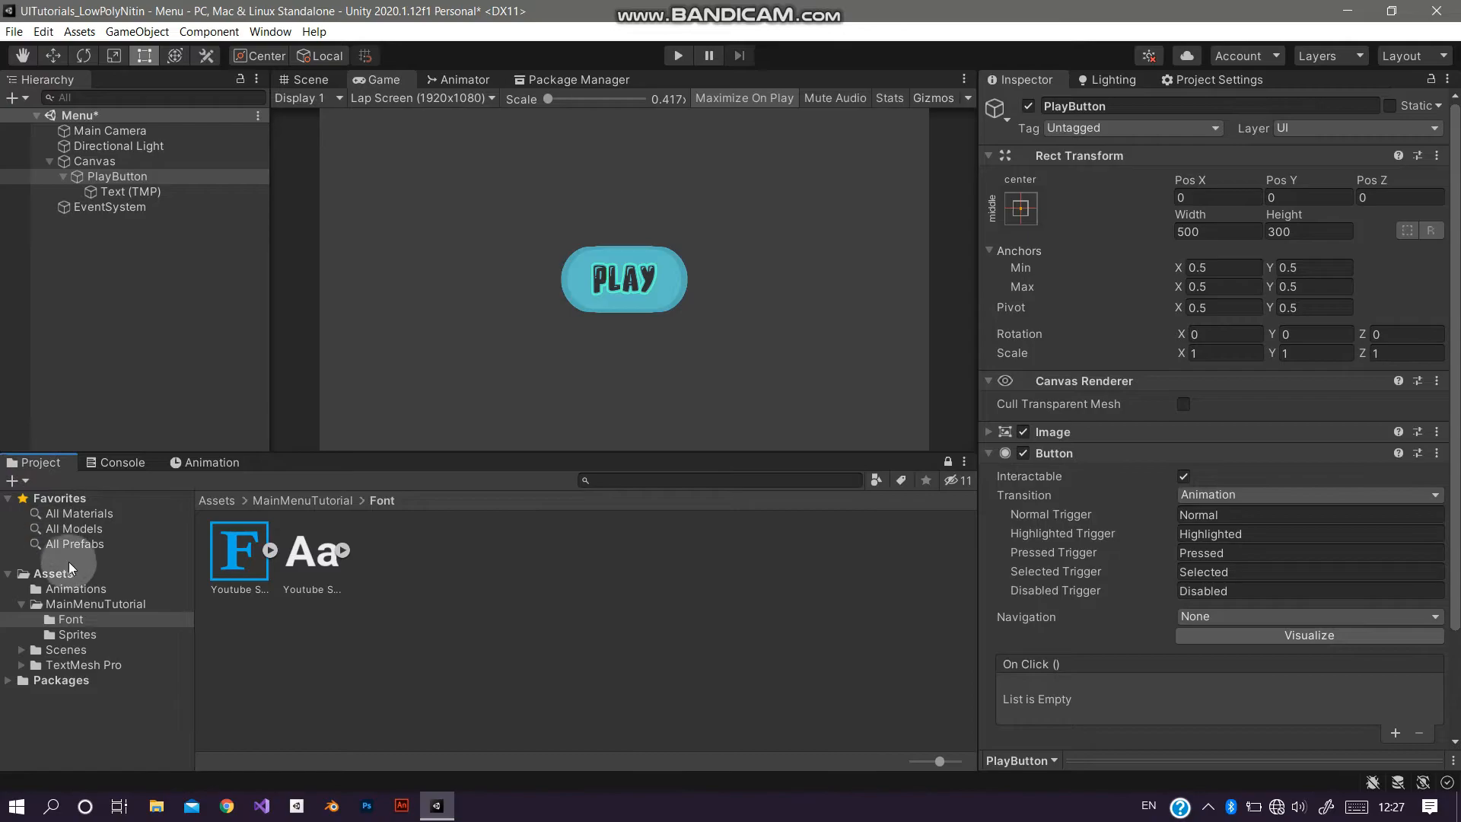
left_click(76, 588)
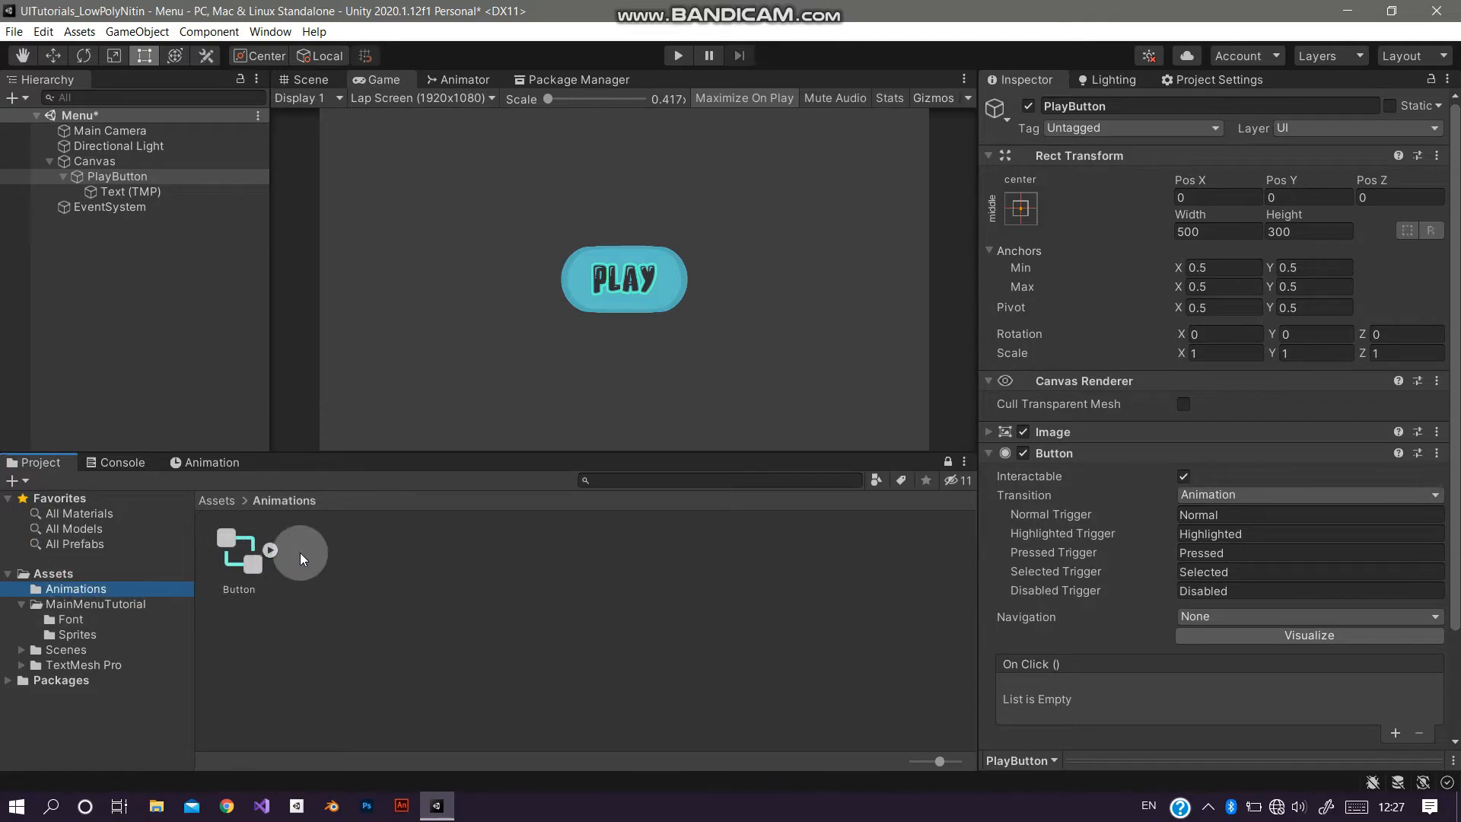
left_click(270, 549)
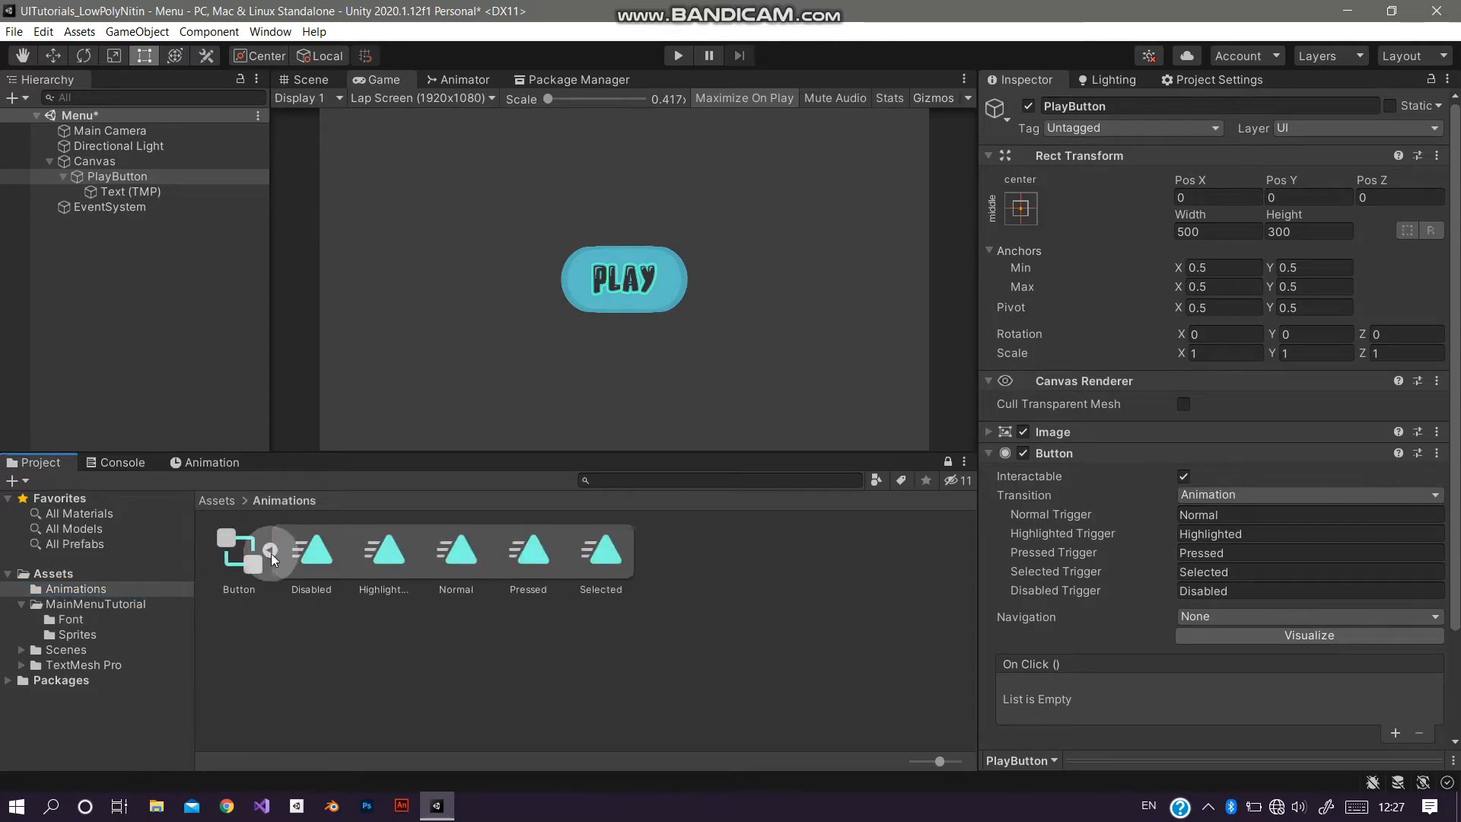
left_click(400, 551)
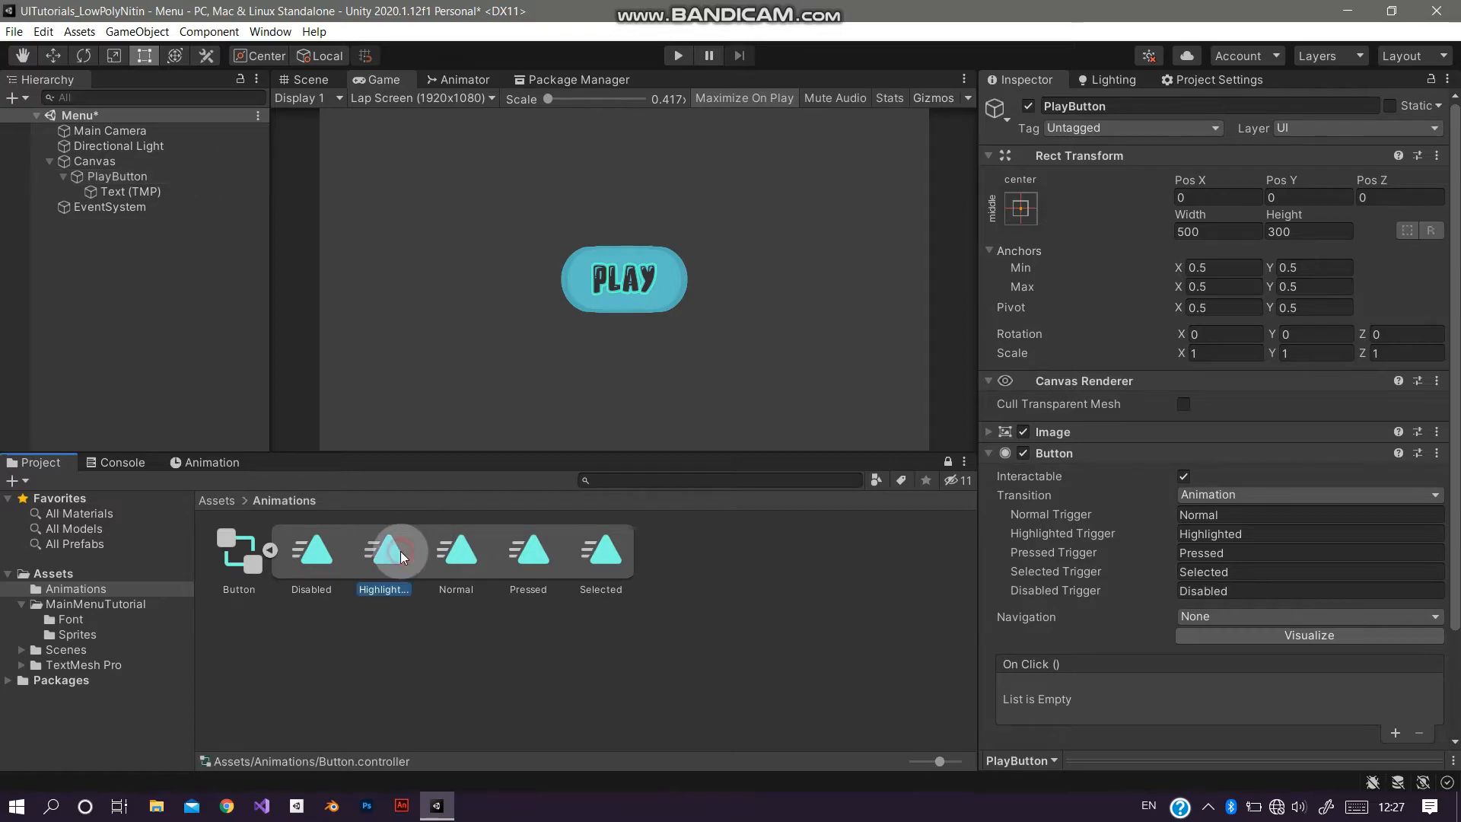
left_click(1183, 167)
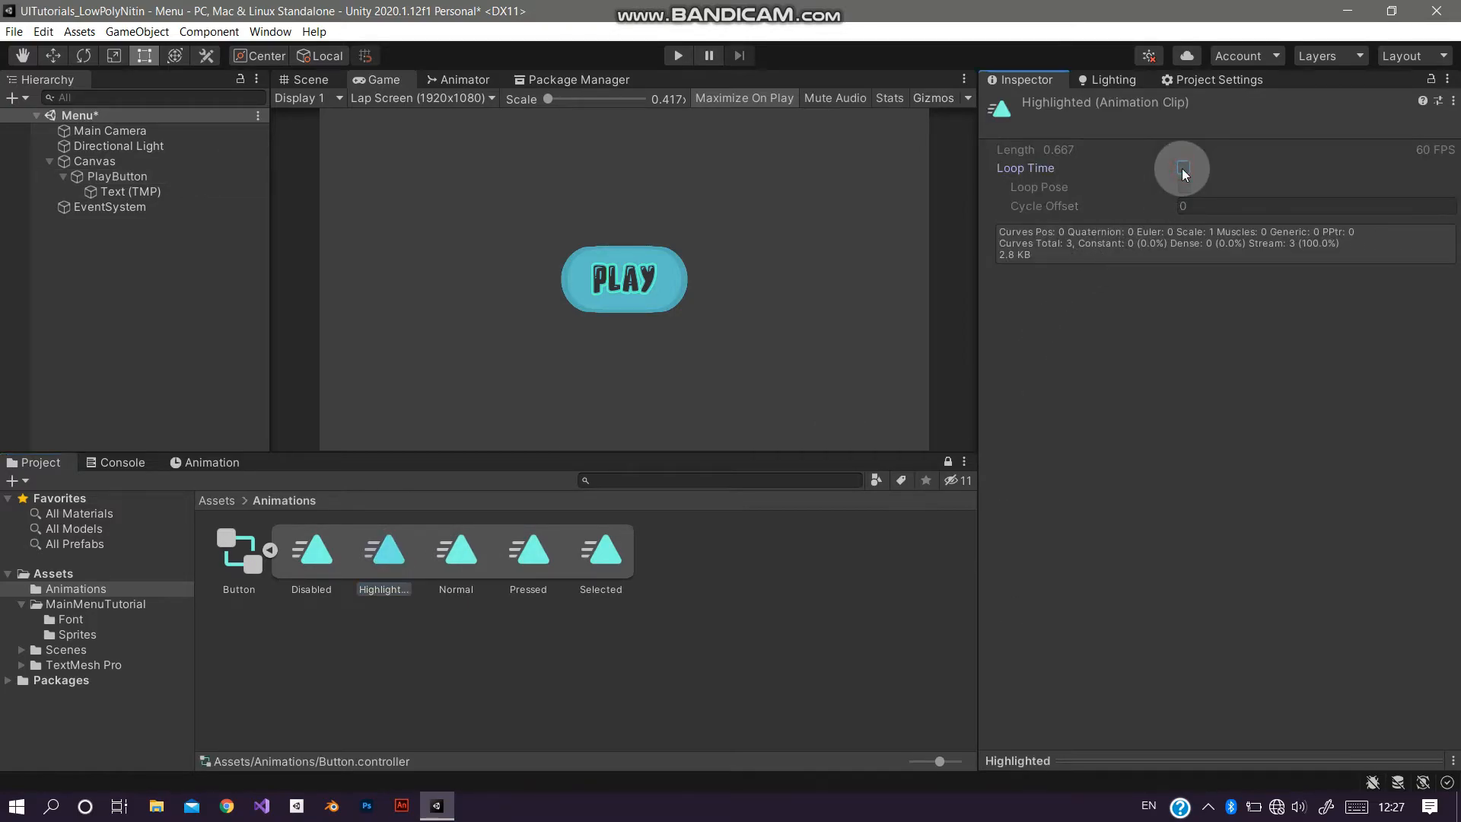
left_click(677, 58)
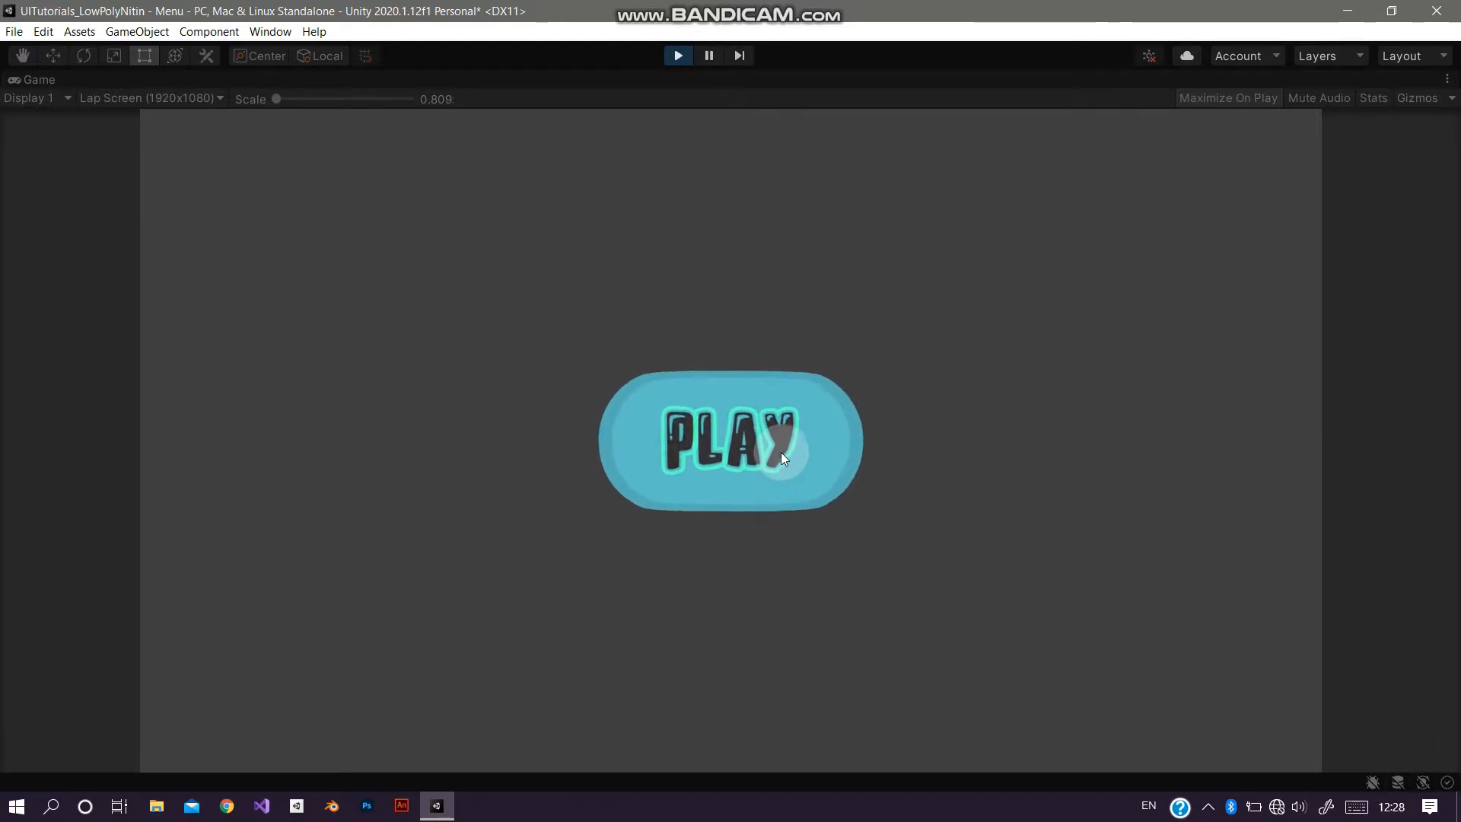
left_click(679, 56)
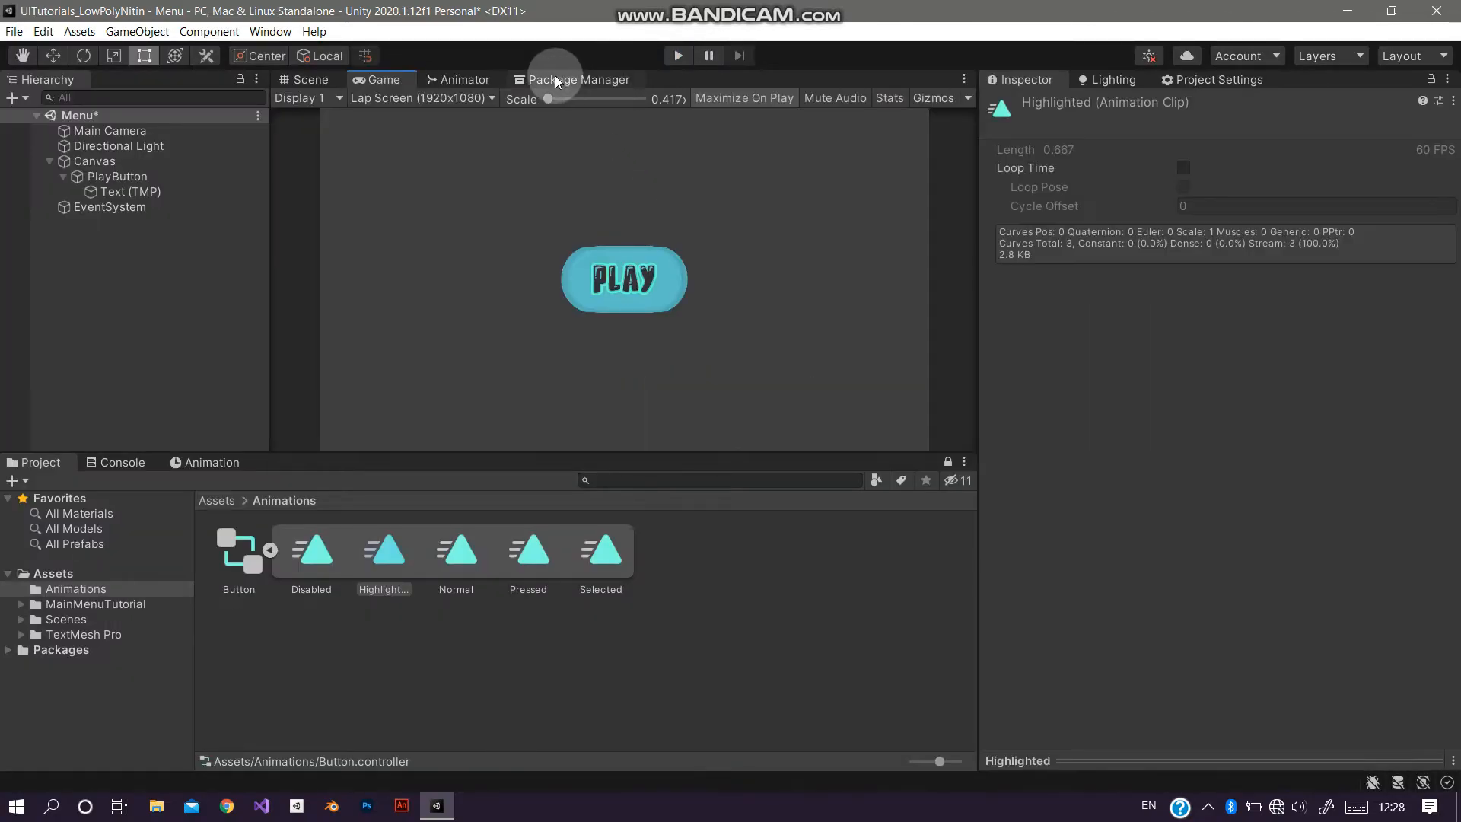
Step: Open the Button animator controller and set the Any State to Normal transition duration to 0.1
double_click(239, 559)
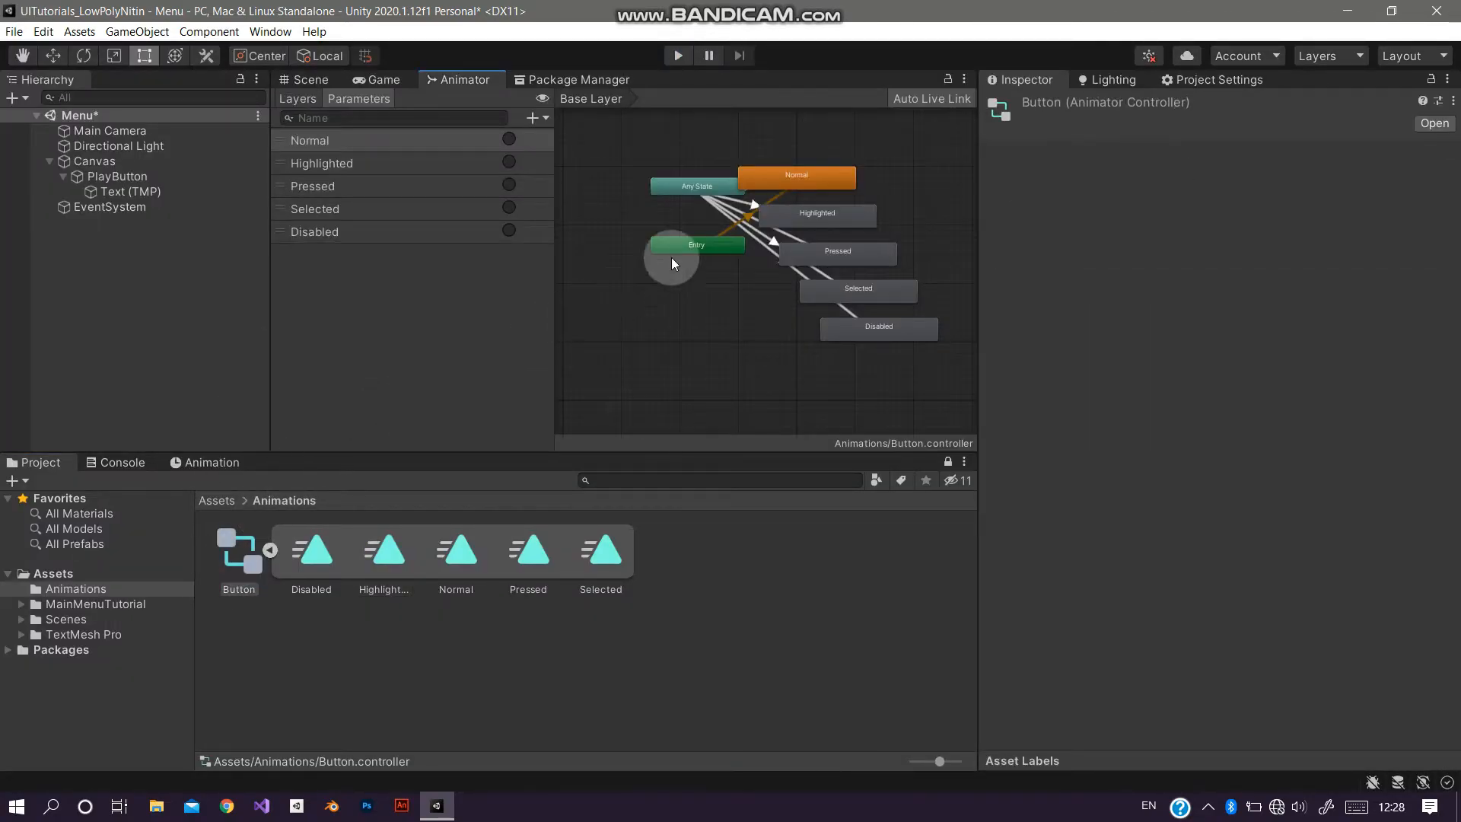
scroll(592, 329, "up", 3)
left_click_drag(715, 231, 871, 230)
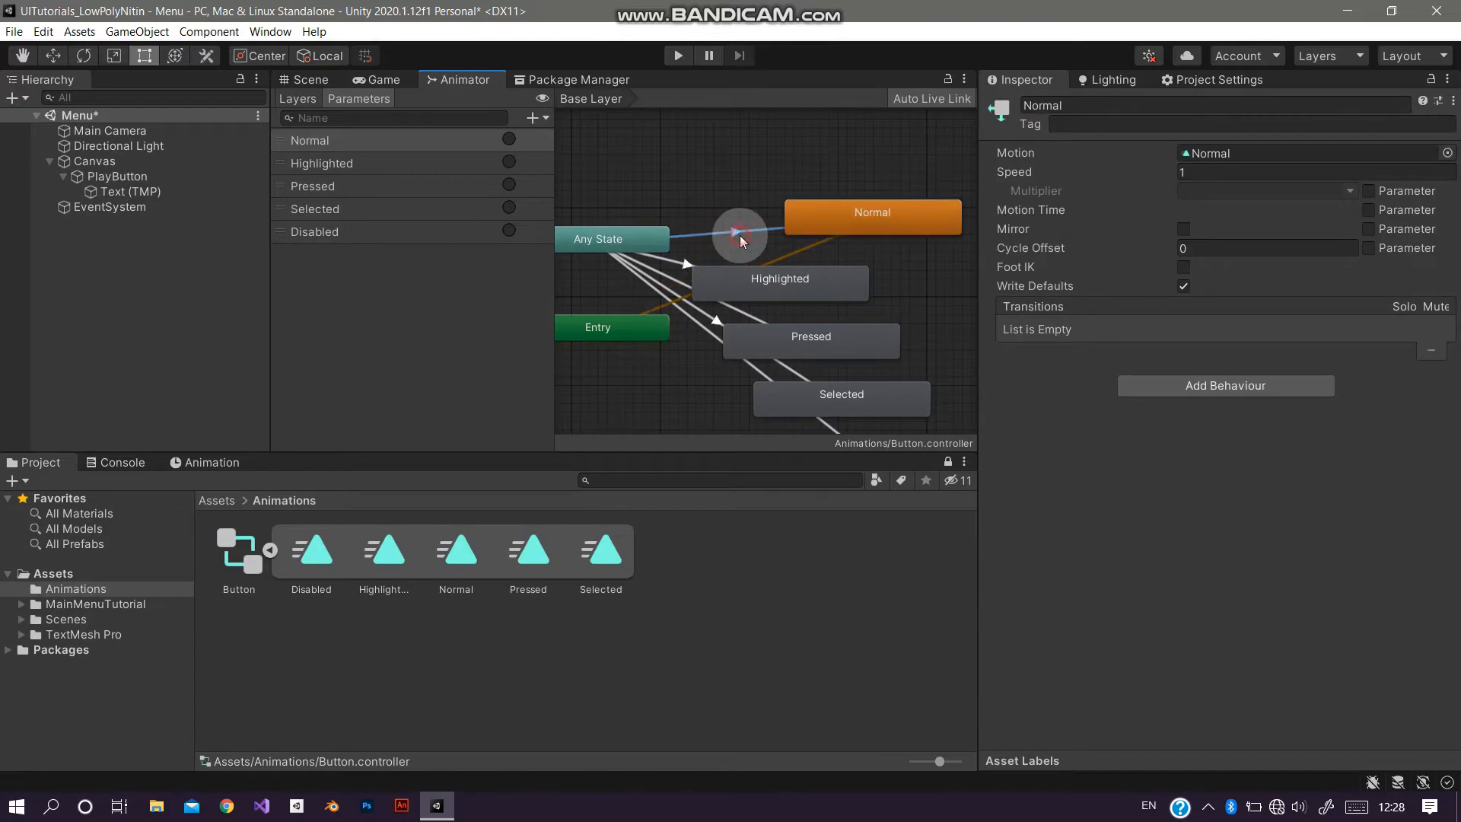
left_click(741, 233)
left_click(993, 303)
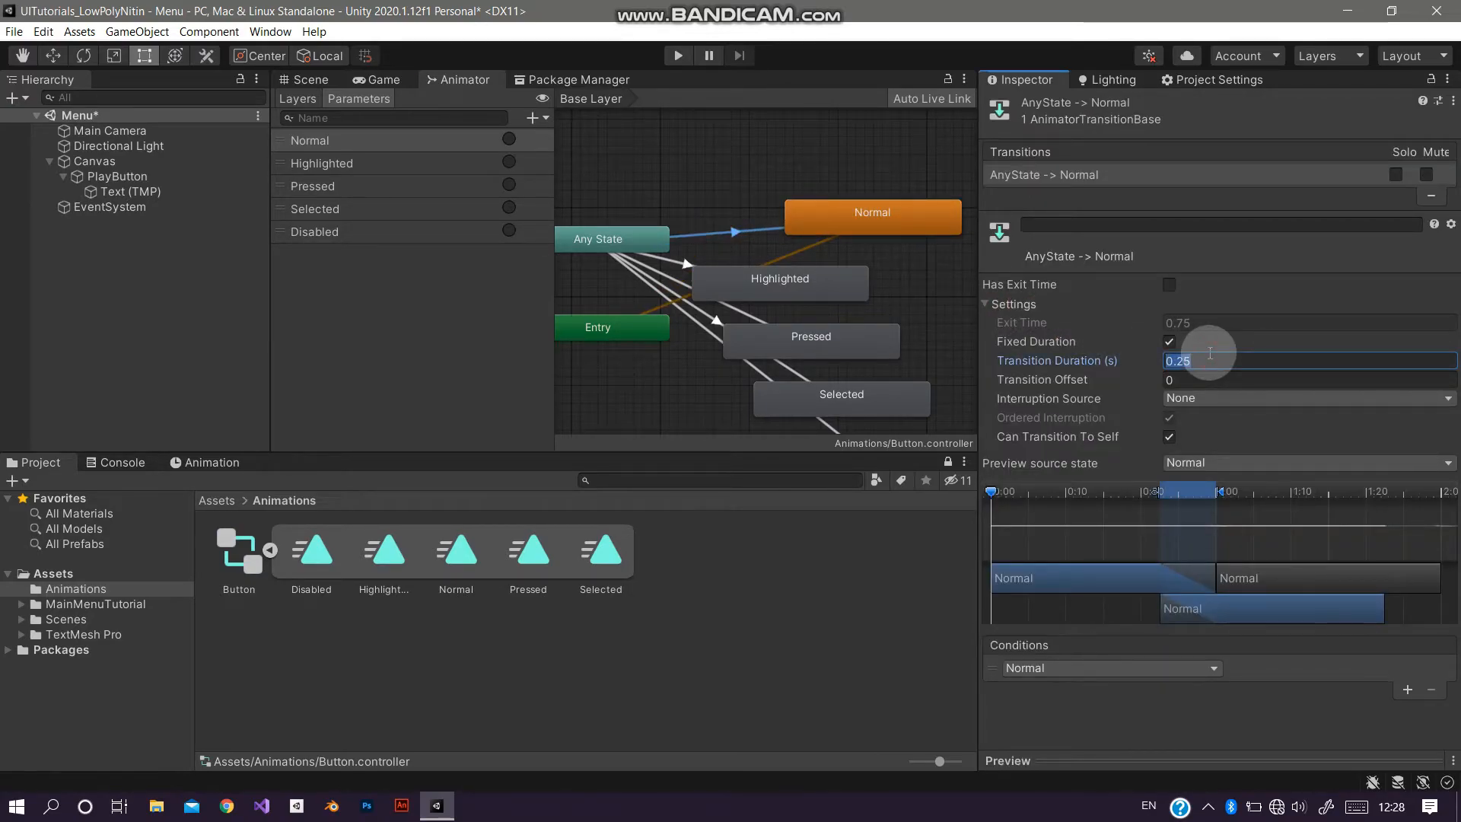
type(".1")
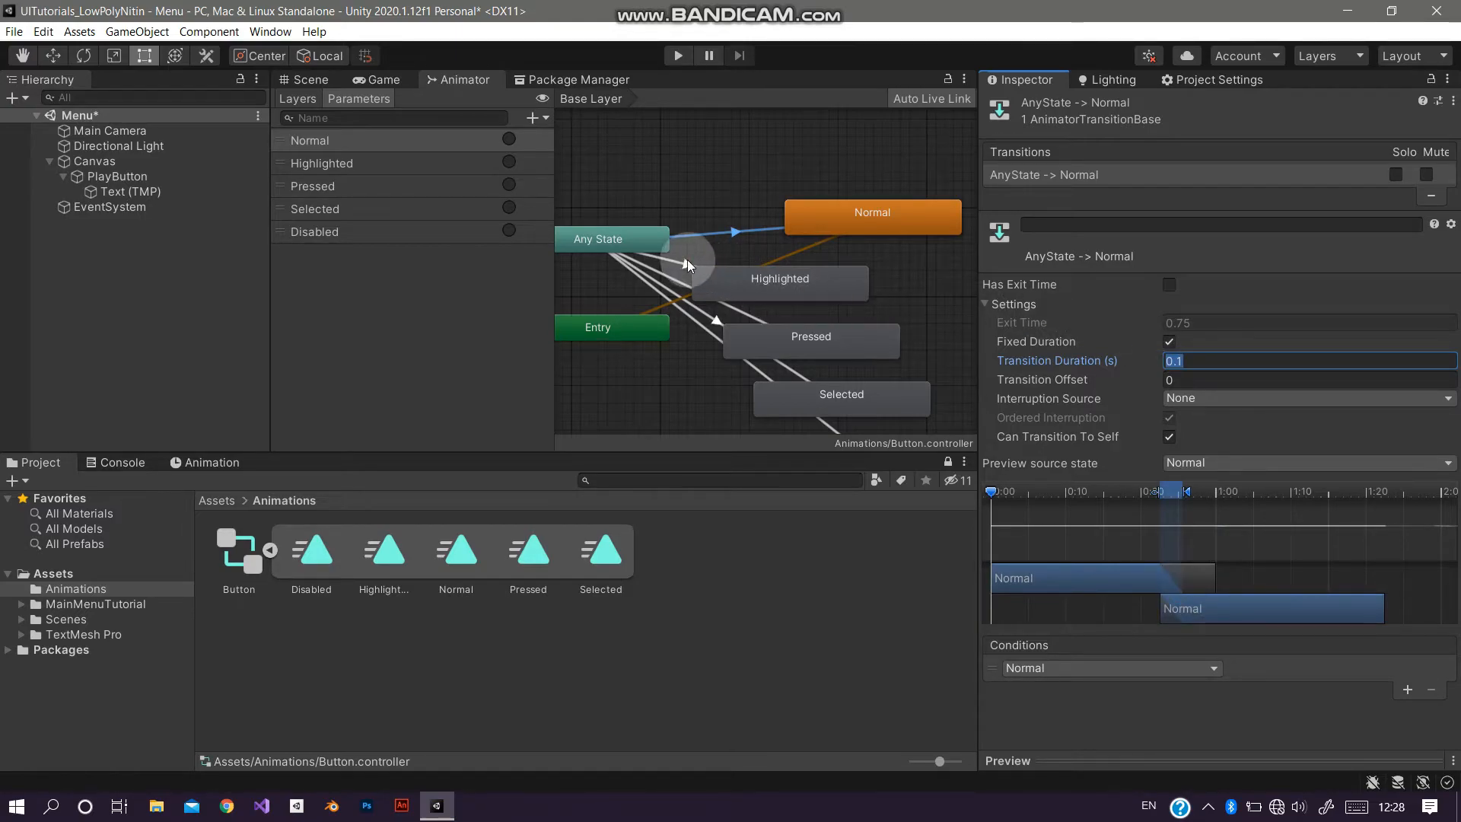
Step: Set the Any State to Highlighted transition duration to 0.1
left_click(687, 260)
left_click(1218, 354)
type("0.1")
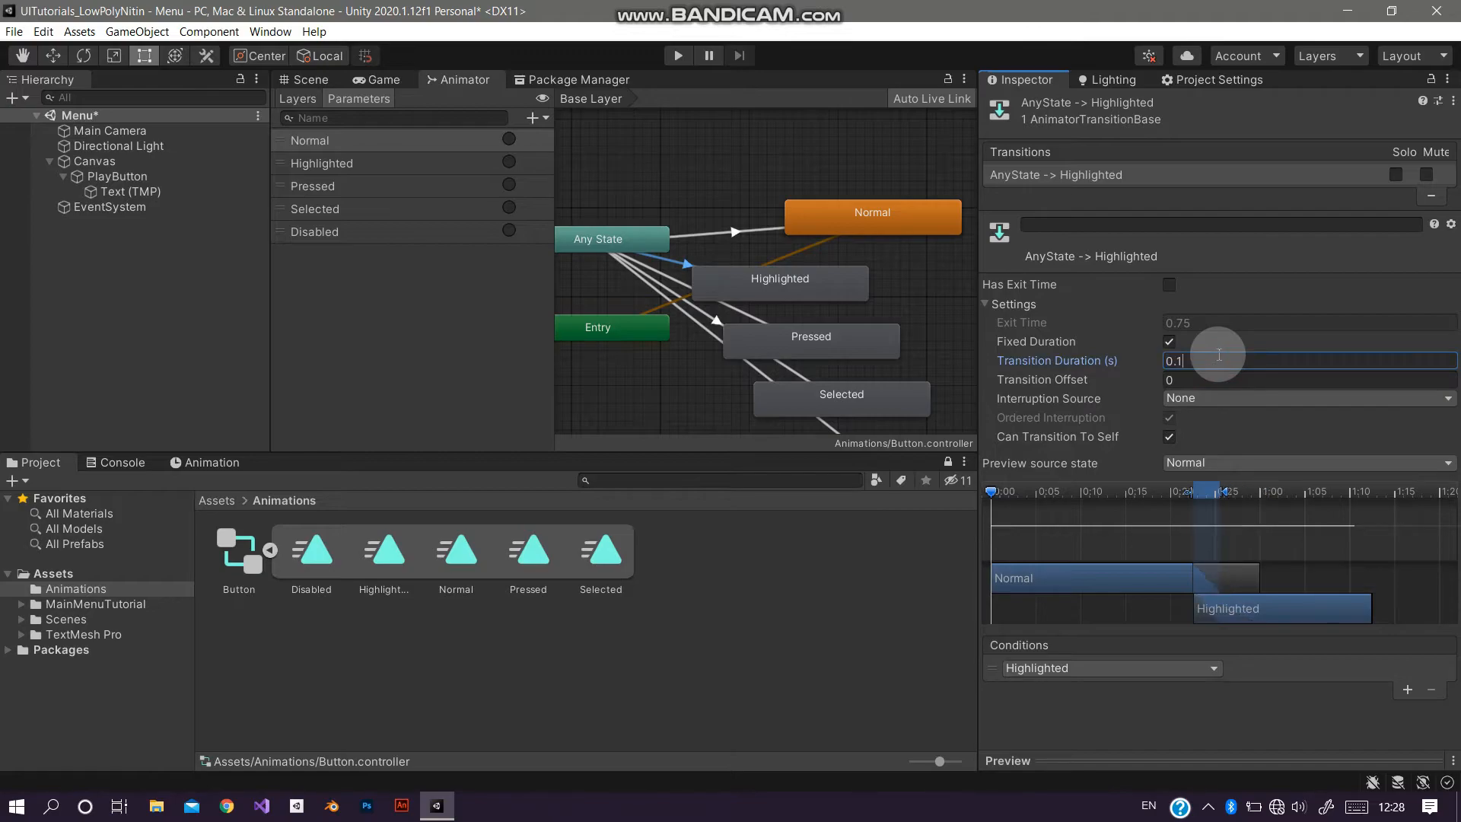
Step: Inspect the Any State to Selected transition, then test the button in Play mode
left_click(875, 332)
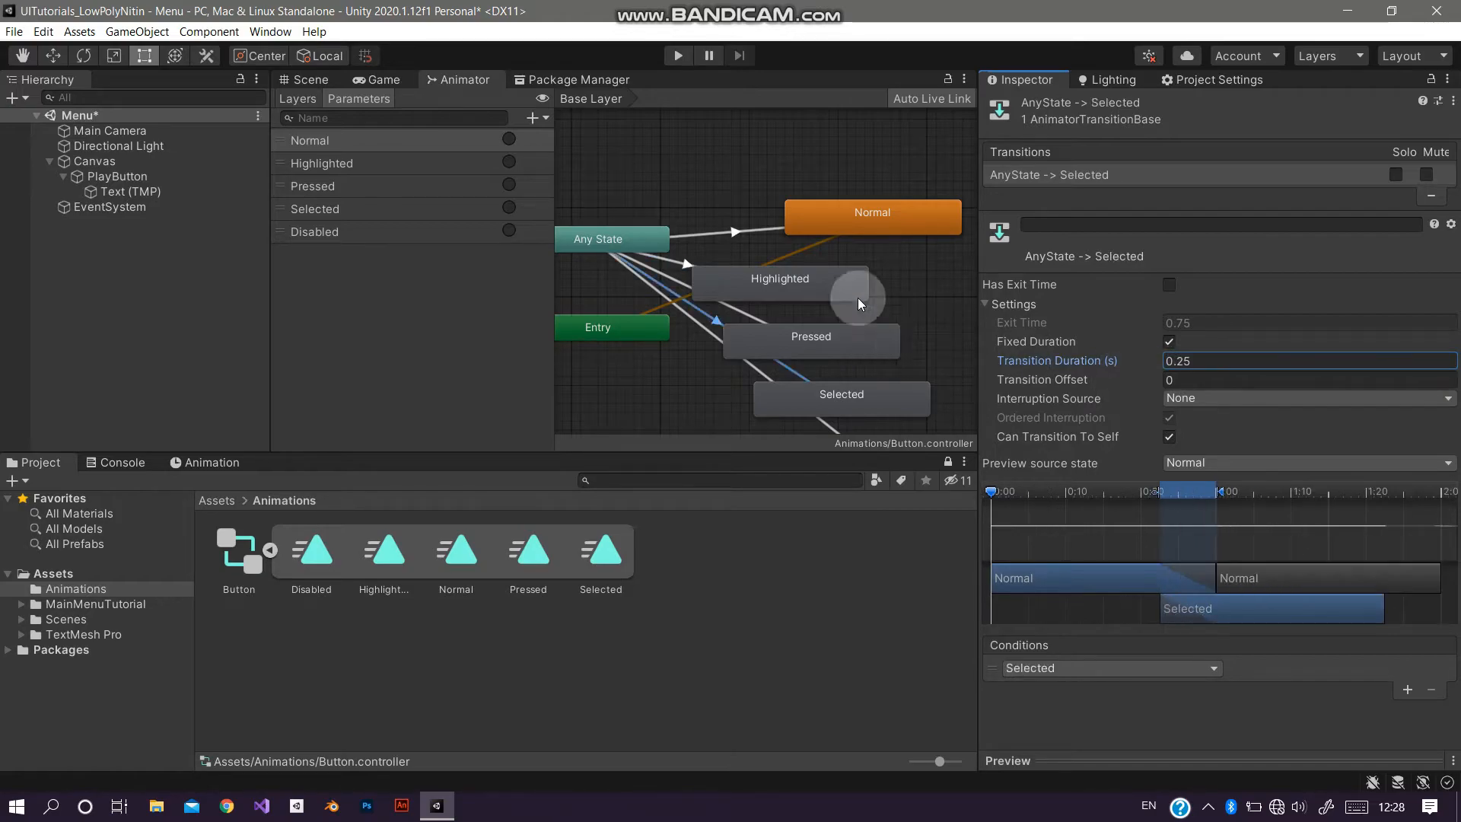
scroll(857, 266, "up", 2)
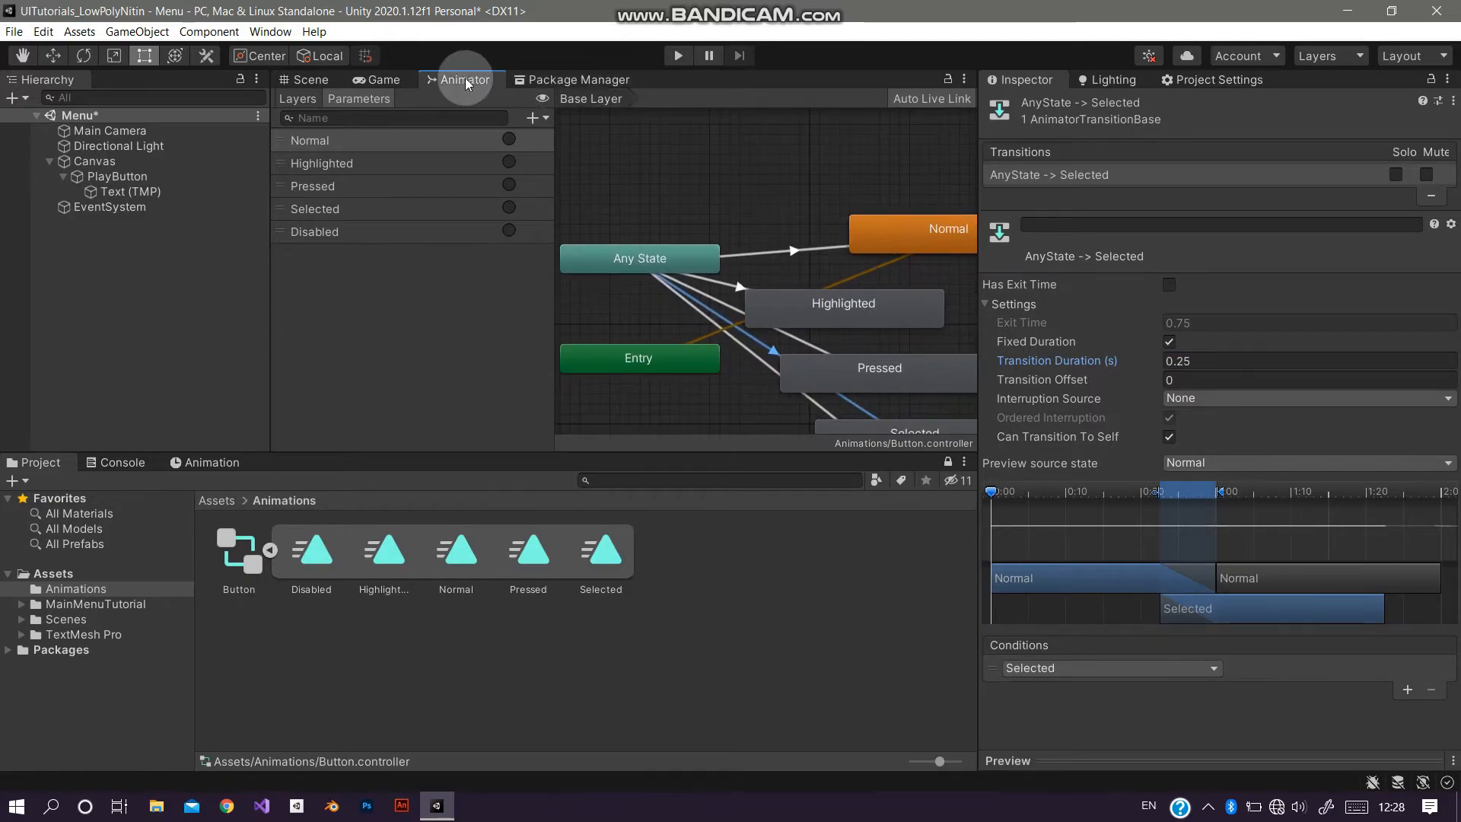
left_click(392, 79)
left_click(679, 55)
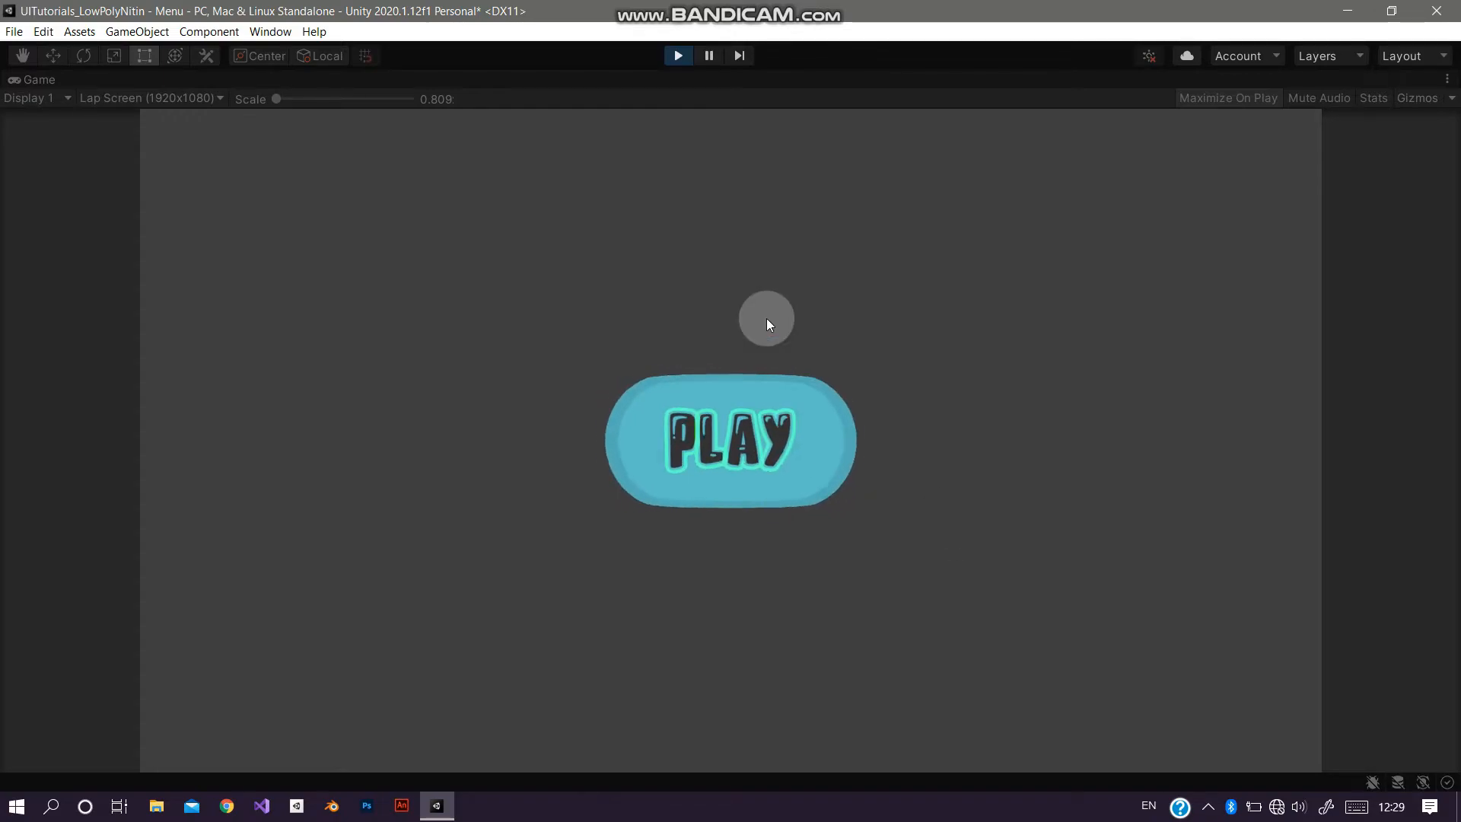
left_click(679, 55)
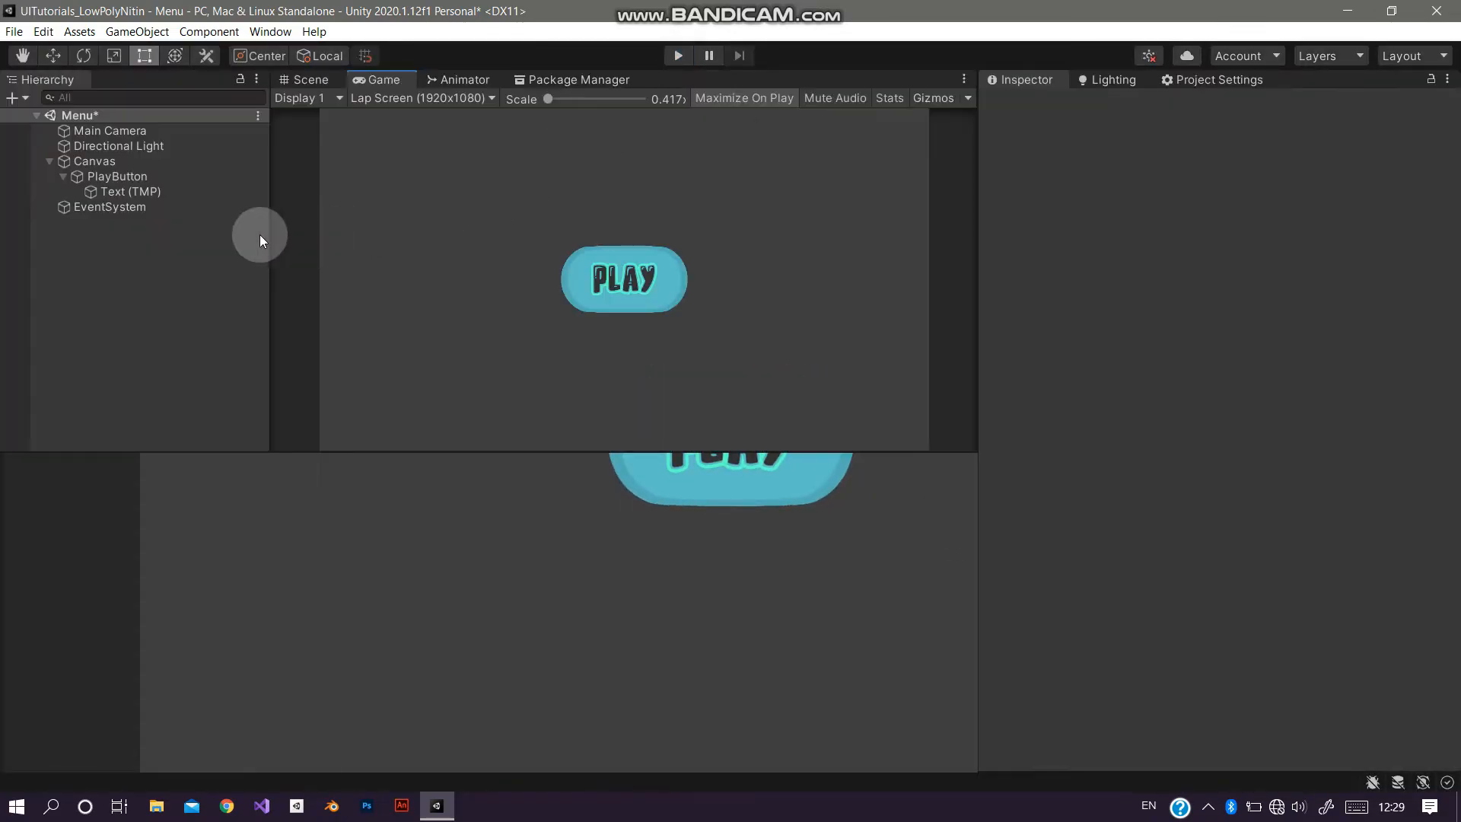
Step: Create an empty child of Canvas named MainMenu and move PlayButton inside it
left_click(70, 177)
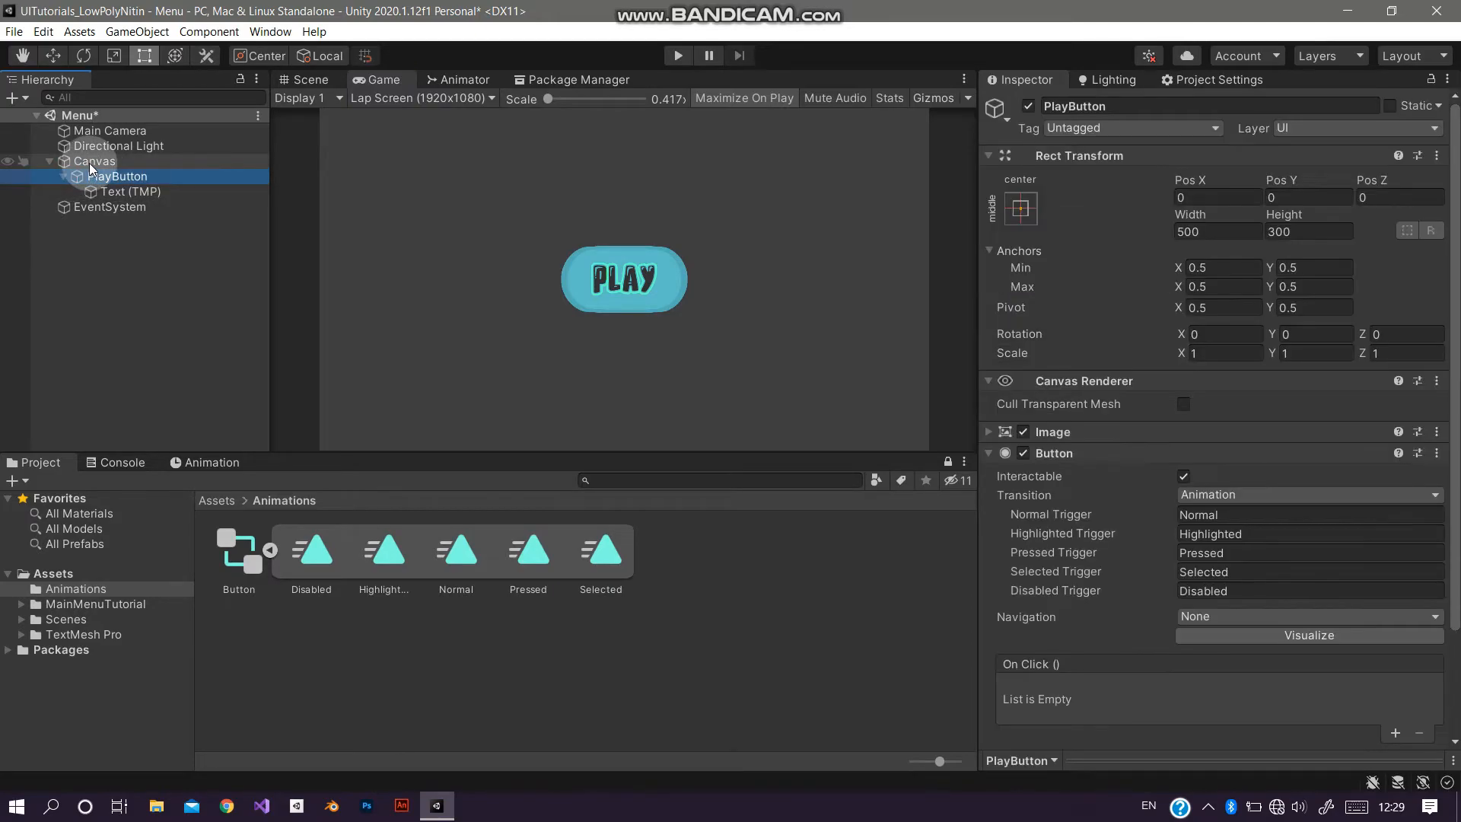
right_click(90, 169)
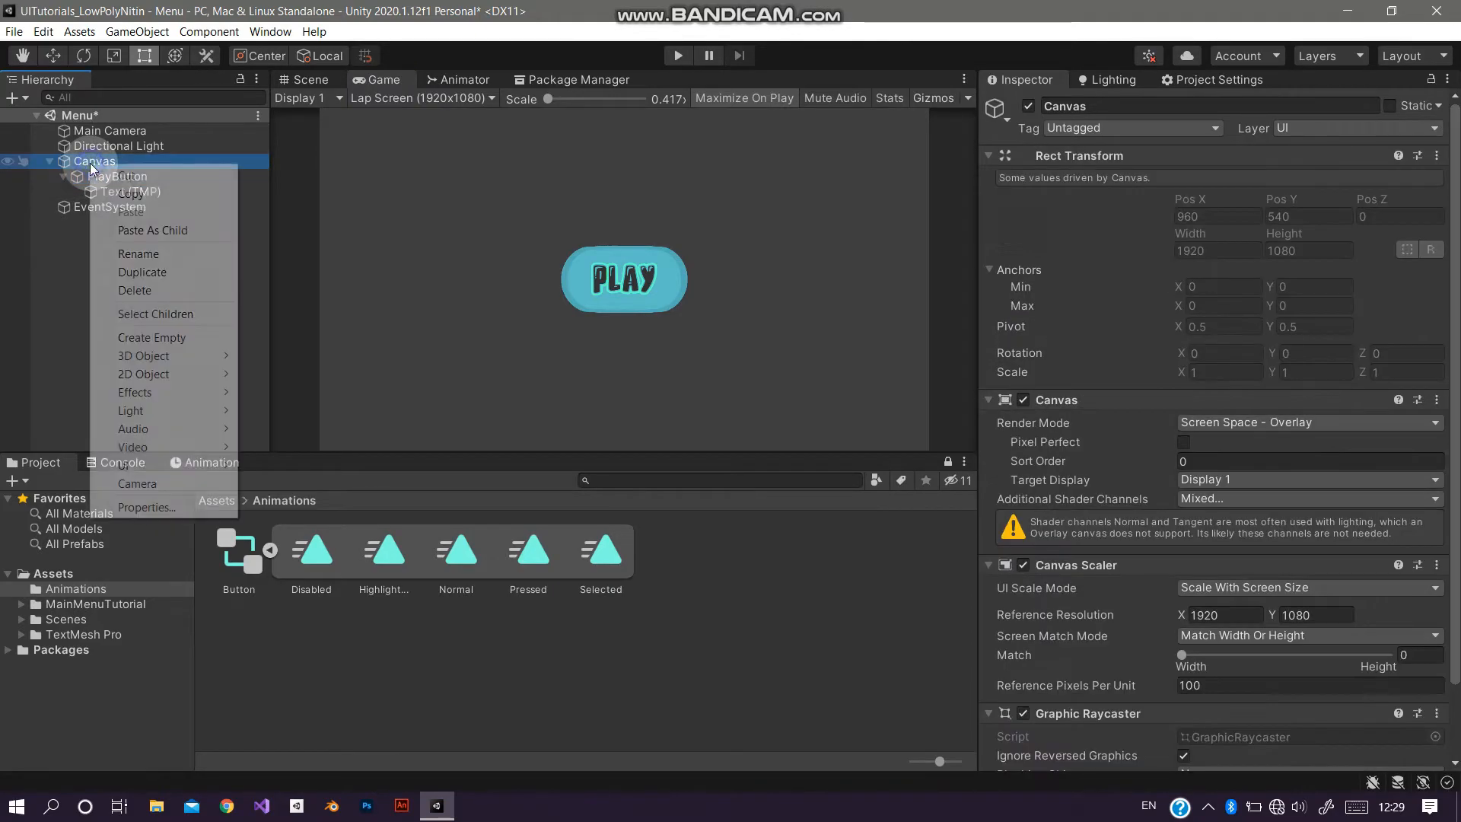
left_click(169, 338)
left_click(1120, 108)
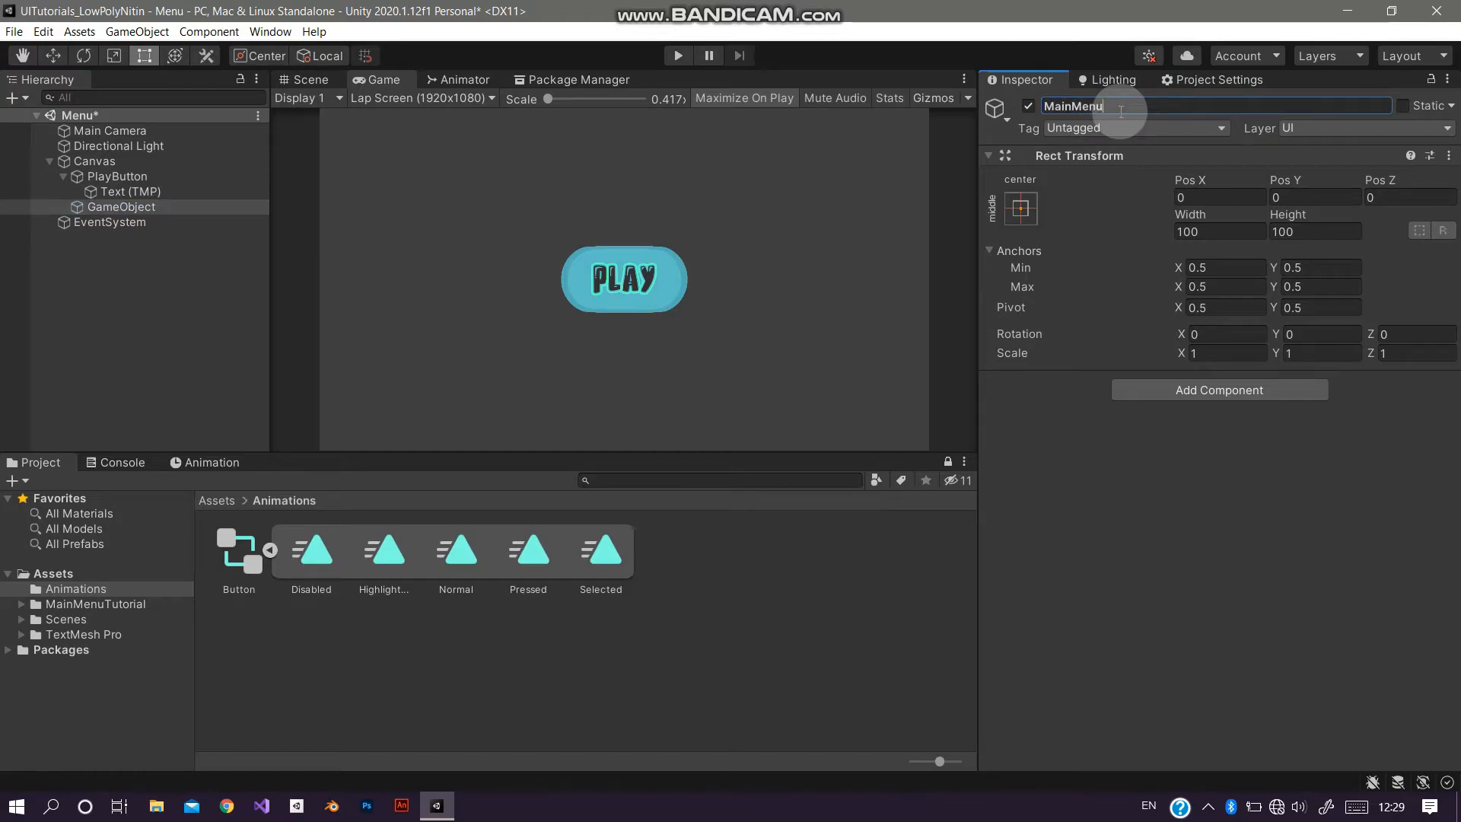
left_click_drag(167, 173, 148, 210)
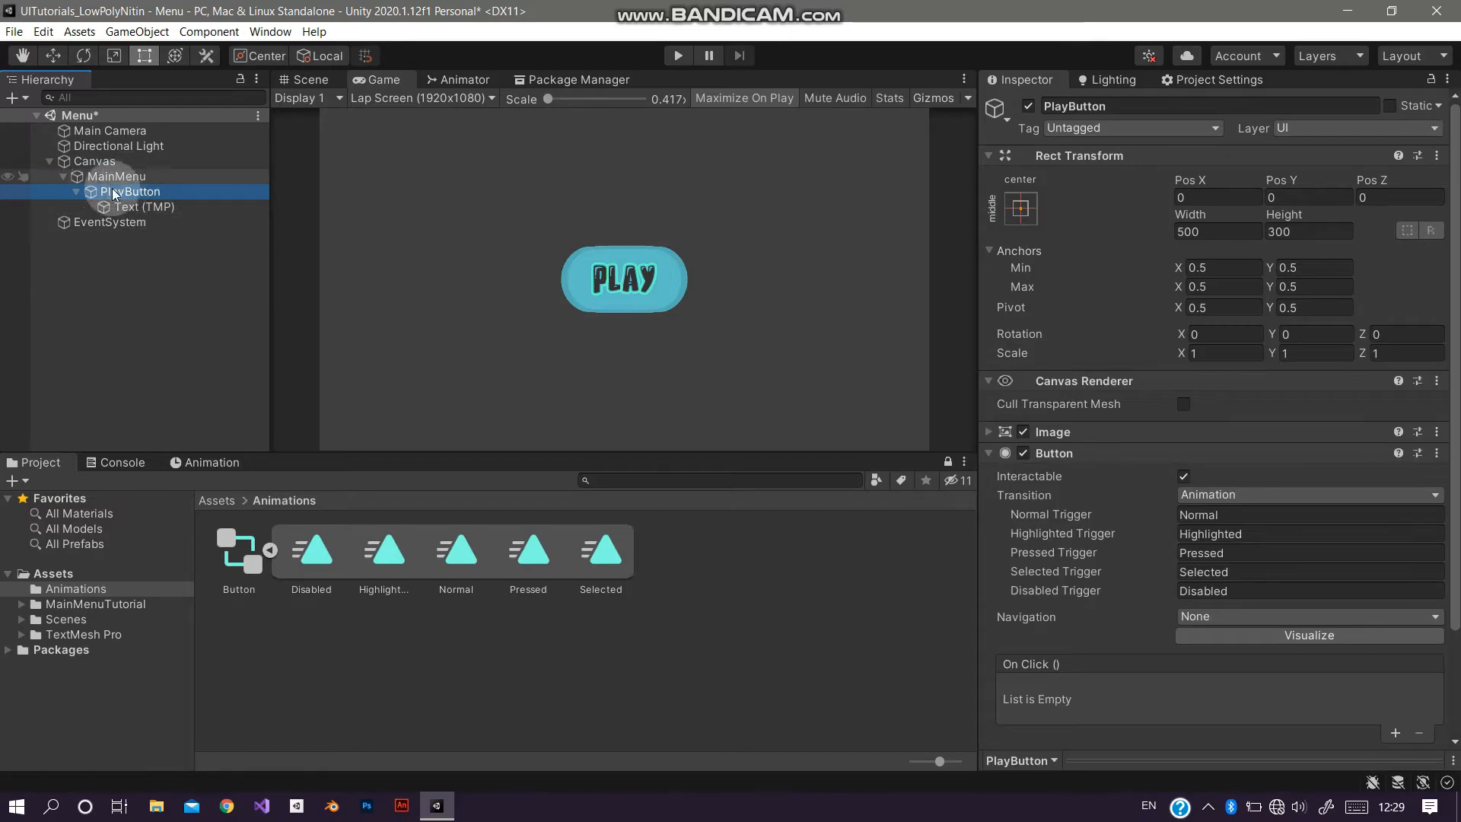
left_click(77, 193)
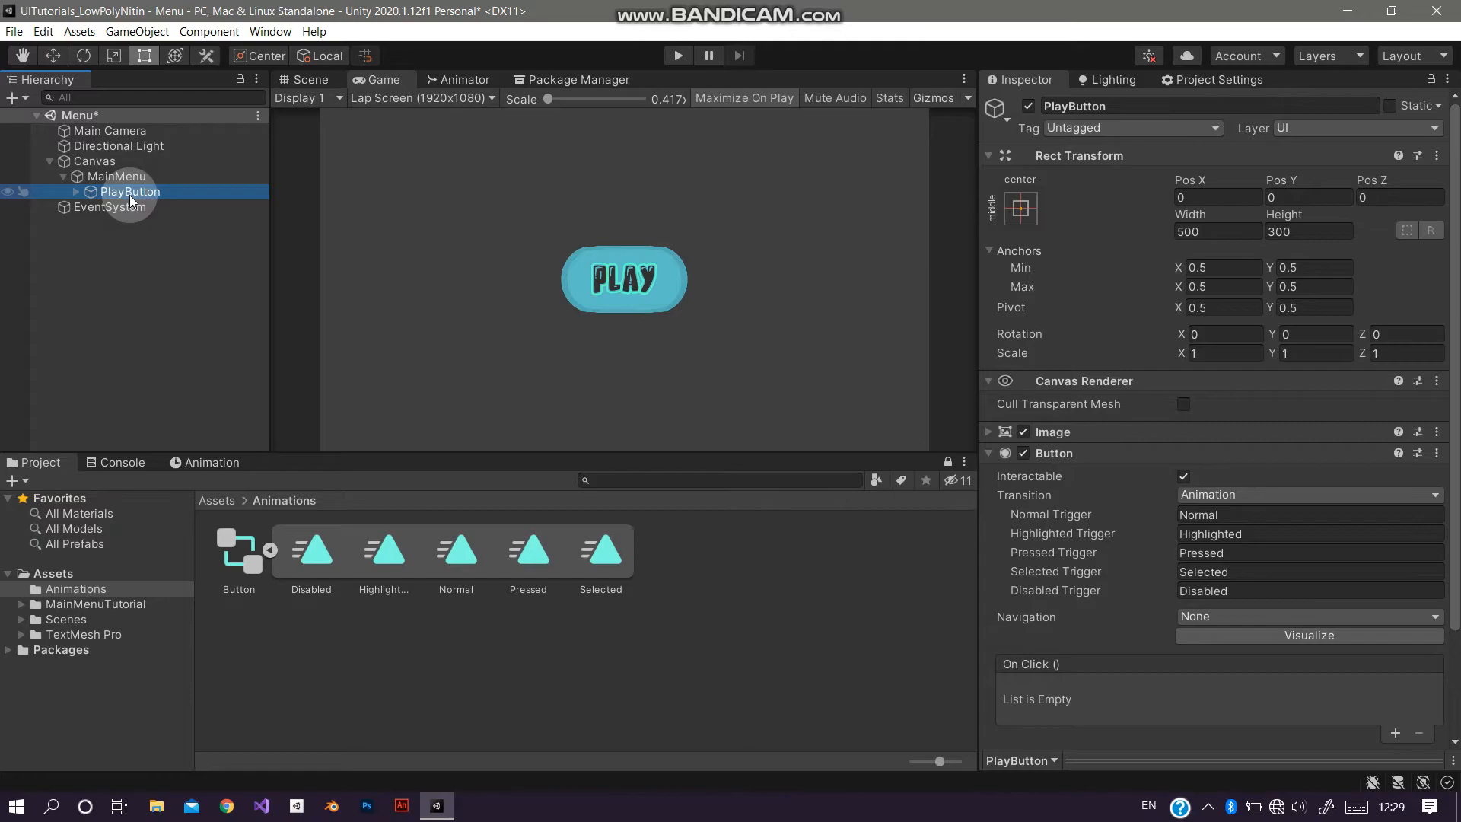
Step: Duplicate PlayButton and rename the copy OptionButton
key("ctrl+d")
left_click(1159, 106)
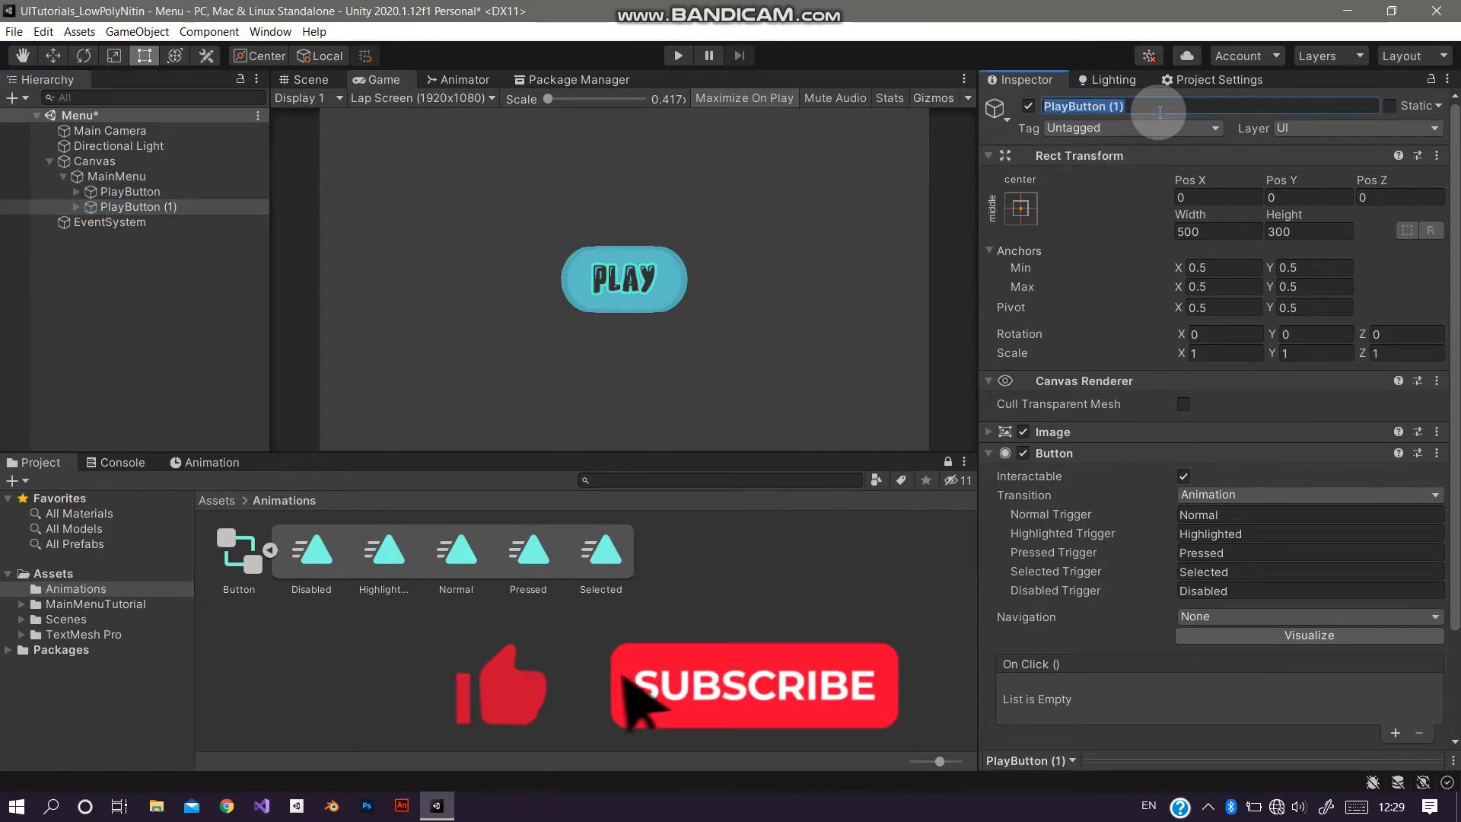
type("Option")
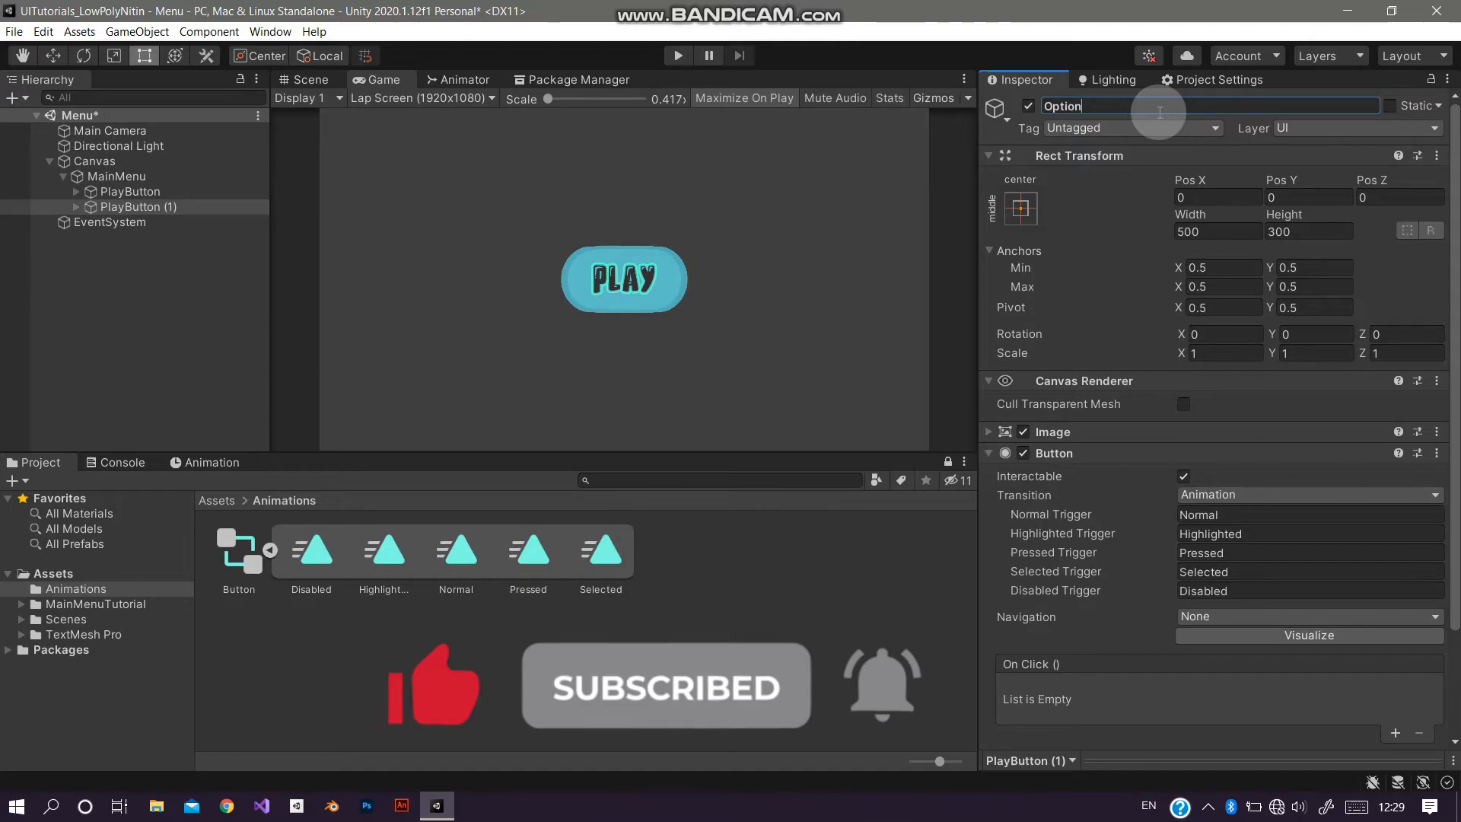
type("Button")
Step: Move OptionButton down by setting its Pos Y to -250
left_click(76, 207)
left_click(105, 218)
left_click(202, 208)
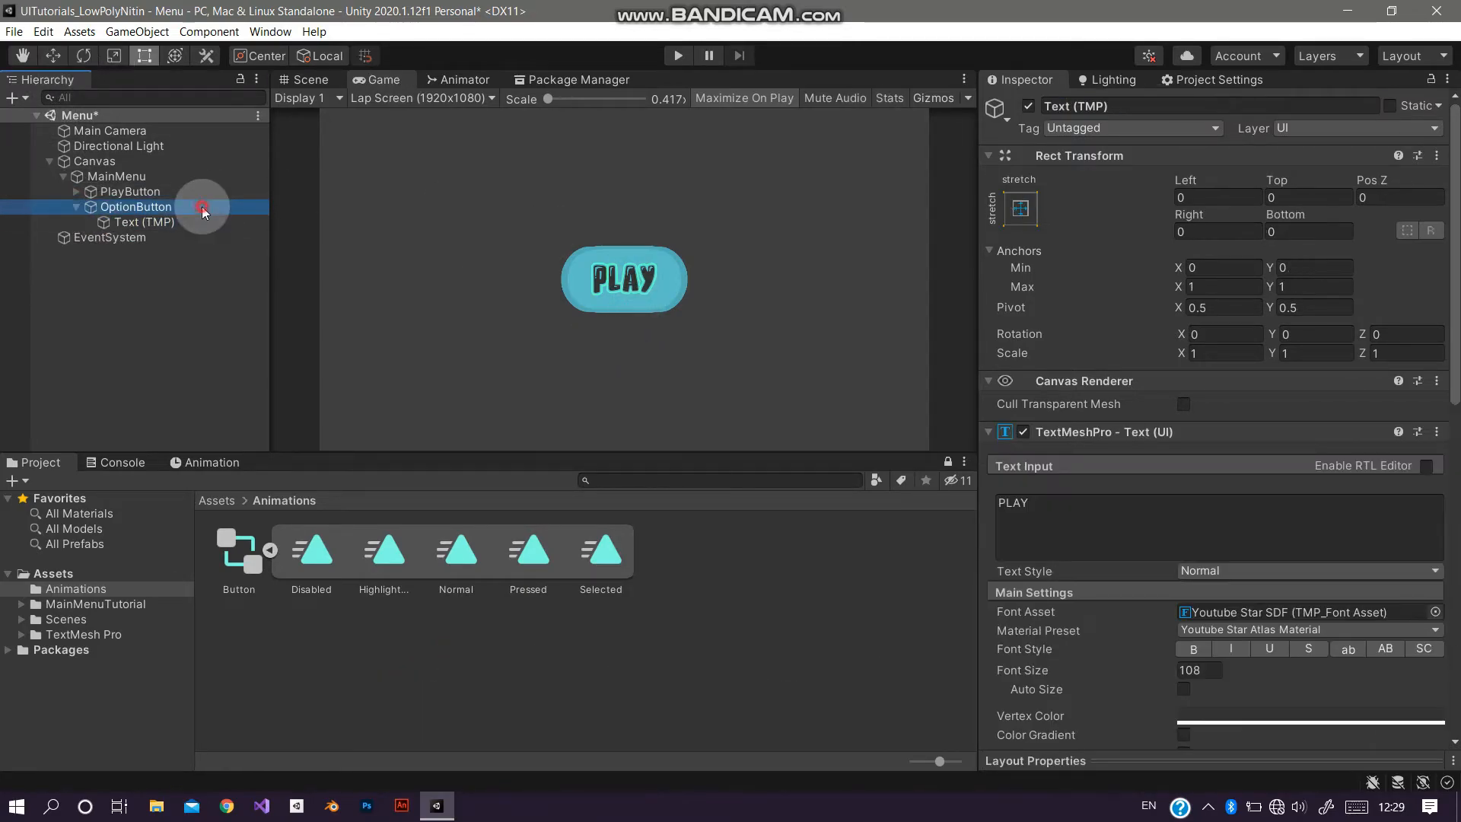
left_click_drag(1284, 176, 1335, 199)
type("-250")
Step: Change the OptionButton's TextMeshPro label text to OPTION
left_click(95, 220)
left_click(1046, 530)
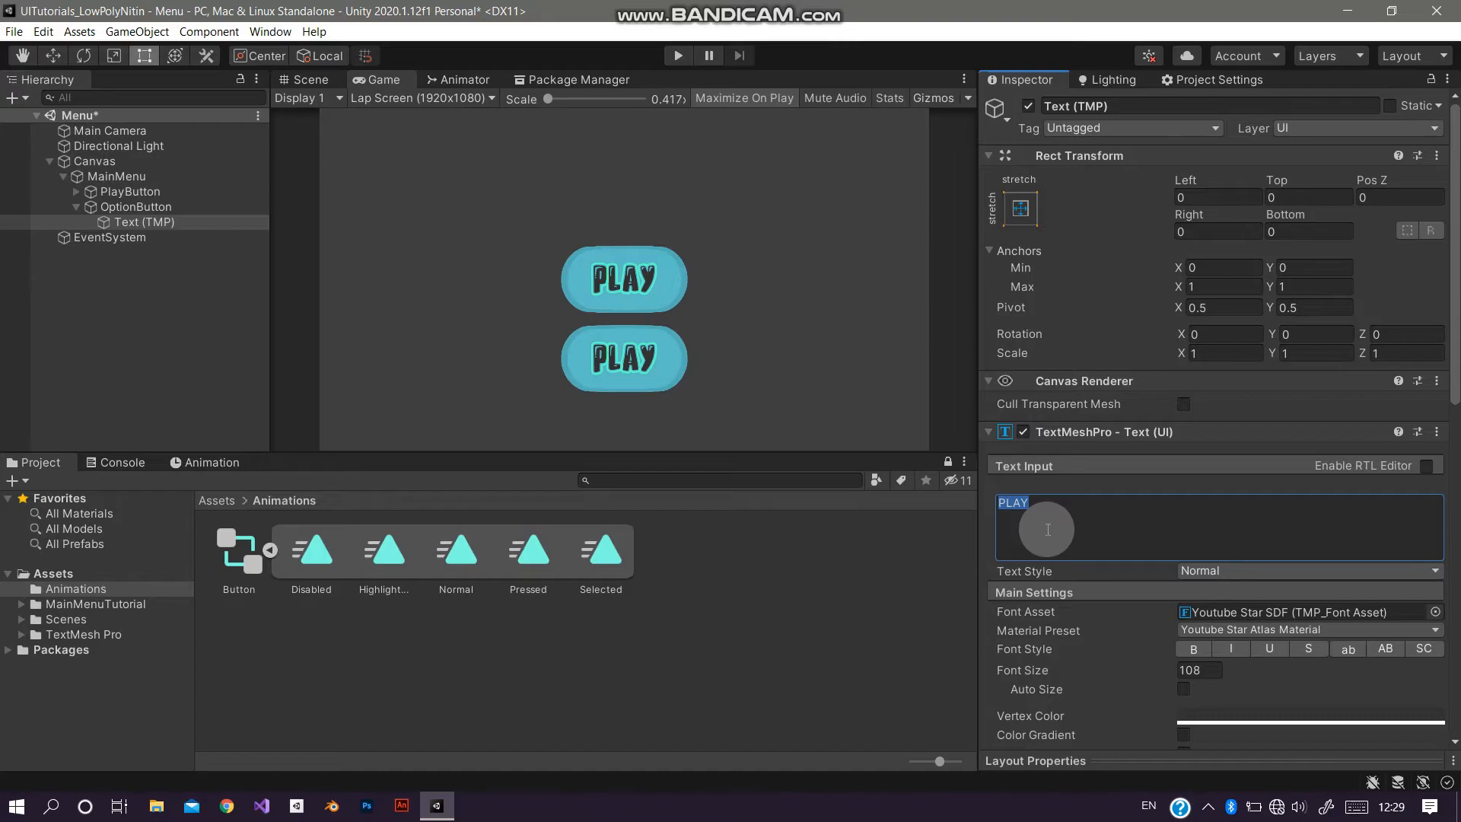
type("OP")
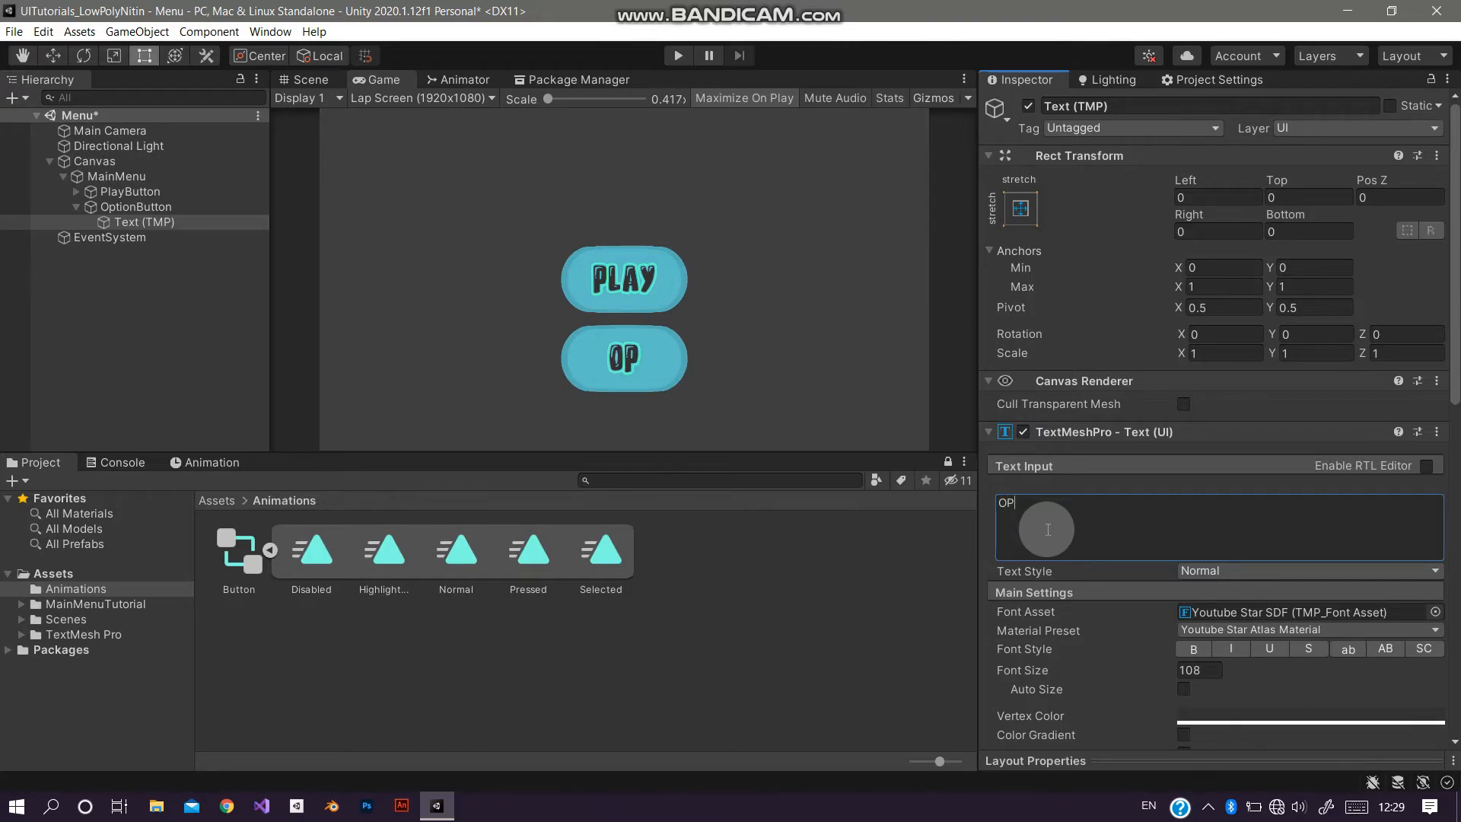
type("TION")
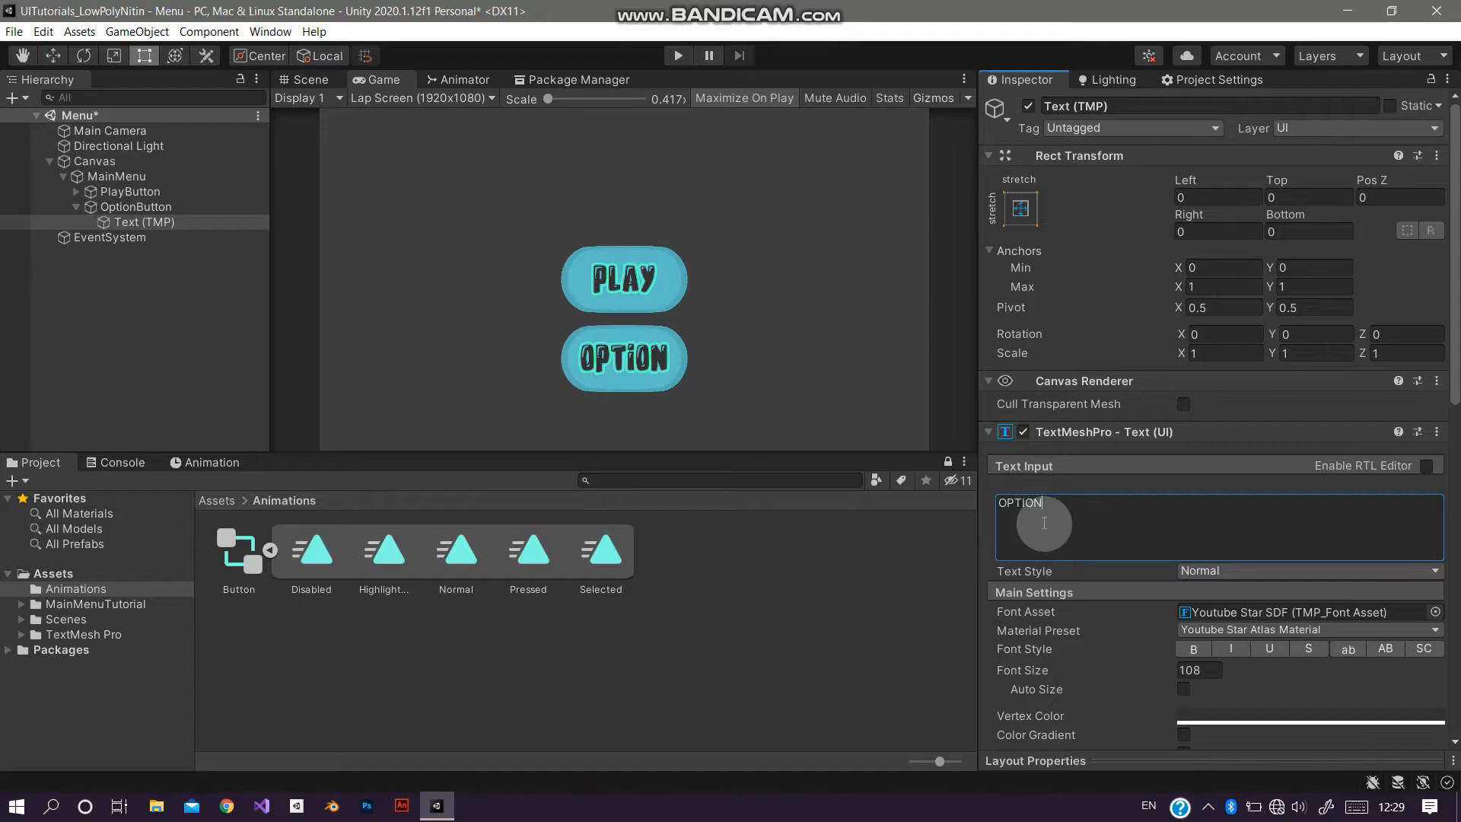
Step: Set the OptionButton's Image color to green (74FF80)
left_click(255, 206)
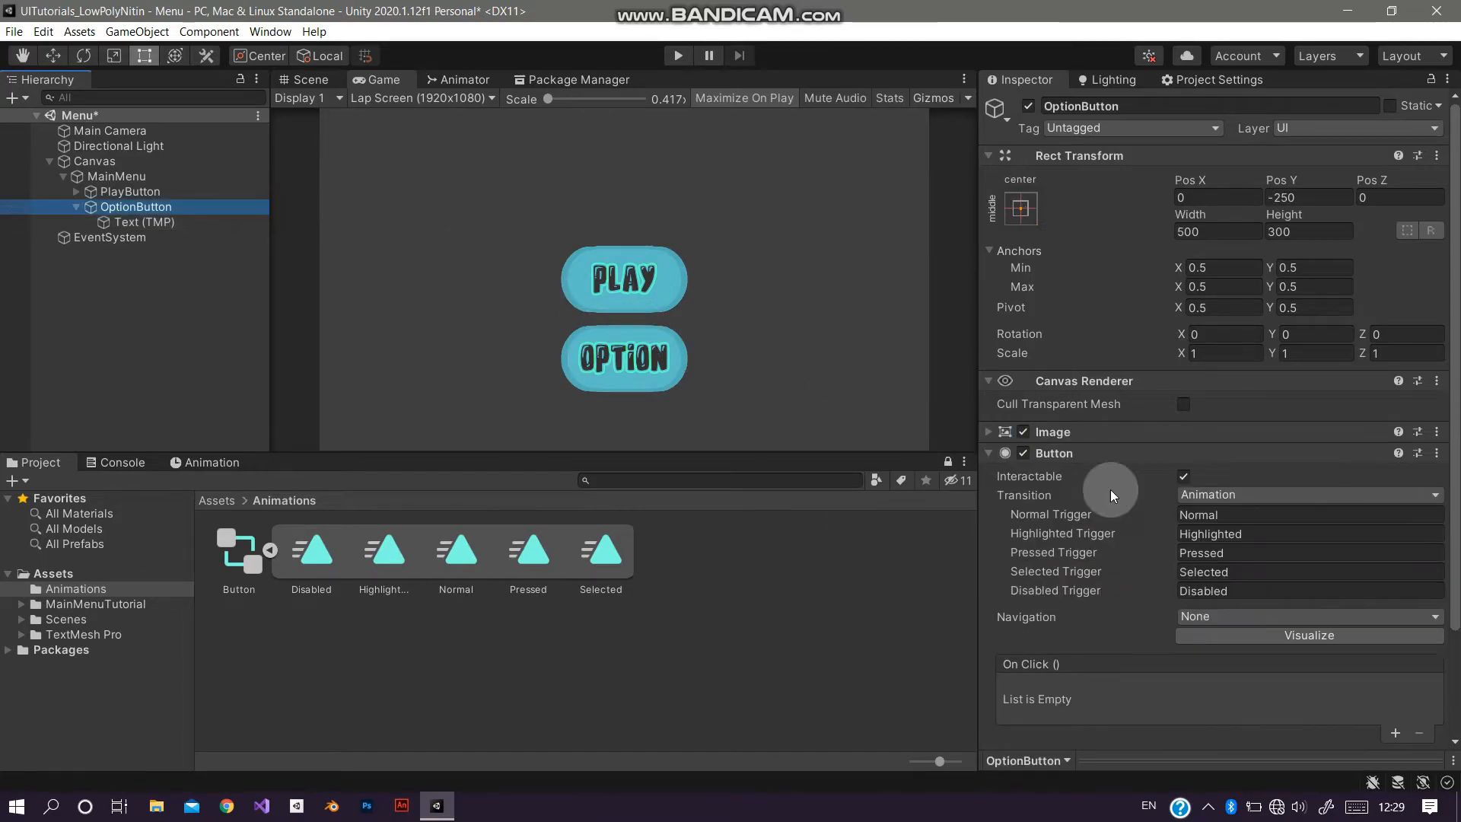
left_click(1053, 431)
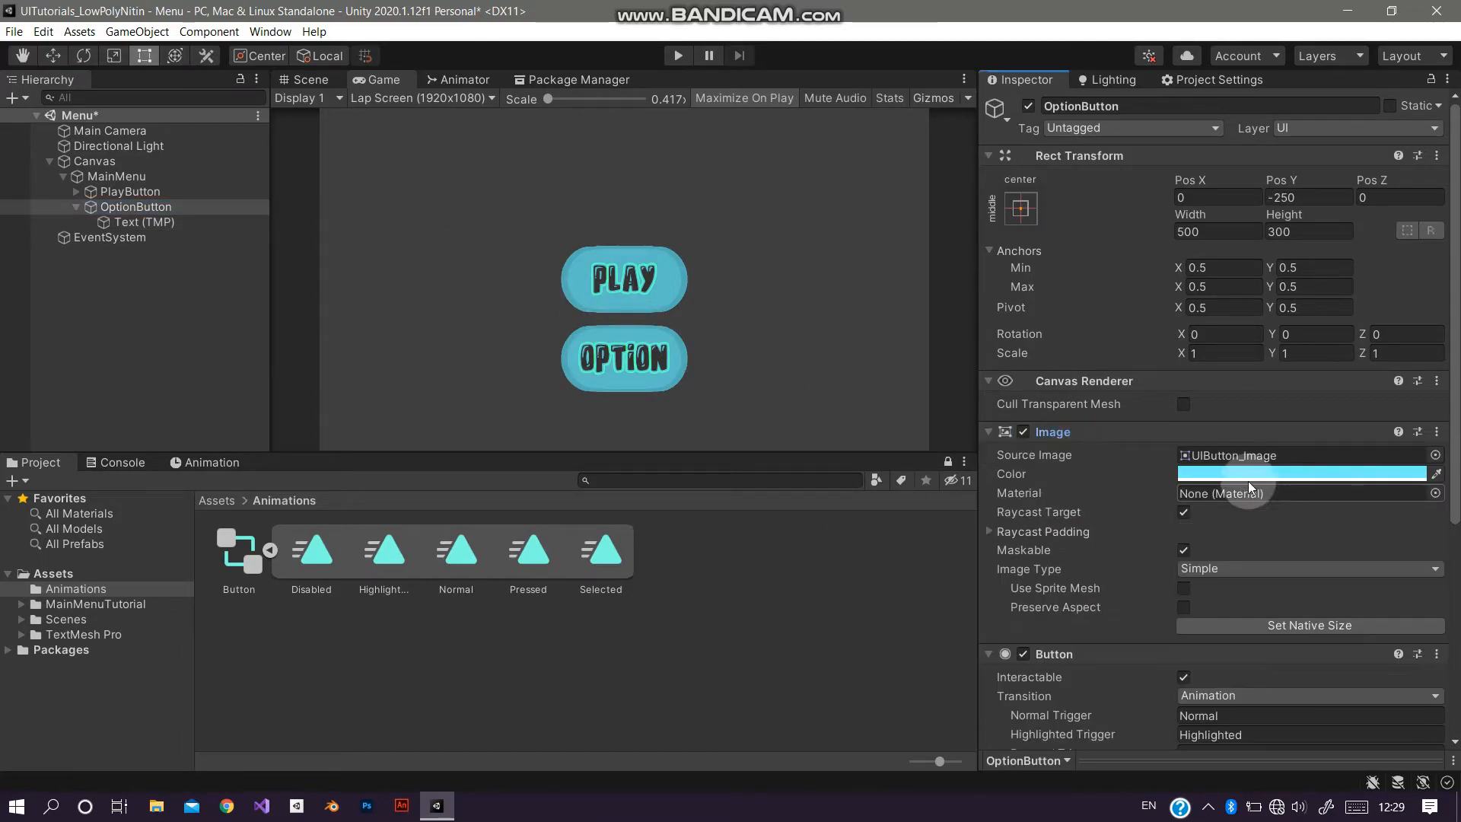
left_click(1248, 473)
left_click_drag(1329, 391, 1291, 405)
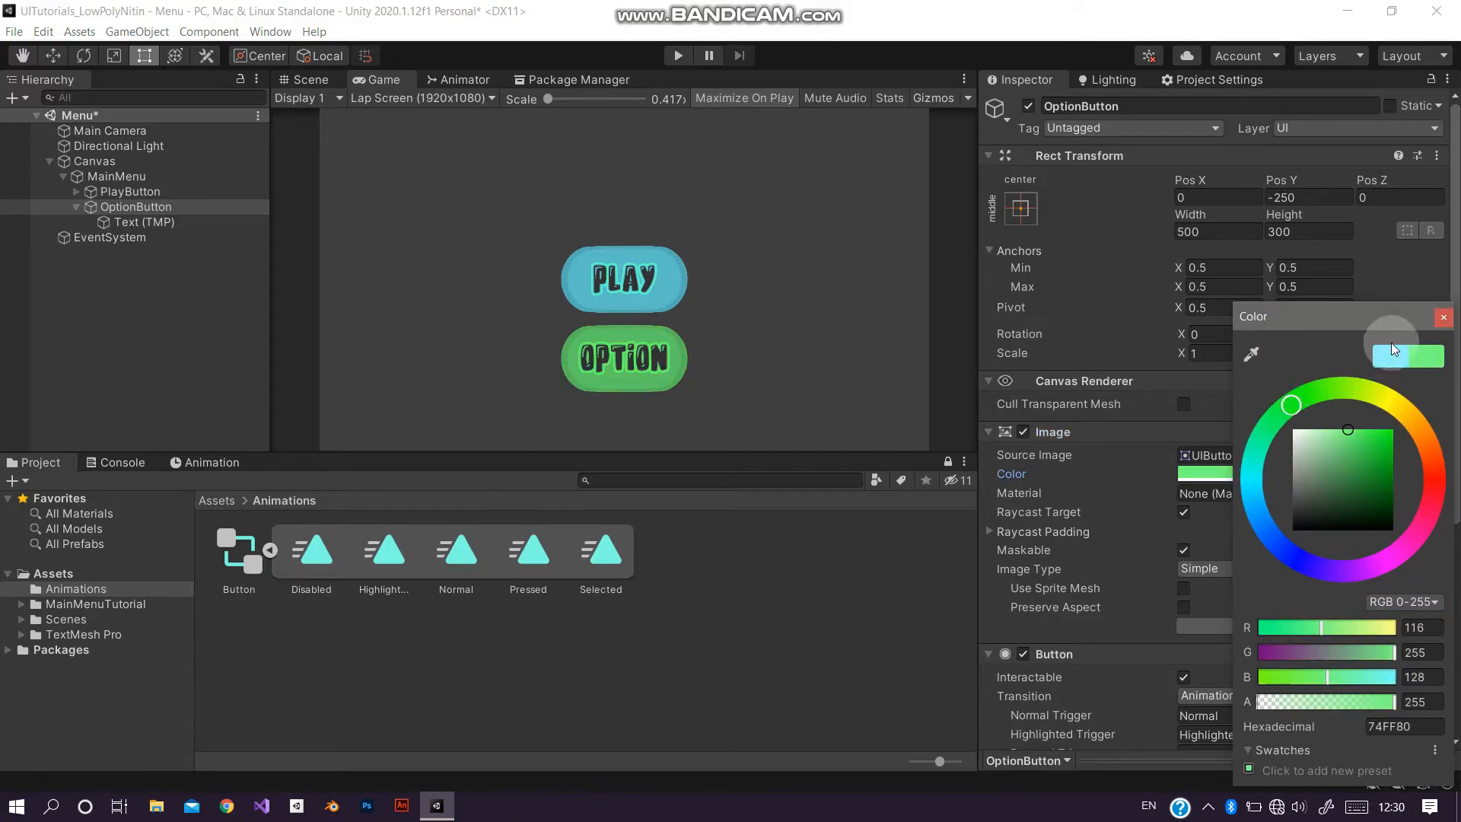
left_click(1443, 319)
Step: Duplicate OptionButton and rename the copy QuitButton
left_click(76, 206)
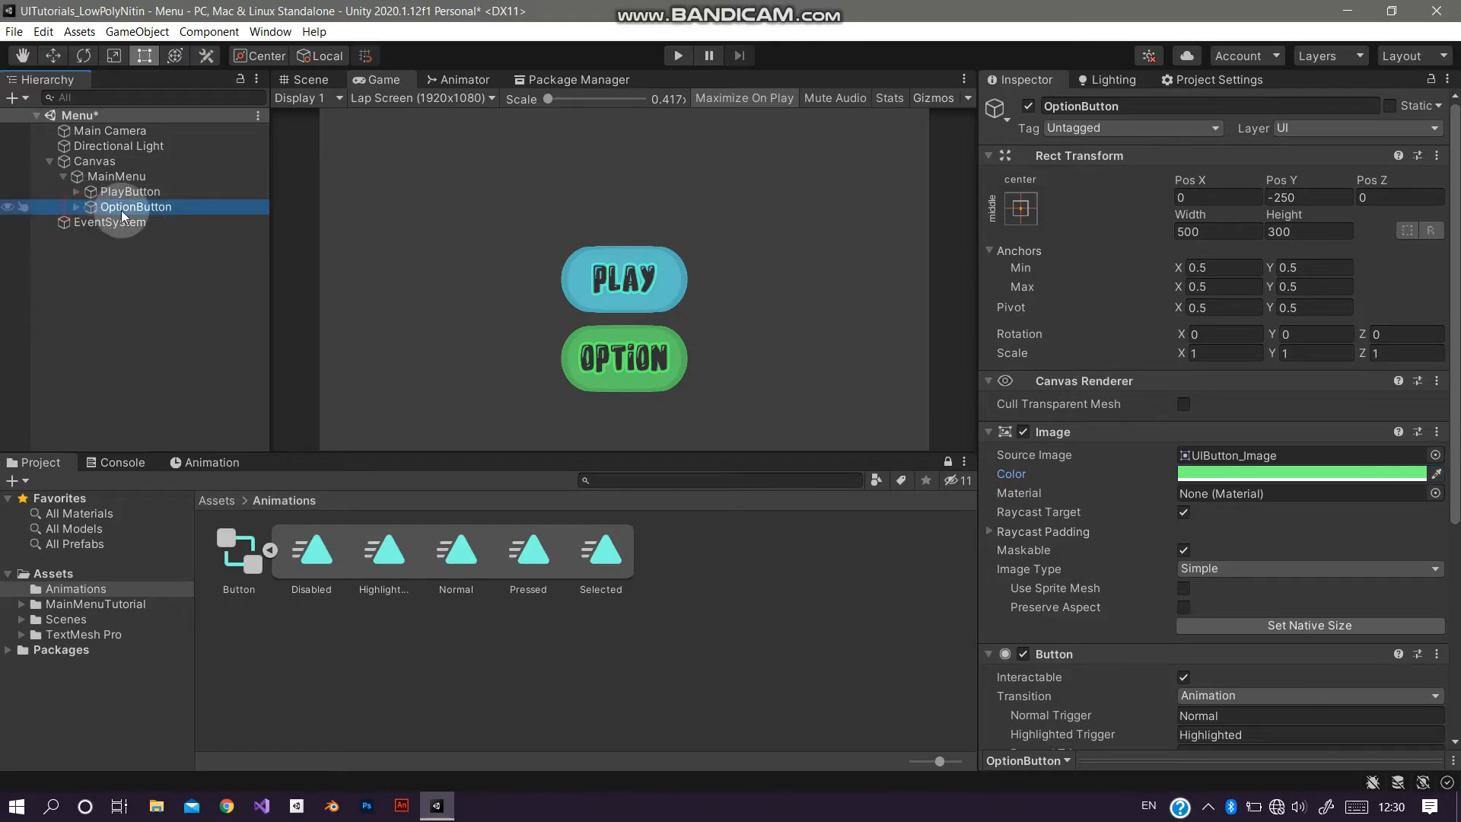
left_click(132, 245)
left_click(152, 206)
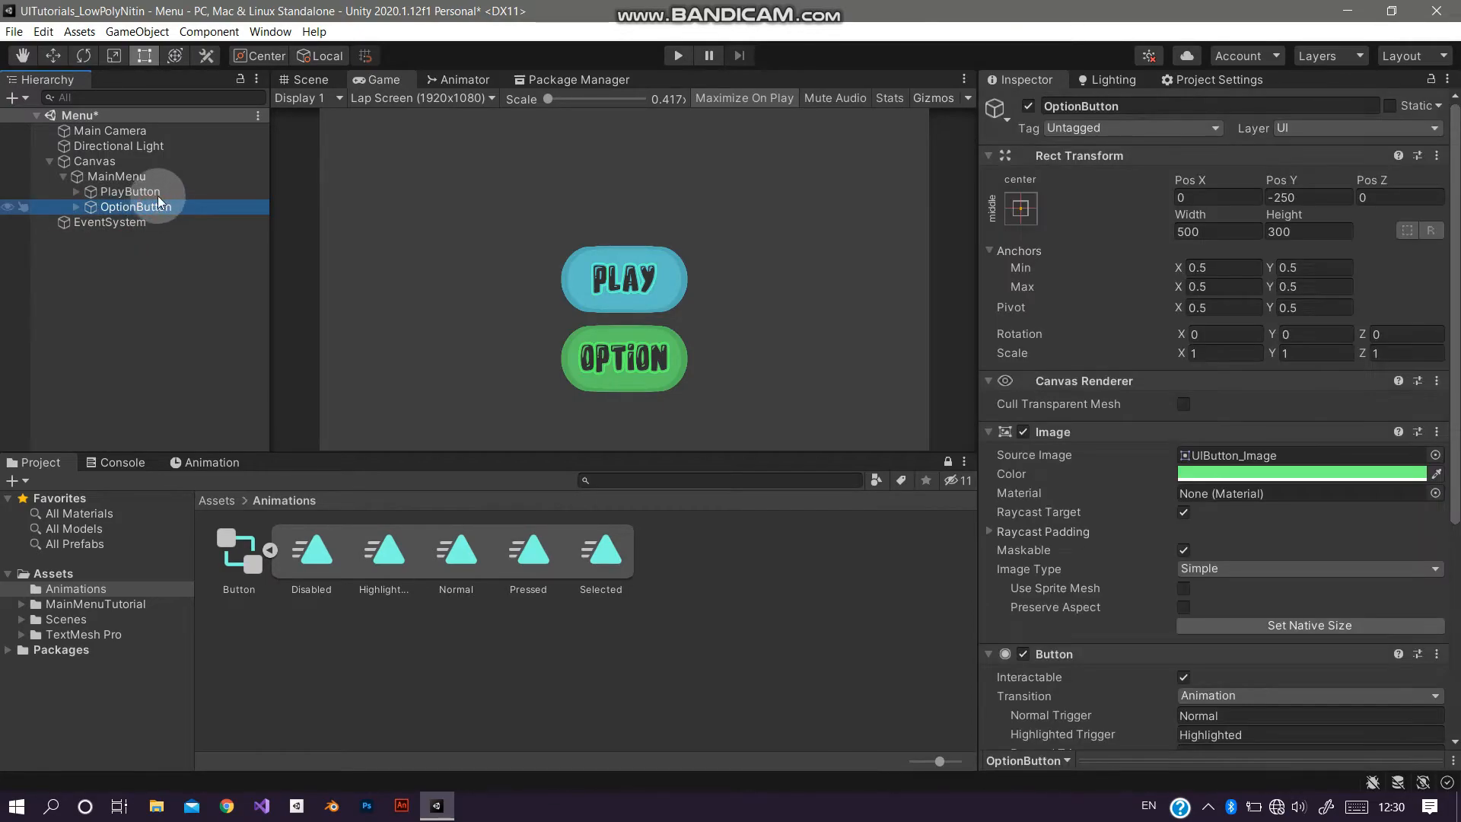
key("ctrl+d")
left_click(1165, 112)
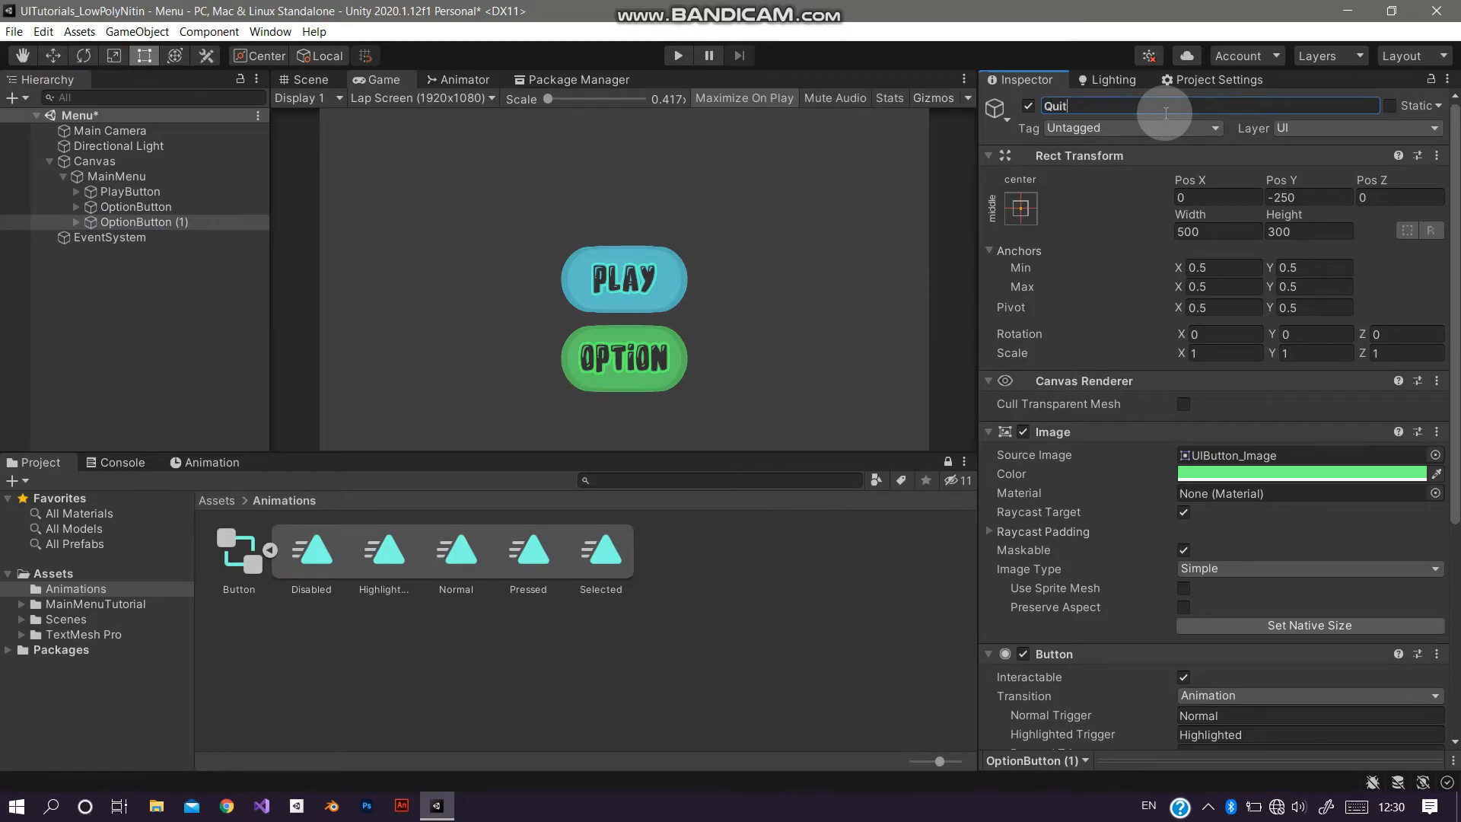
type("QuitButton")
Step: Change the QuitButton's TextMeshPro label text to QUIT
left_click(76, 221)
left_click(134, 237)
left_click(1147, 508)
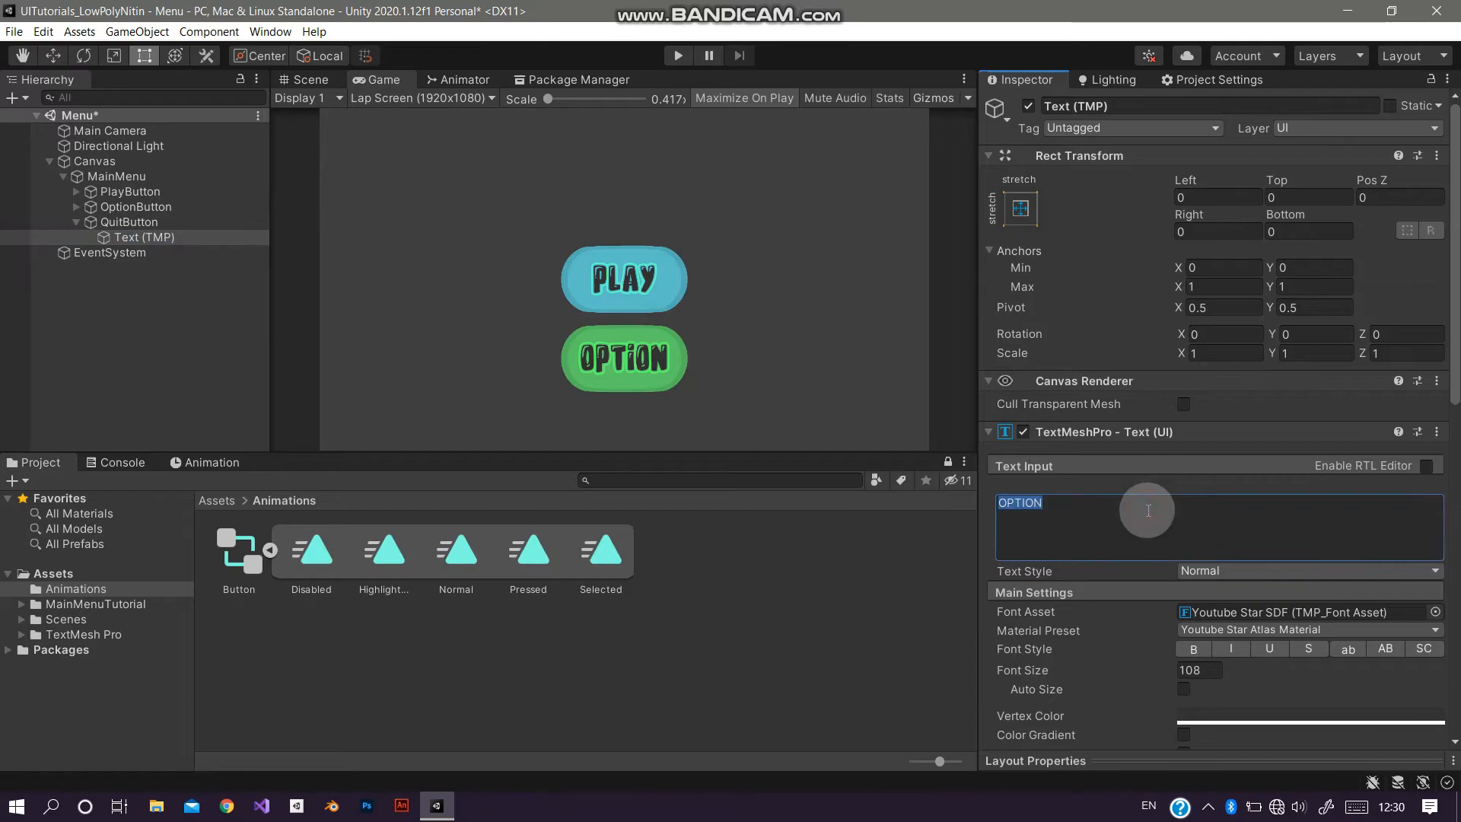
type("QUIT")
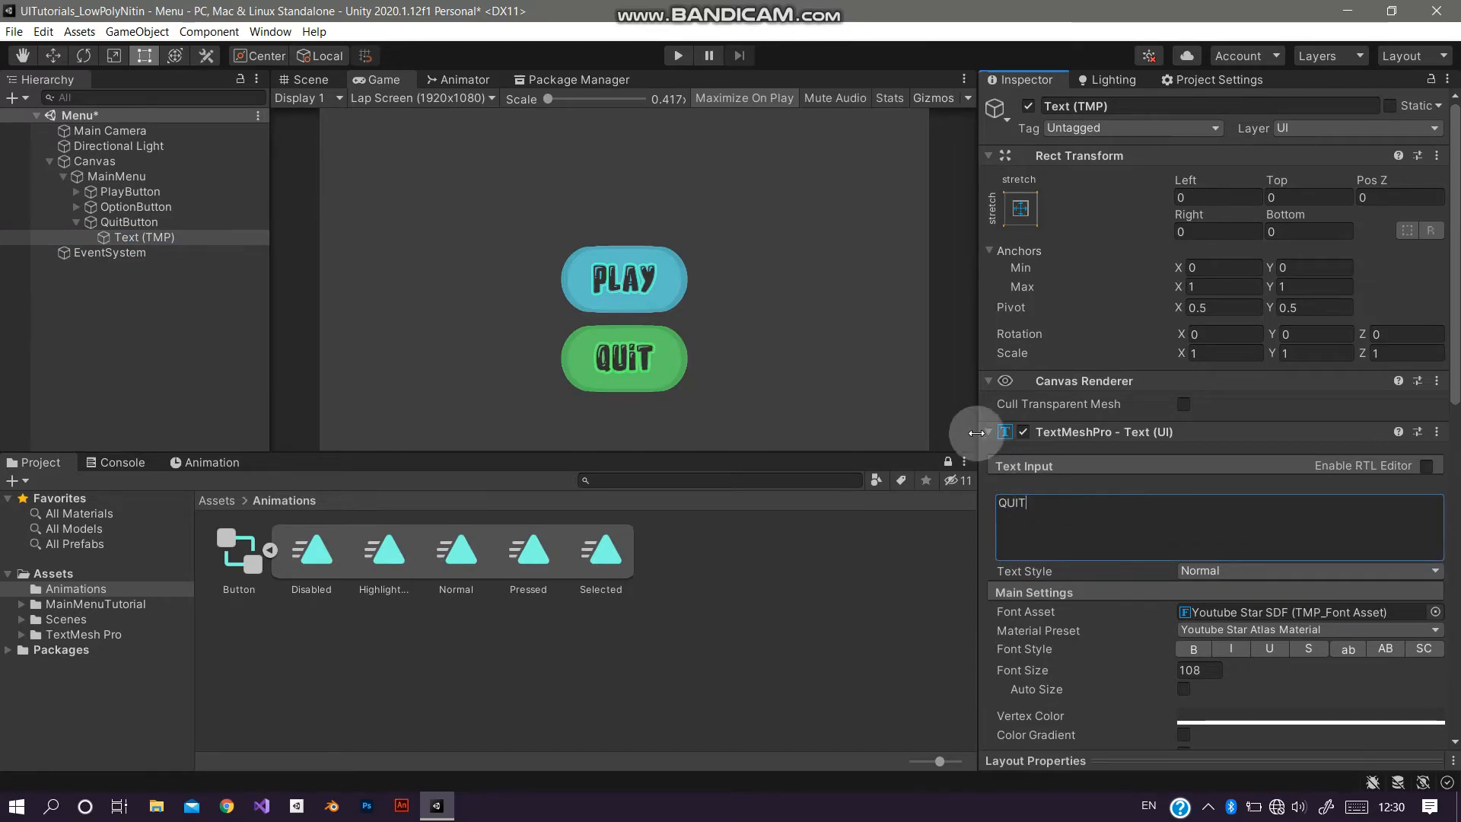
Step: Set the QuitButton's Pos Y to -500
left_click(251, 221)
left_click(1305, 197)
type("-")
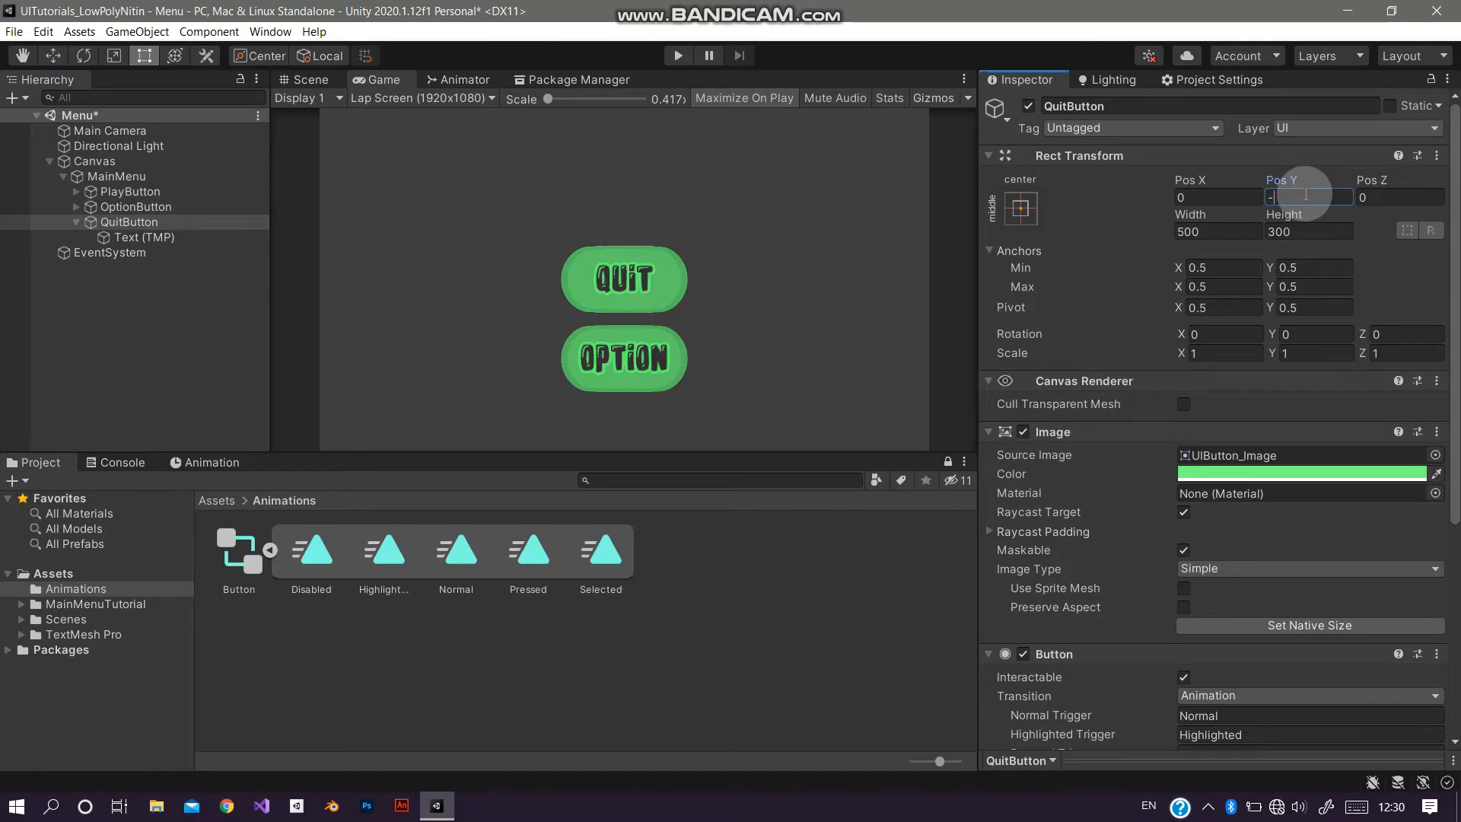
type("350")
key("BackSpace")
type("450")
key("BackSpace")
key("BackSpace")
type("525")
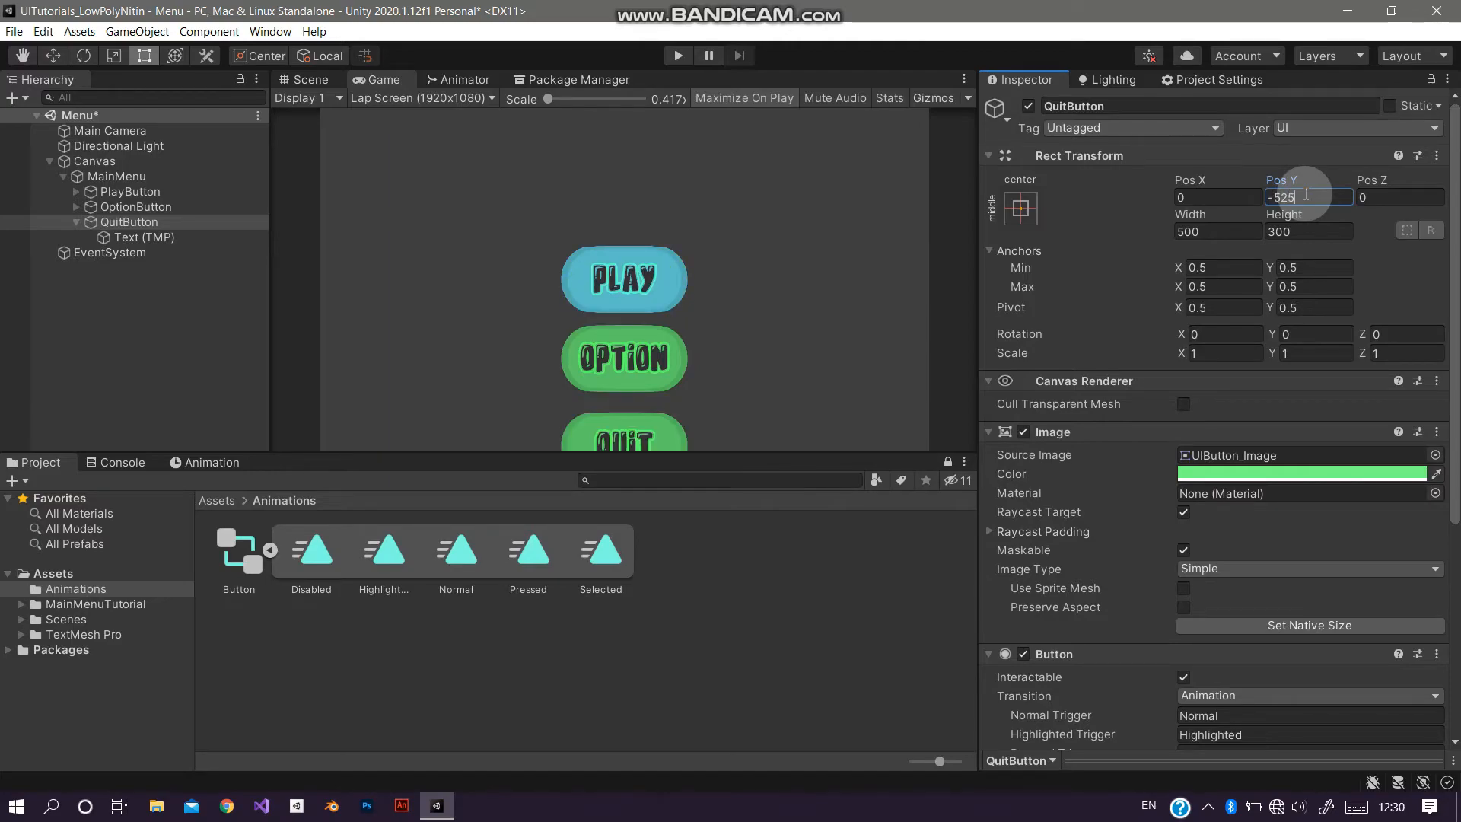
key("BackSpace")
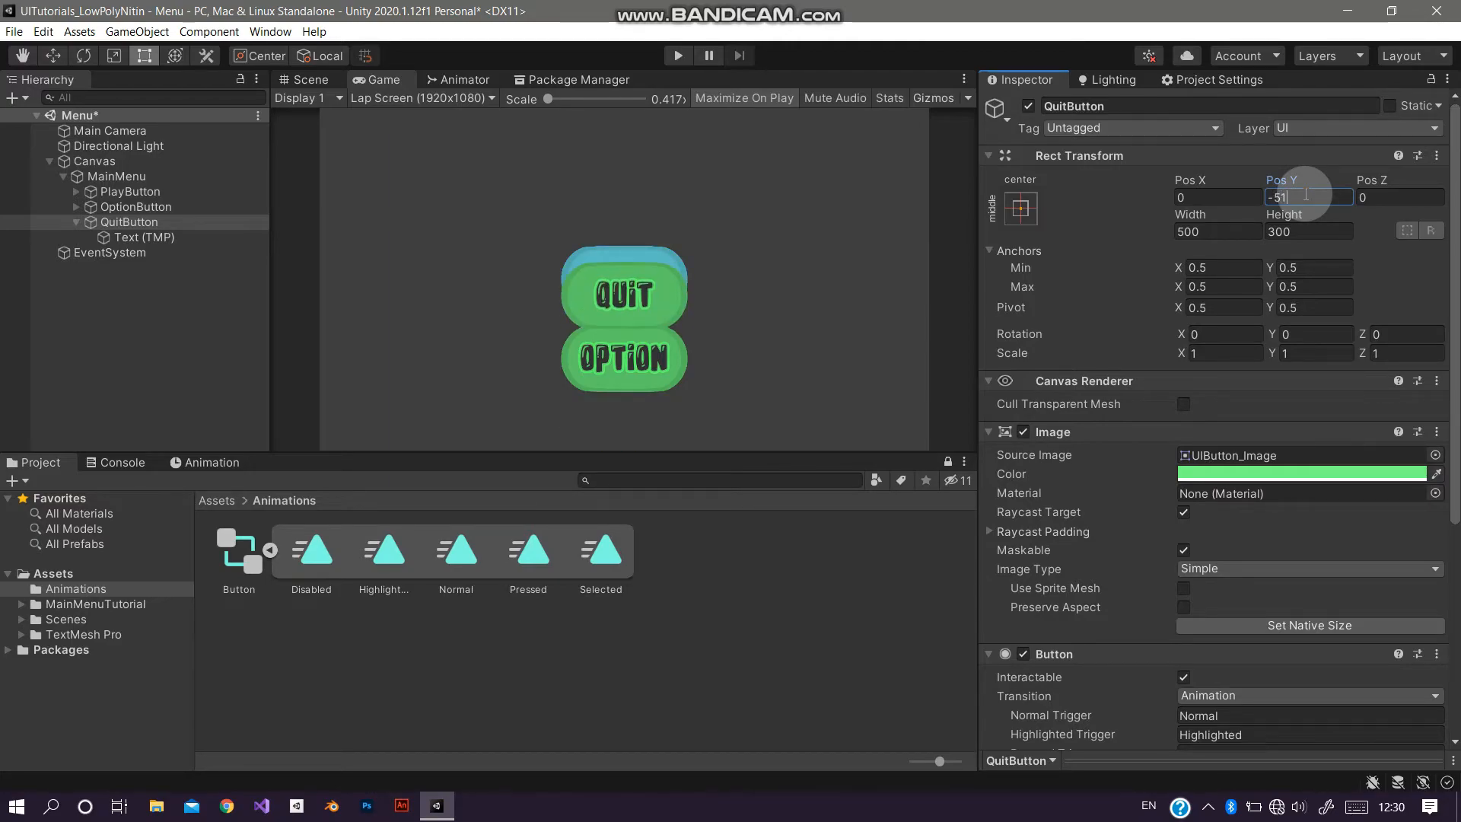
type("5")
key("BackSpace")
key("BackSpace")
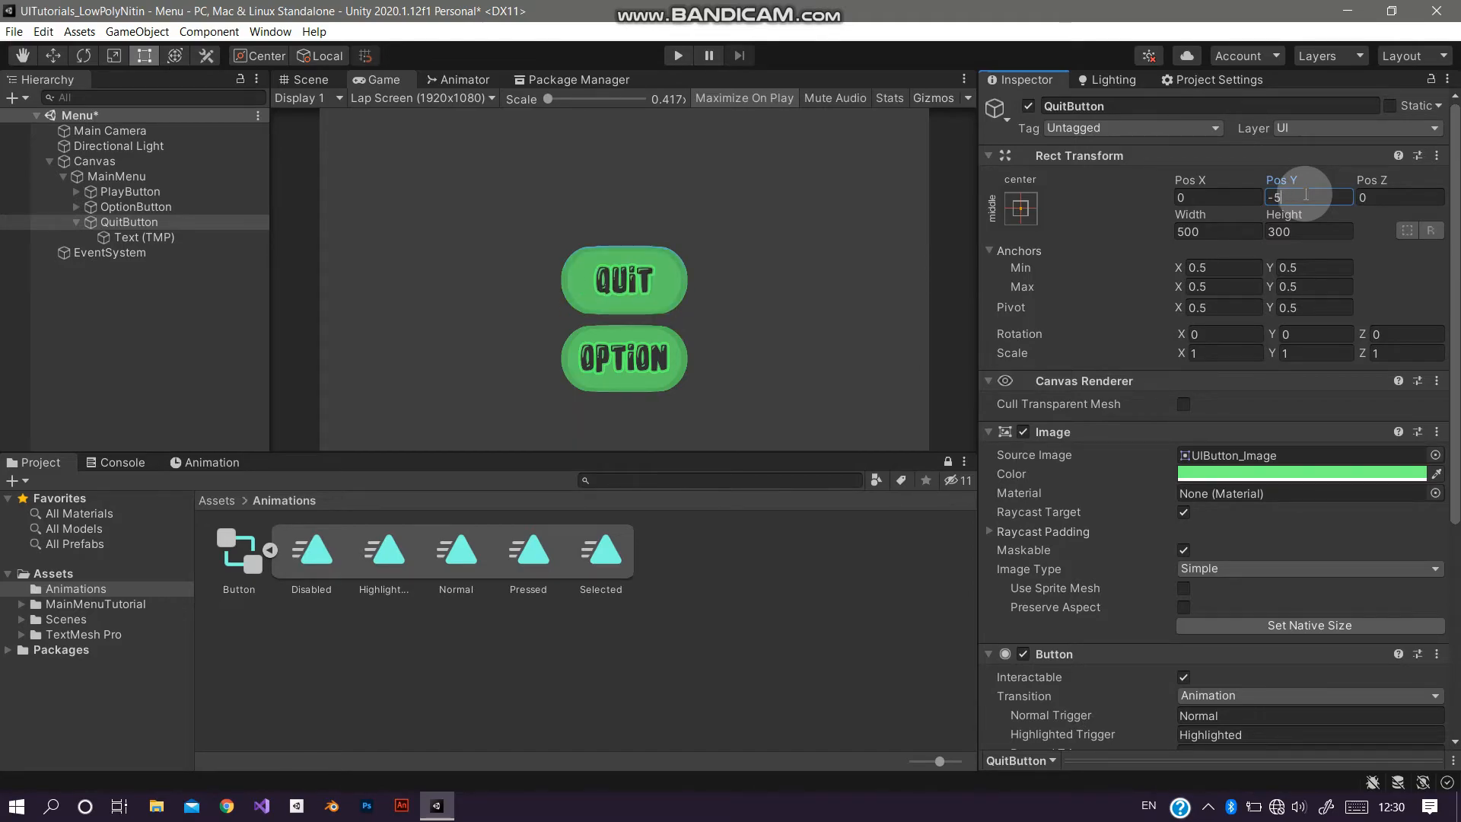
type("00")
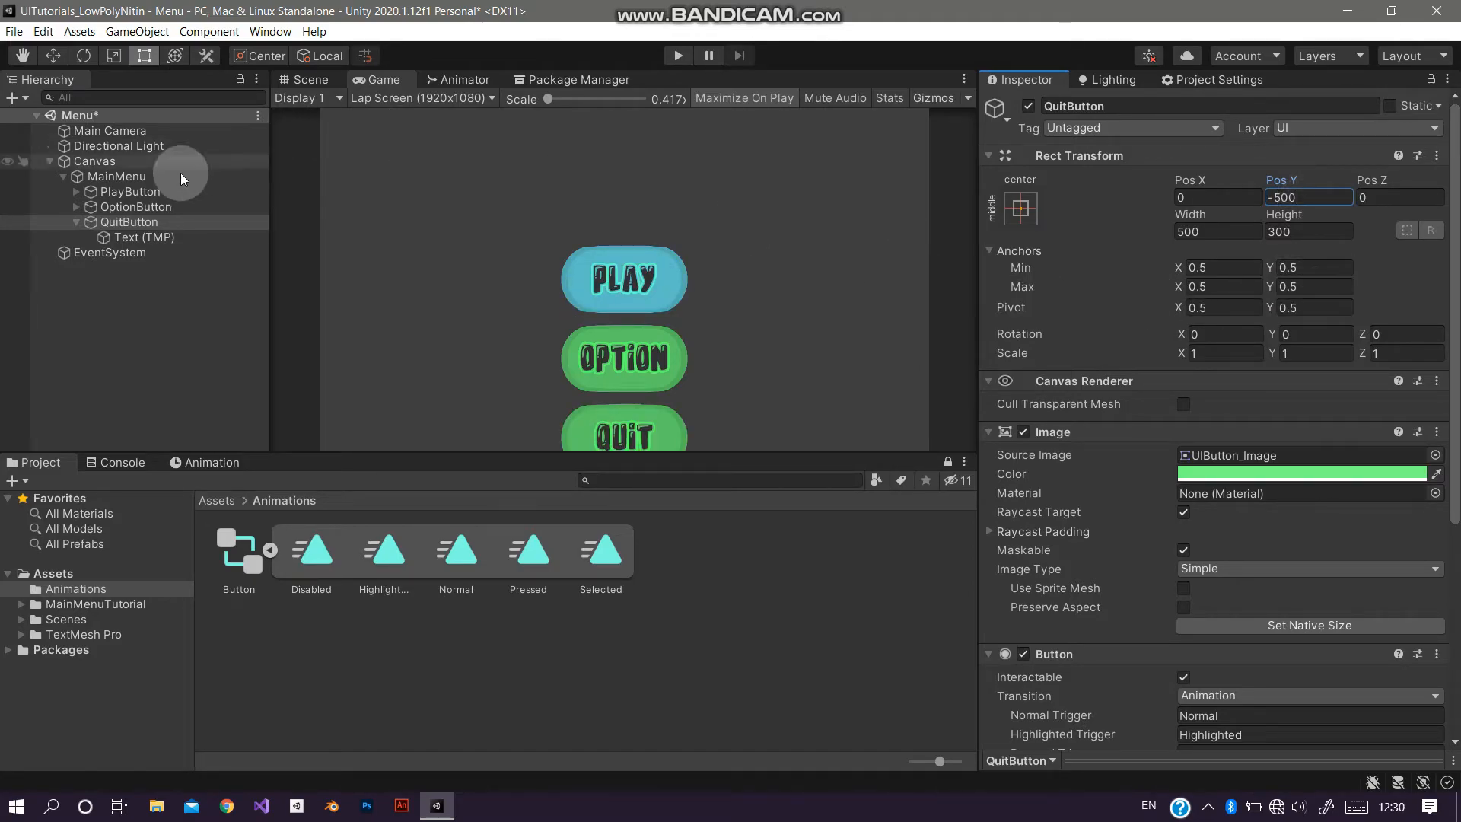
Step: Set the QuitButton's Image color to pinkish red (FF7488)
mouse_move(1432, 439)
left_mouse_down()
mouse_move(1430, 521)
mouse_move(1433, 497)
left_mouse_up()
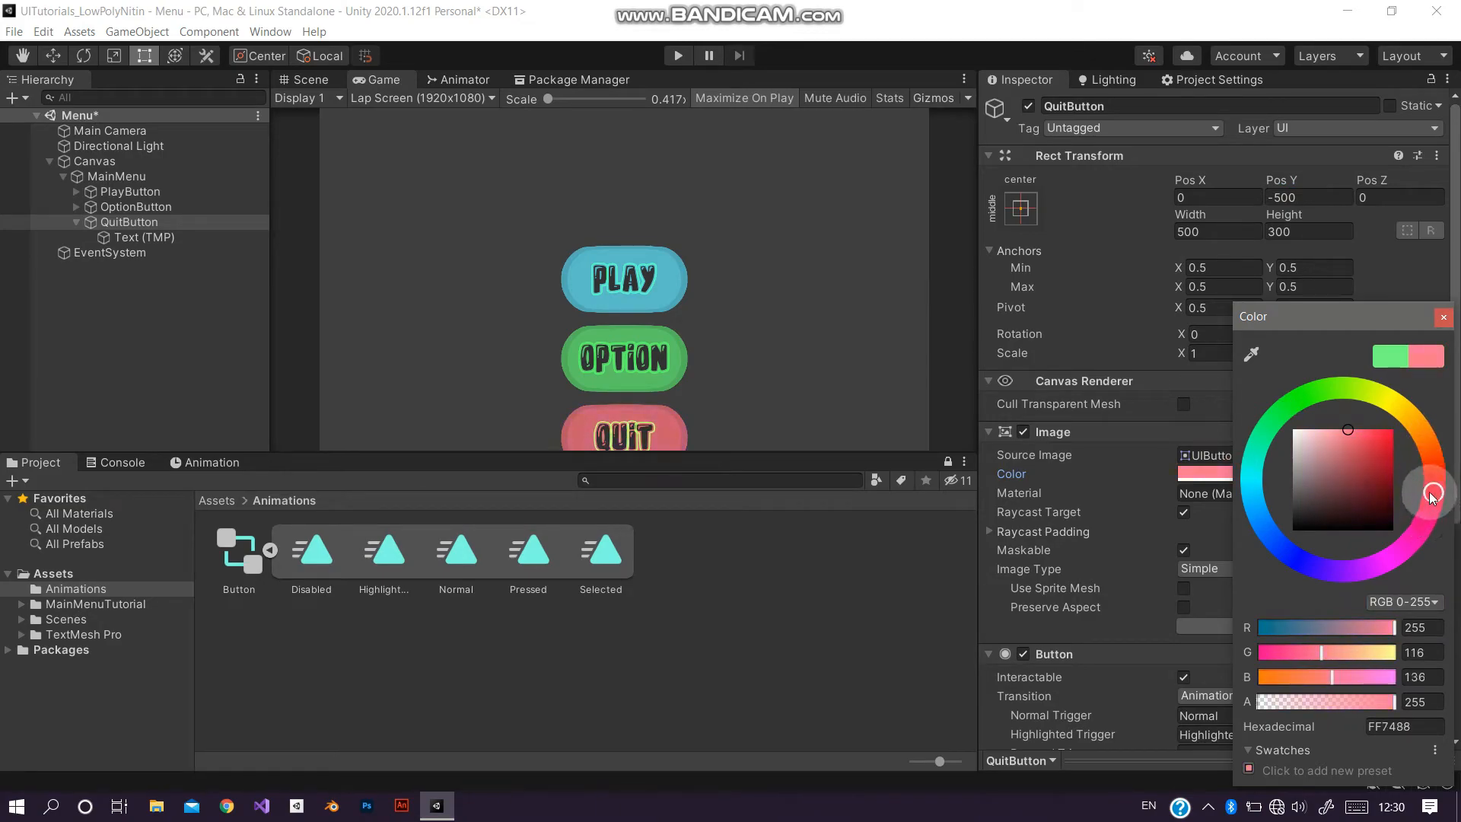
left_click(1443, 317)
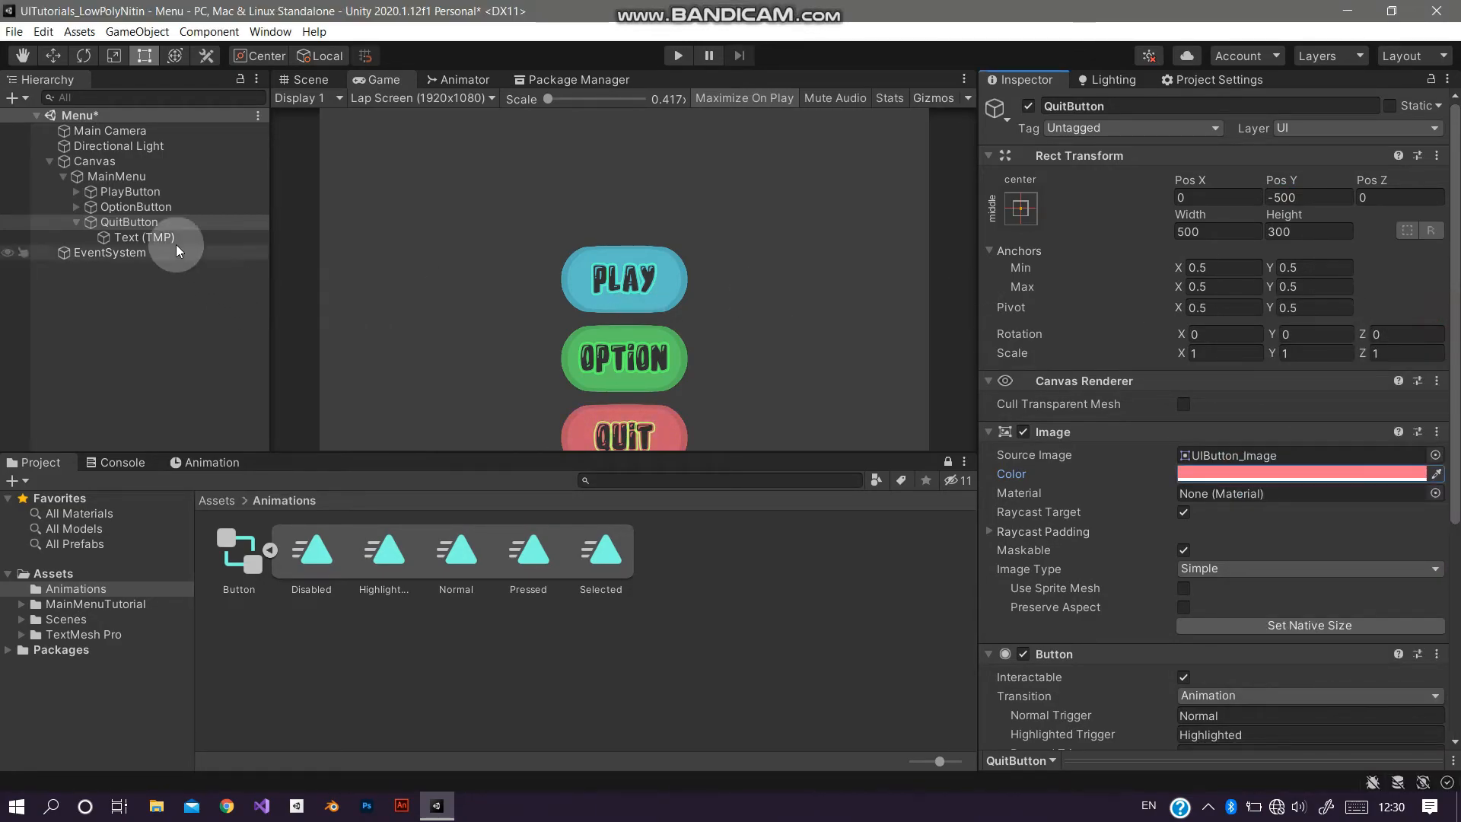
left_click(75, 222)
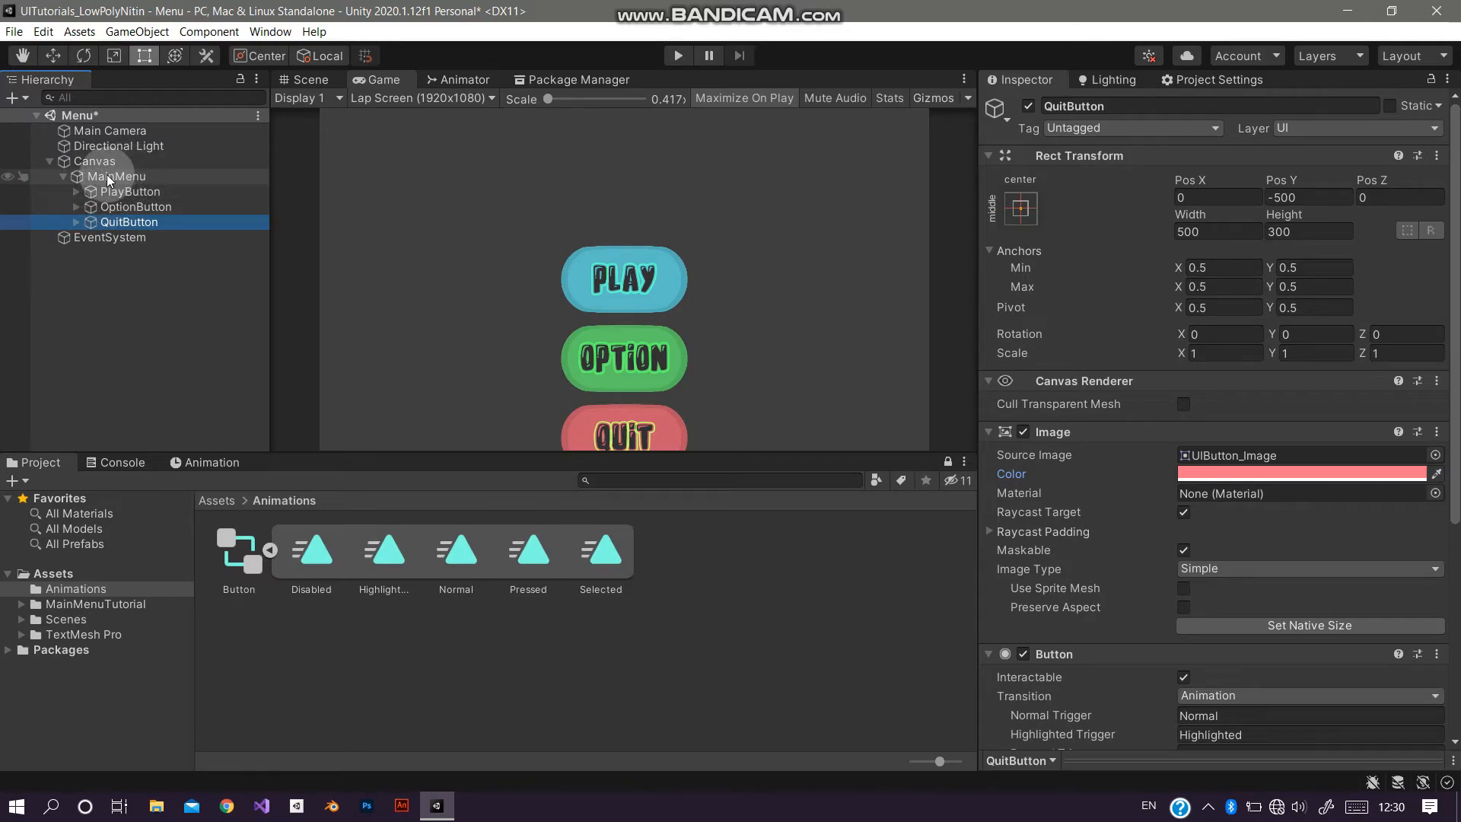
Step: Create an empty child of MainMenu named Buttons and move PlayButton, OptionButton and QuitButton into it
left_click(109, 179)
right_click(109, 179)
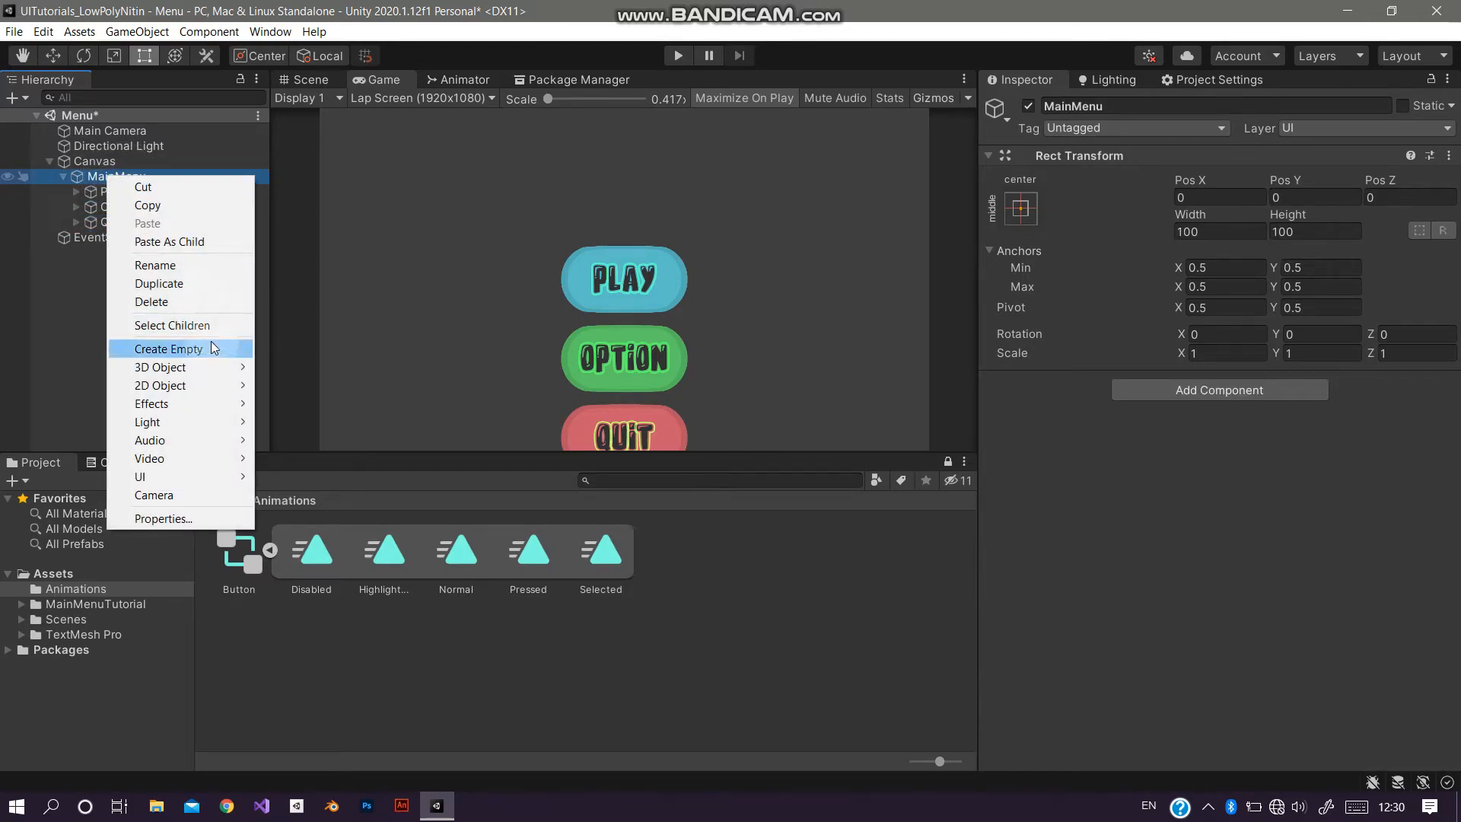
left_click(168, 348)
left_click(1137, 107)
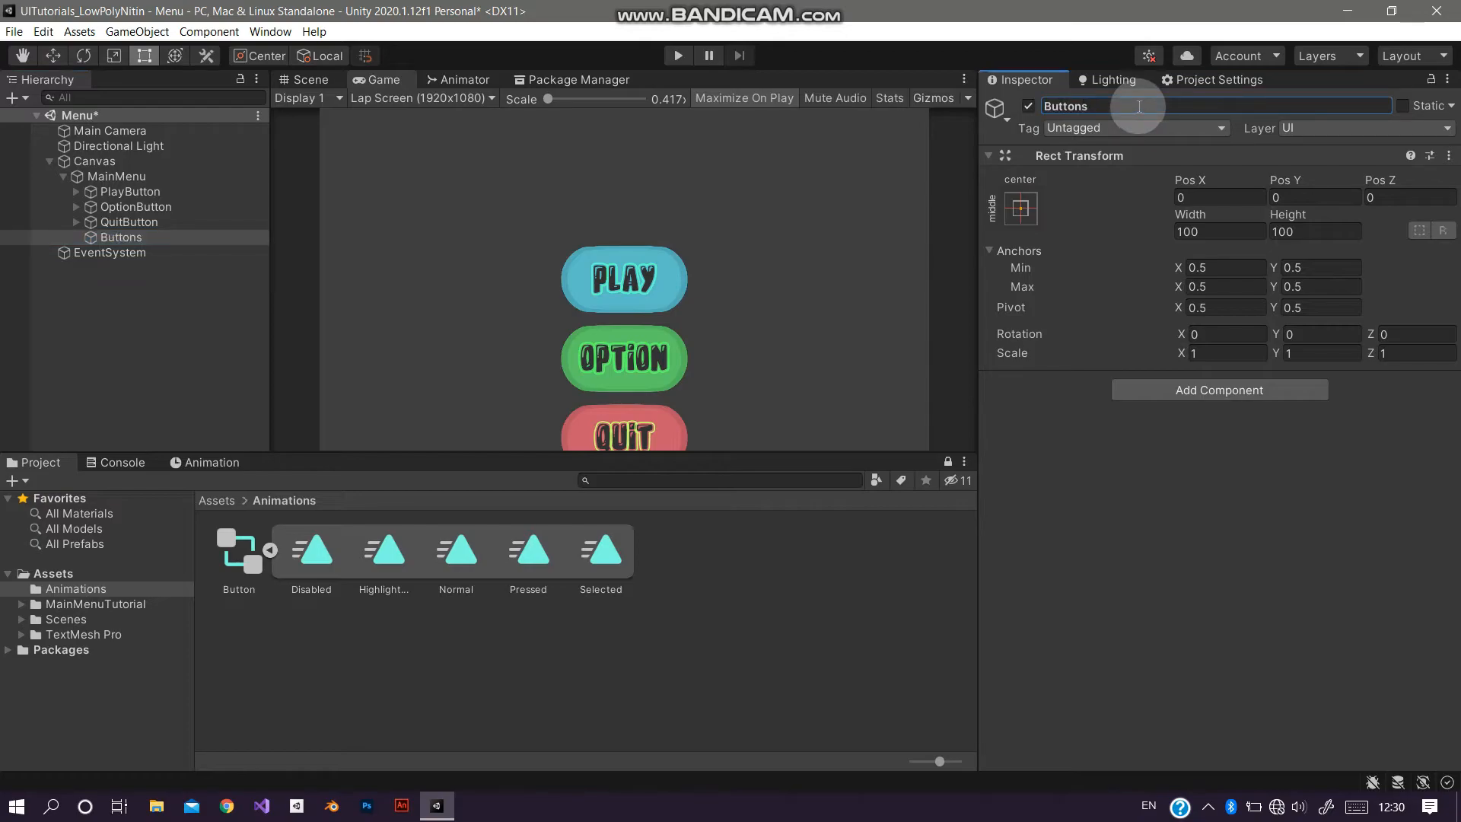
left_click(129, 191)
left_click(125, 221, "shift")
left_click_drag(144, 190, 122, 238)
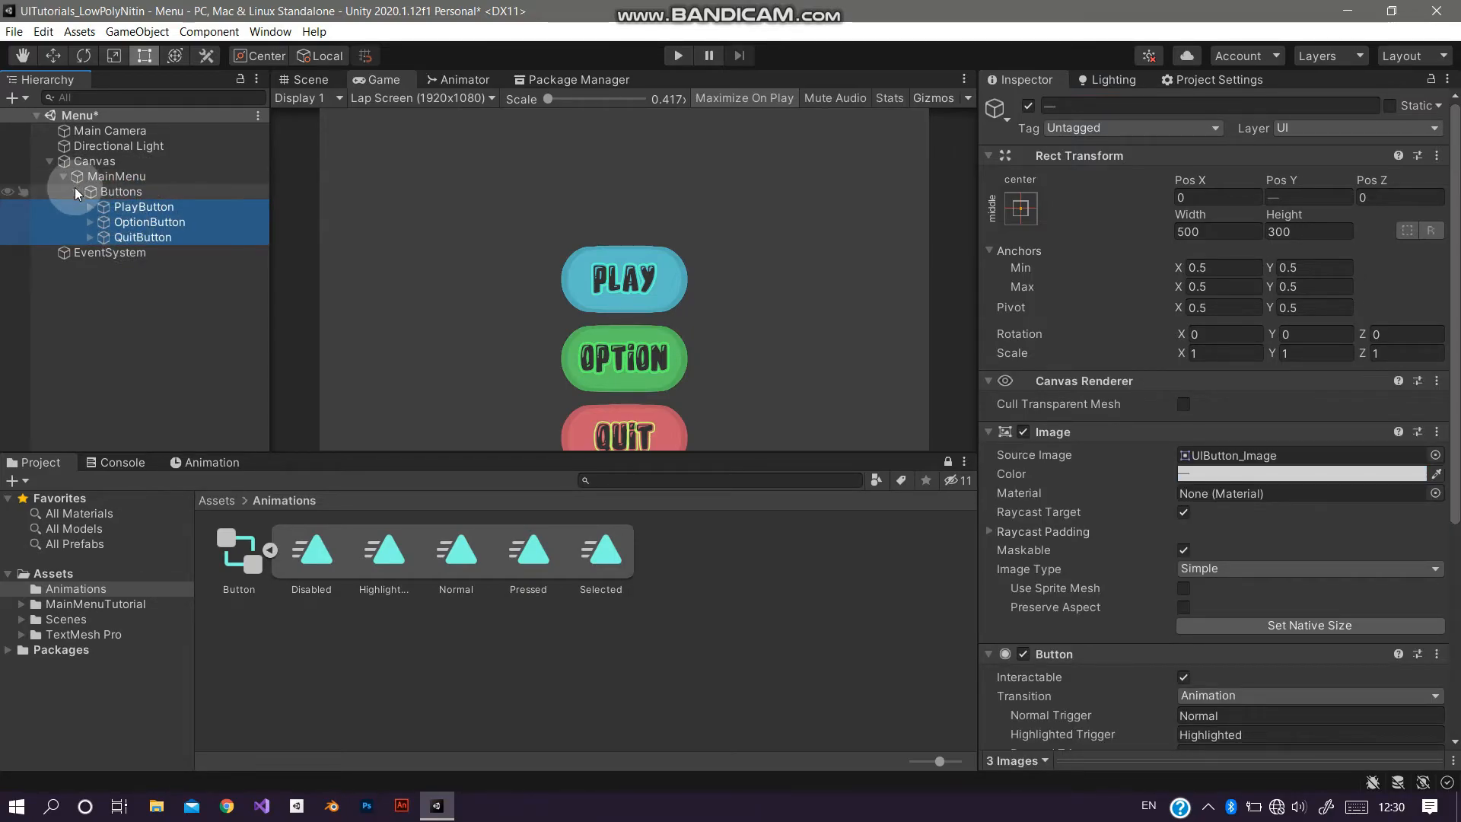
left_click(88, 191)
Step: Set the Buttons group's Pos Y to 100
left_click_drag(1261, 182, 1218, 114)
left_click(35, 102)
left_click(1345, 198)
type("100")
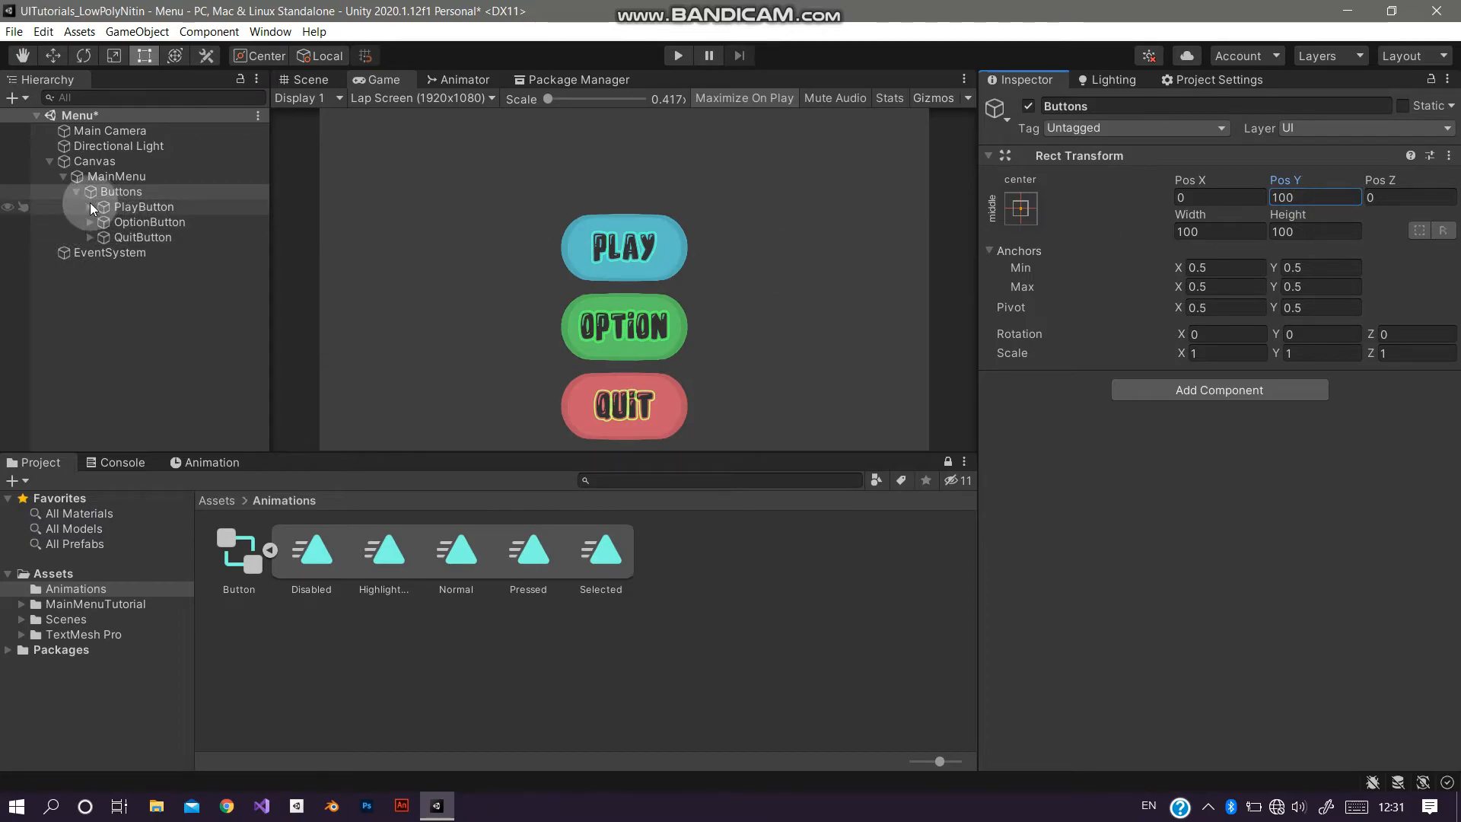
Step: Enable Glow on the button text material and set its color to orange (255, 106, 0, alpha 128) with intensity 1
left_click(90, 236)
left_click(112, 252)
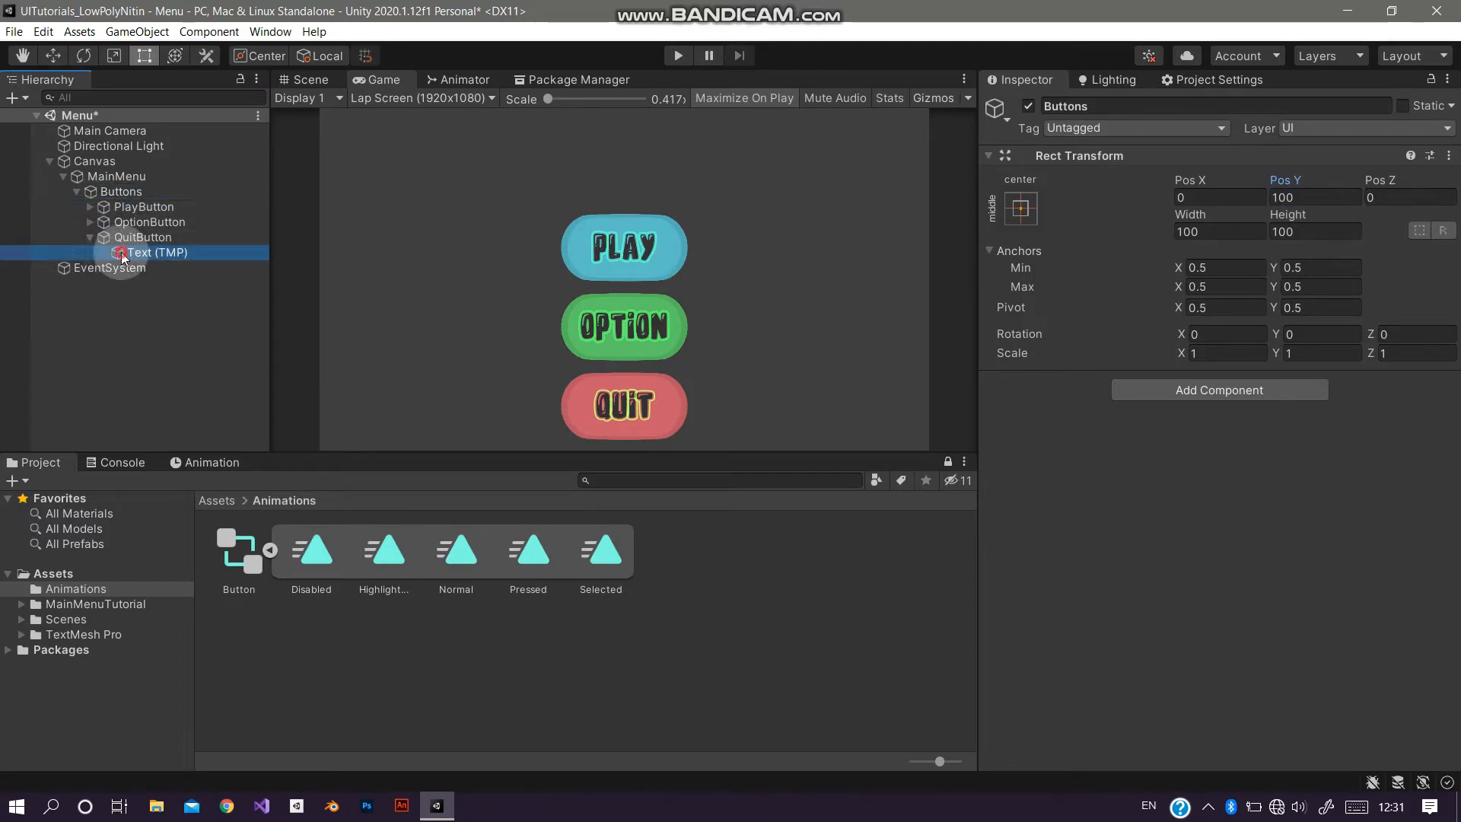
scroll(1233, 600, "down", 10)
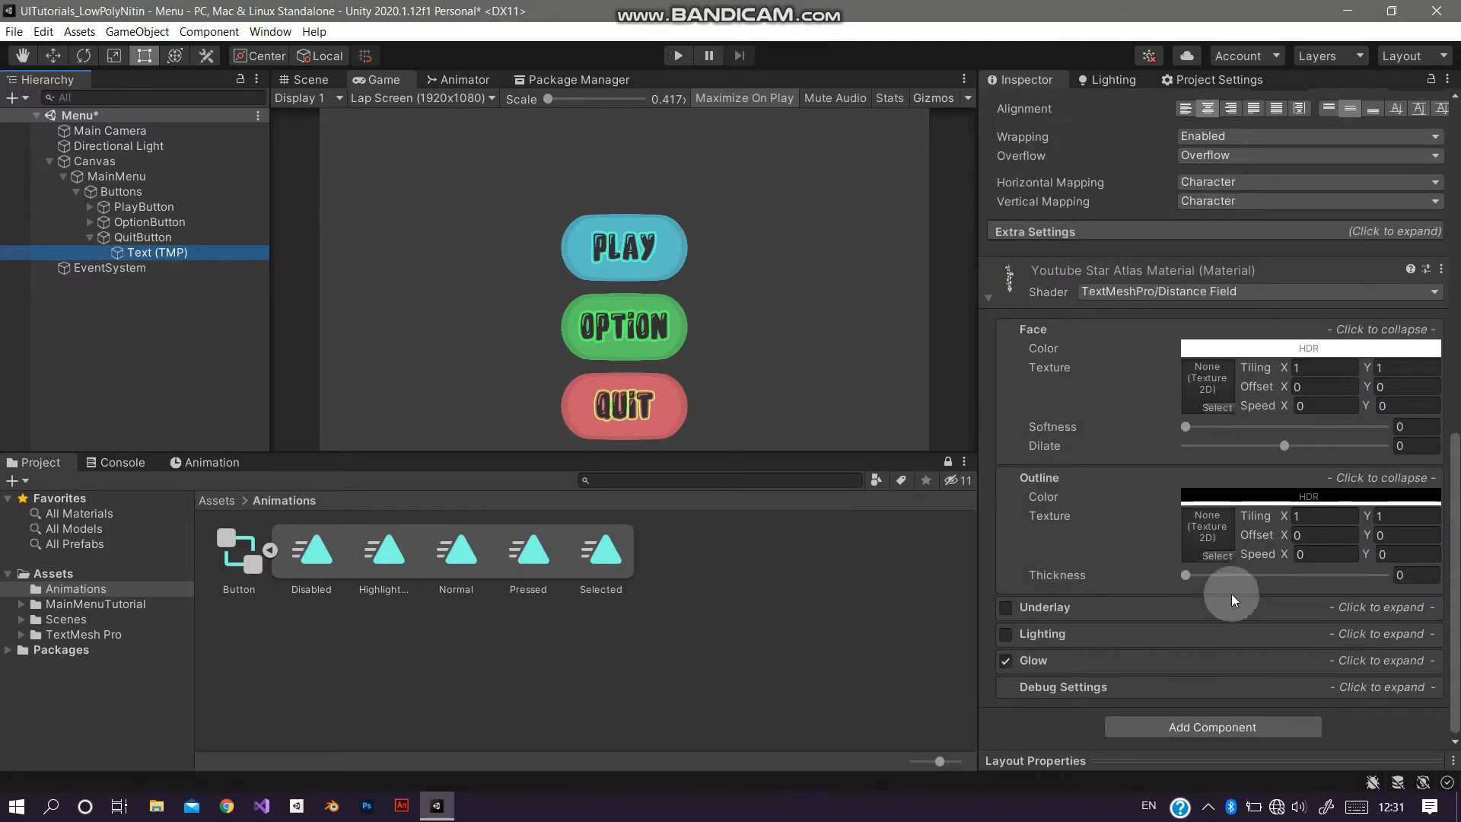
left_click(1047, 660)
left_click(1288, 579)
left_click_drag(1426, 468, 1414, 448)
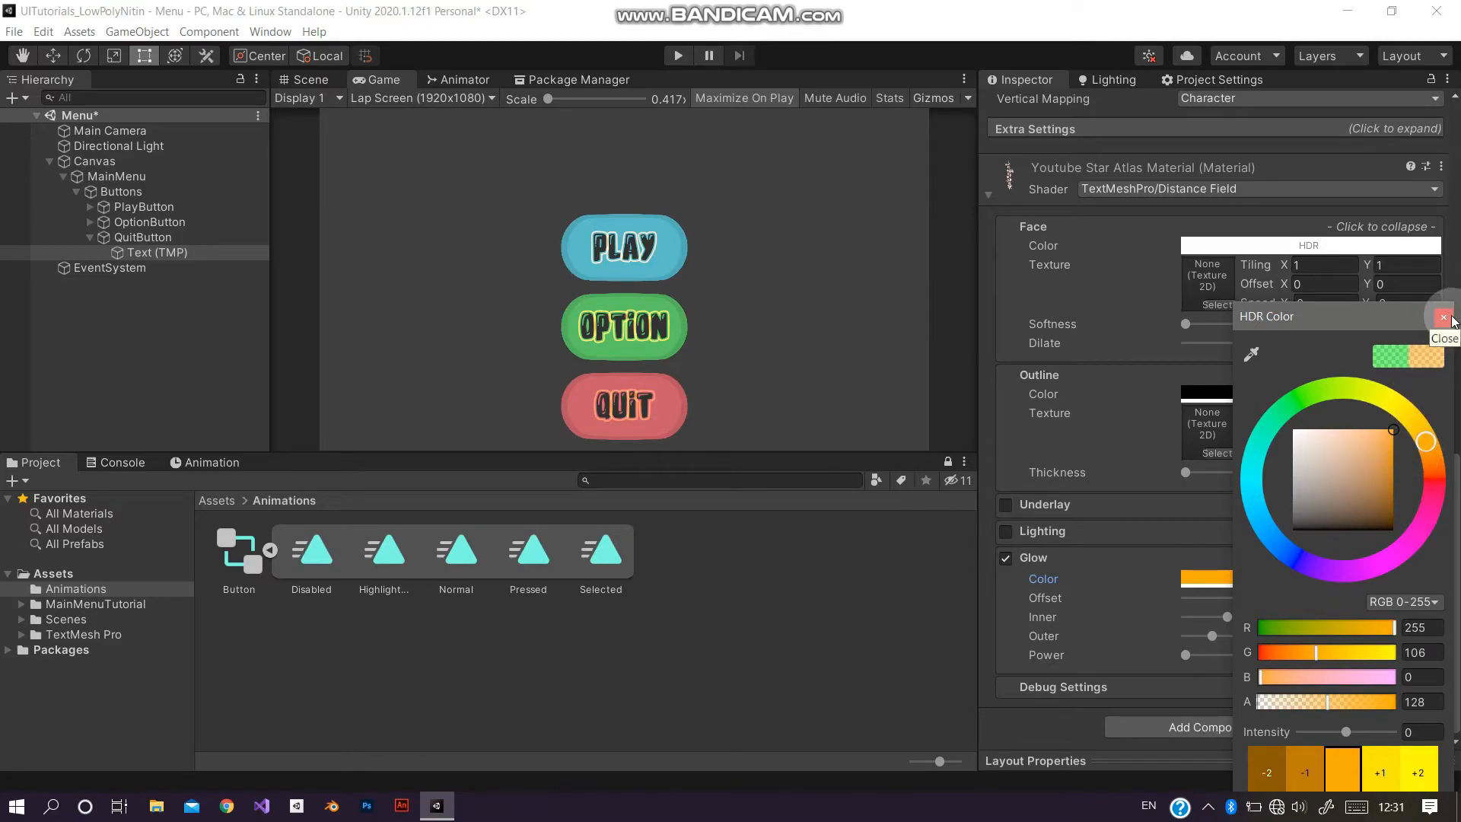
left_click(1381, 773)
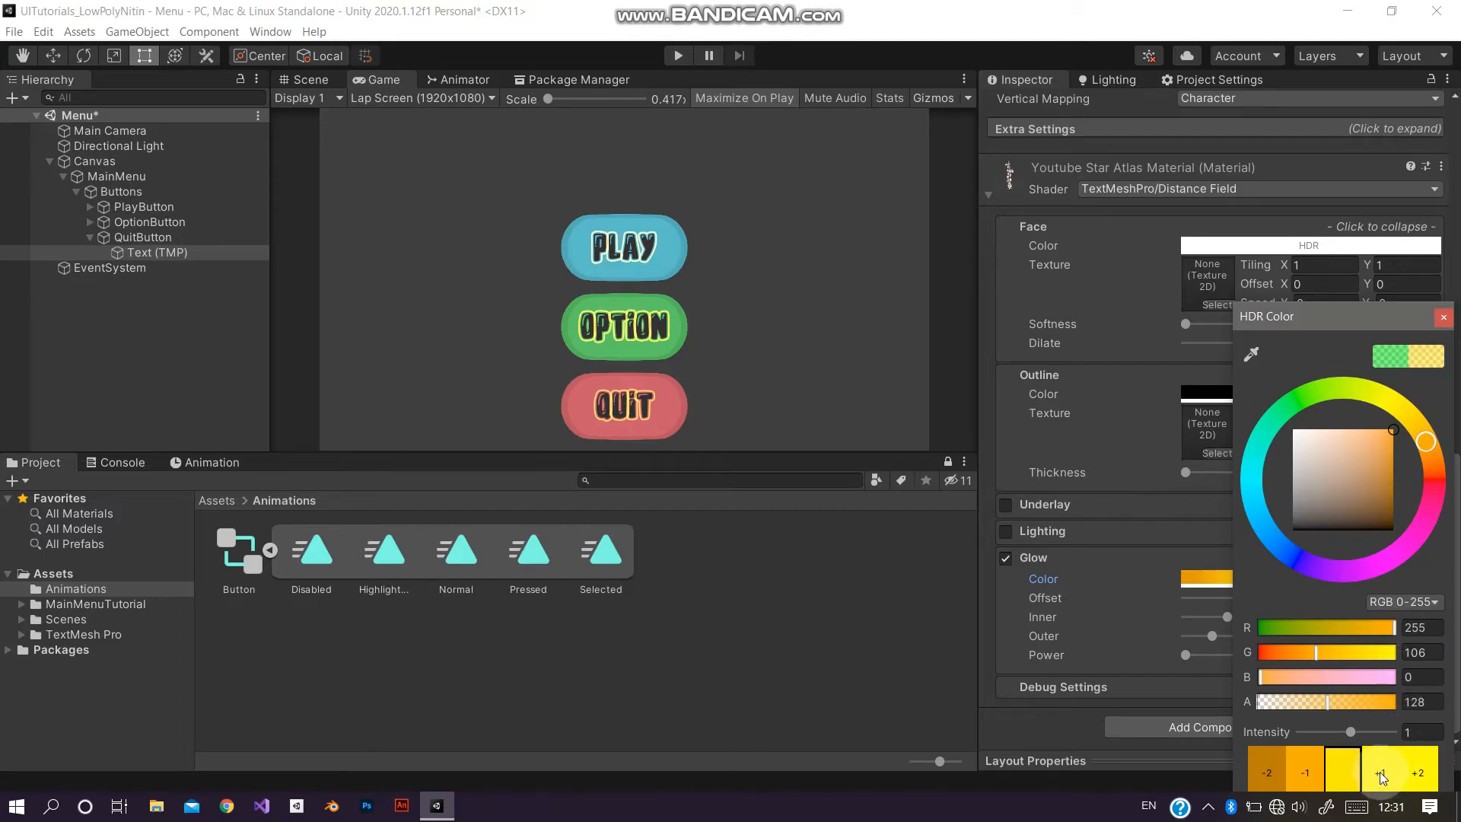
left_click(1443, 317)
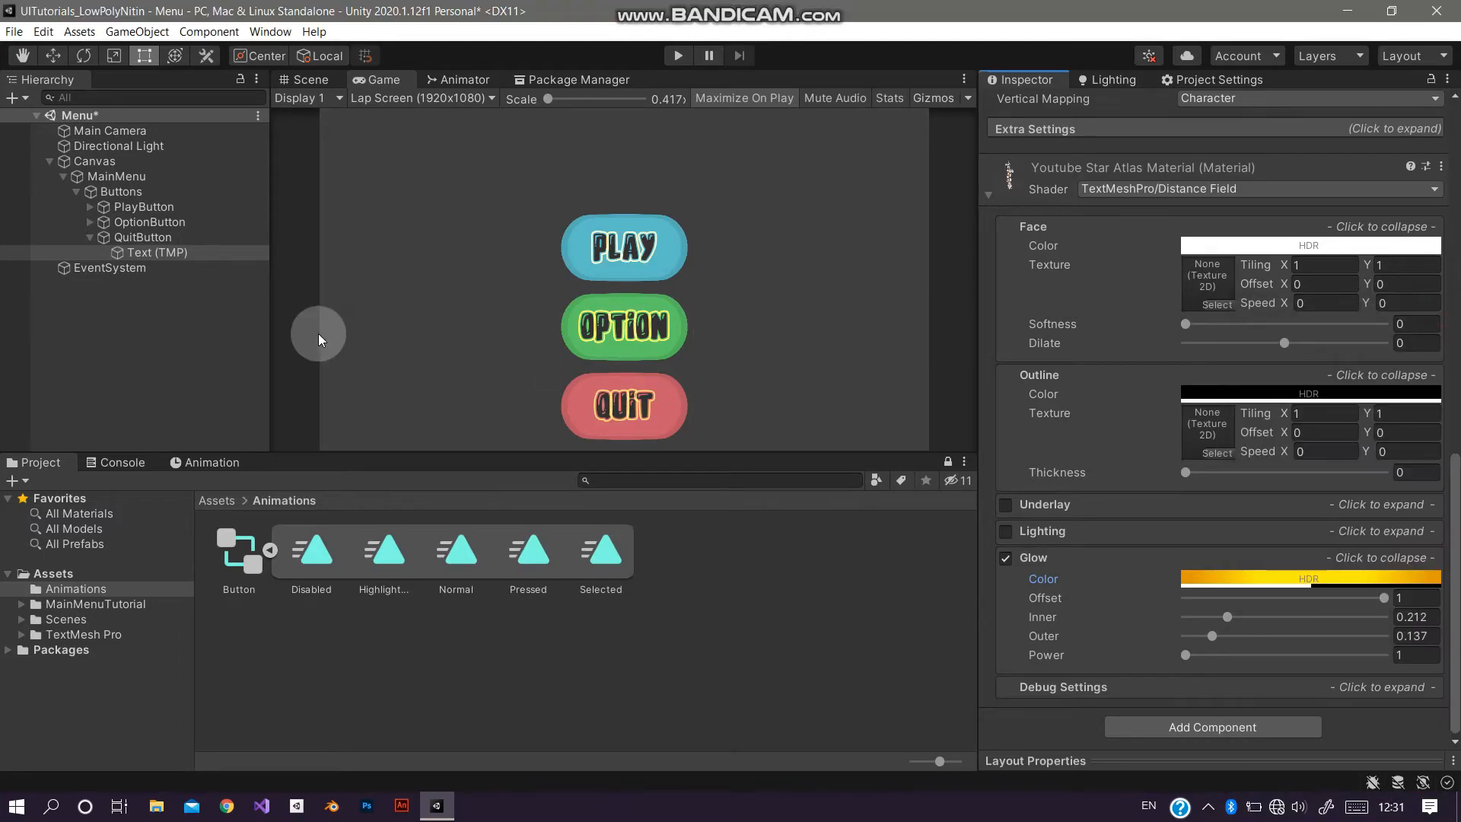
Step: Save the scene and test the three buttons in Play mode
key("ctrl+s")
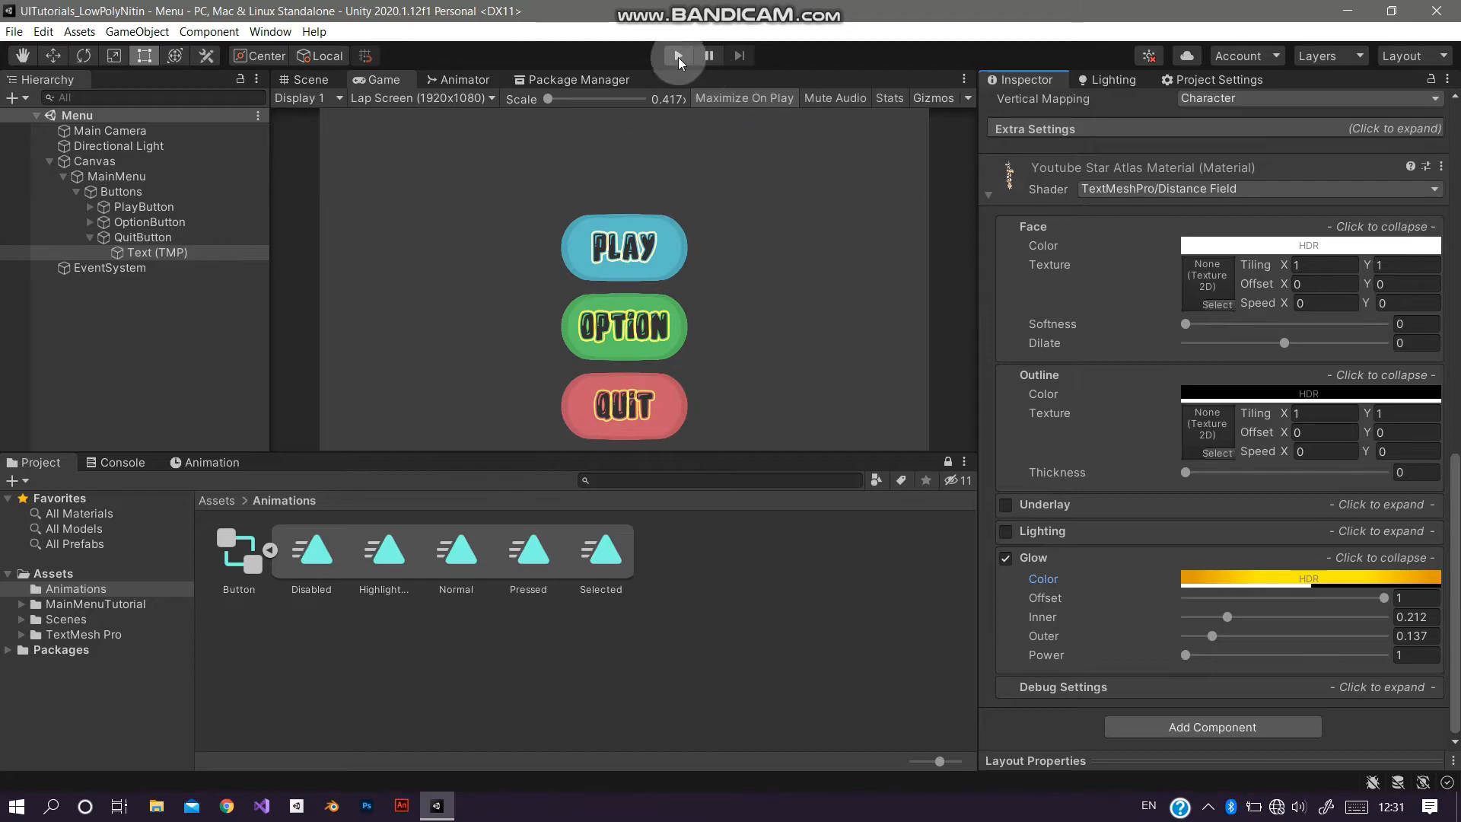
left_click(678, 58)
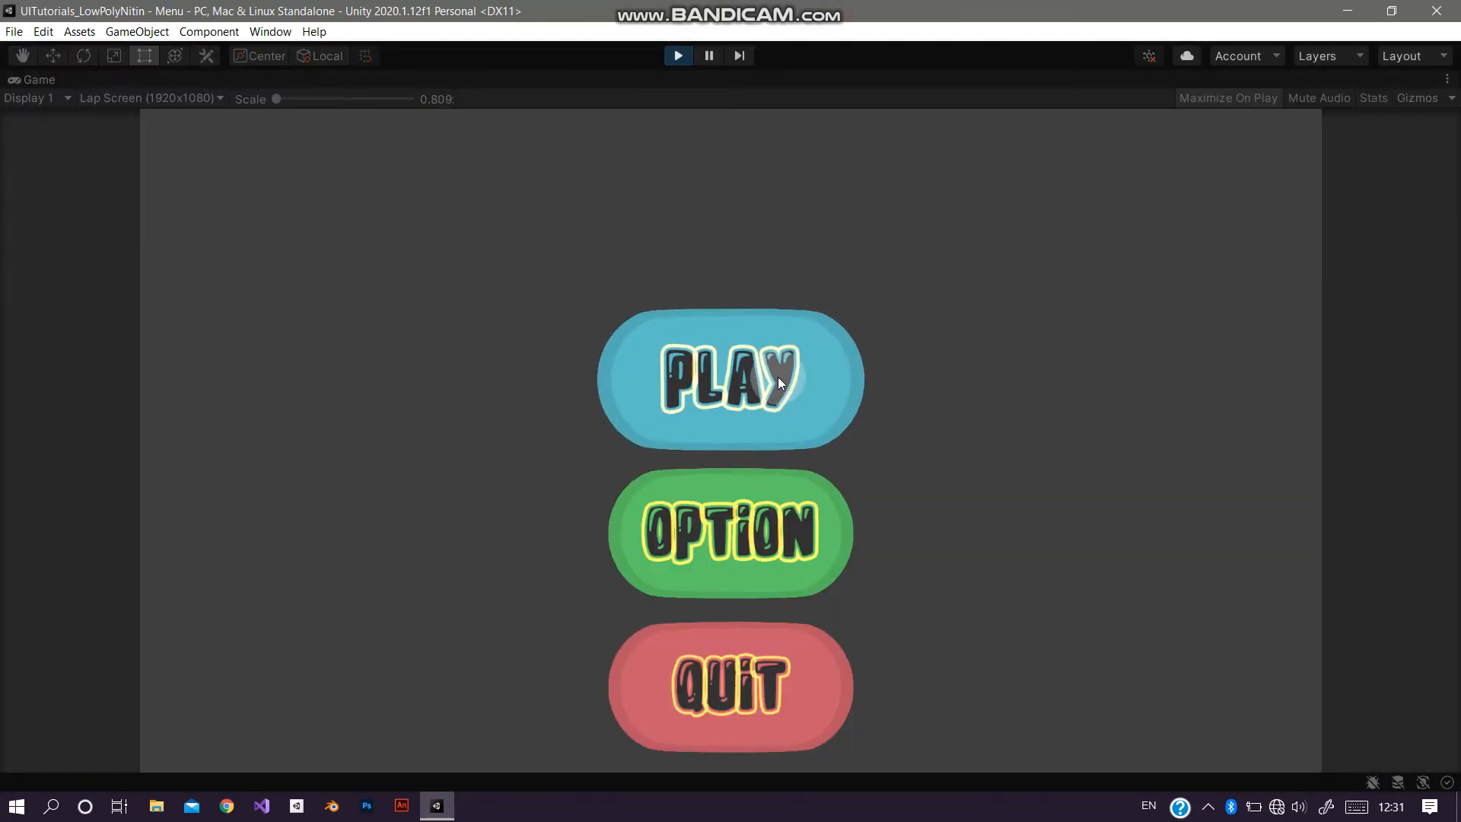
left_click(758, 694)
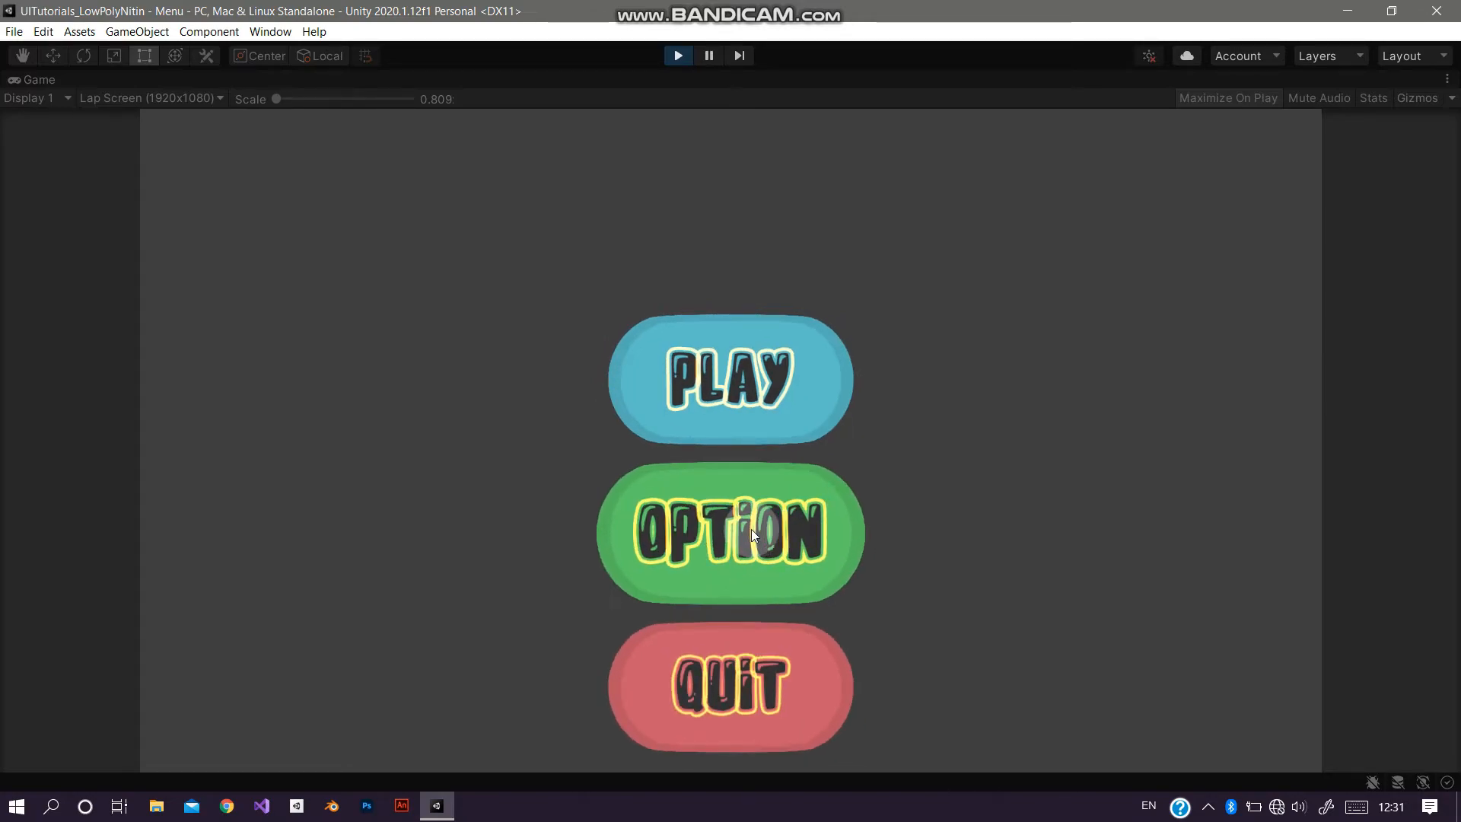
left_click(744, 375)
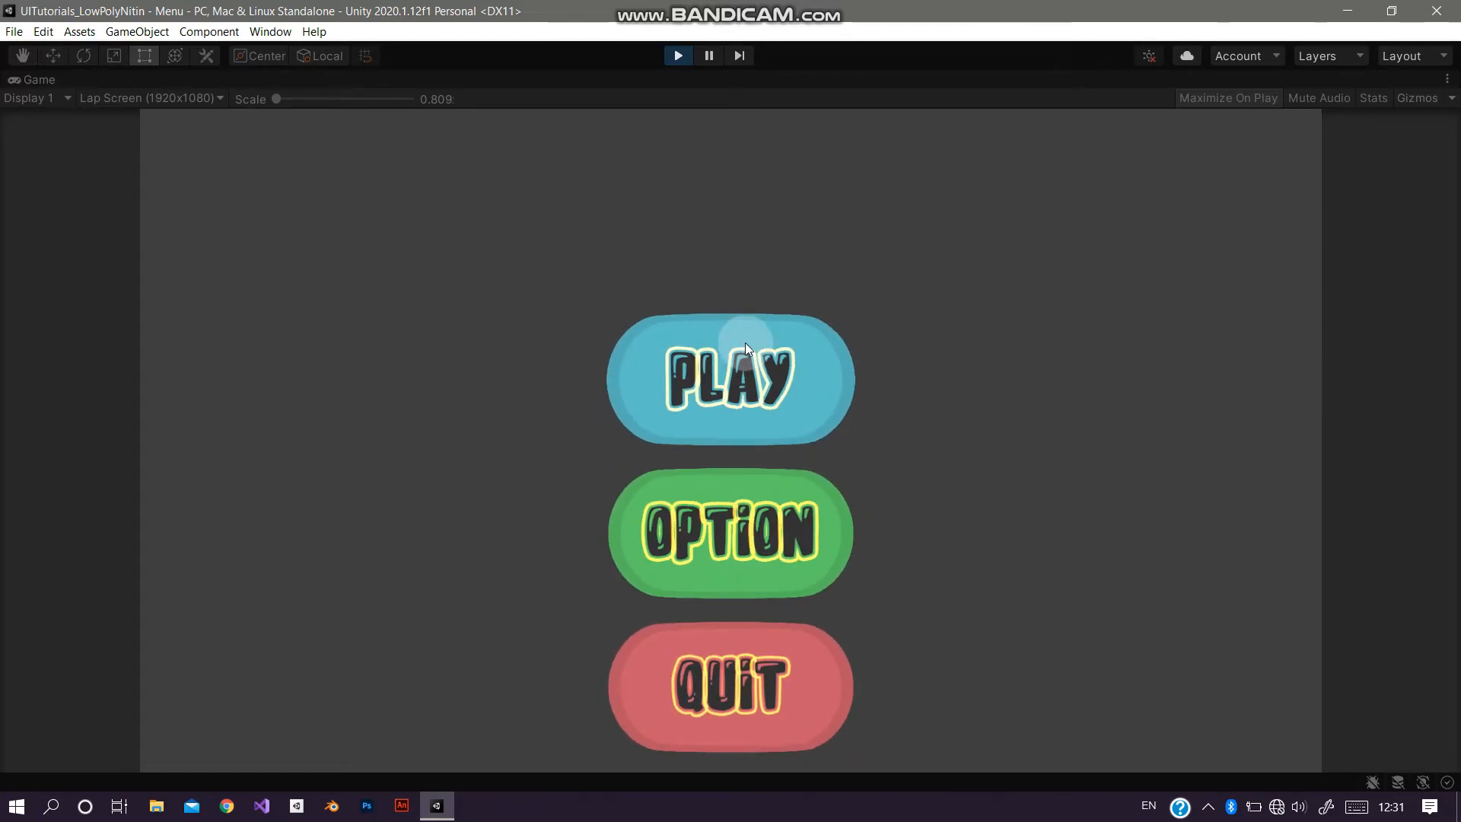
Step: Exit Play mode and add a TextMeshPro text object under MainMenu, placing it above the Buttons group
left_click(678, 56)
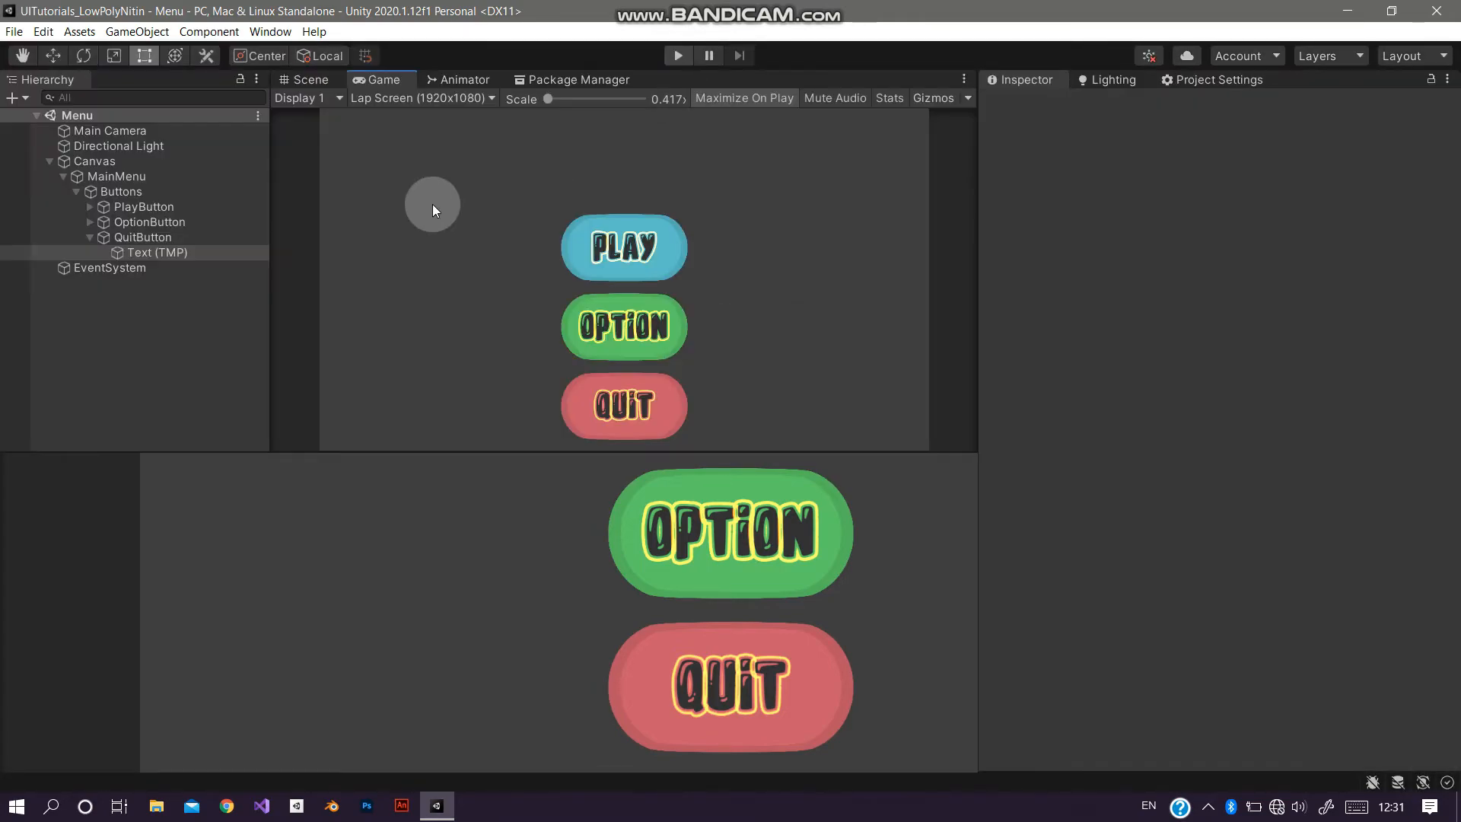
left_click(82, 188)
left_click(76, 191)
right_click(96, 179)
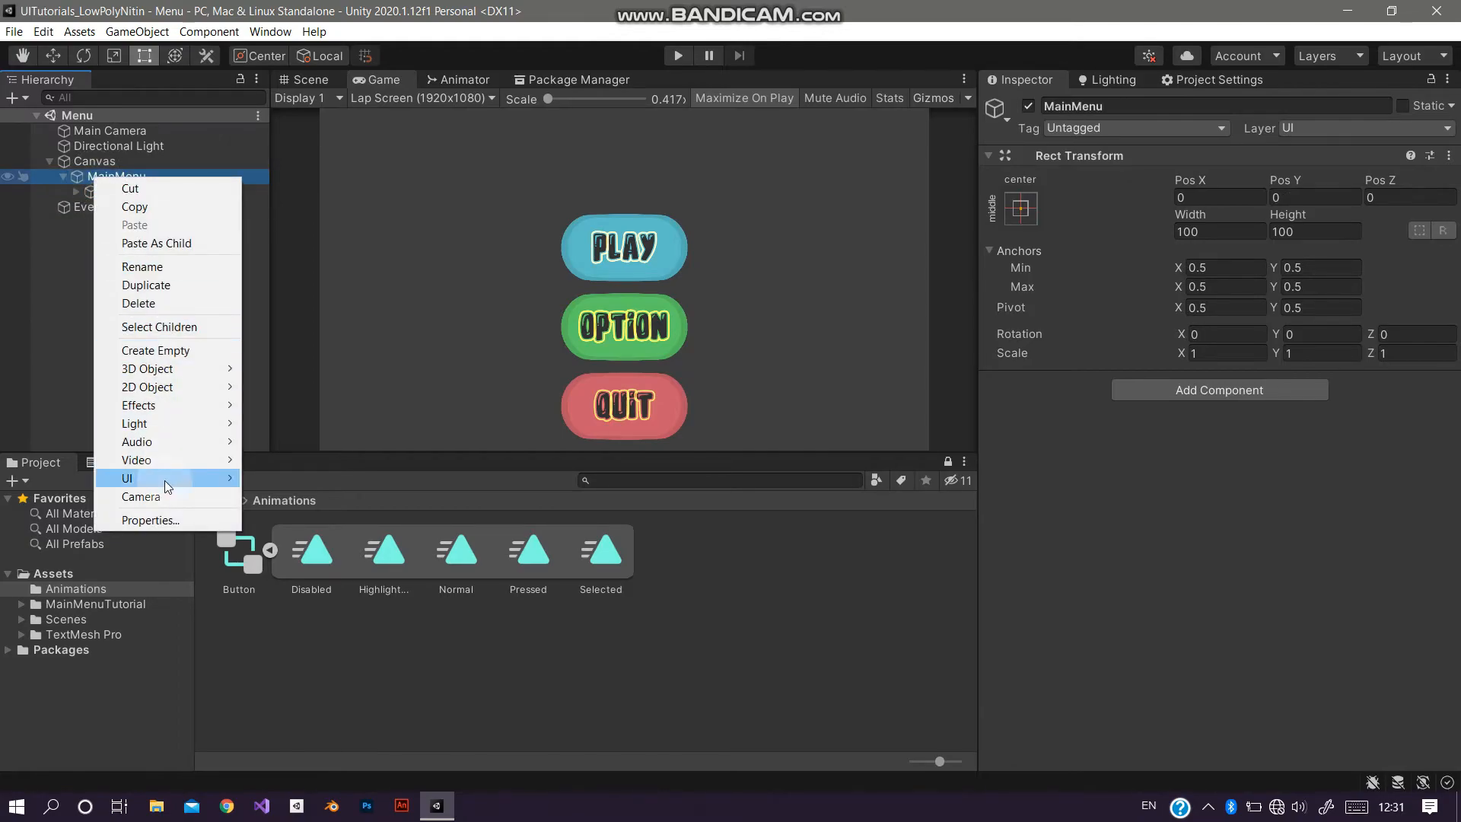
mouse_move(164, 479)
left_click(283, 496)
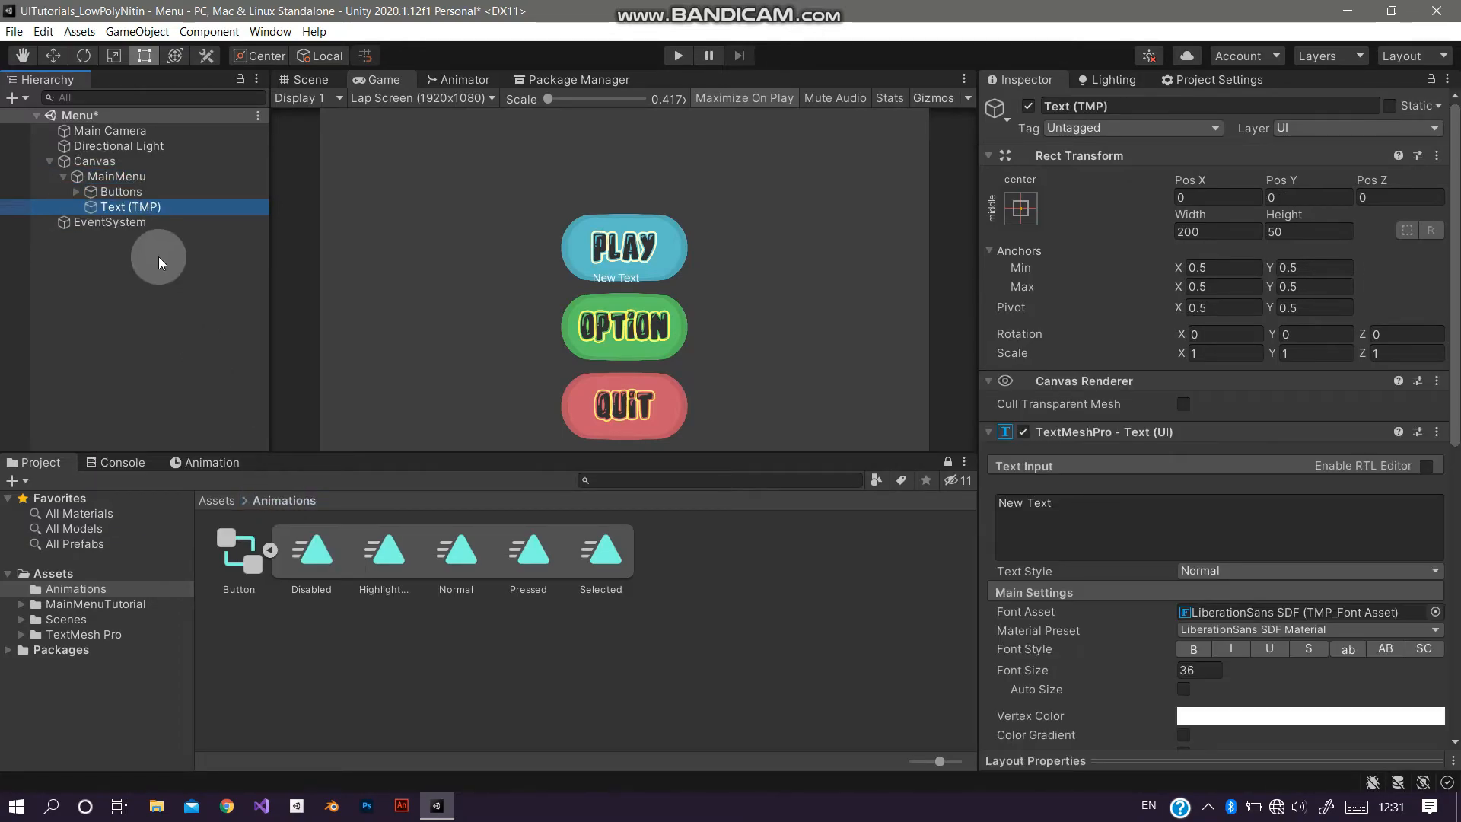
left_click(168, 206)
left_click_drag(169, 201, 186, 185)
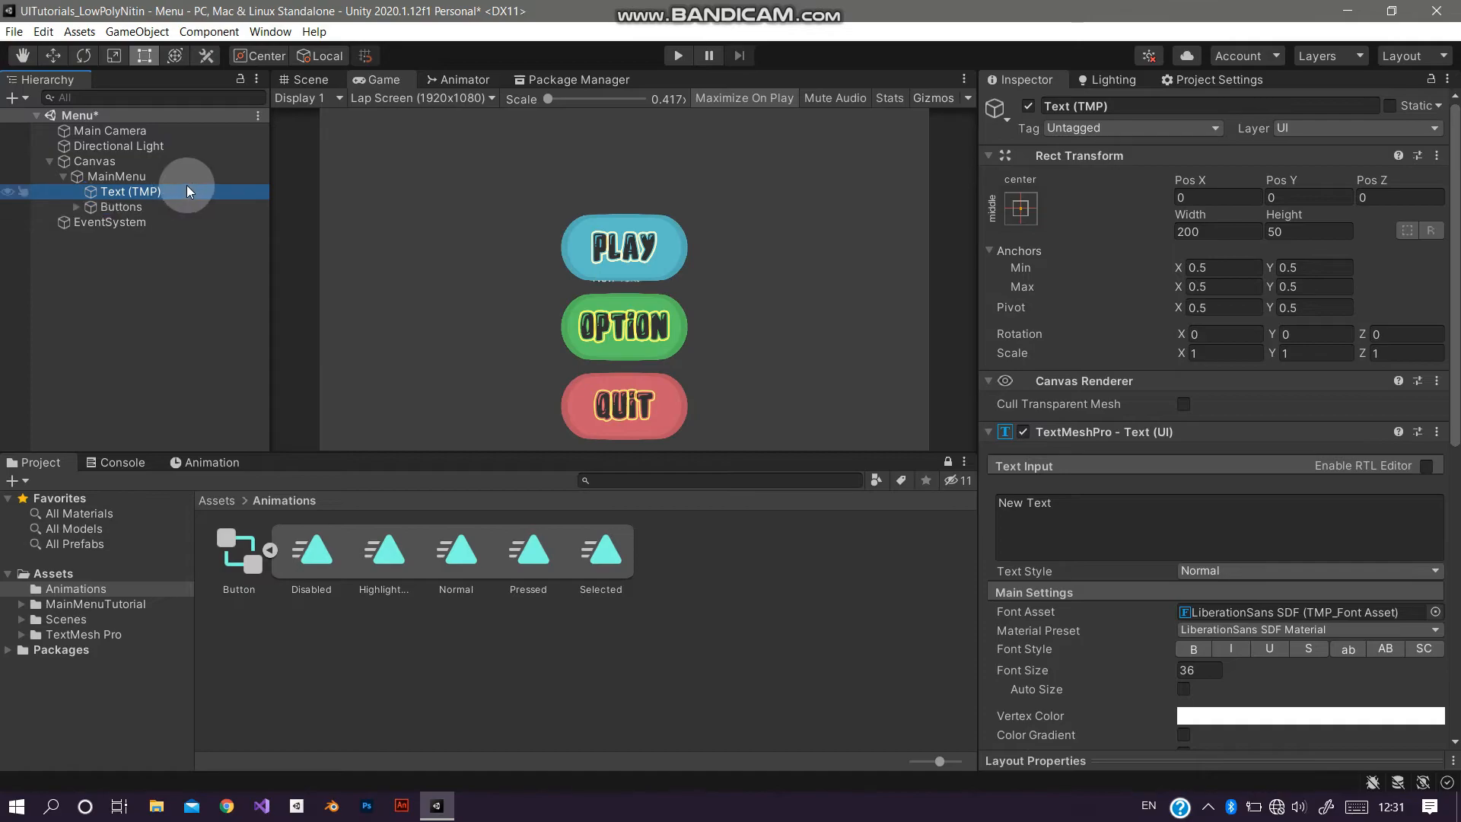
Step: Set the new text to GAME NAME and size its box to width 1150 and height 150
left_click(1086, 499)
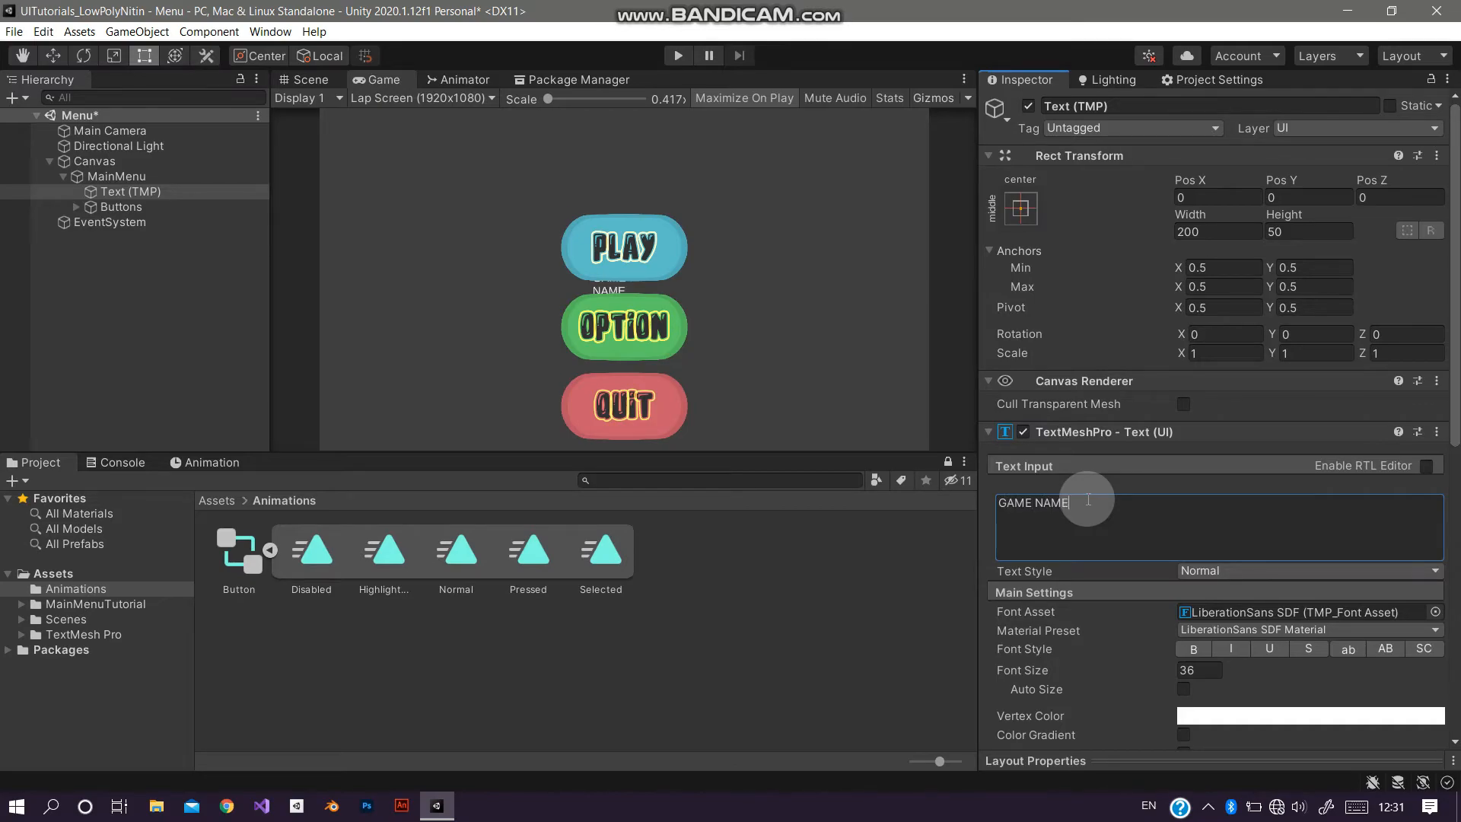
left_click(1248, 229)
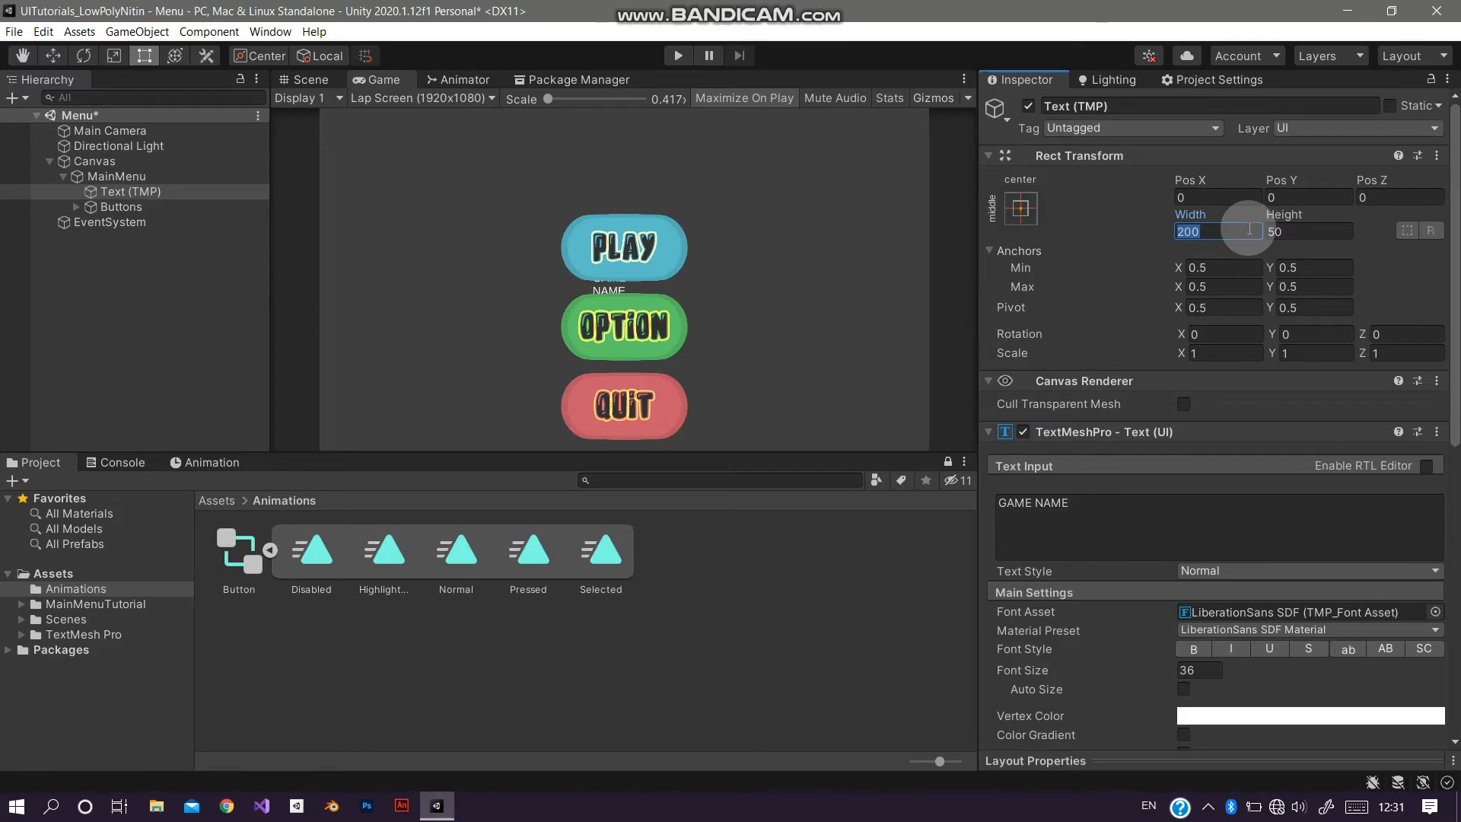
left_click(303, 79)
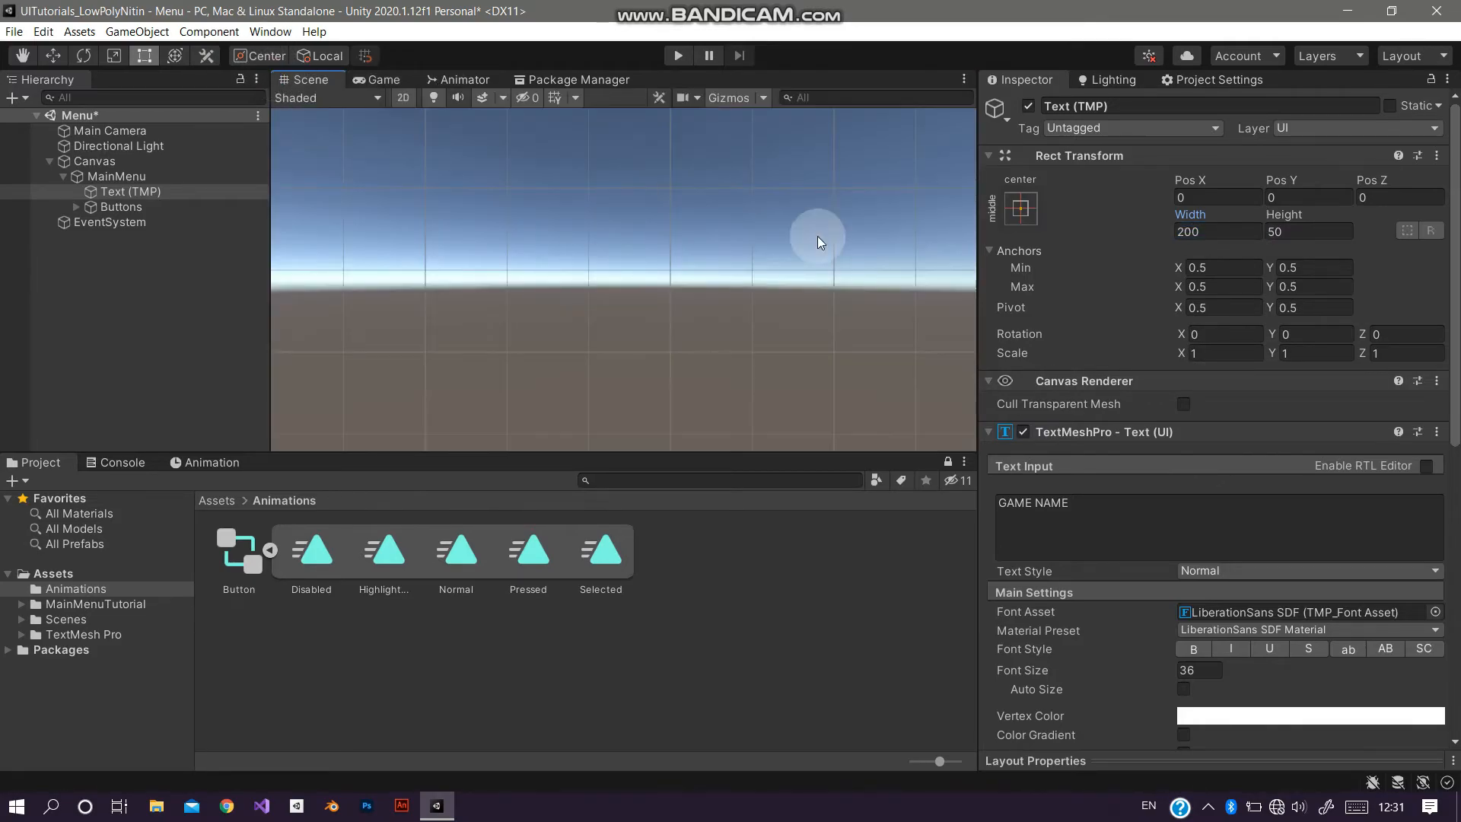
key("f")
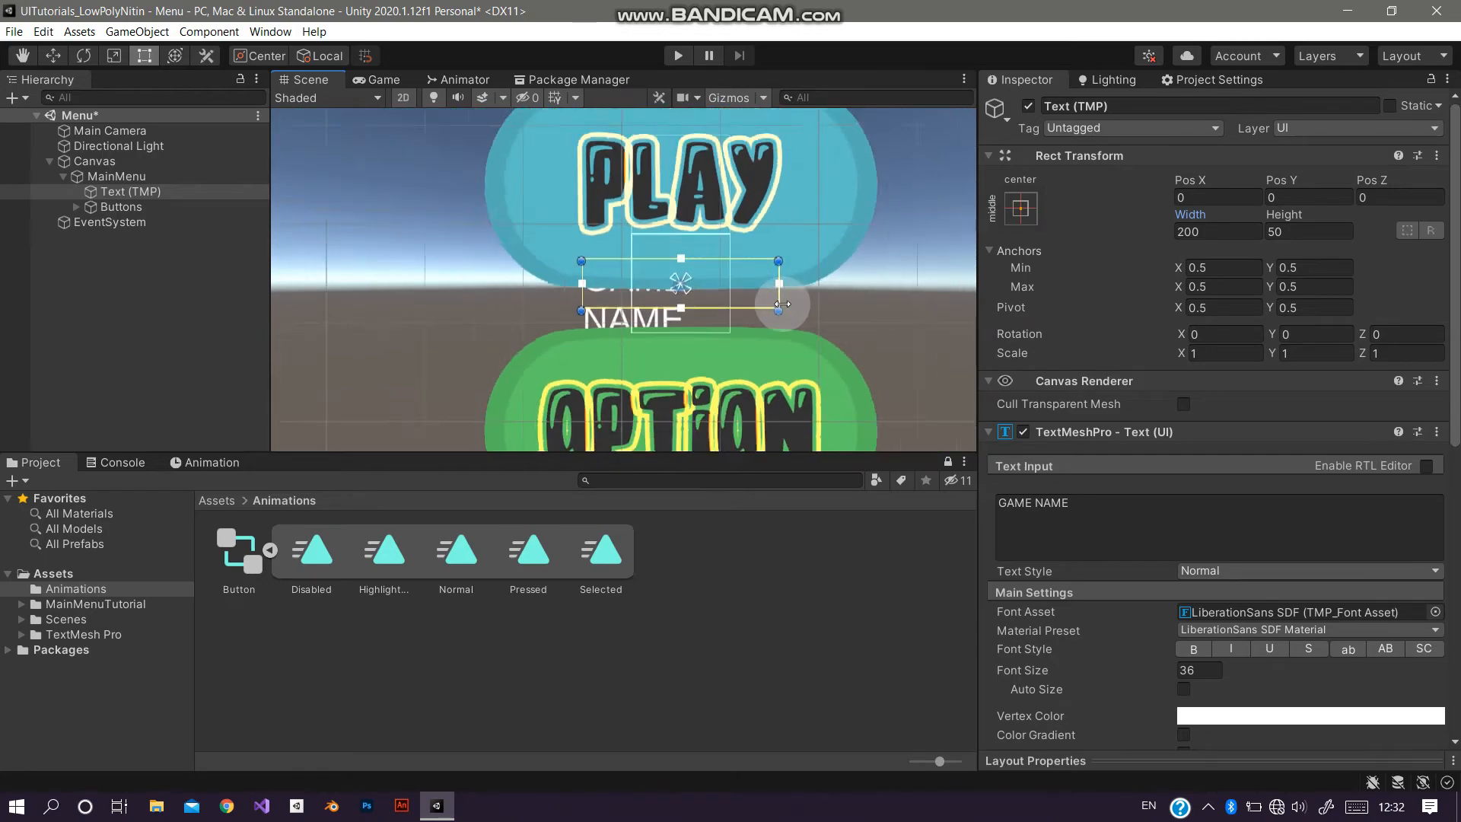
scroll(706, 280, "down", 5)
left_click_drag(709, 290, 1021, 378)
scroll(852, 362, "down", 6)
left_click(1226, 235)
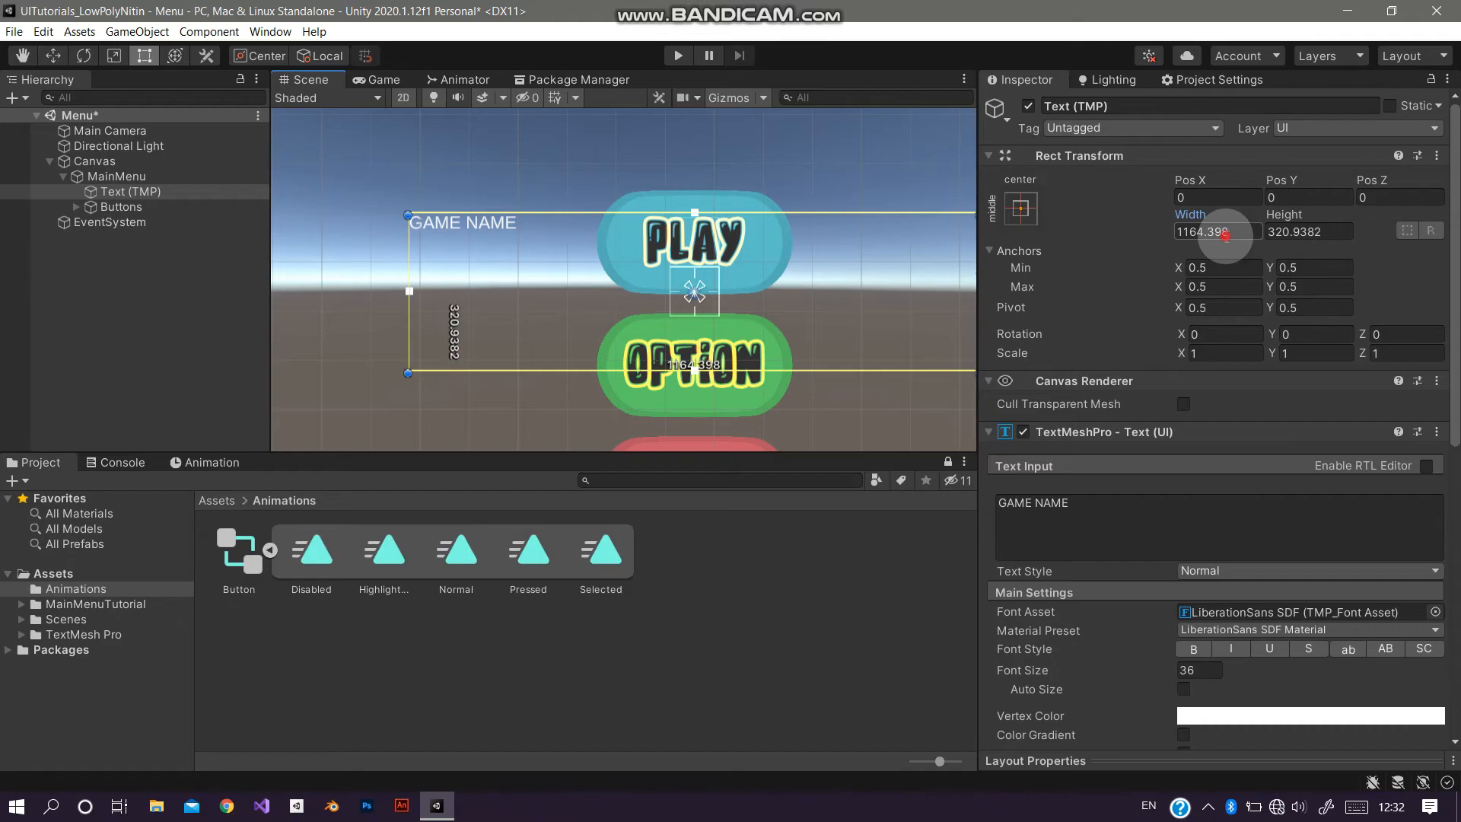
type("1150")
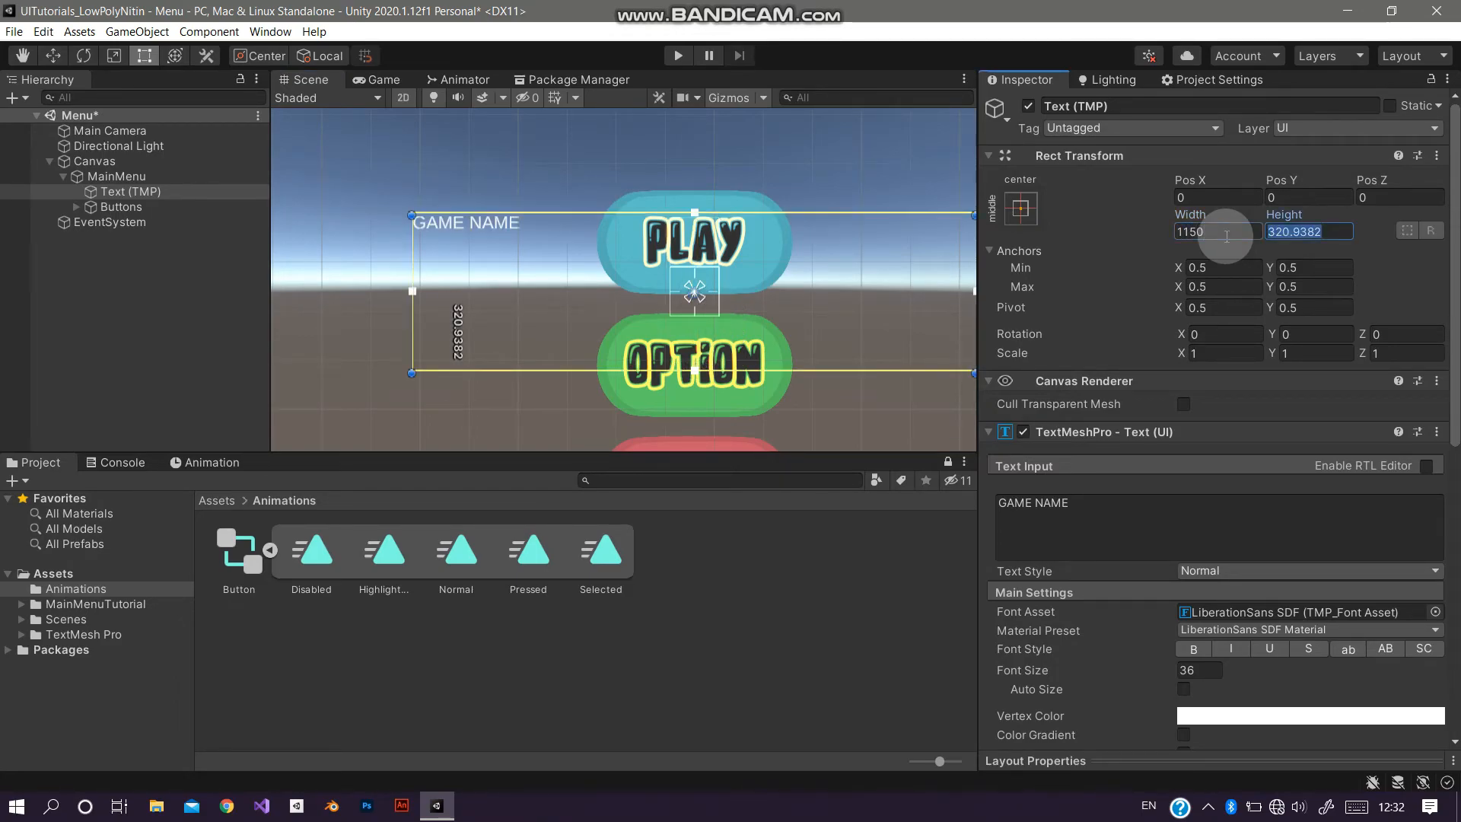
type("150")
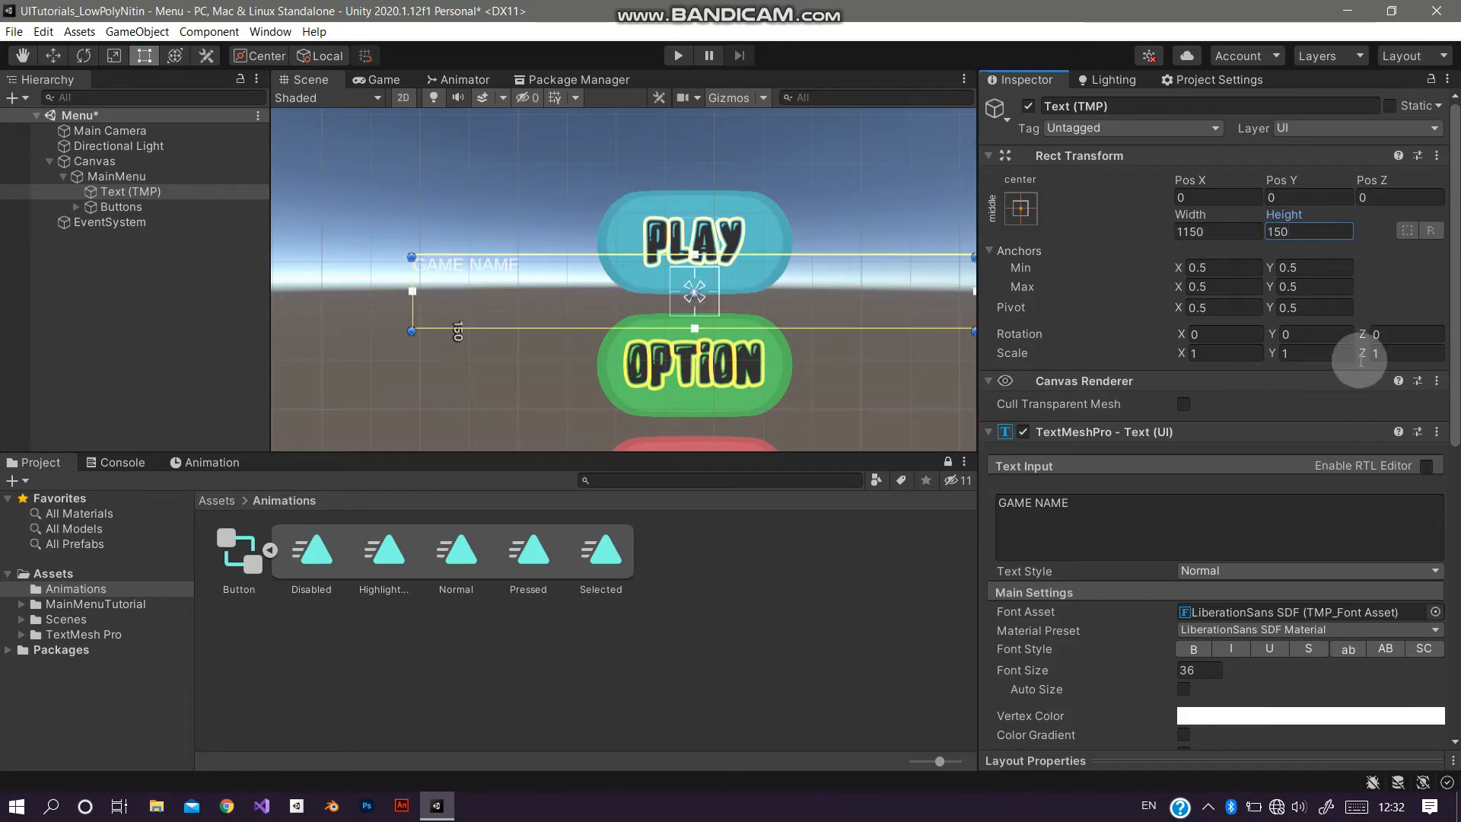
Step: Center the title text horizontally and vertically and set its font size to 200
left_click(1086, 677)
left_click_drag(1086, 677, 1210, 645)
scroll(1236, 620, "down", 5)
left_click(1208, 484)
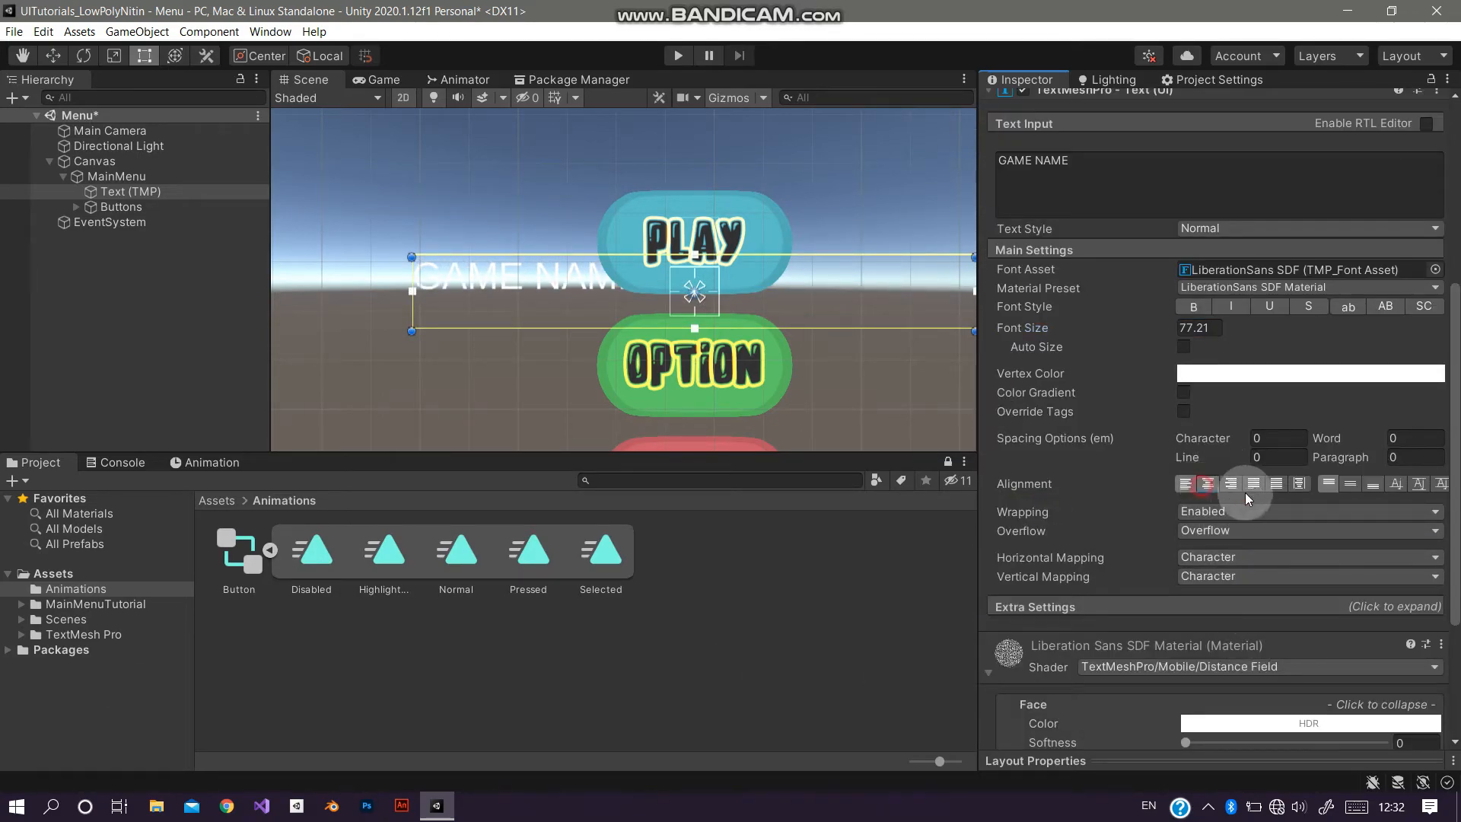
left_click(1351, 484)
left_click(1189, 327)
type("125")
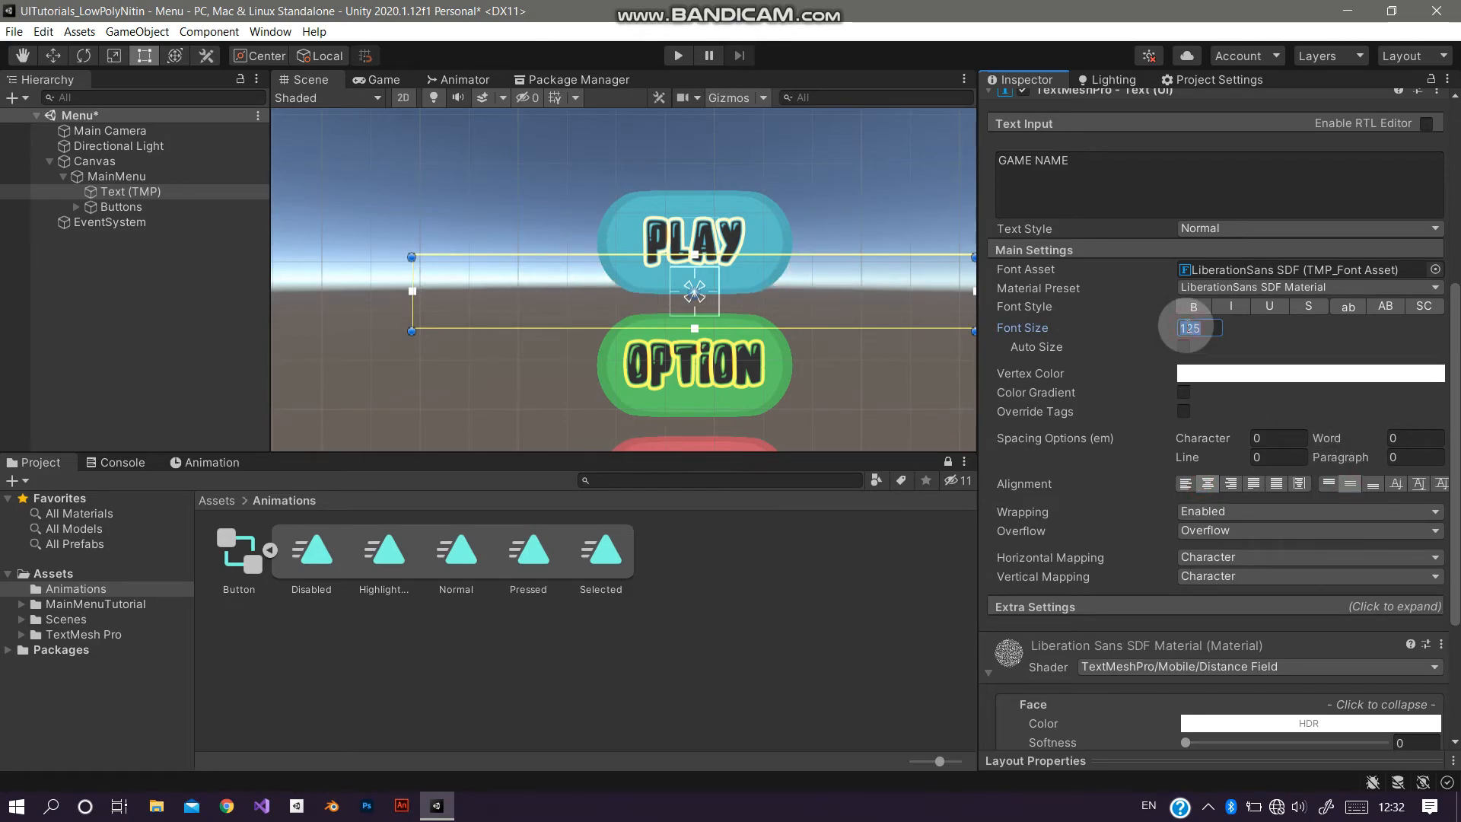
type("200")
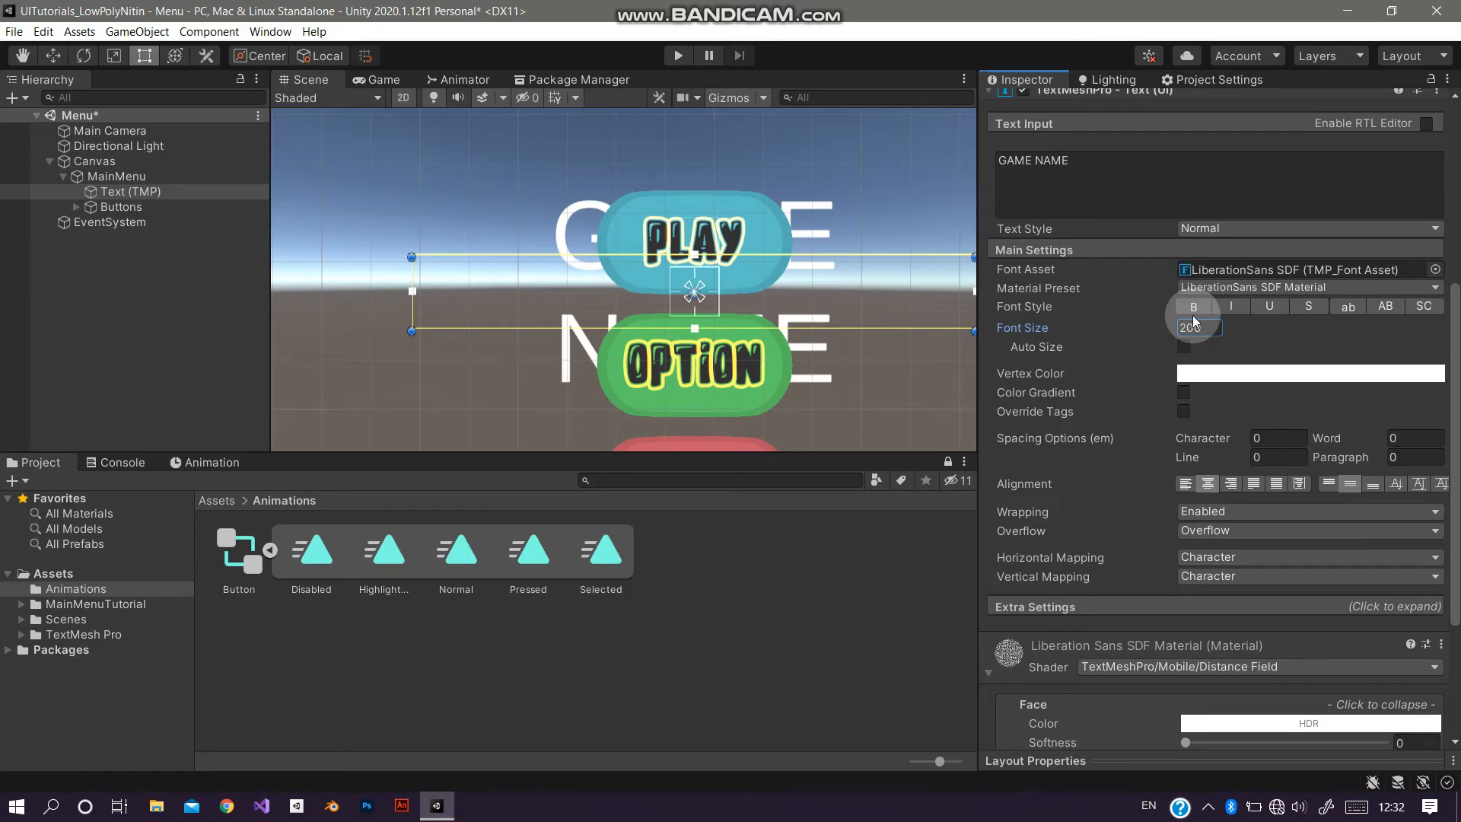
Step: Widen the title text box to 2000 and set its Pos Y to 380
scroll(1193, 323, "up", 5)
left_click(1217, 226)
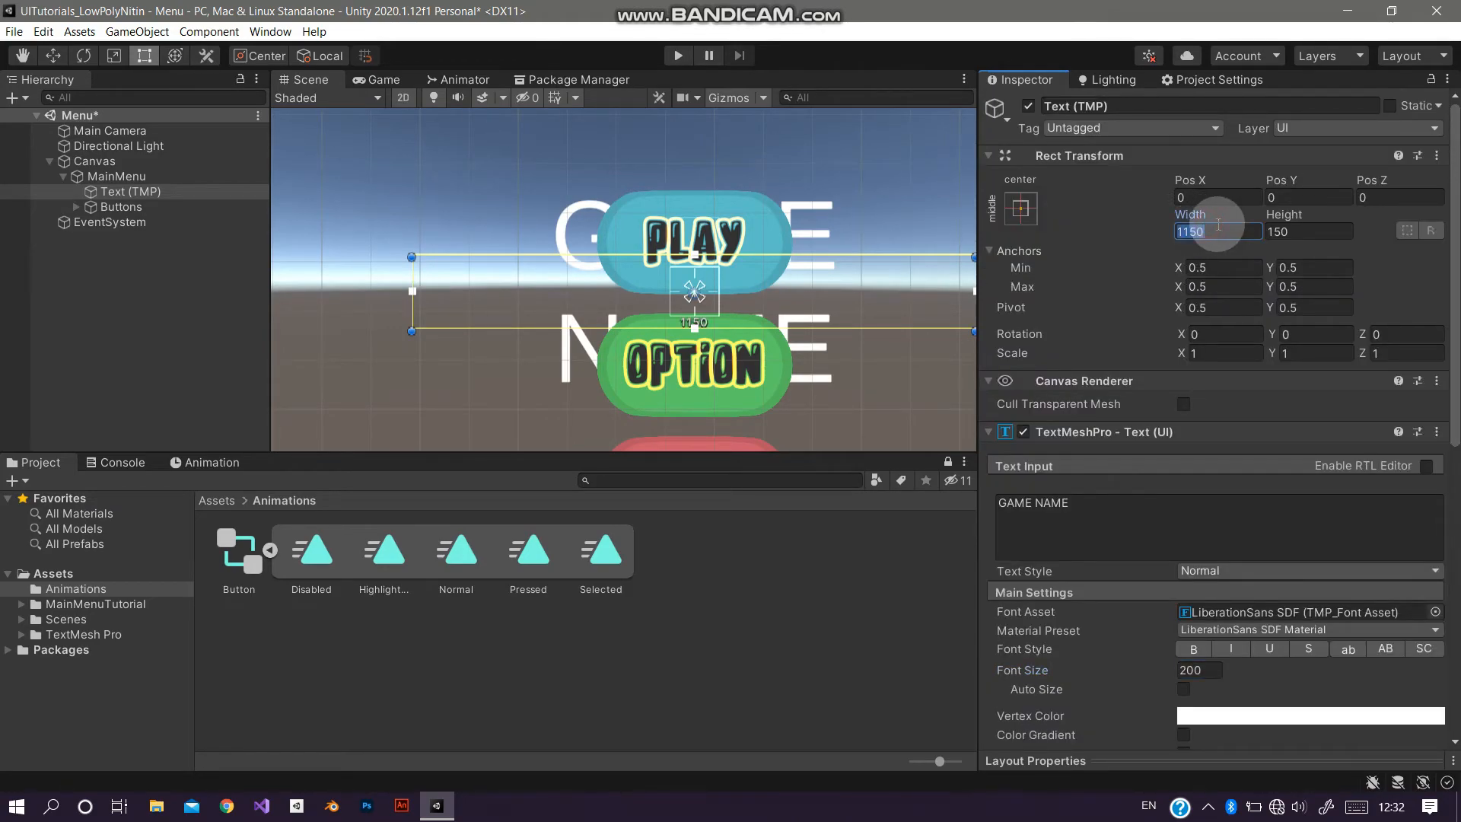
type("2000")
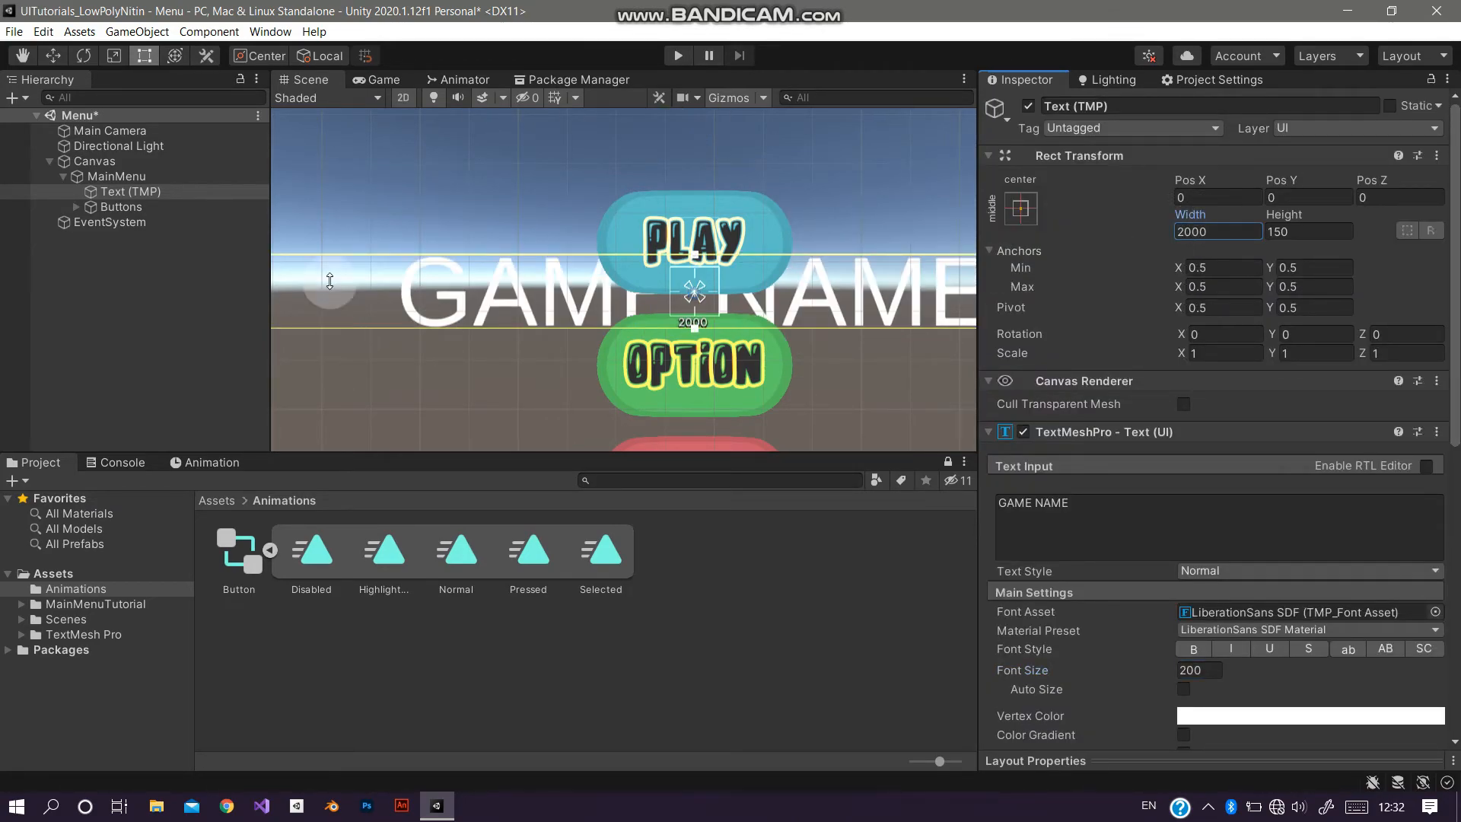
left_click(376, 79)
left_click_drag(1278, 180, 426, 192)
type("380")
Step: Assign the Youtube Star SDF font asset from MainMenuTutorial/Font to the title text
scroll(1218, 487, "down", 7)
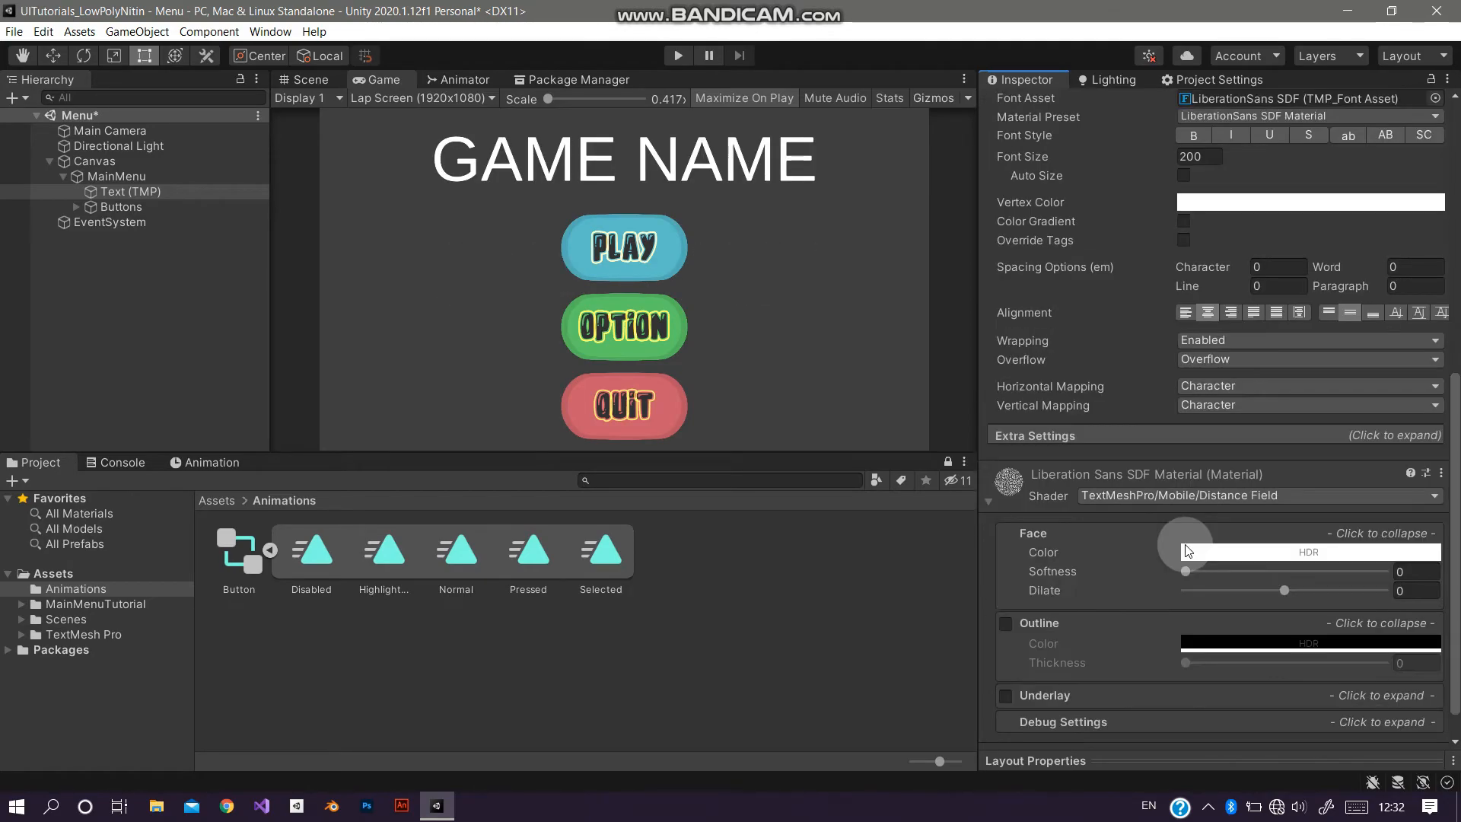
scroll(1106, 585, "up", 5)
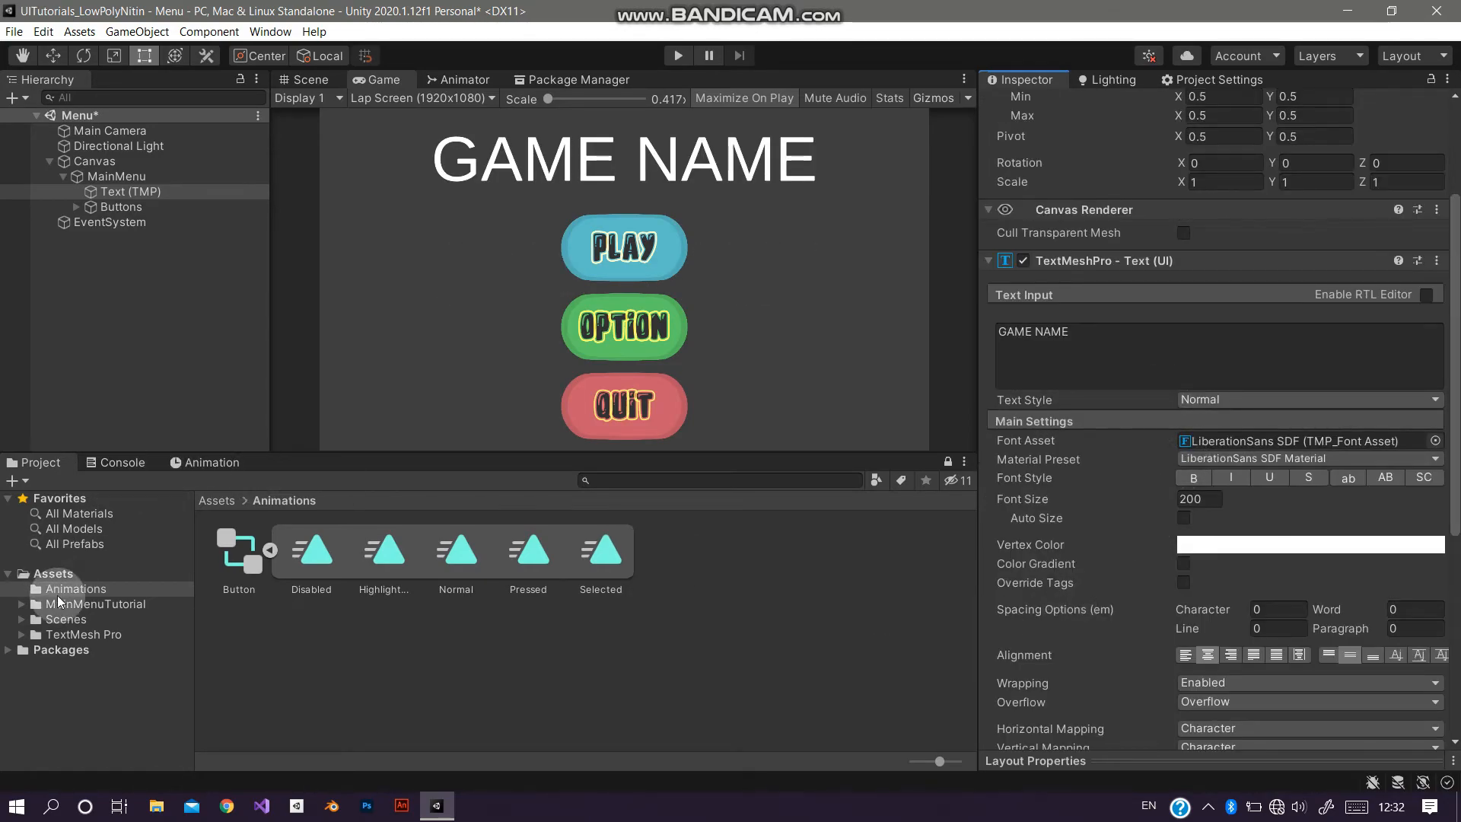
left_click(70, 634)
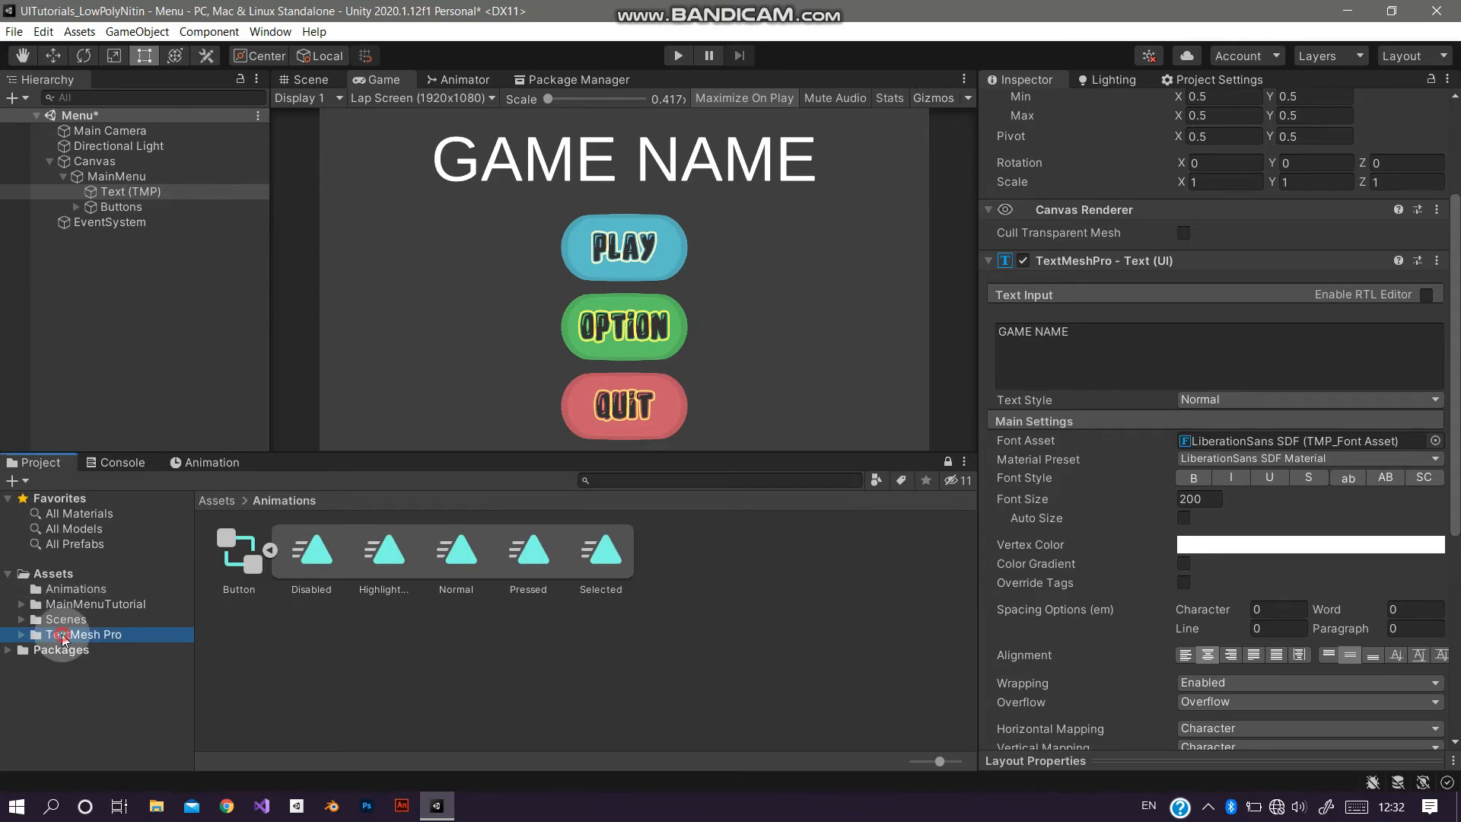
double_click(106, 606)
double_click(255, 570)
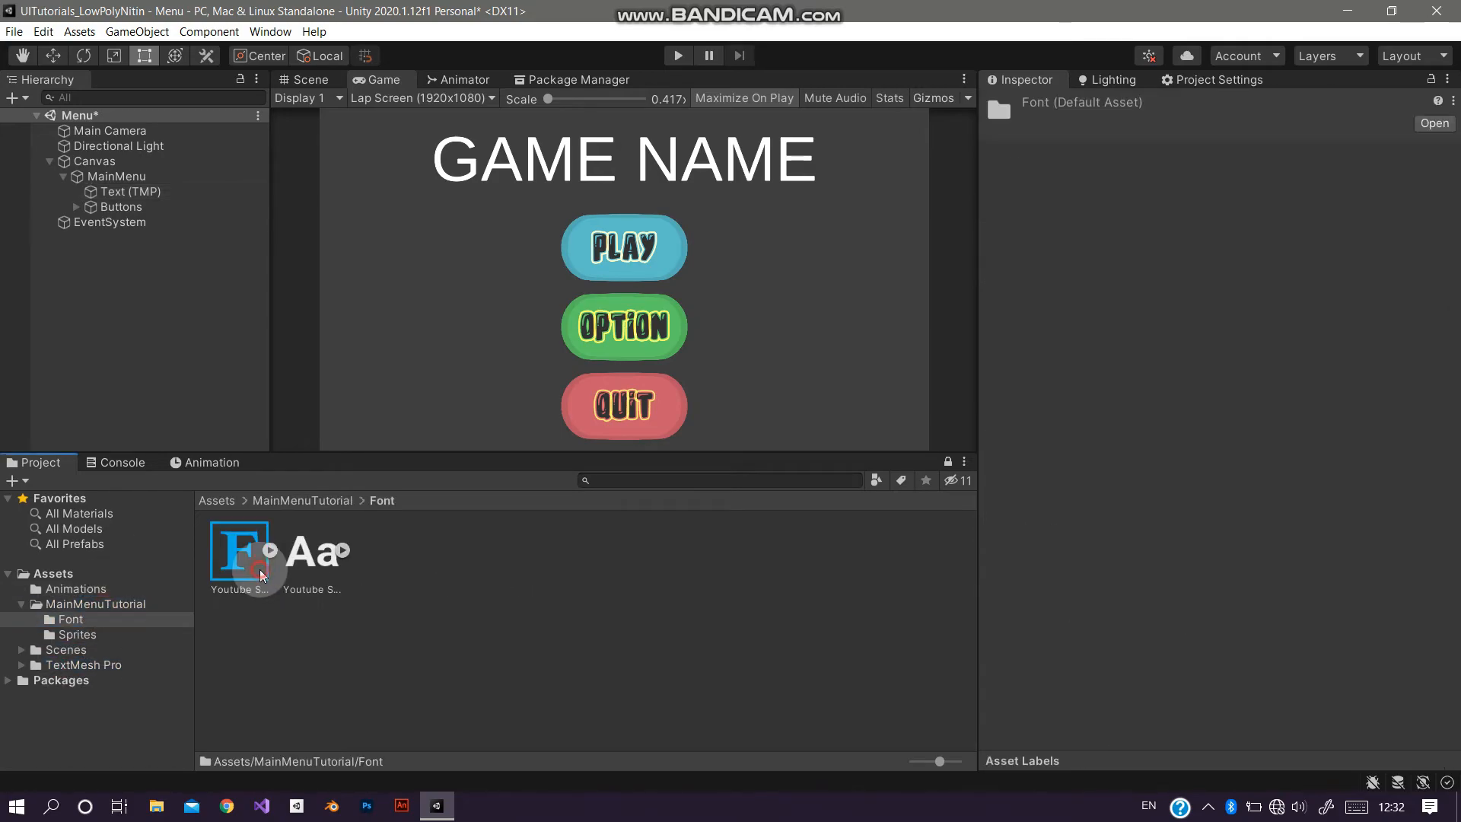
left_click(131, 192)
left_click_drag(239, 551, 1335, 610)
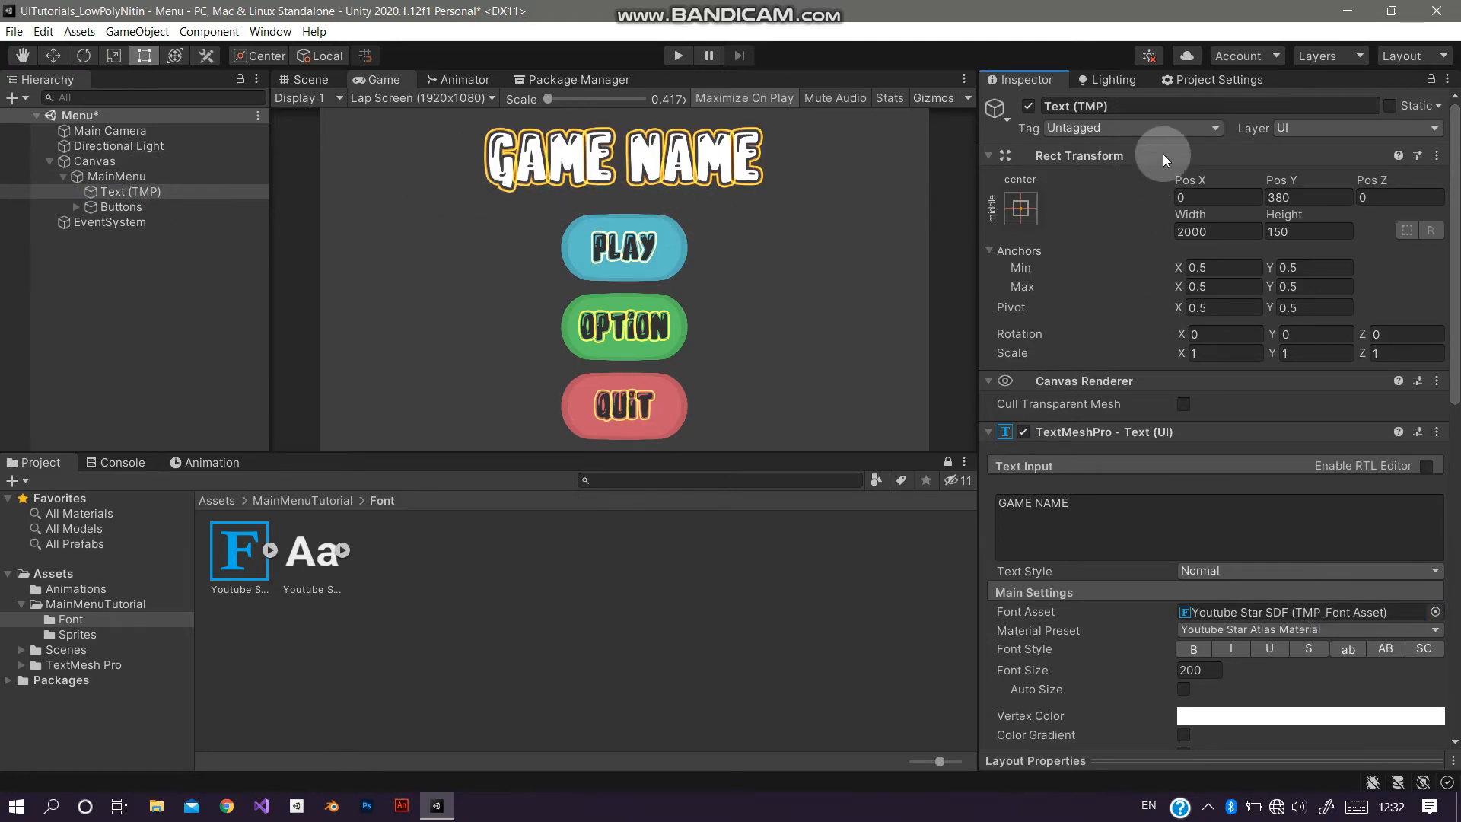
Step: Rename the title object GameTitle and set its vertex color to light pink (255, 184, 184)
left_click(1164, 107)
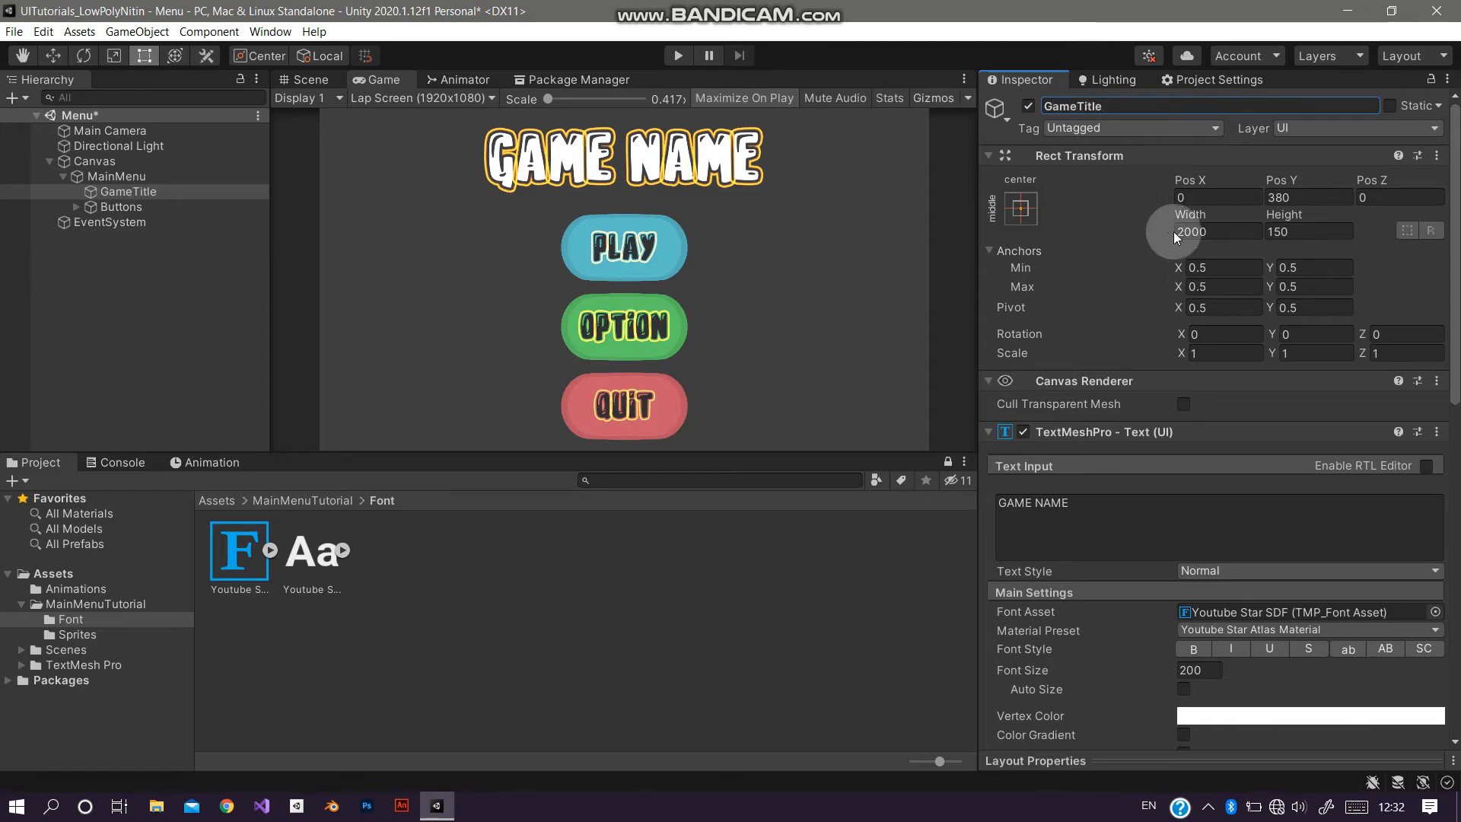
left_click(1133, 508)
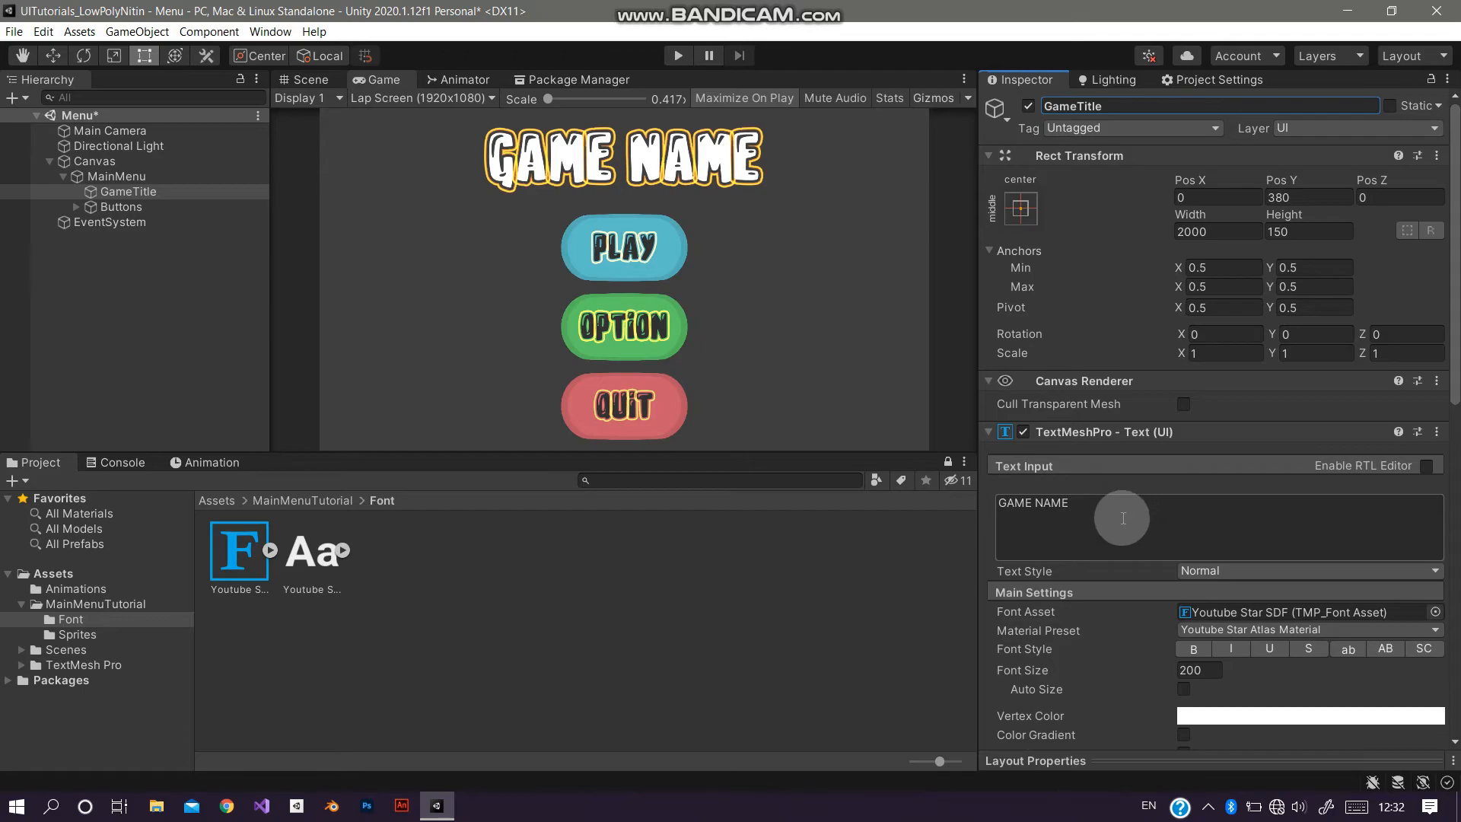
scroll(1270, 611, "down", 5)
left_click(1244, 552)
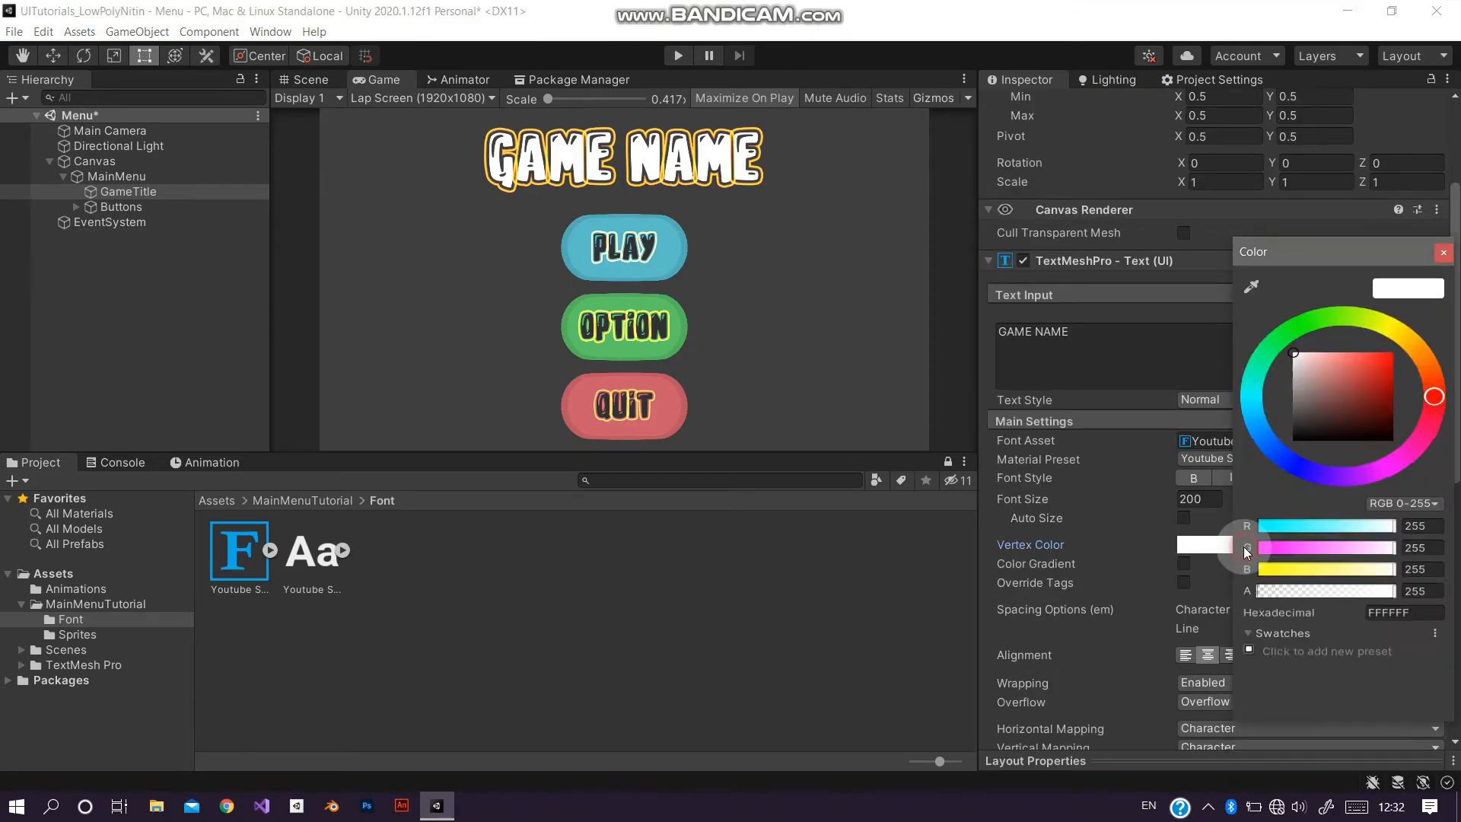
mouse_move(1325, 402)
left_mouse_down()
mouse_move(1279, 435)
mouse_move(1254, 423)
mouse_move(1244, 335)
mouse_move(1409, 309)
mouse_move(1231, 306)
mouse_move(1321, 300)
left_mouse_up()
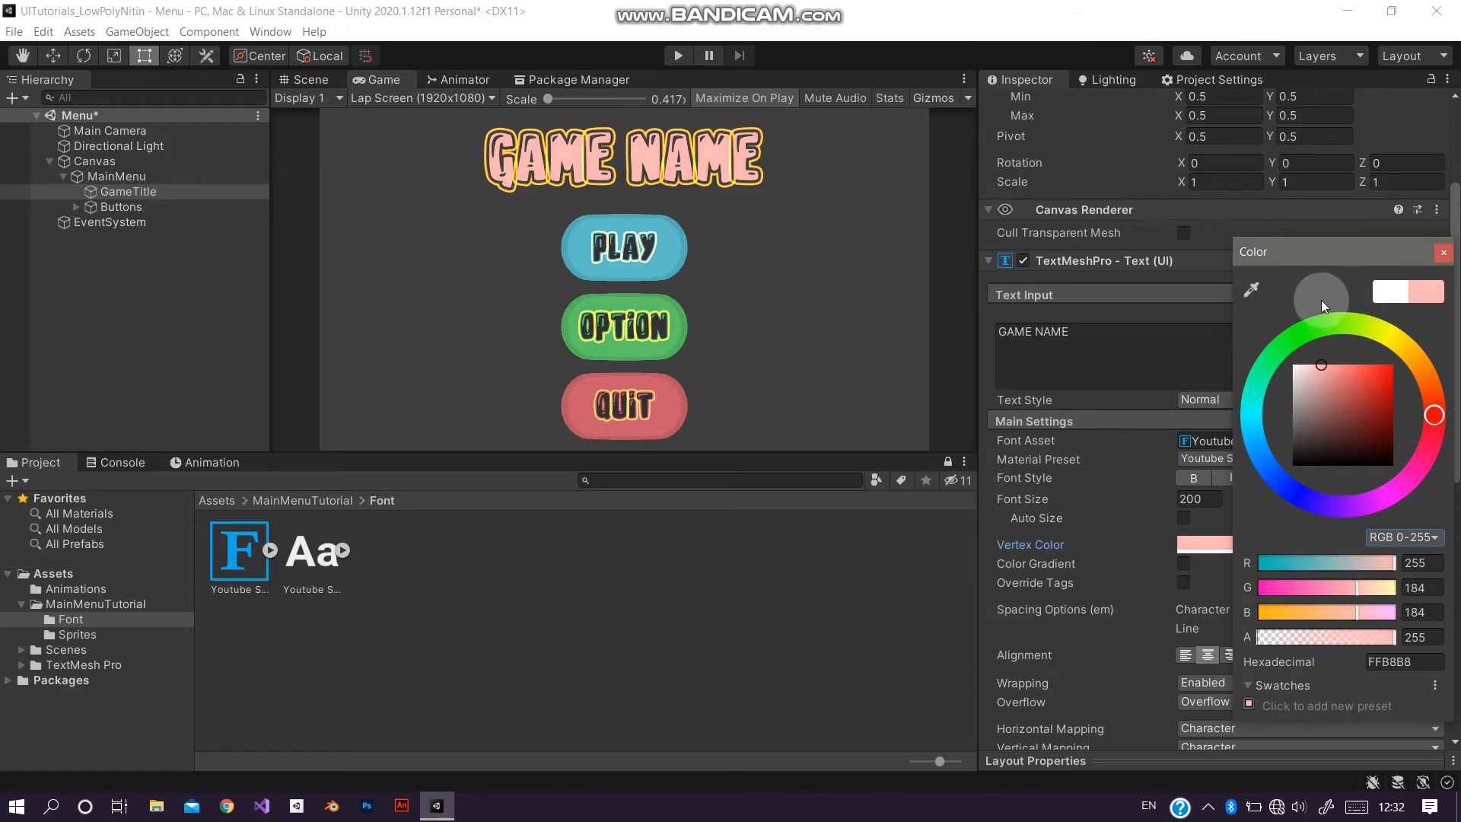
left_click(1445, 253)
Step: Examine the vertex color of the PlayButton's text in the color picker
left_click(77, 208)
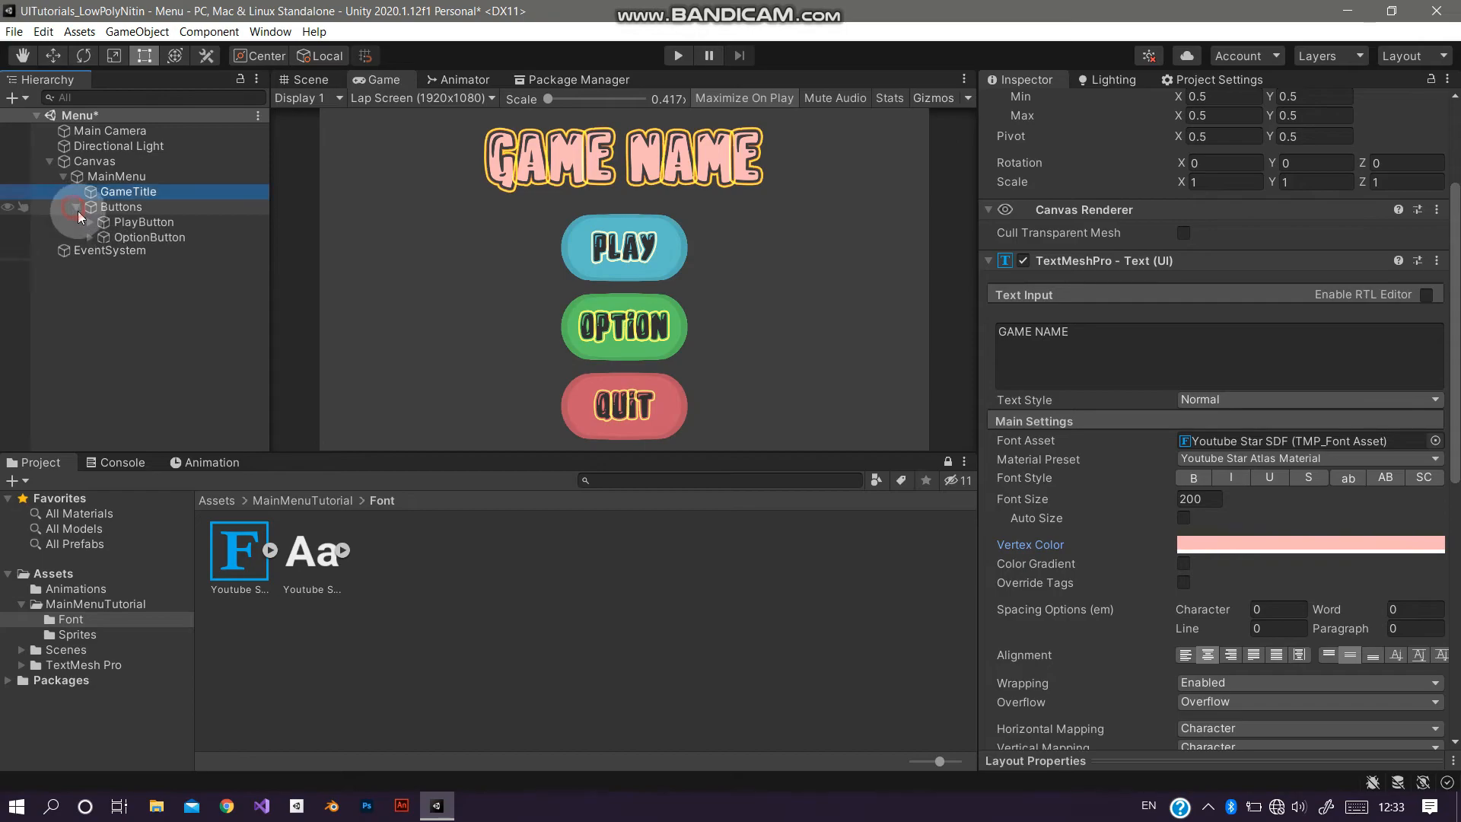
left_click(156, 237)
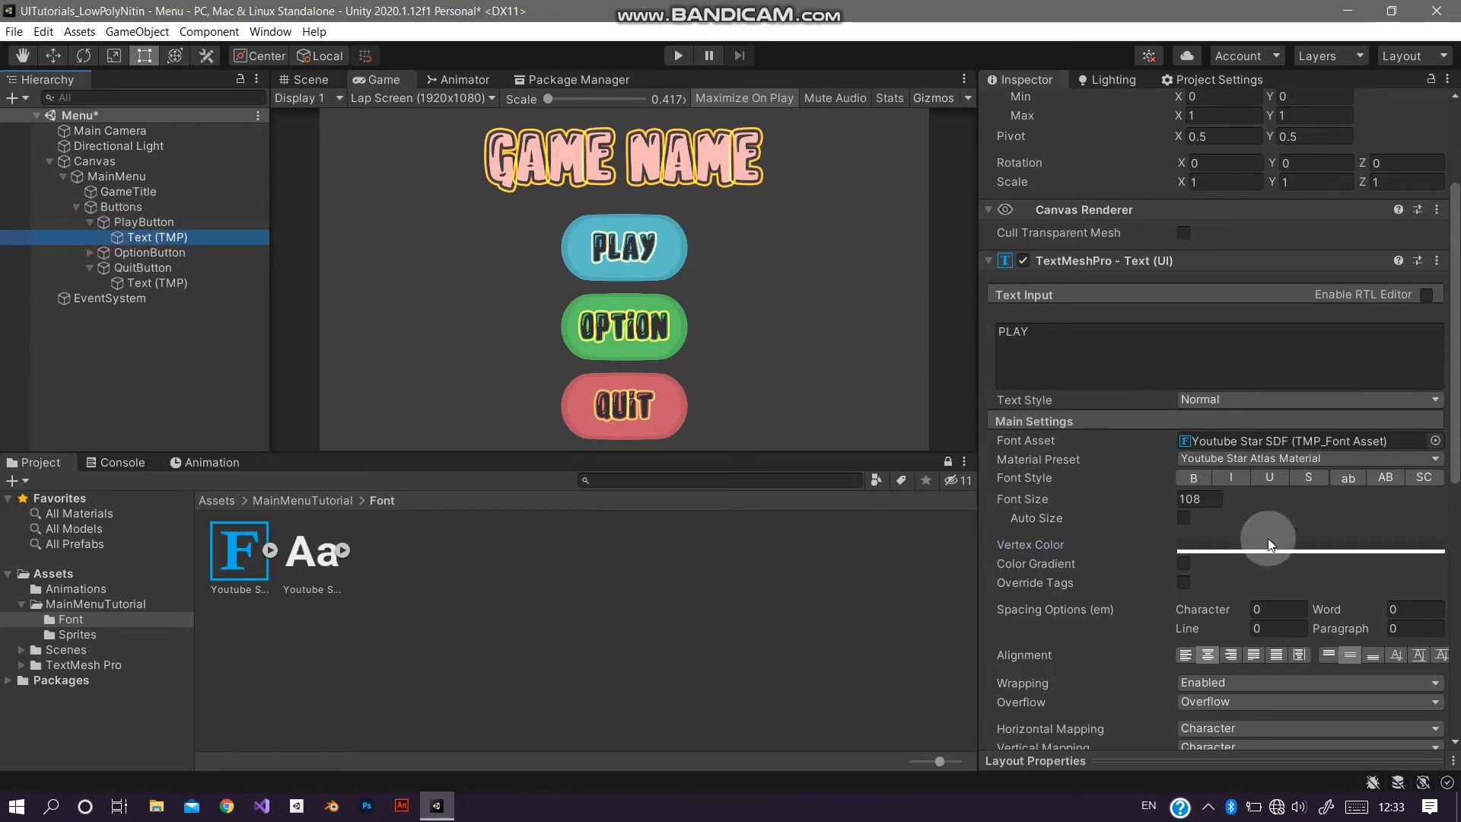
left_click(1267, 542)
mouse_move(1328, 464)
left_mouse_down()
mouse_move(1326, 436)
mouse_move(1222, 417)
mouse_move(1201, 372)
mouse_move(1154, 505)
mouse_move(1146, 519)
mouse_move(1143, 500)
mouse_move(1131, 509)
left_mouse_up()
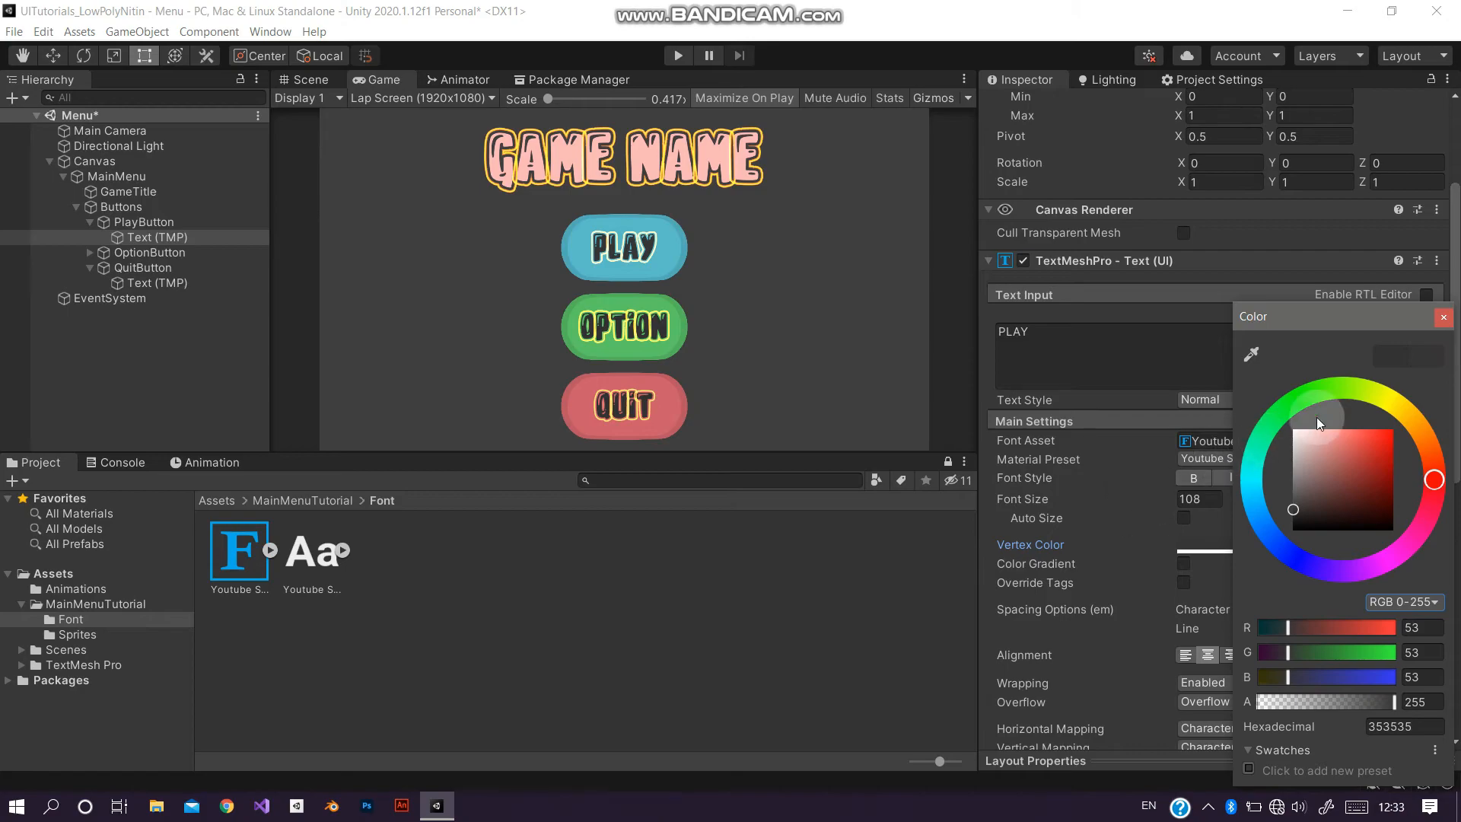
left_click(1443, 318)
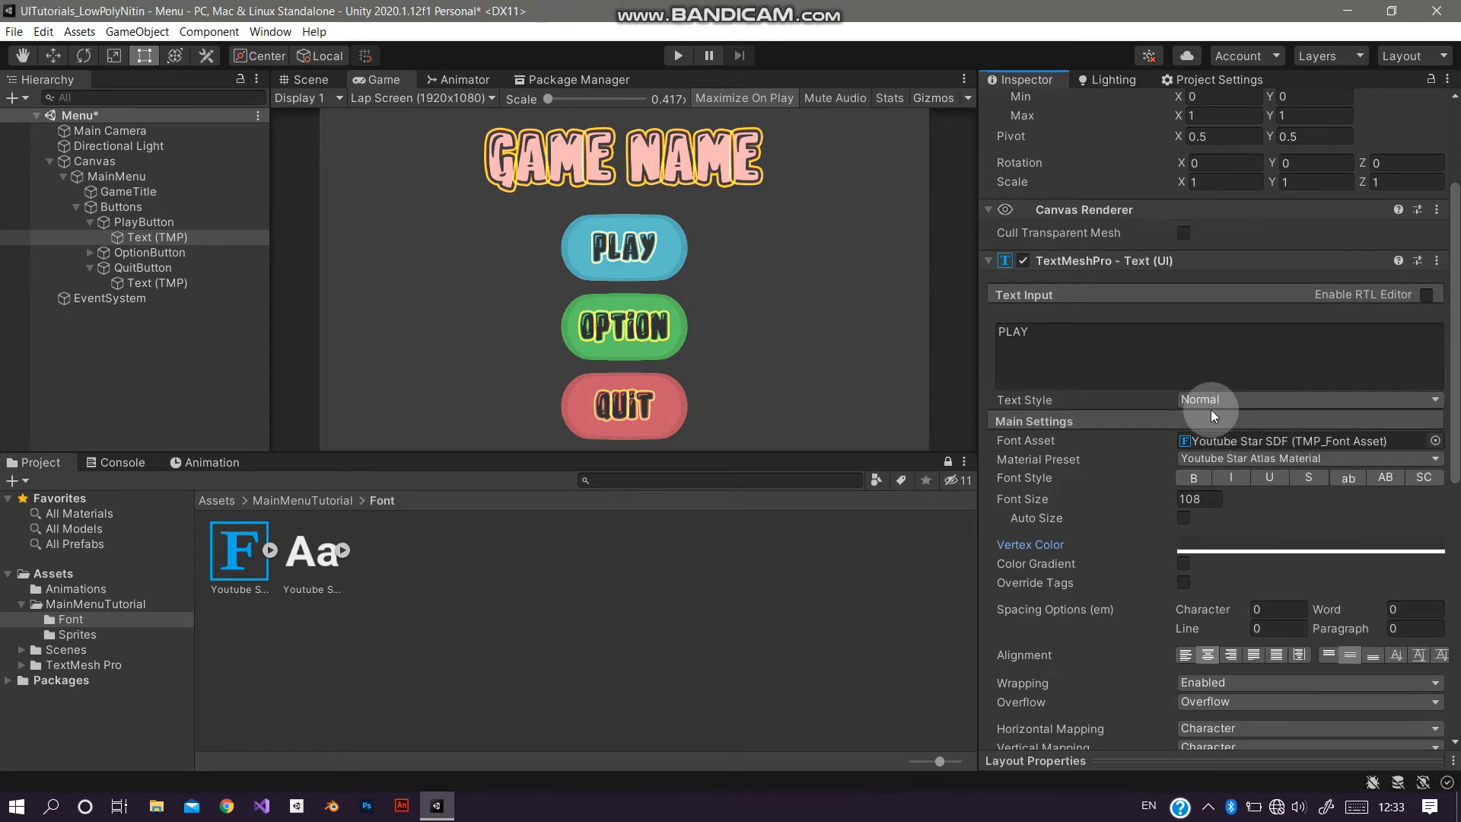
Step: Collapse the hierarchy, select MainMenu and save the scene
scroll(1211, 409, "up", 3)
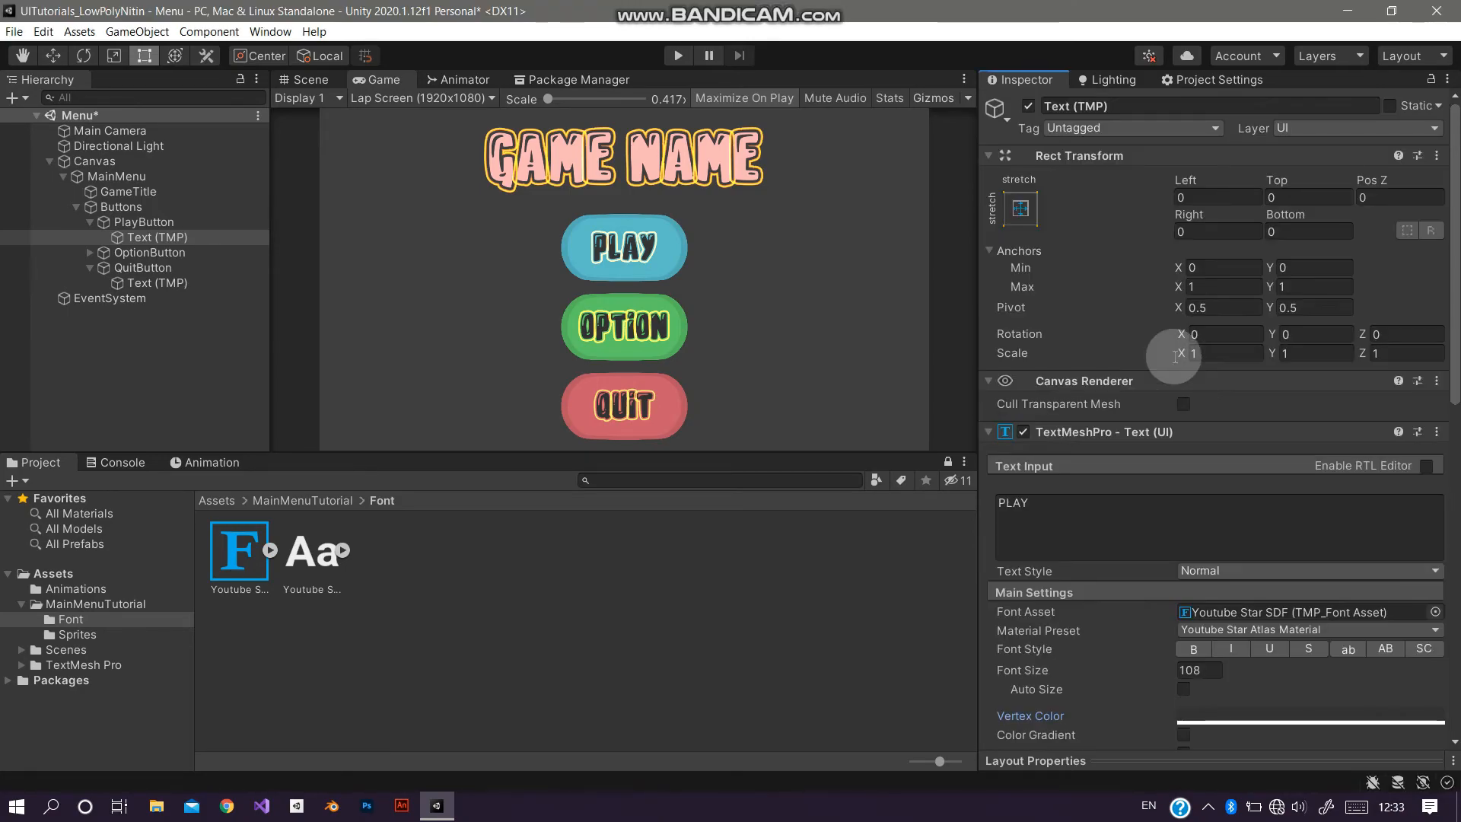
left_click(74, 207)
left_click(64, 177)
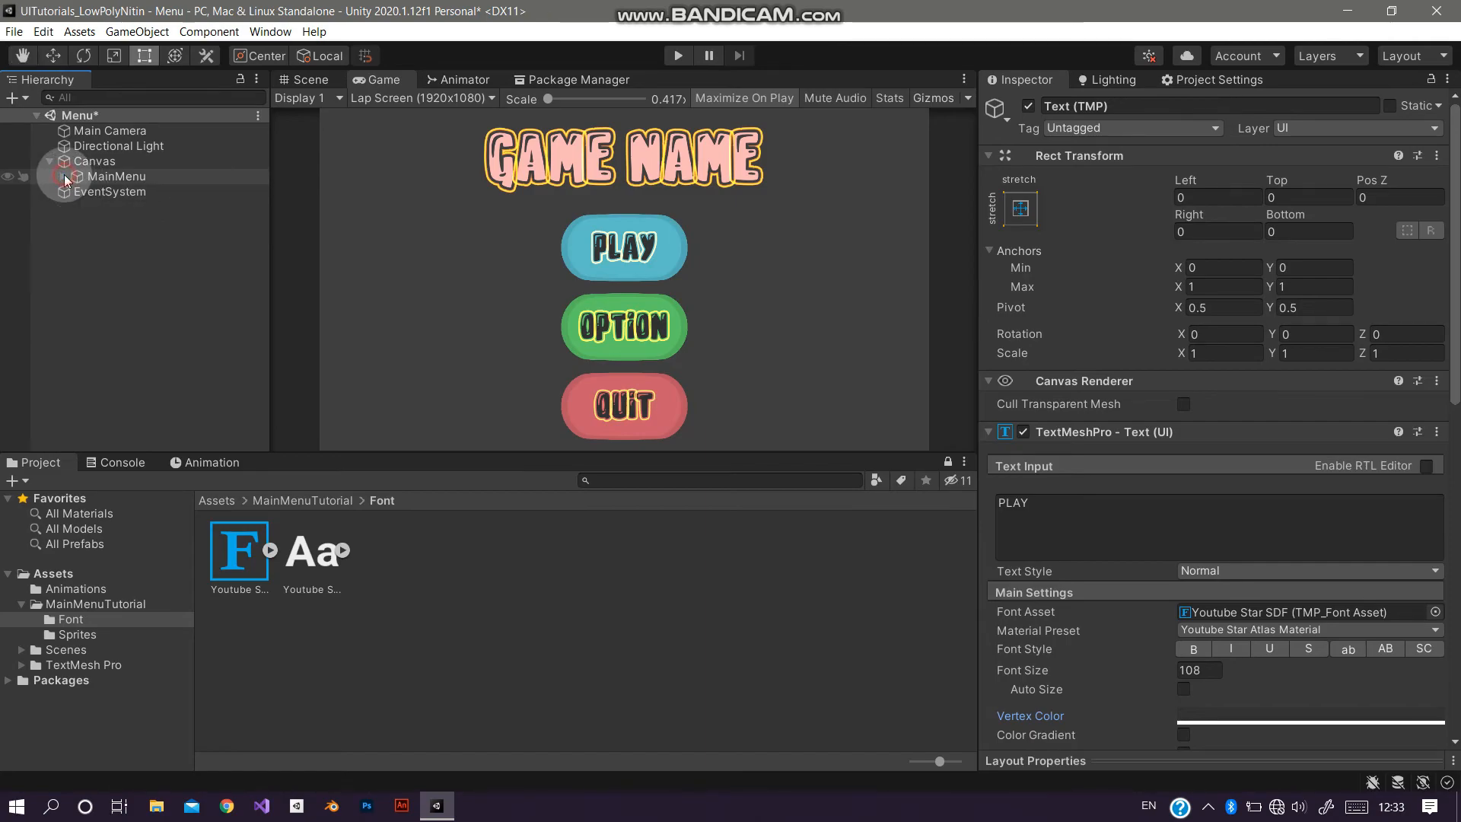
left_click(89, 177)
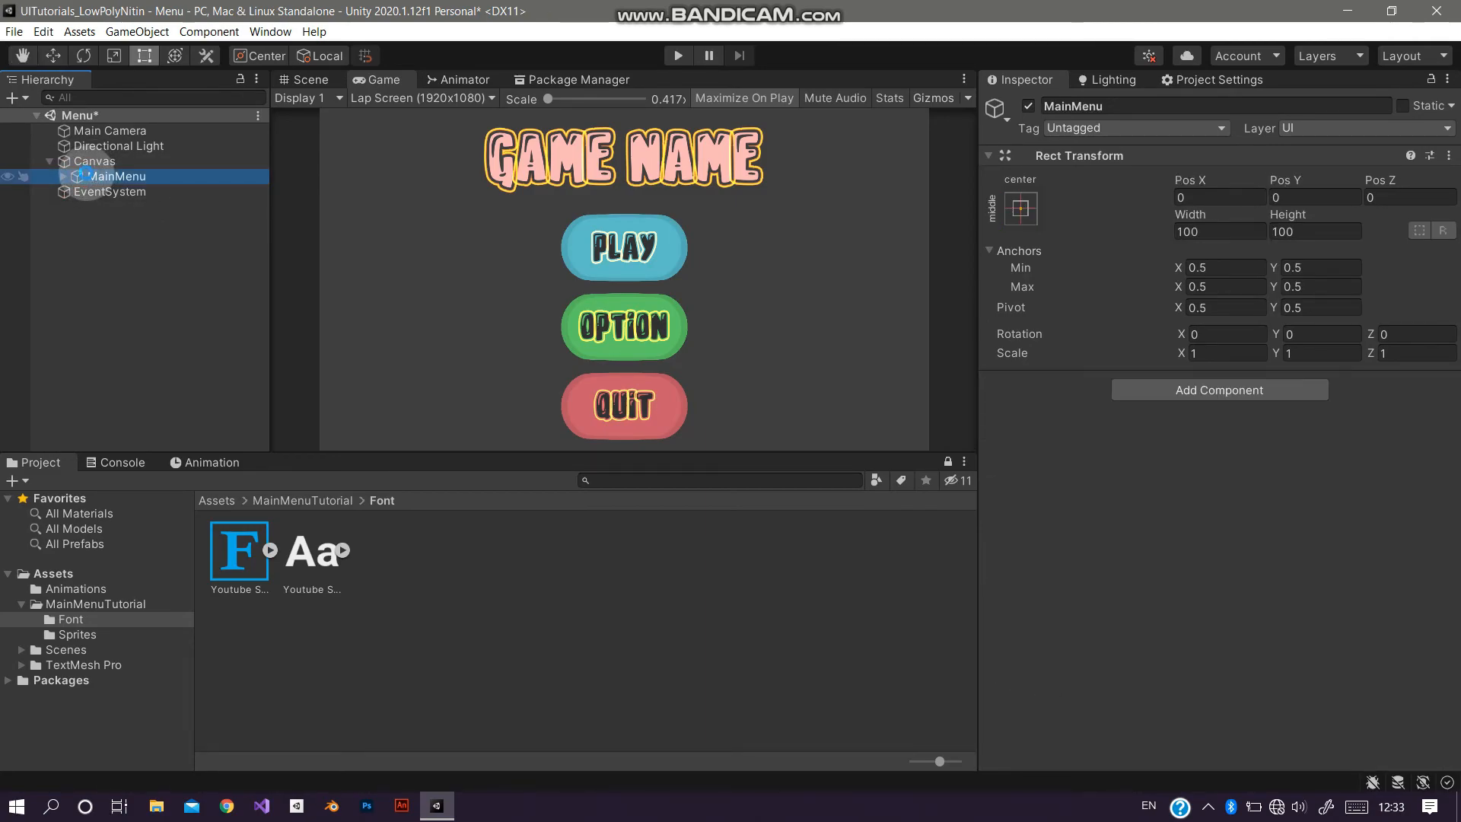
key("ctrl+s")
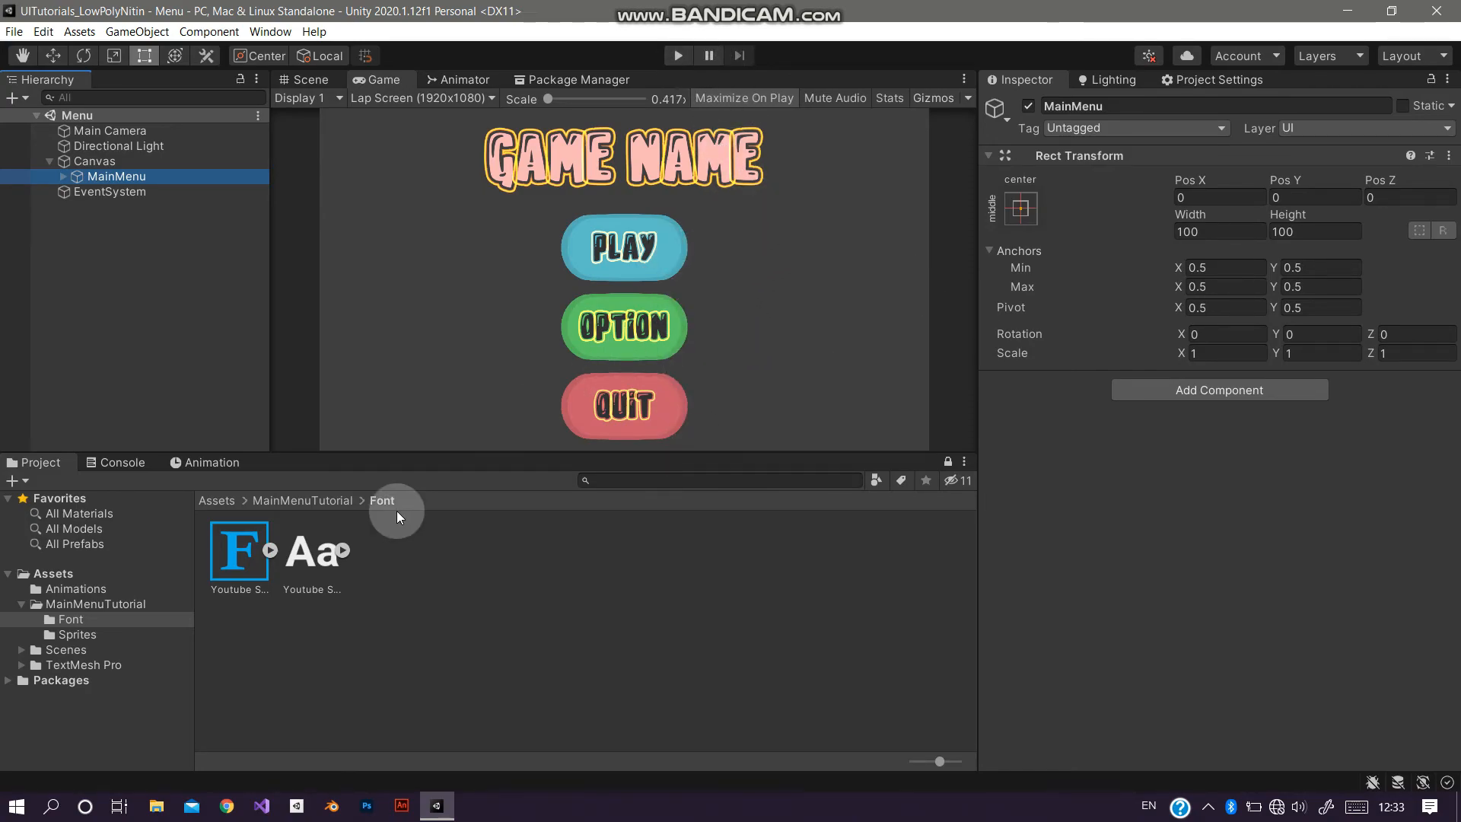
Step: Create an animation clip for MainMenu named IntroAnim, saved in the Assets/Animations folder
left_click(207, 460)
left_click(626, 654)
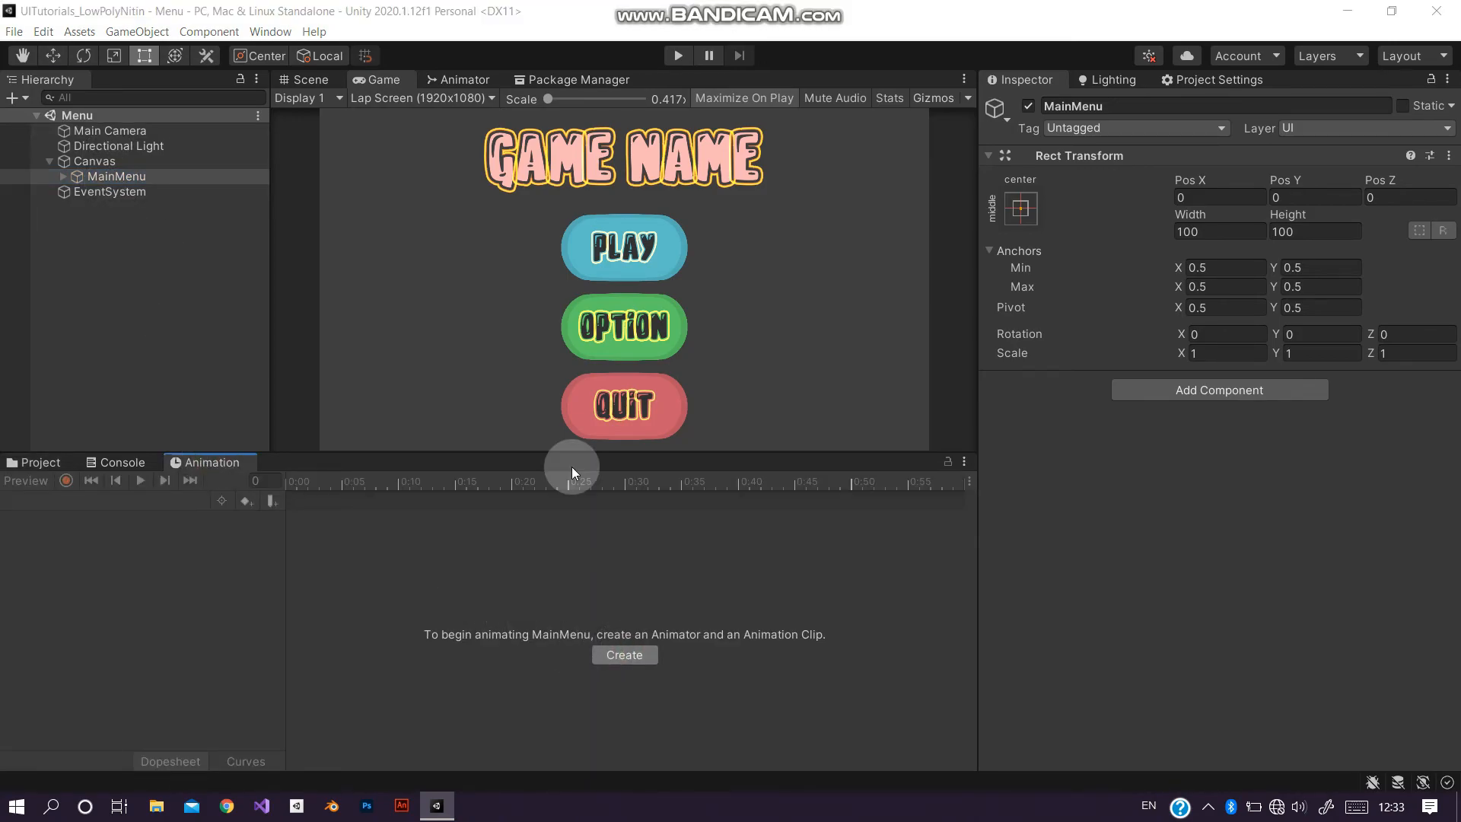
left_click(160, 89)
double_click(243, 179)
left_click(265, 389)
type("Into")
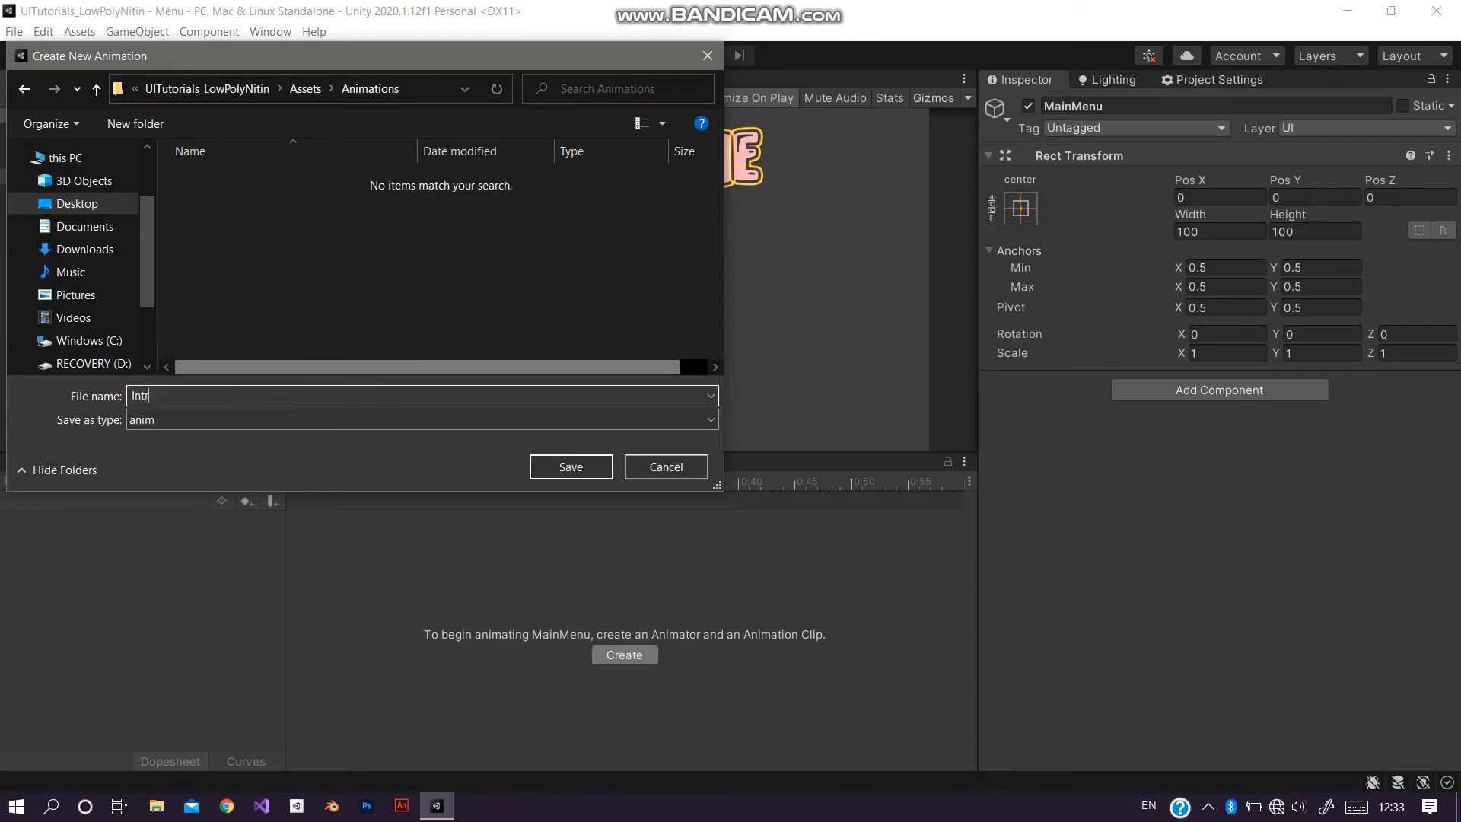
key("BackSpace")
key("Return")
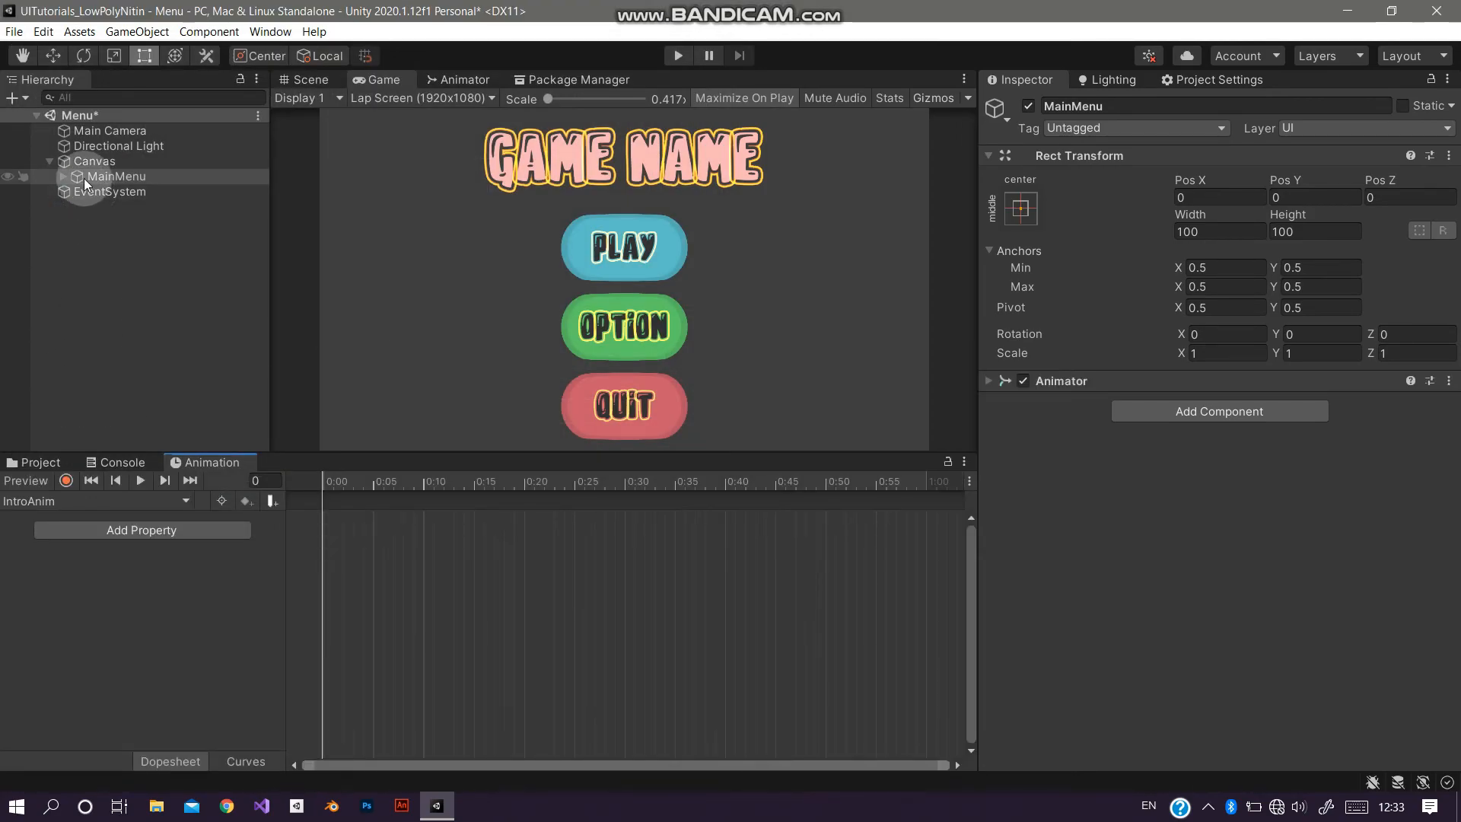
Step: Expand MainMenu, select GameTitle, and add a Canvas Group component to it
left_click(63, 176)
left_click(101, 194)
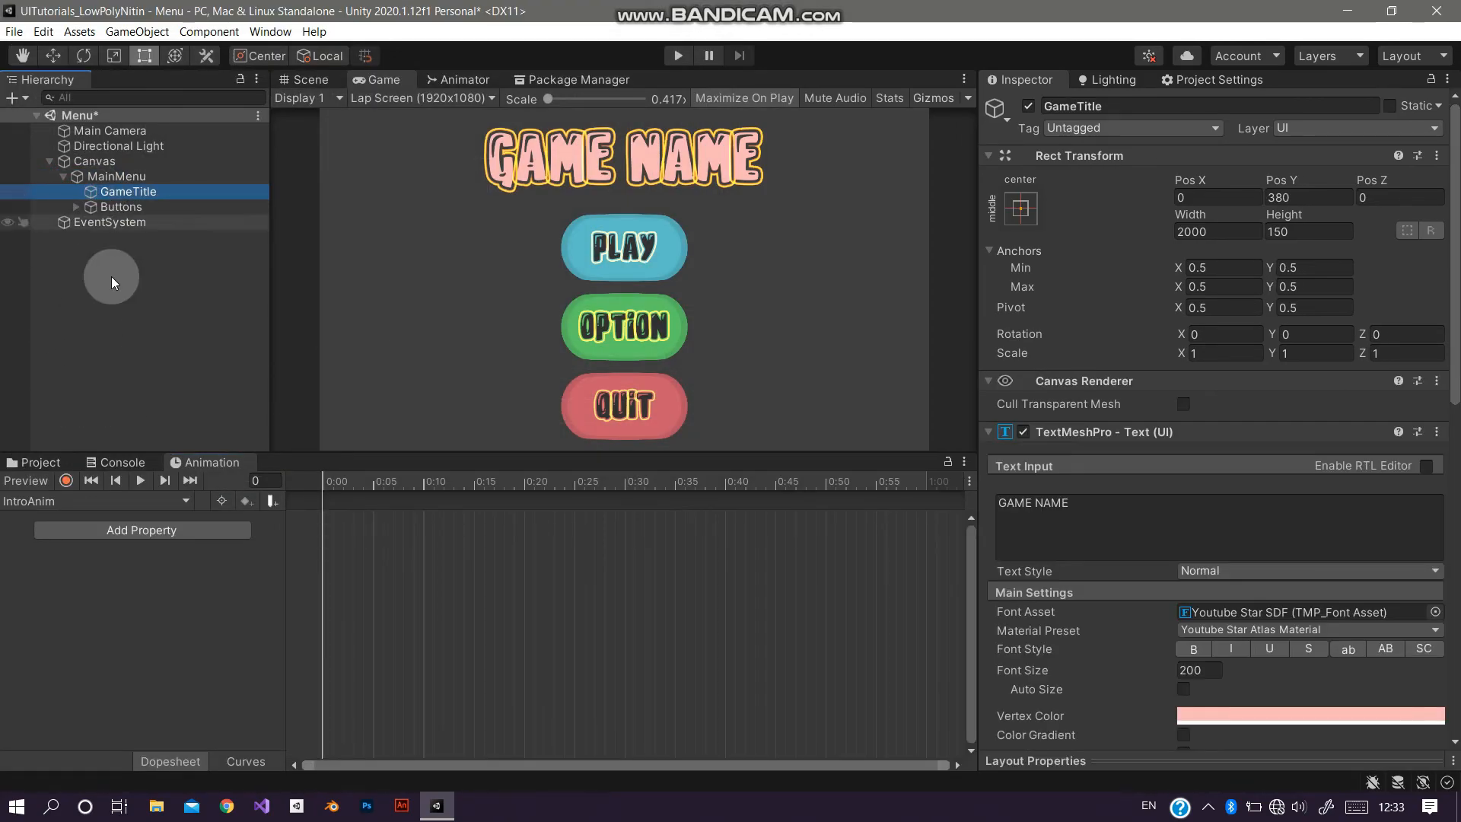
left_click(1181, 428)
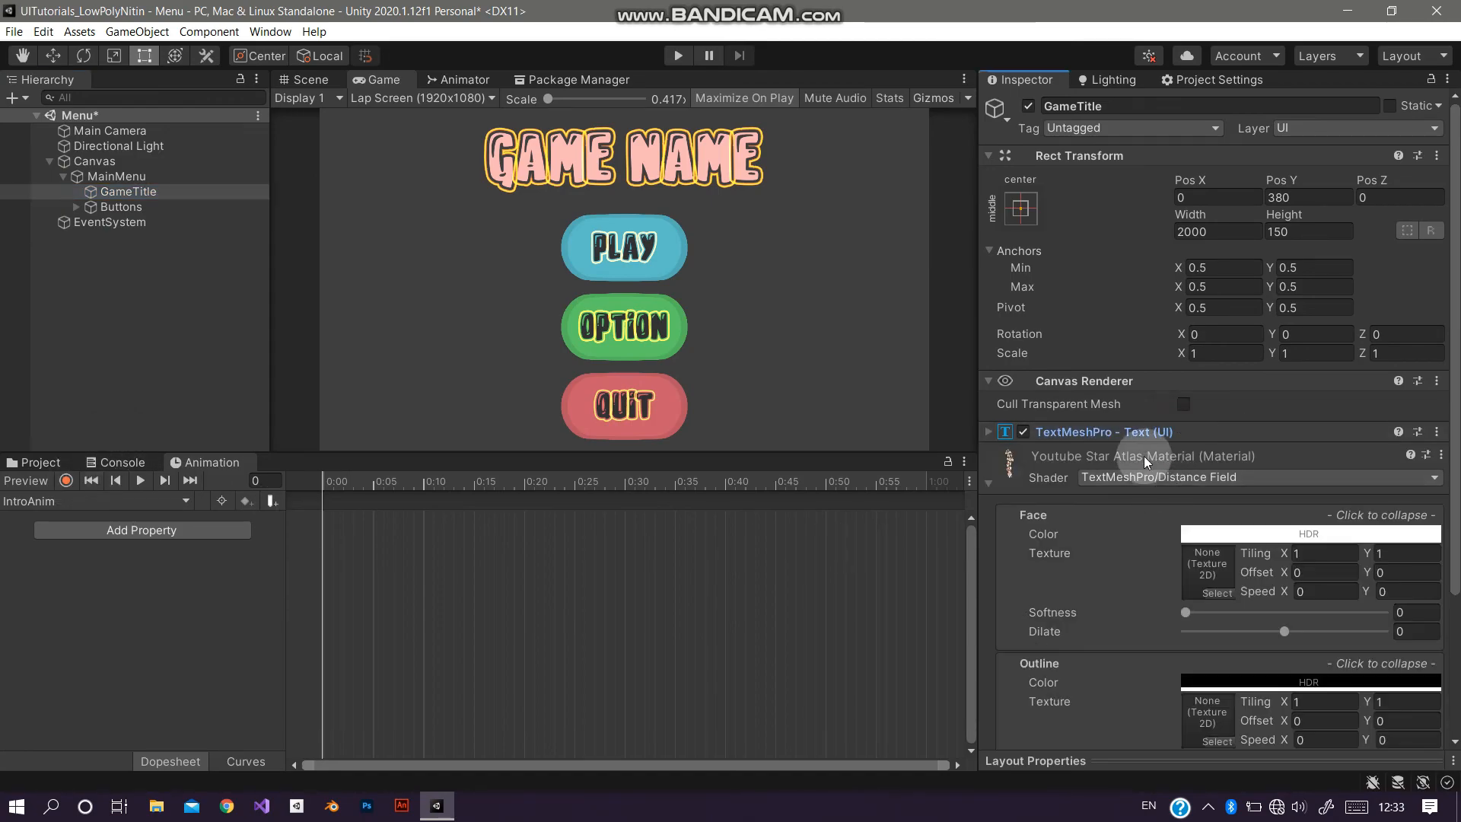
left_click(1141, 460)
left_click(1156, 514)
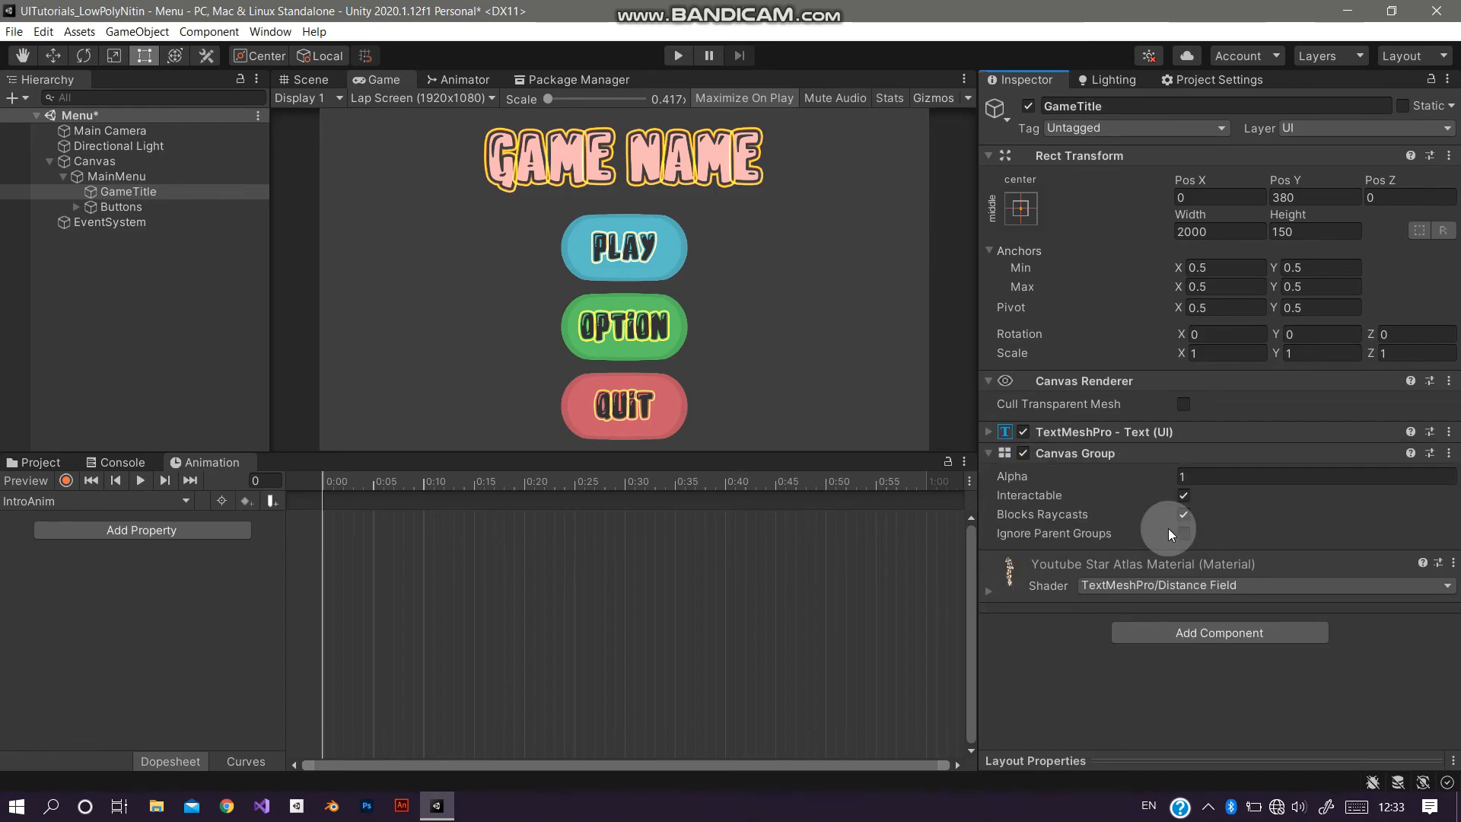
Step: Record GameTitle's Canvas Group alpha as 0 at frame 0 and 1 at frame 40
left_click(66, 480)
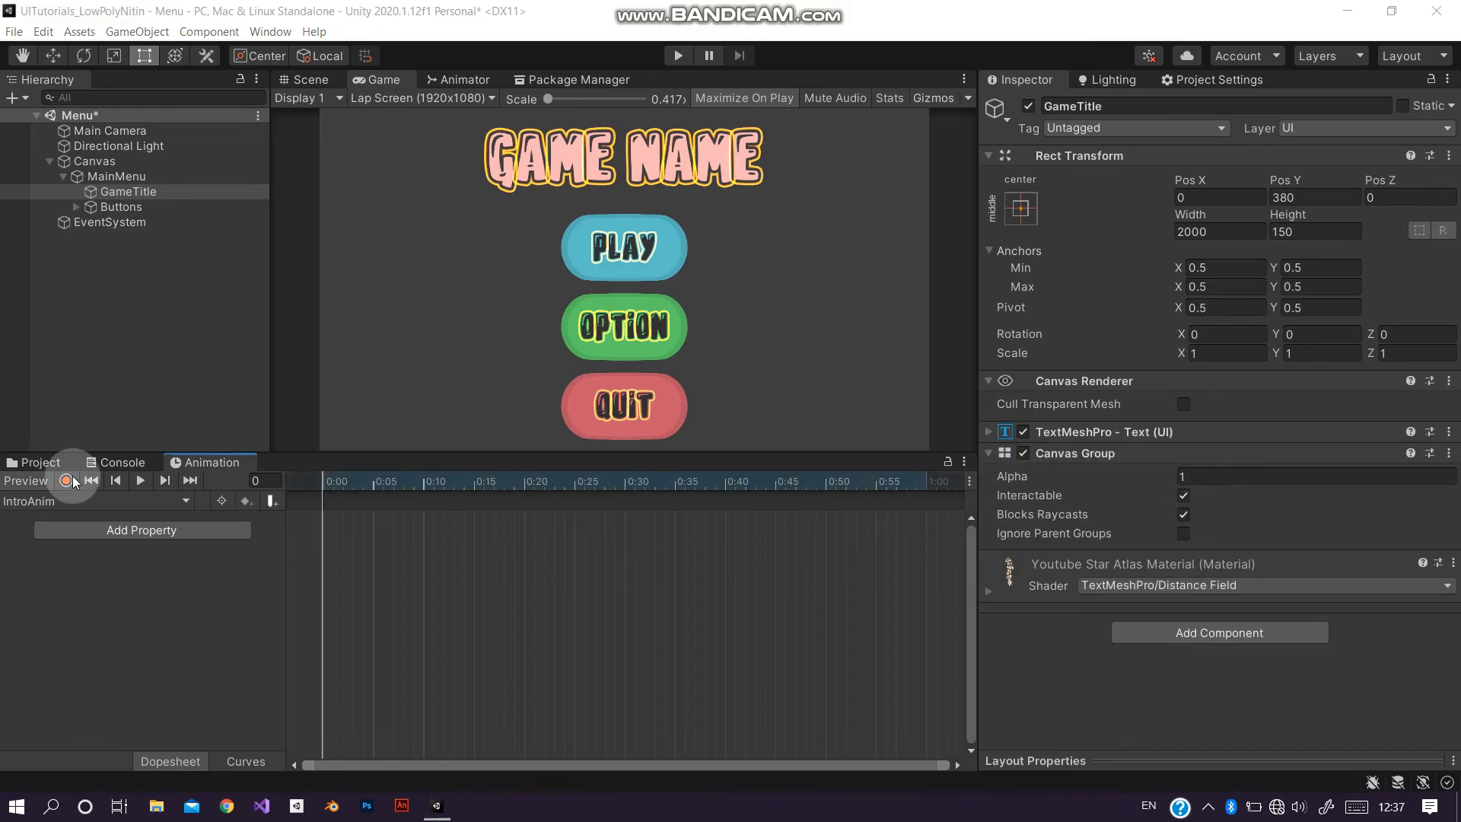
left_click_drag(1031, 479, 486, 485)
left_click(613, 487)
left_click_drag(658, 487, 724, 482)
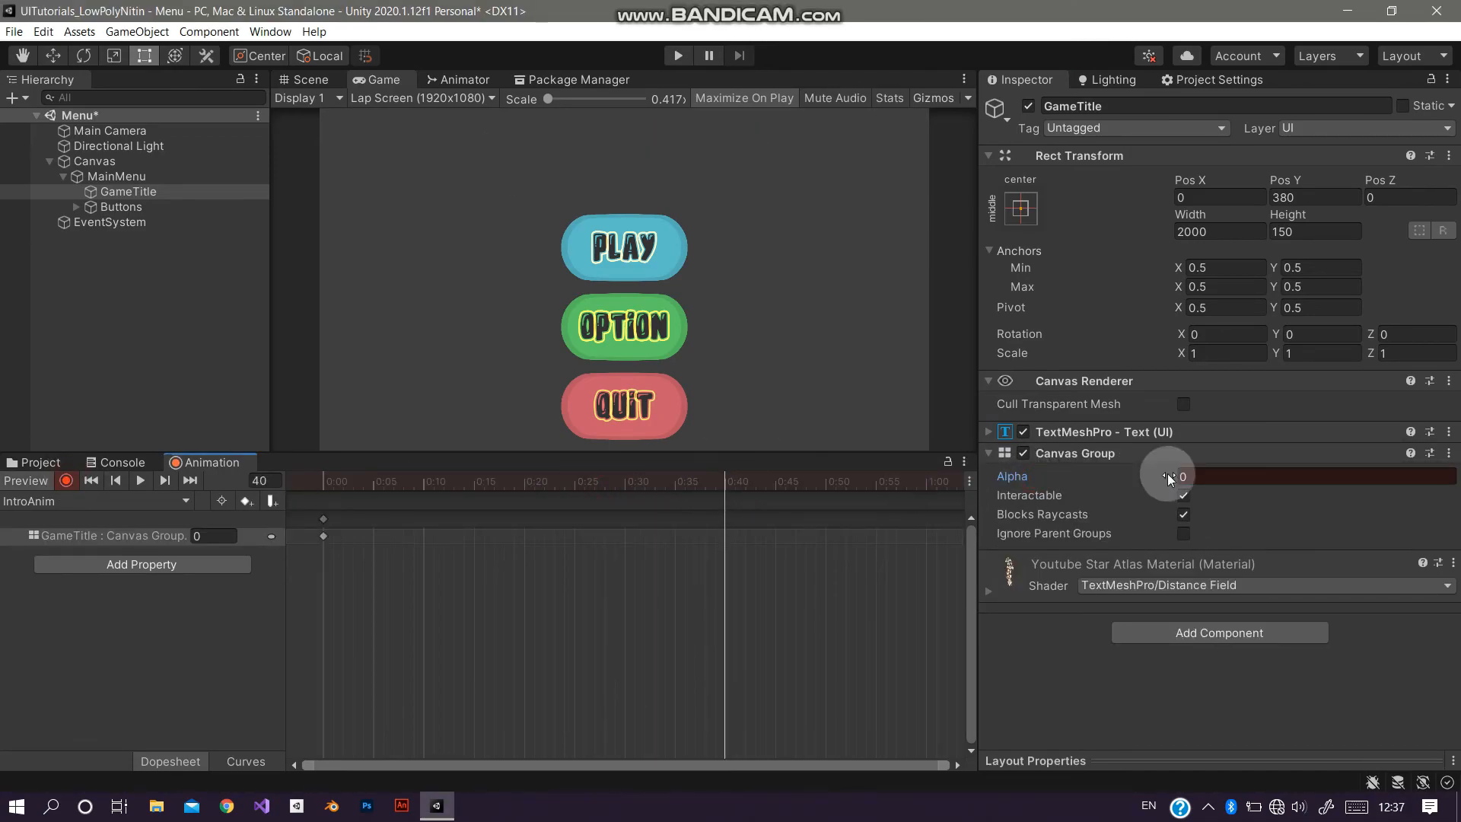
left_click_drag(1063, 473, 1232, 479)
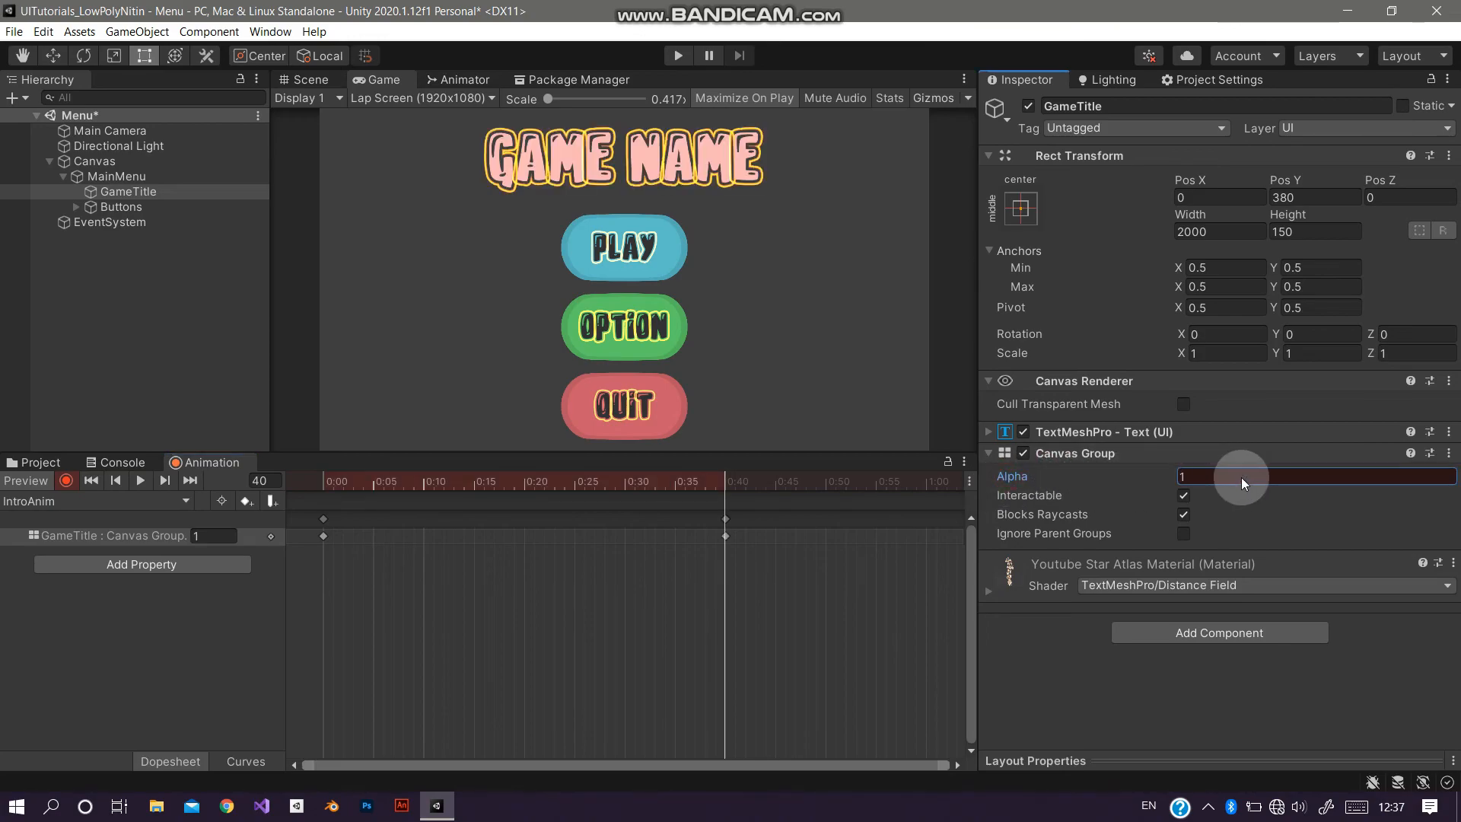
Step: Add a Canvas Group to Buttons and key its alpha to 0 at frame 0
left_click(181, 207)
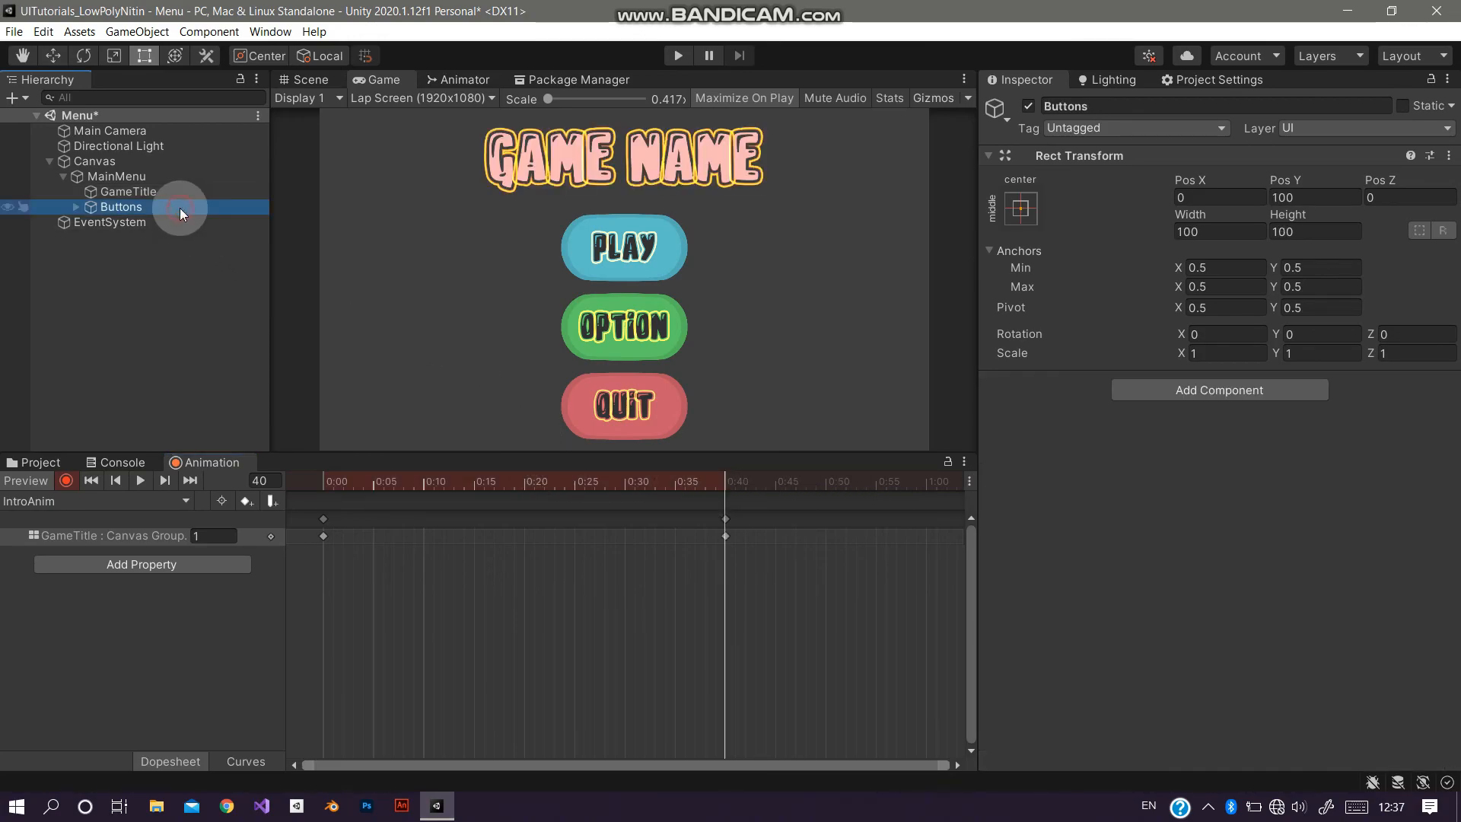
left_click(1217, 390)
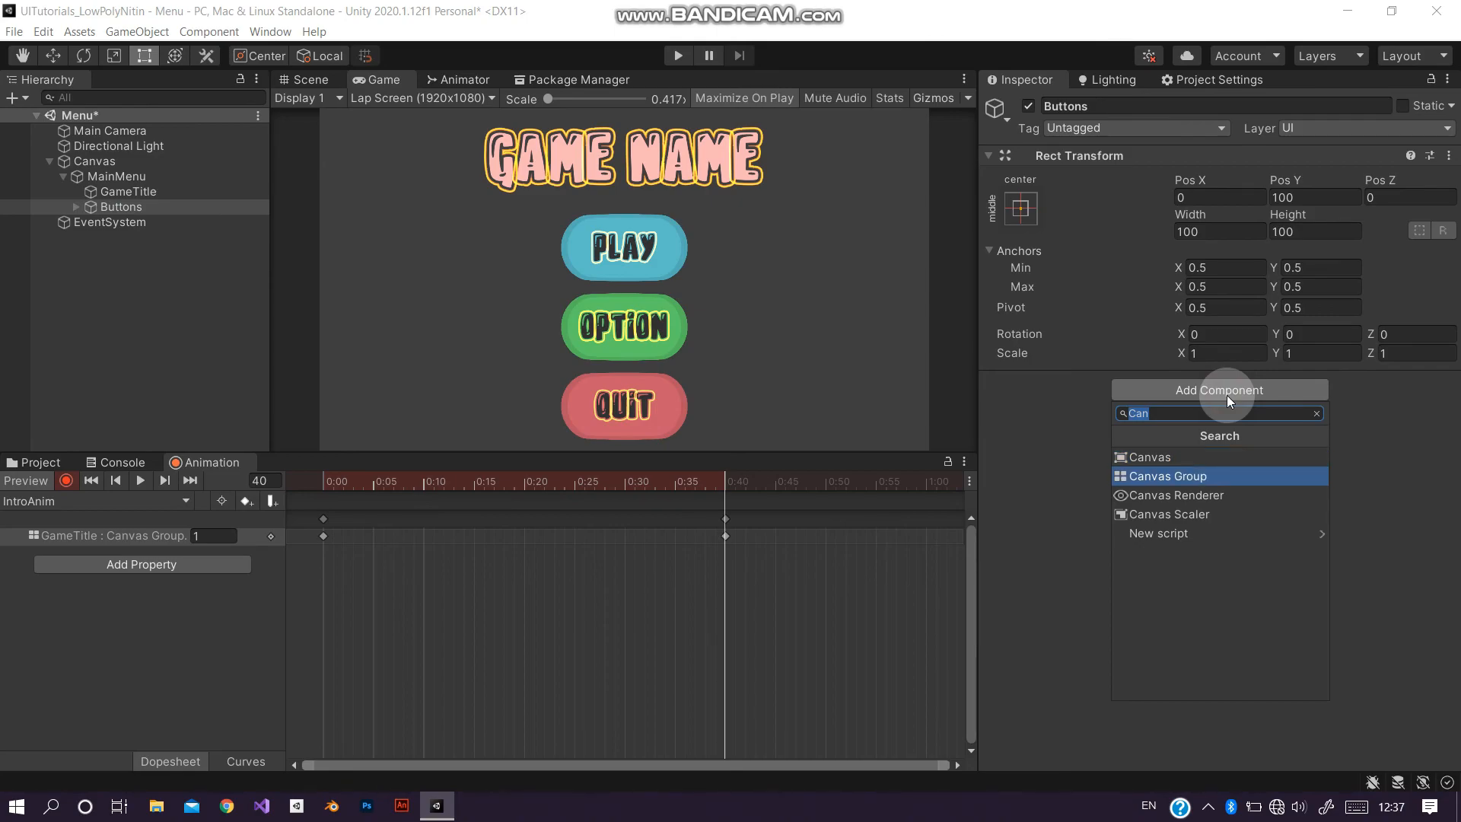
key("Return")
left_click_drag(482, 489, 318, 486)
left_click(1011, 405)
left_click_drag(974, 414, 566, 489)
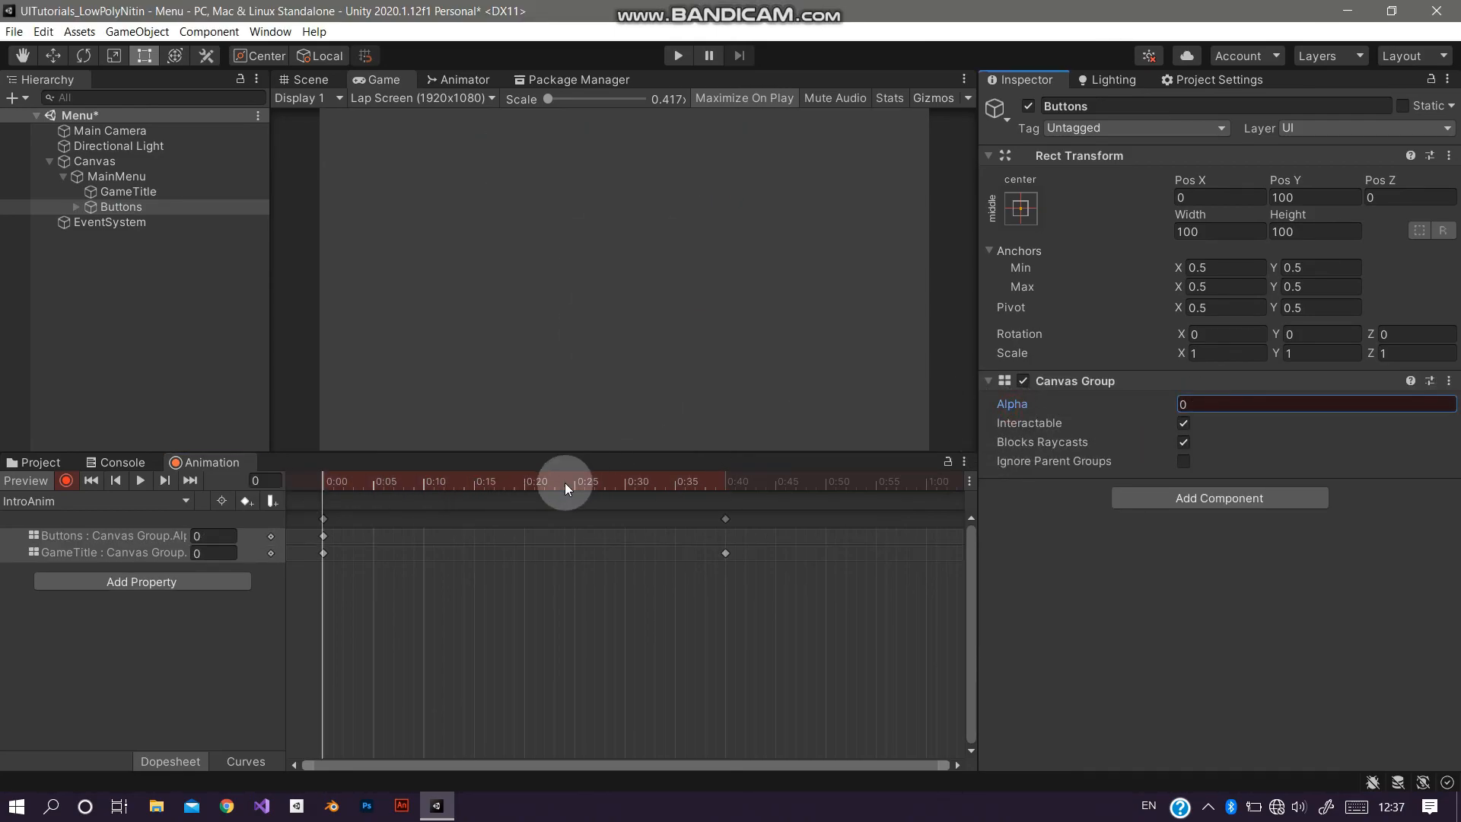
Step: Key the Buttons' alpha to 1 at frame 55 and to 0 at frame 15
left_click(481, 486)
left_click_drag(477, 487, 865, 502)
left_click_drag(1012, 413, 602, 472)
left_click(487, 488)
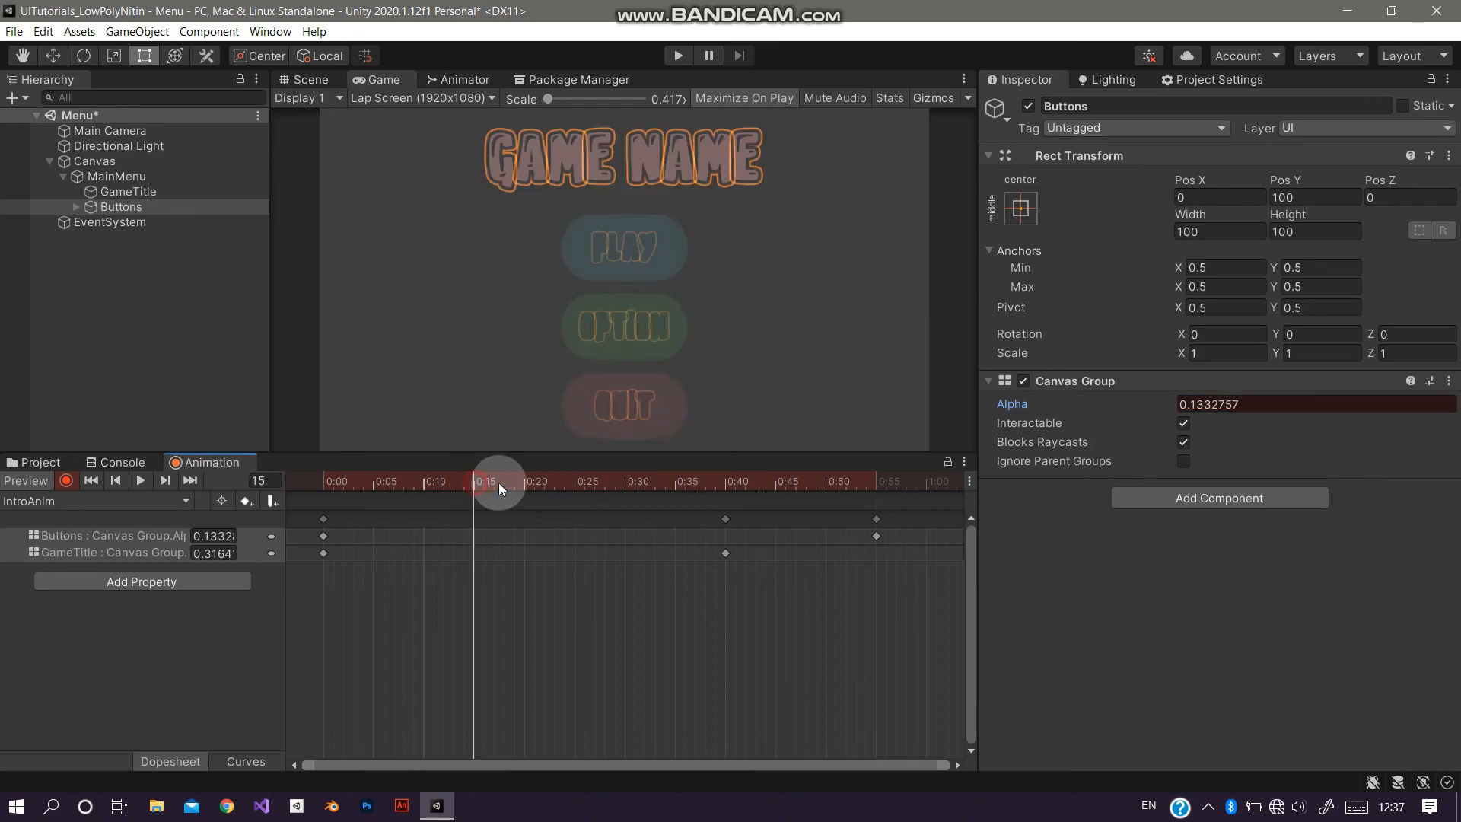
left_click_drag(1012, 404, 664, 425)
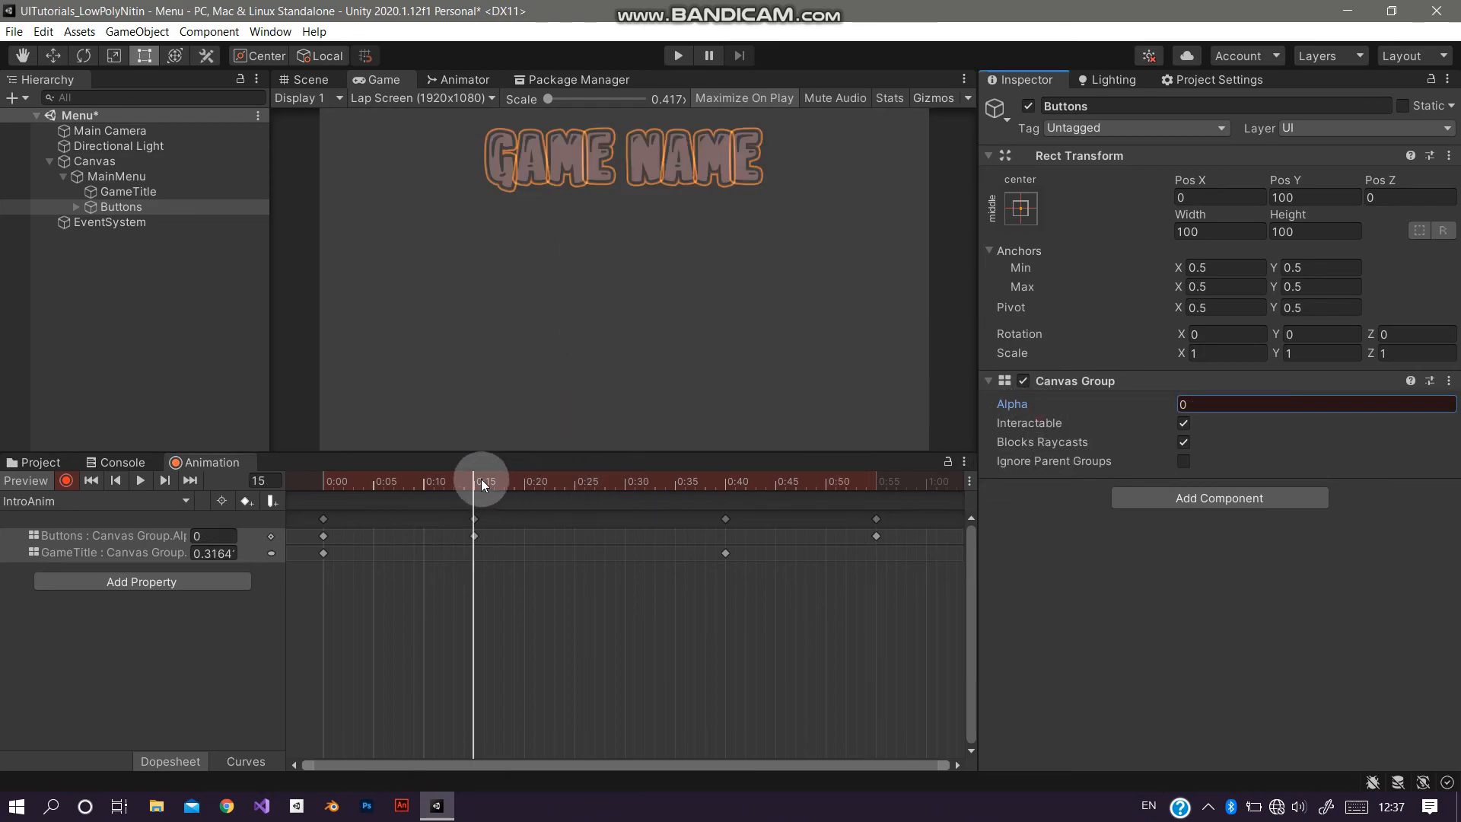
Step: Preview the IntroAnim clip from the start and enter Play mode to test it
left_click(115, 480)
left_click(143, 481)
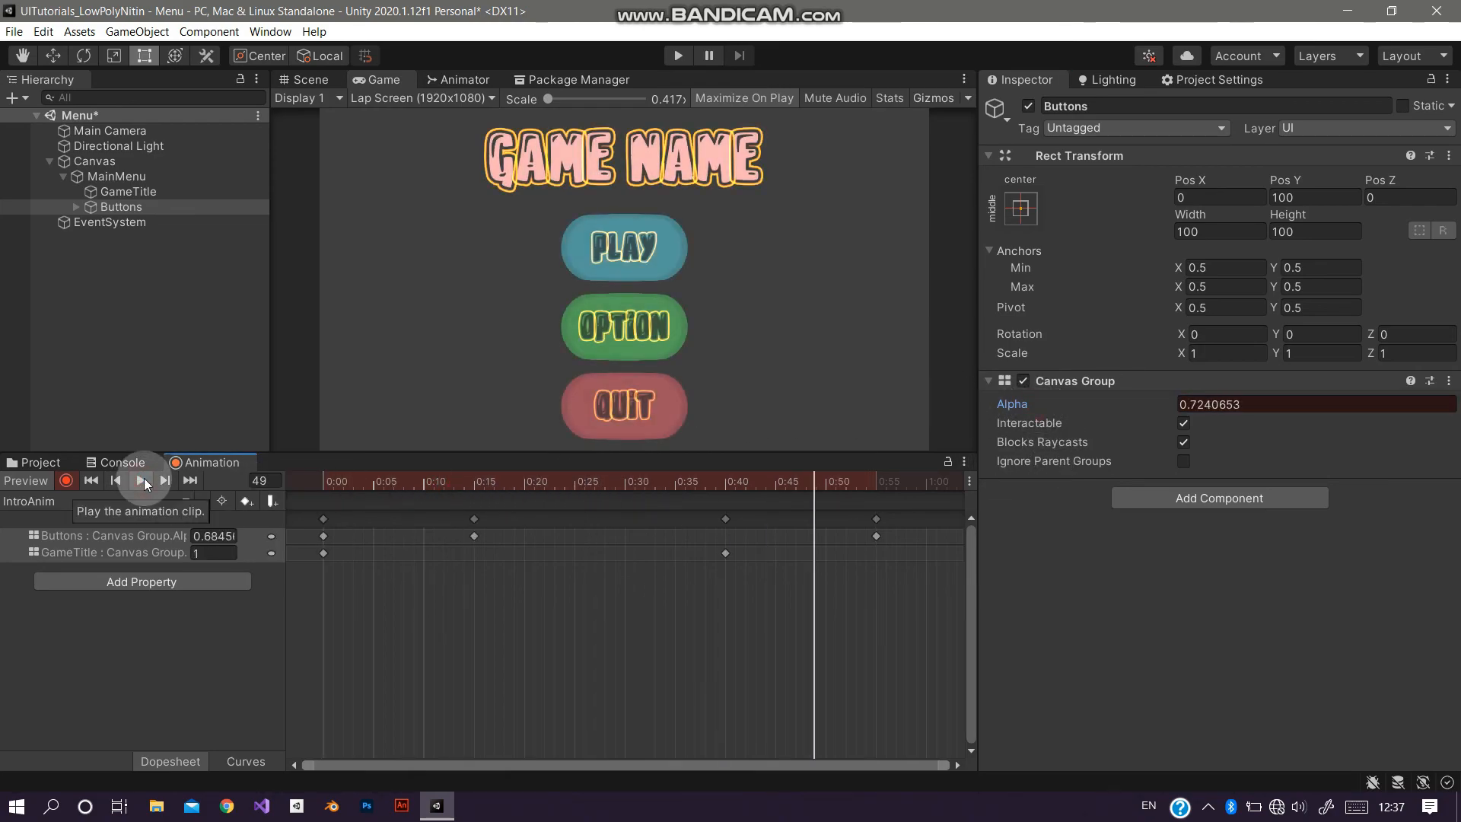
left_click(678, 56)
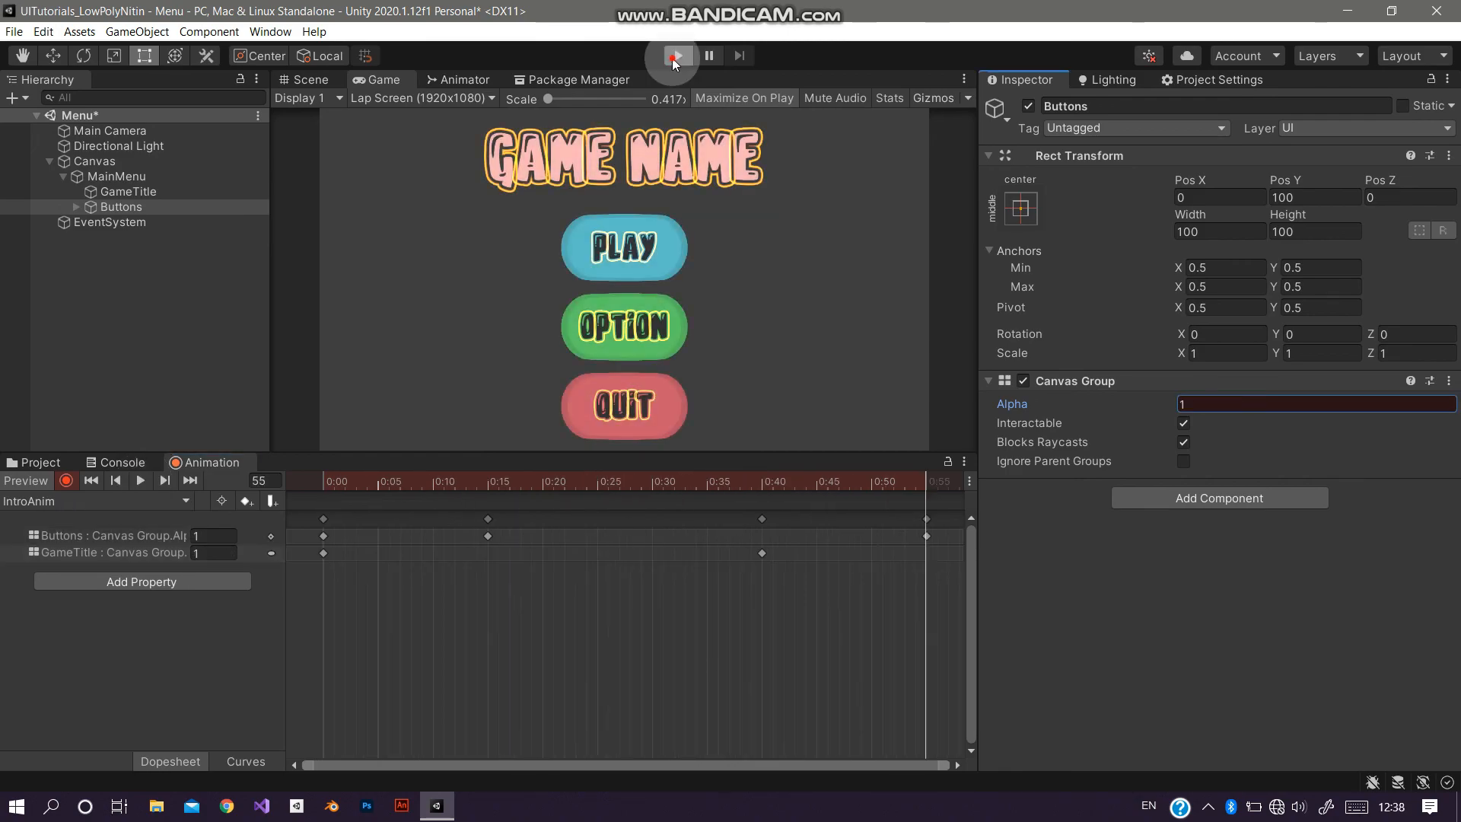